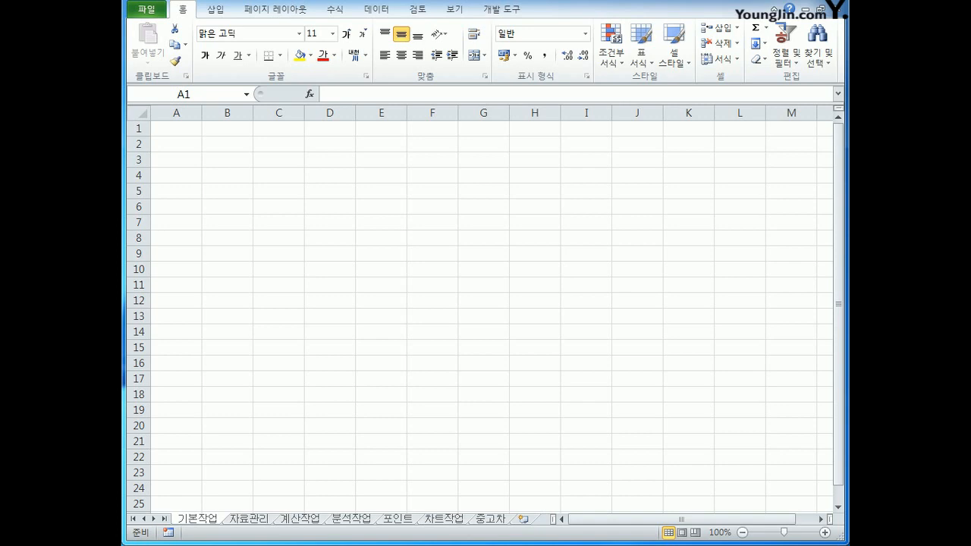
Start a Microsoft Query import on the 기본작업 sheet at cell A1, using MS Access Database as the data source.
left_click(201, 521)
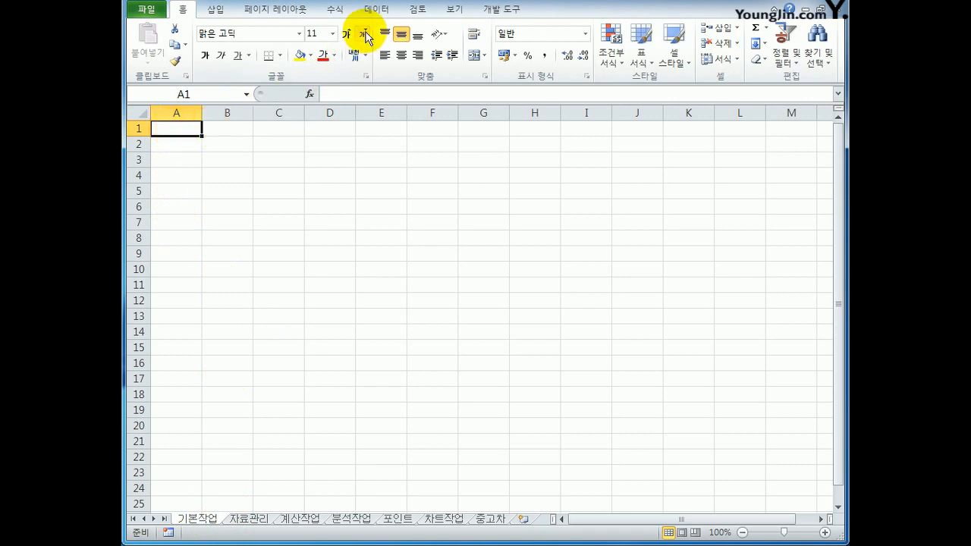
left_click(376, 11)
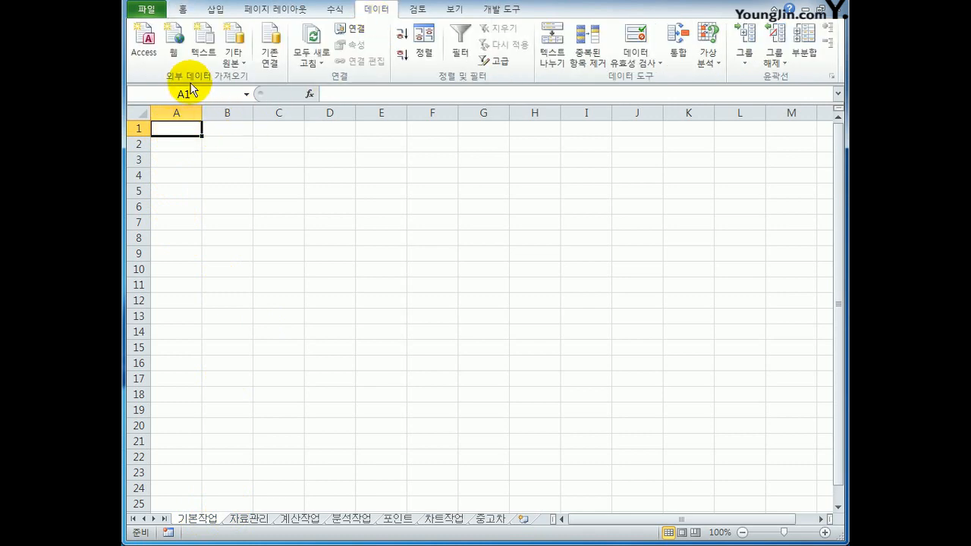
left_click(240, 57)
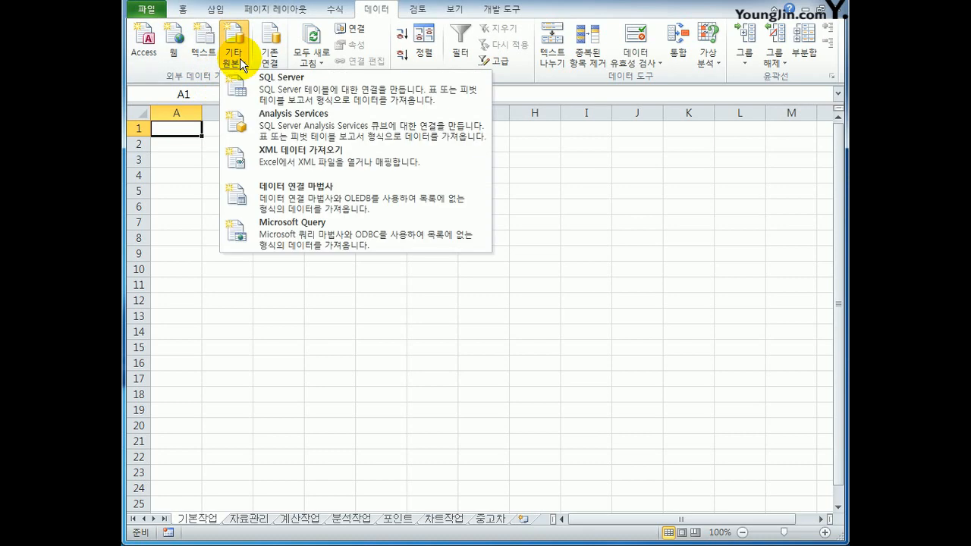
left_click(314, 236)
left_click_drag(298, 210, 497, 189)
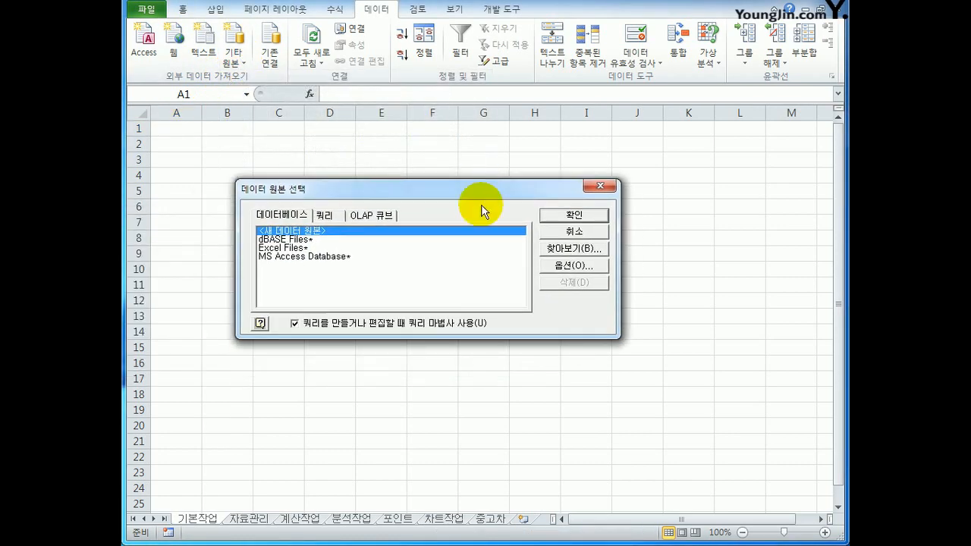
left_click(381, 258)
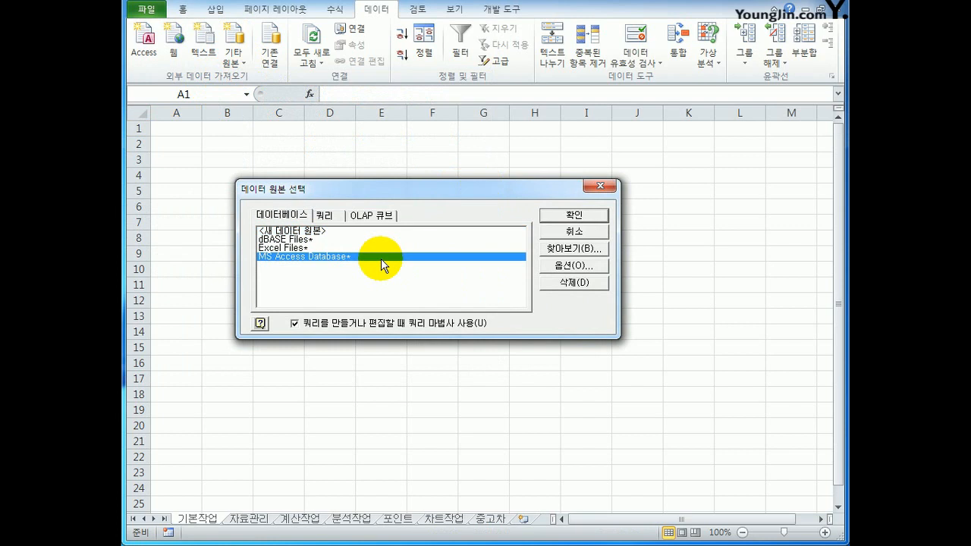
left_click(575, 215)
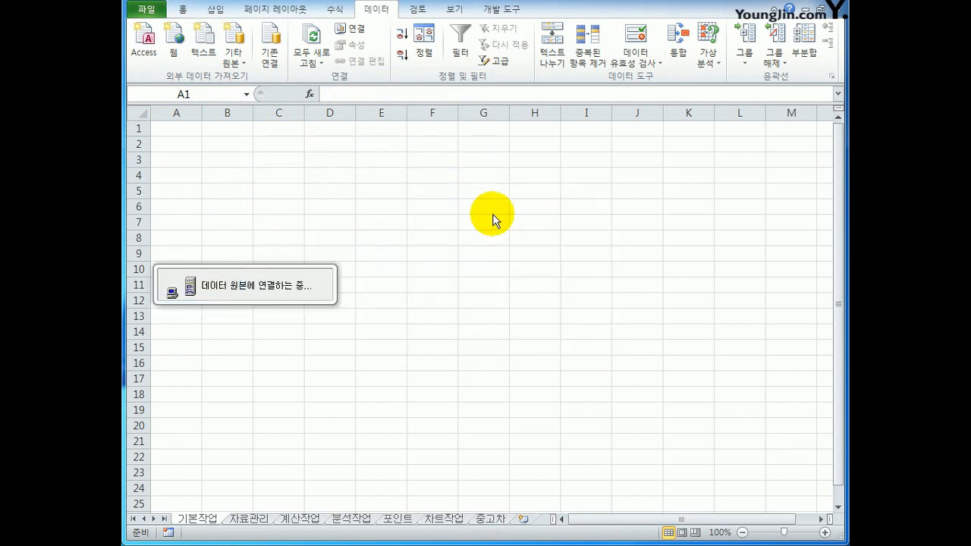
Choose 편의점.accdb as the database for the query.
left_click_drag(376, 164, 566, 158)
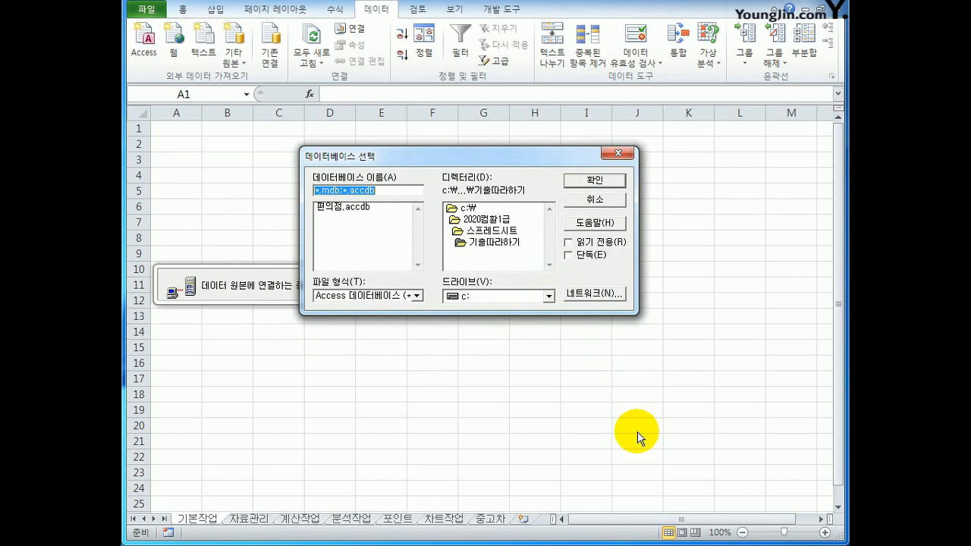
left_click(358, 207)
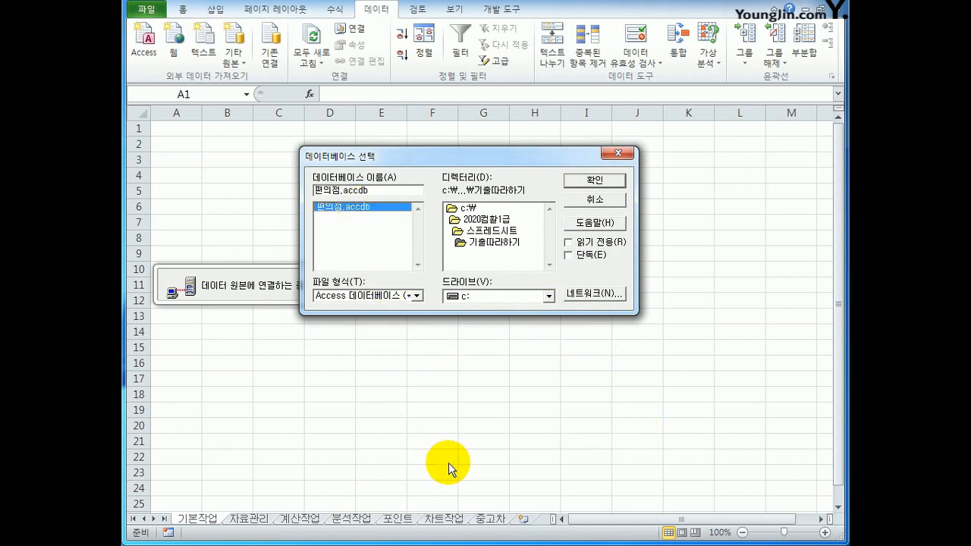
left_click(595, 181)
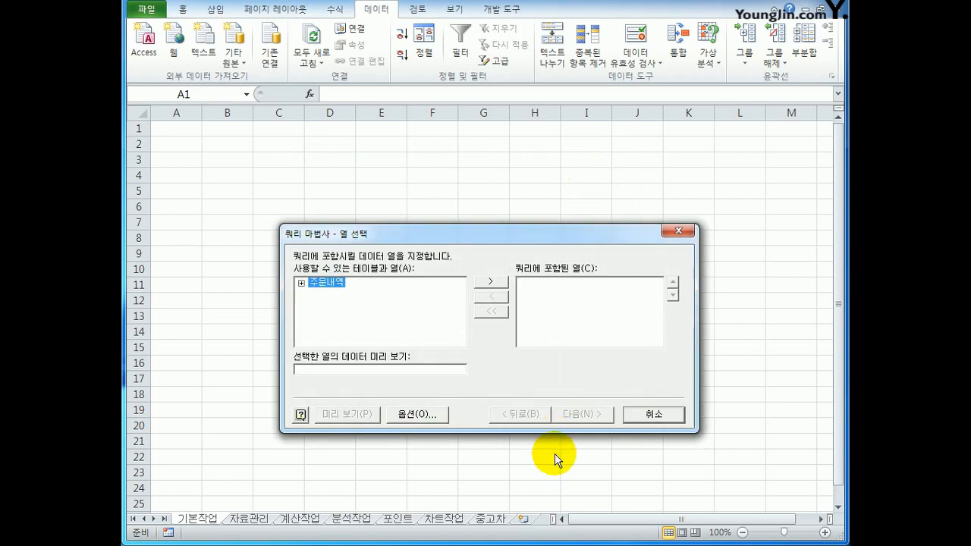
Add the columns 거래구분, 상품명, 판매수량, 가격, 포인트 and 주문코드 from the 주문내역 table to the query, in that order.
double_click(322, 285)
left_click_drag(372, 238, 366, 179)
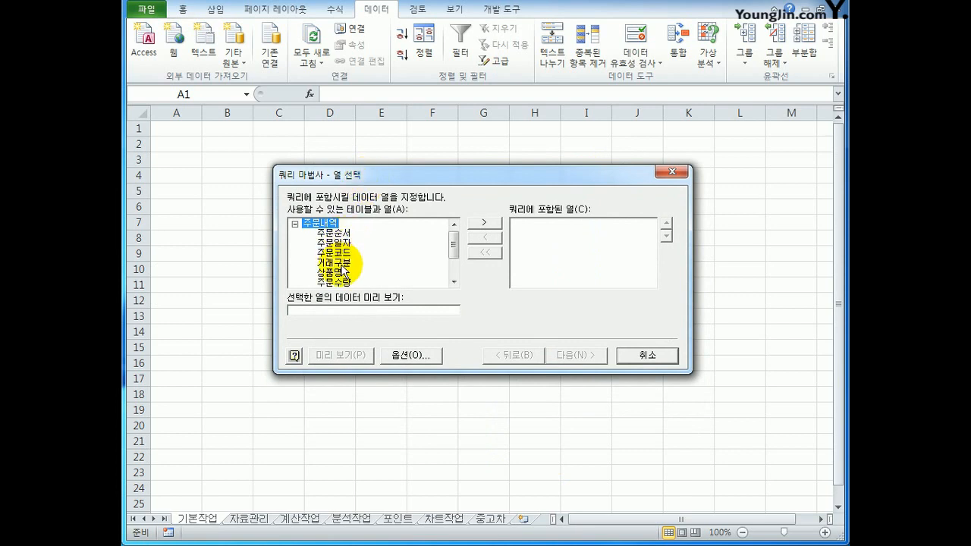
left_click(341, 263)
double_click(341, 265)
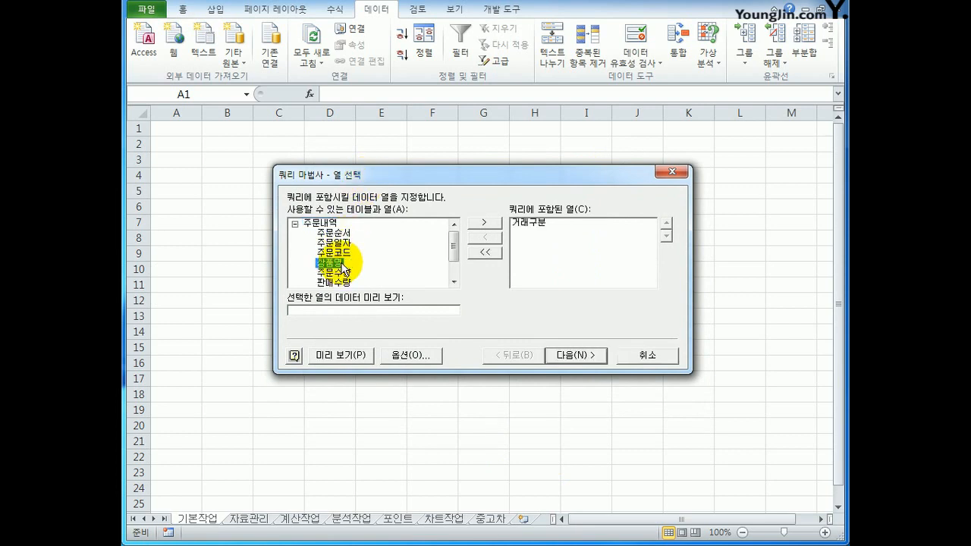
double_click(340, 265)
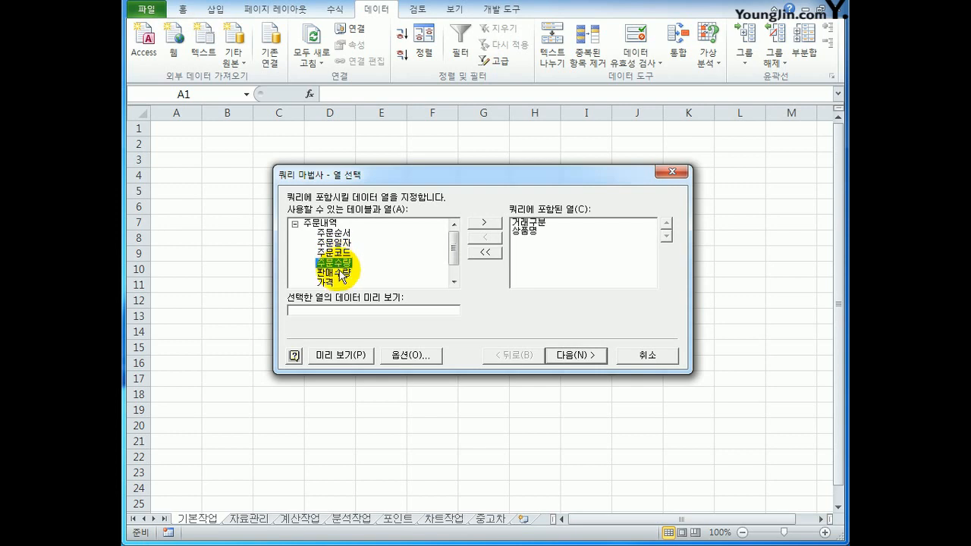
double_click(341, 273)
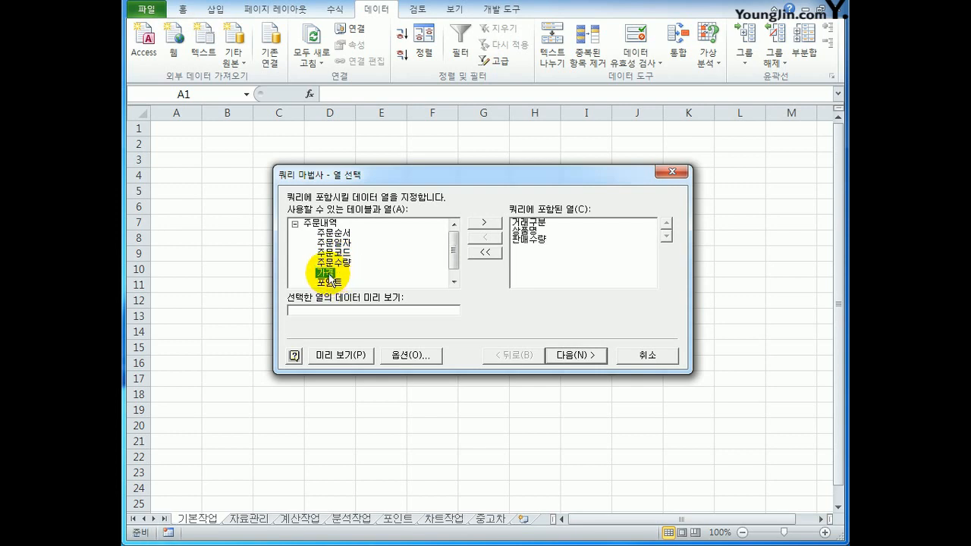
double_click(330, 275)
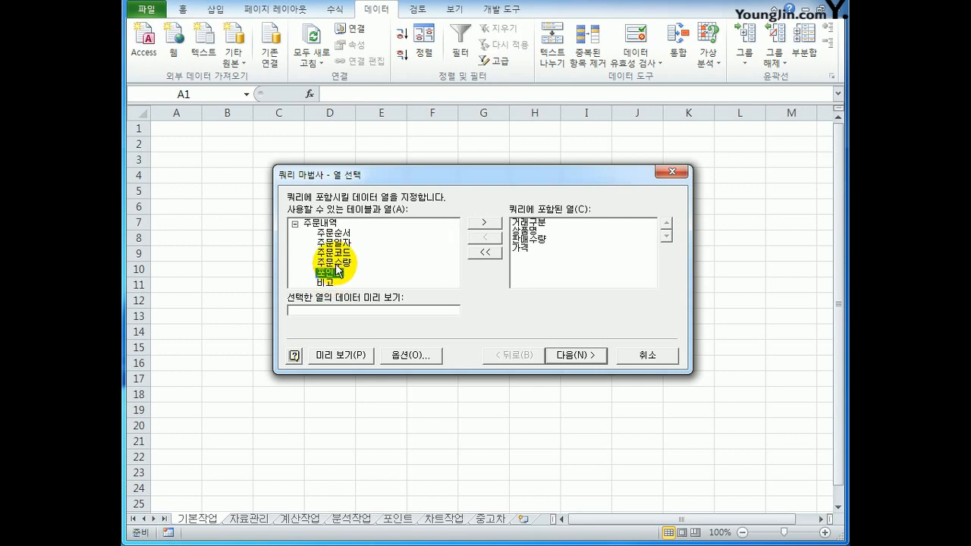
double_click(334, 273)
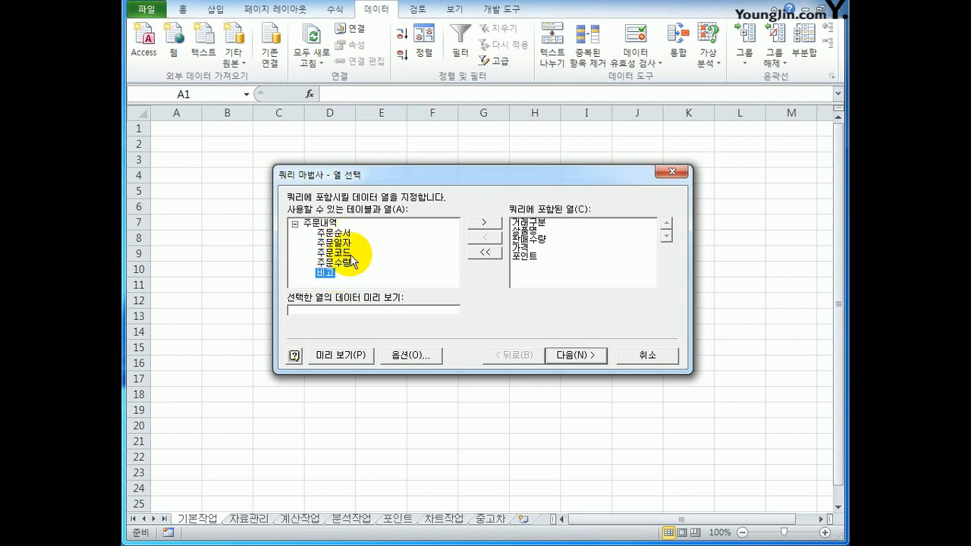
double_click(334, 253)
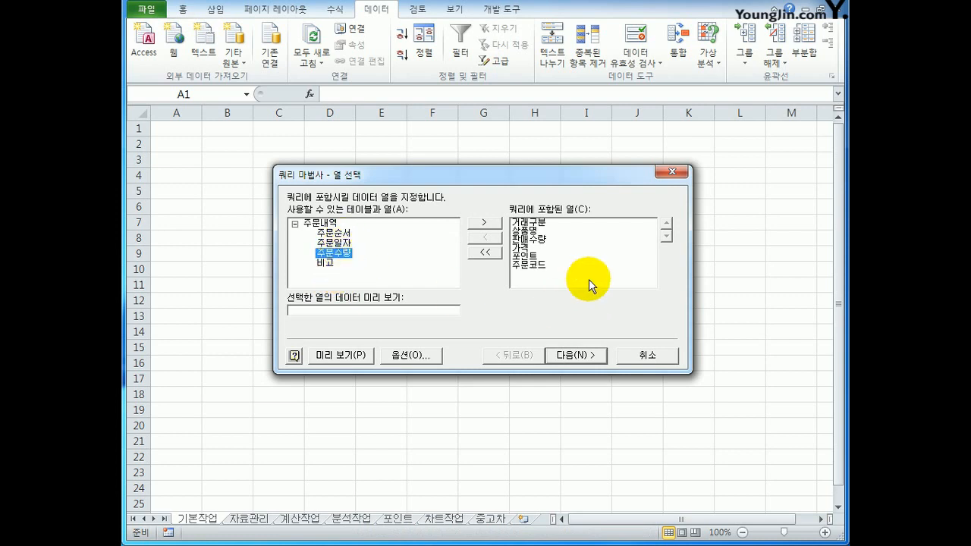
Review each of the columns included in the query and continue to the data filter stage.
left_click(548, 222)
left_click(546, 231)
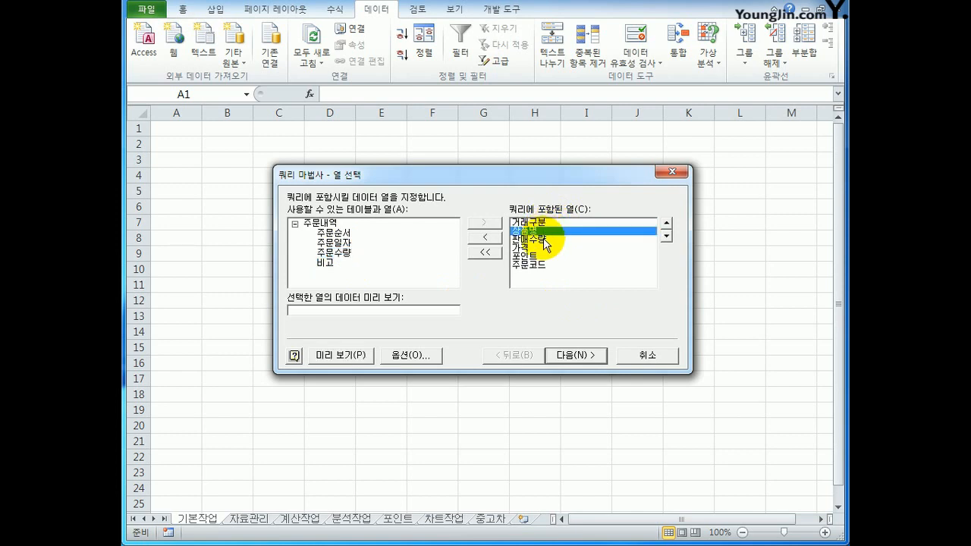
left_click(545, 239)
left_click(542, 248)
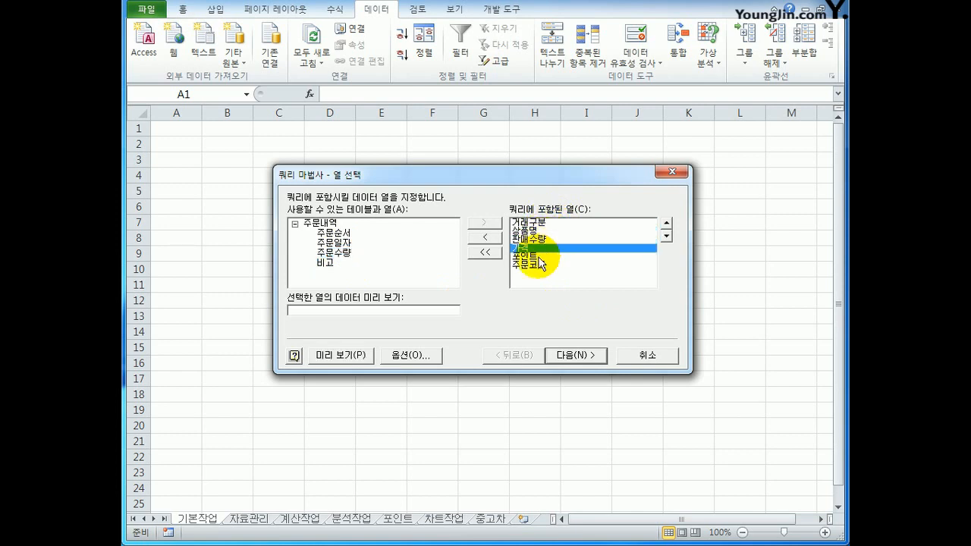
left_click(539, 256)
left_click(539, 264)
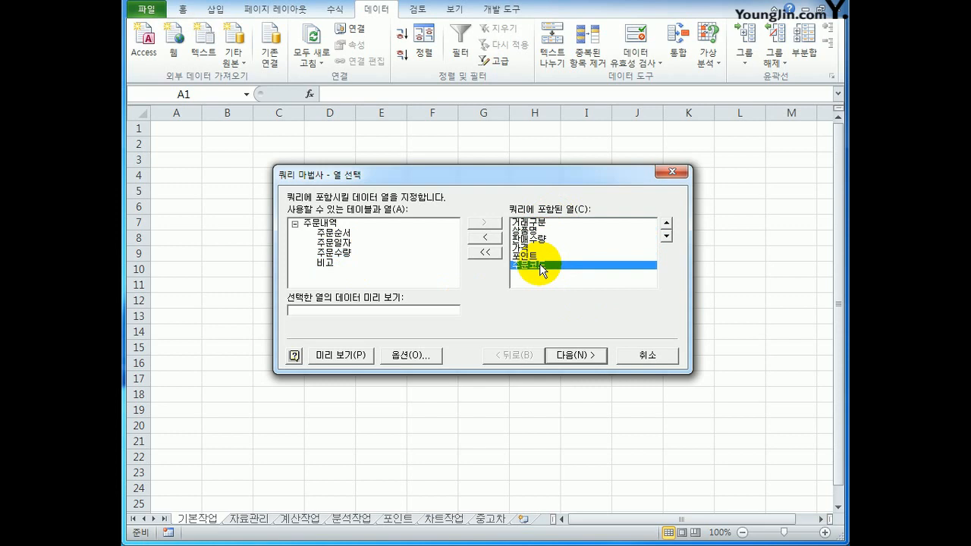
left_click(576, 358)
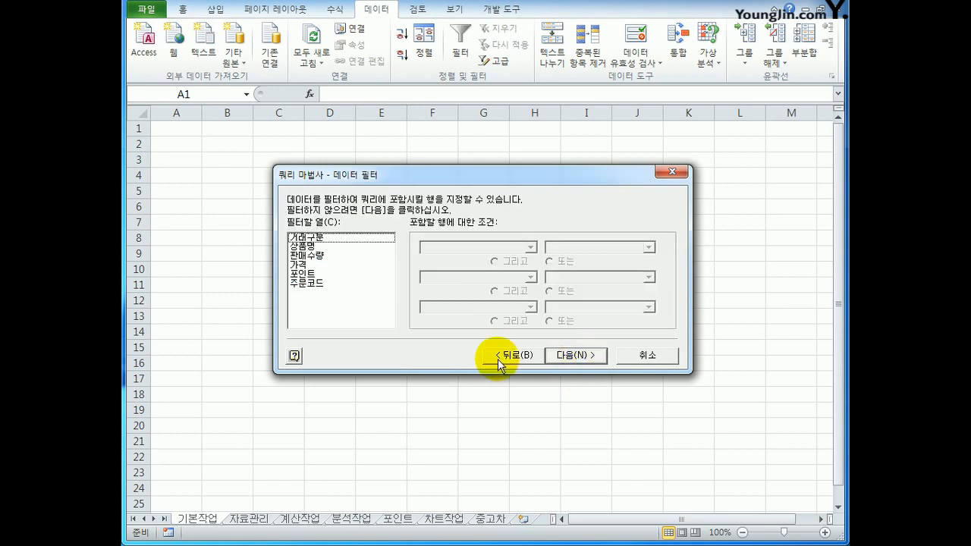
Filter the query to rows where 판매수량 is greater than 0.
left_click(324, 259)
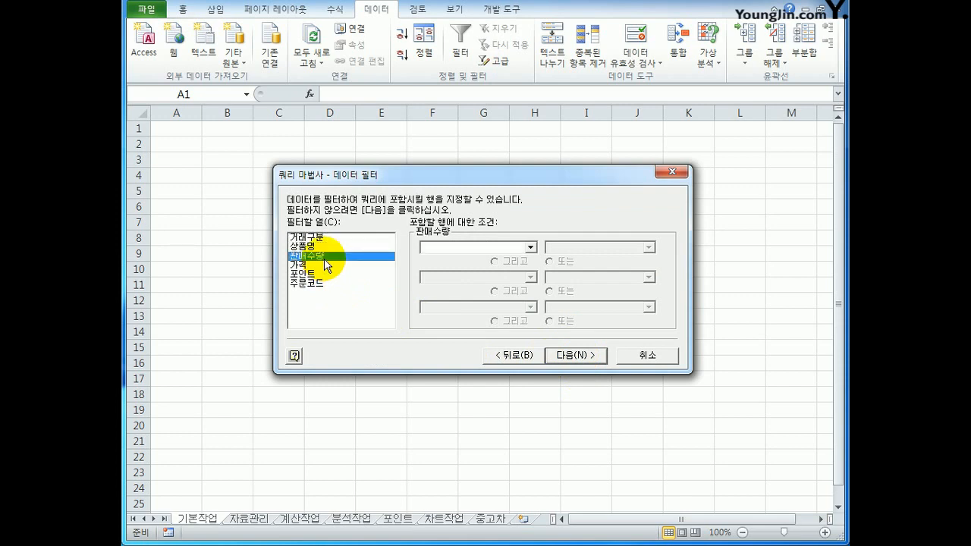
left_click(531, 247)
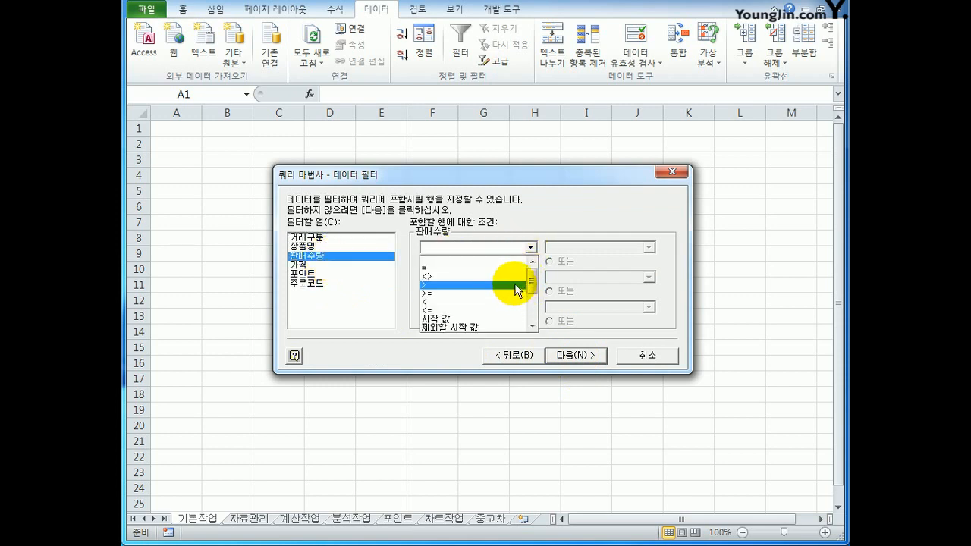
left_click(518, 288)
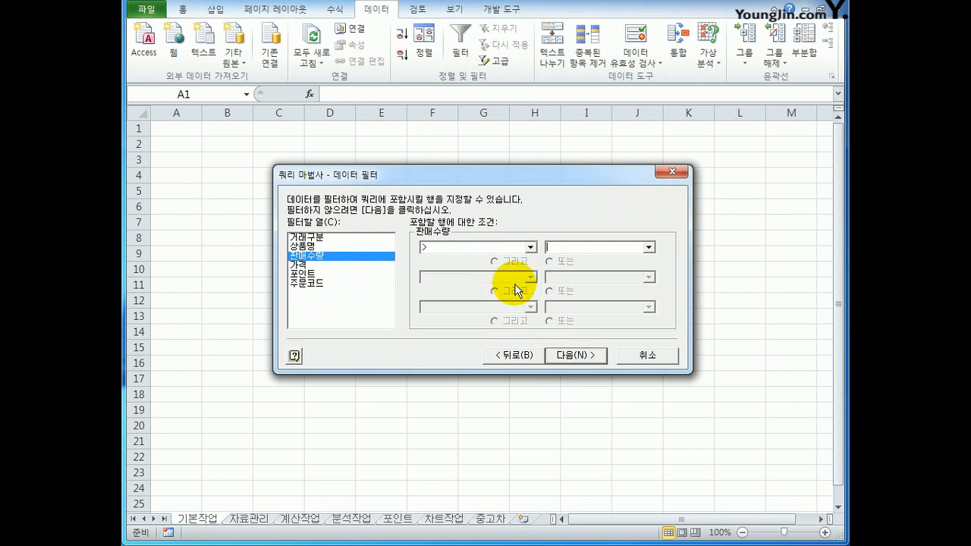
left_click(557, 251)
type("0")
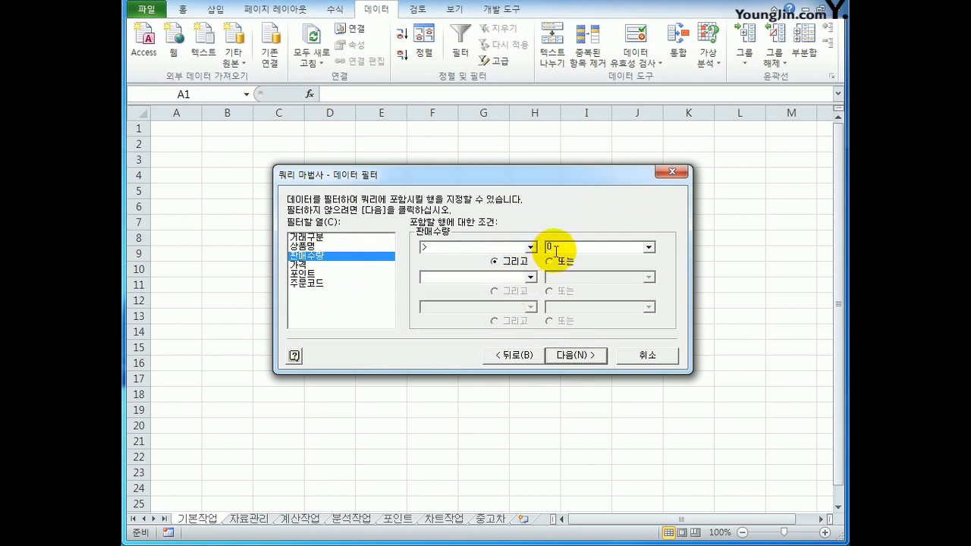
Filter 거래구분 to rows equal to 카드 or equal to 현금, and continue to the sort order stage.
left_click(332, 239)
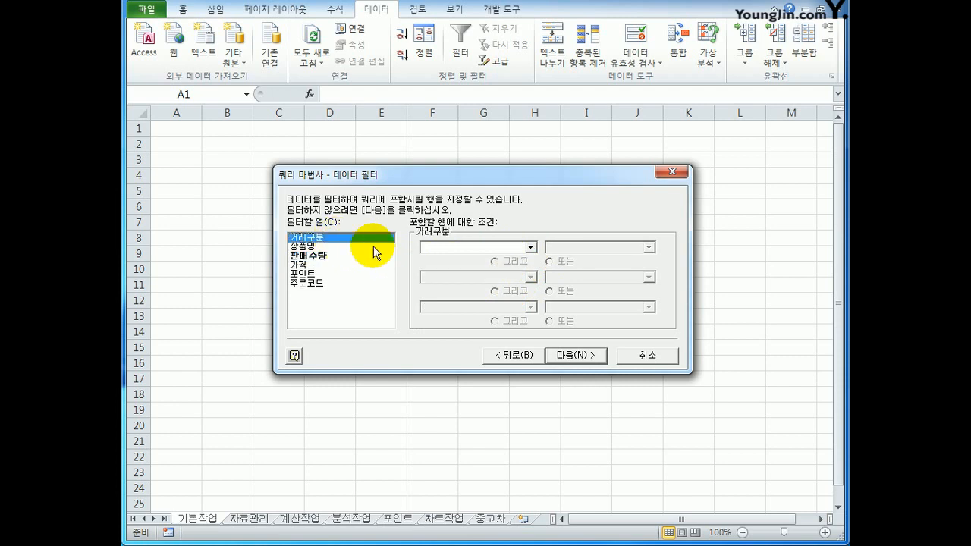
left_click(529, 247)
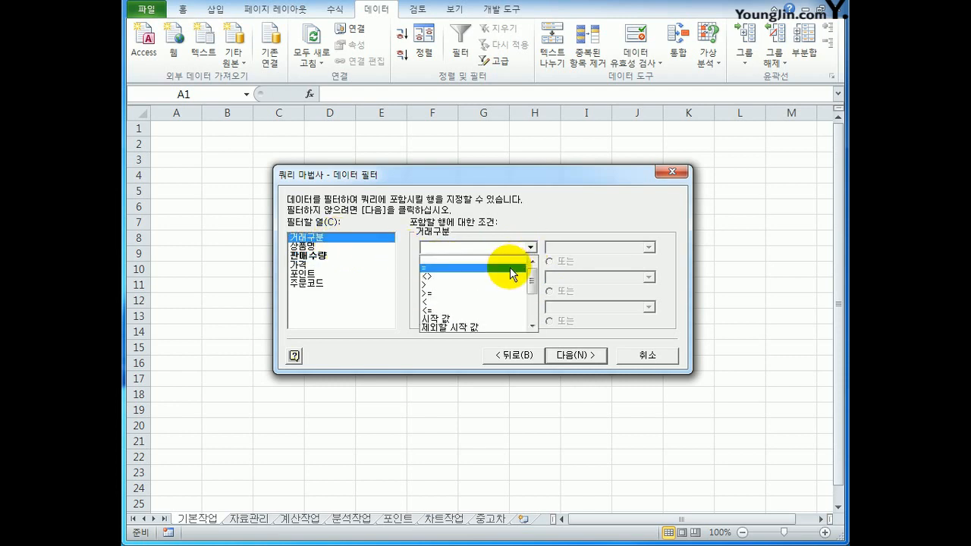
left_click(510, 267)
left_click(649, 248)
left_click(648, 260)
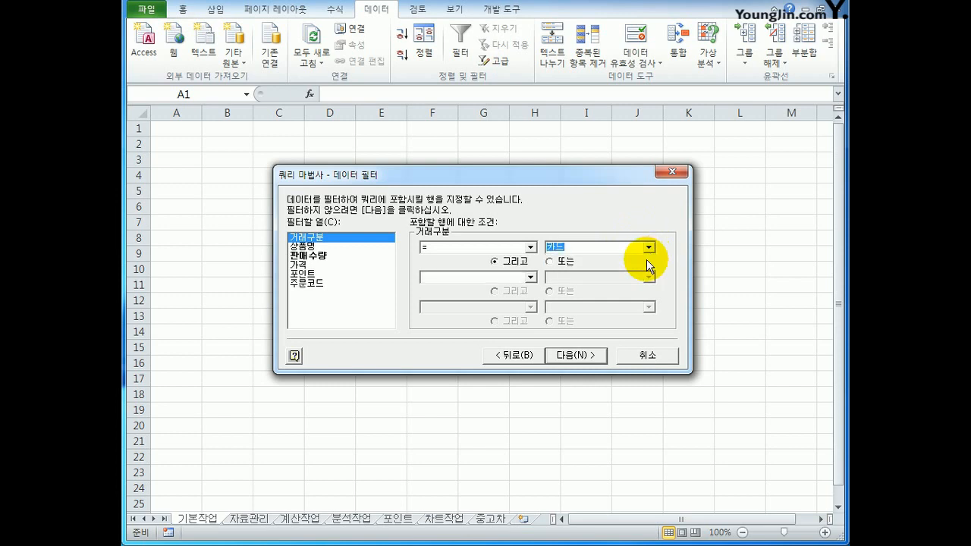
left_click(550, 261)
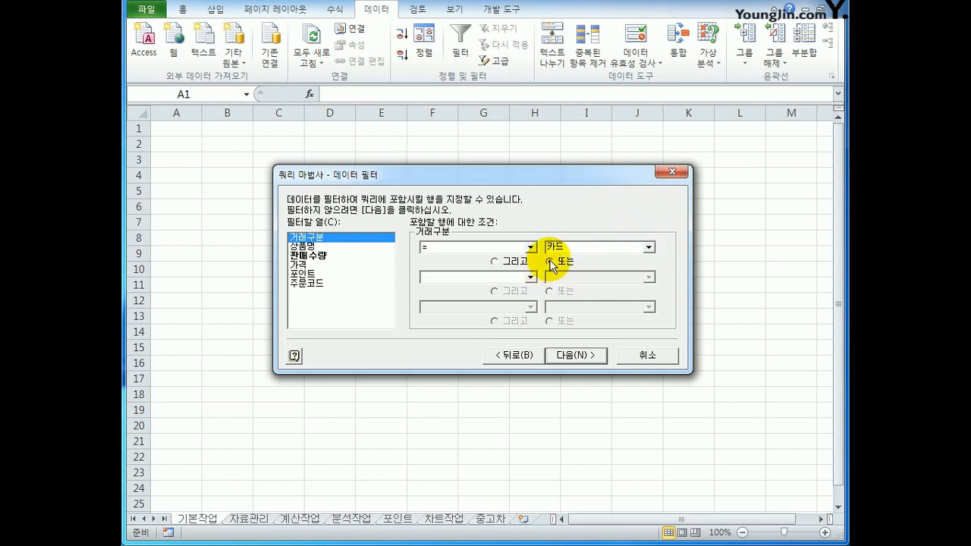
left_click(530, 277)
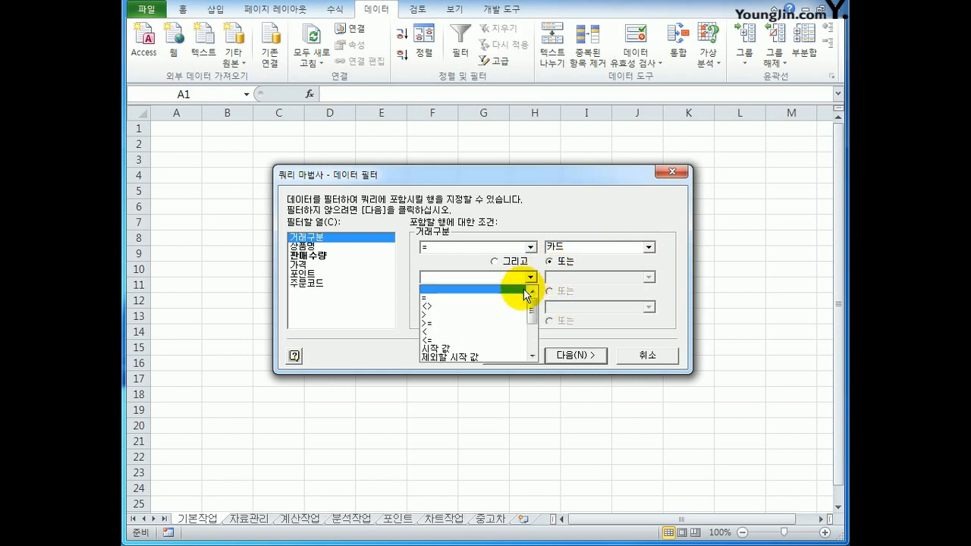
left_click(521, 289)
left_click(648, 278)
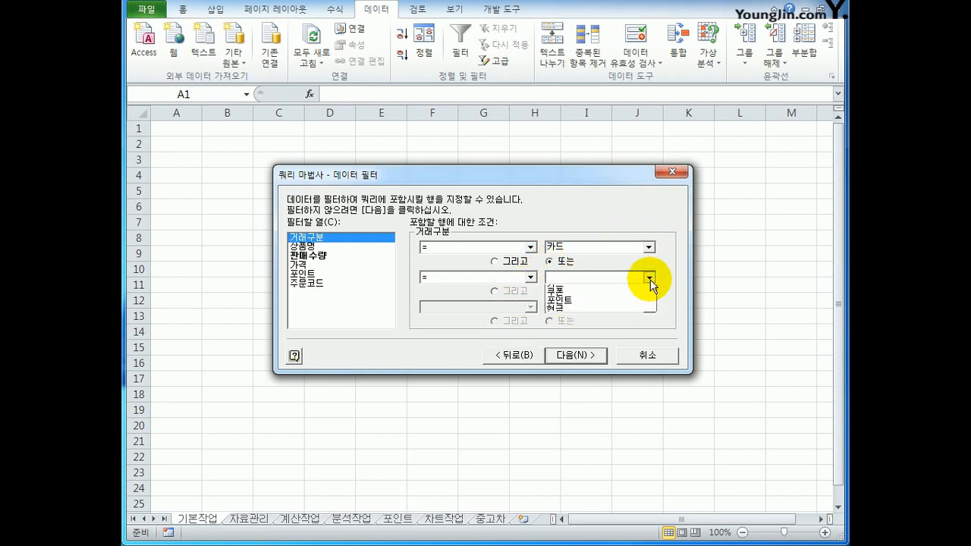
left_click(632, 314)
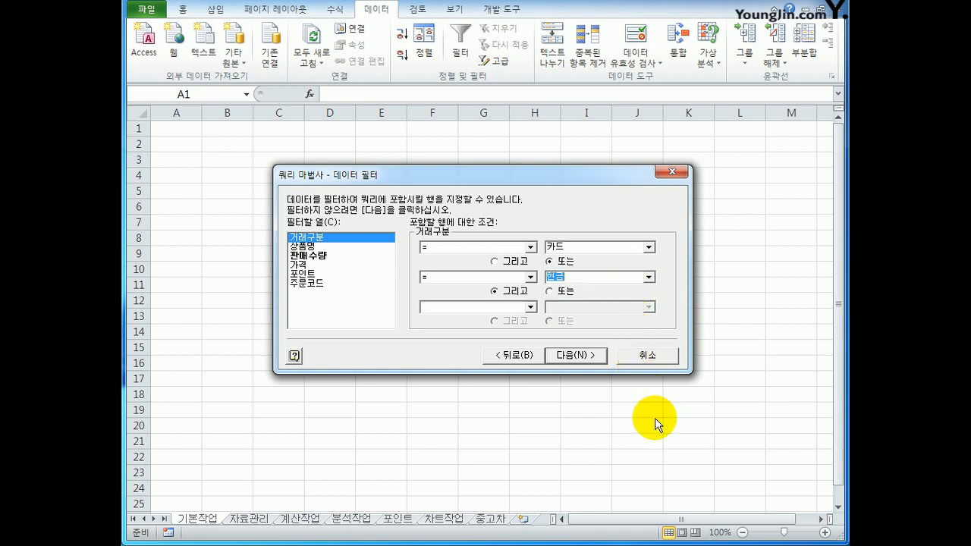
left_click(569, 357)
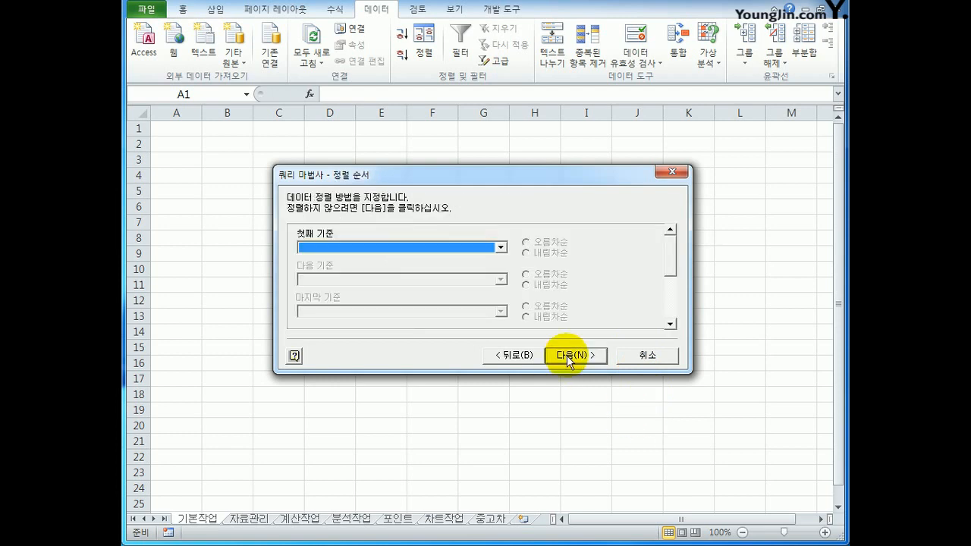
Set the first sort key of the query to 거래구분 in ascending order (오름차순).
left_click(501, 247)
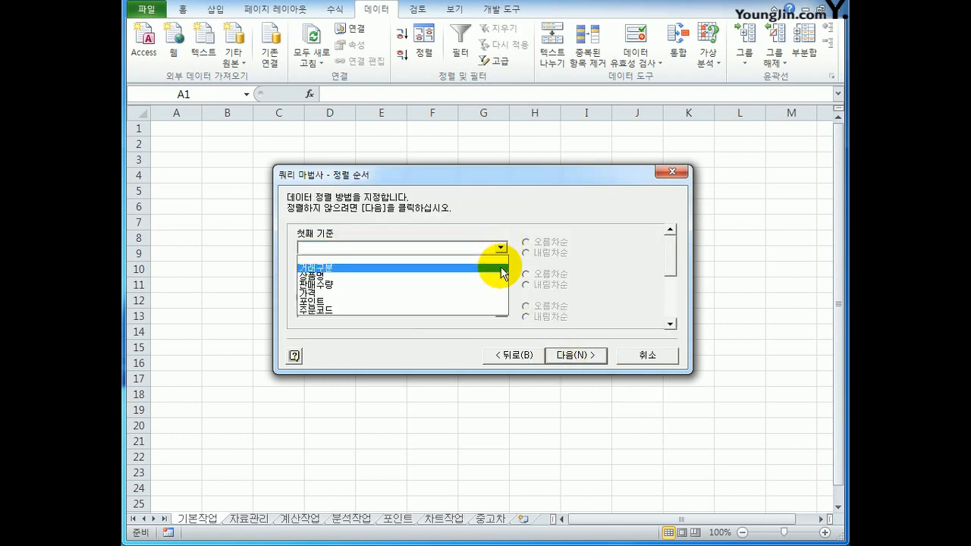
left_click(501, 268)
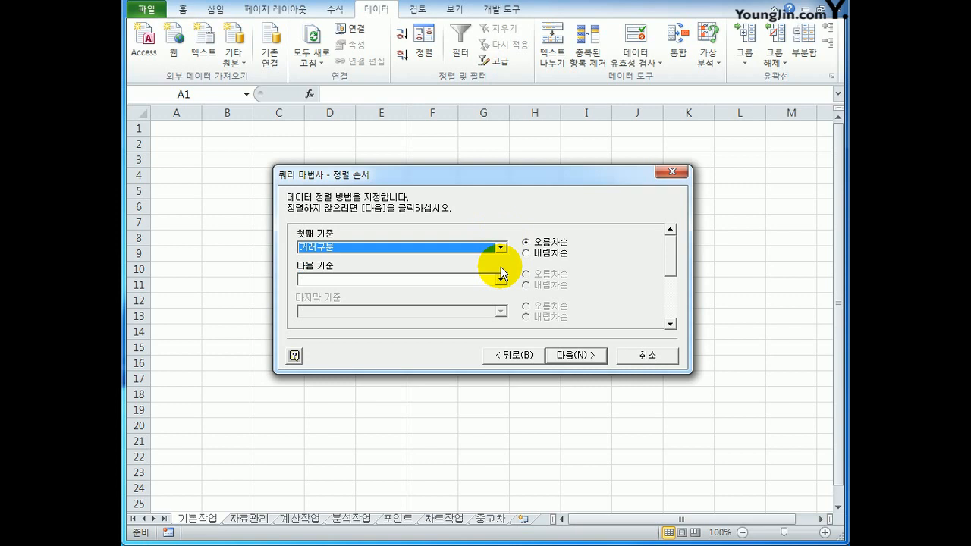
left_click(553, 246)
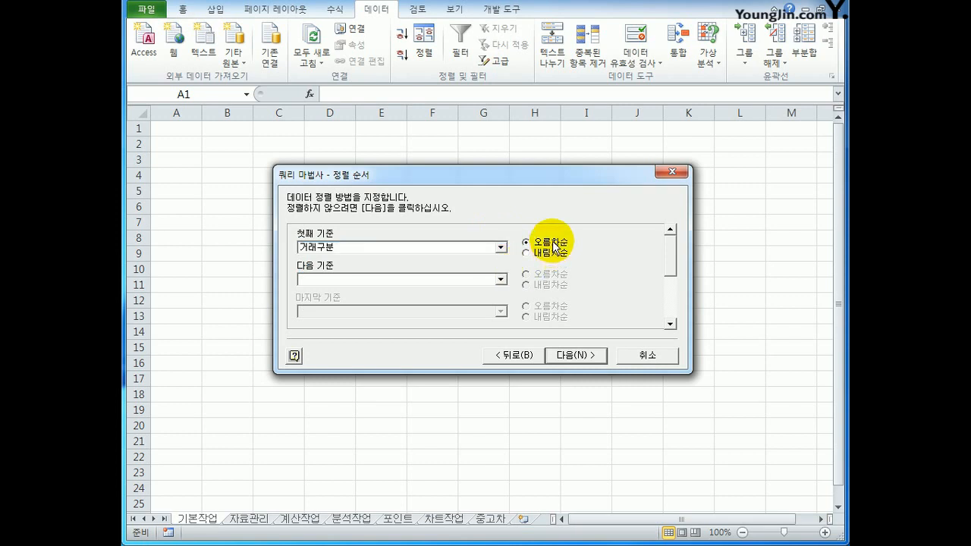
Set the second sort key of the query to 상품명 in ascending order (오름차순).
left_click(501, 279)
left_click(491, 300)
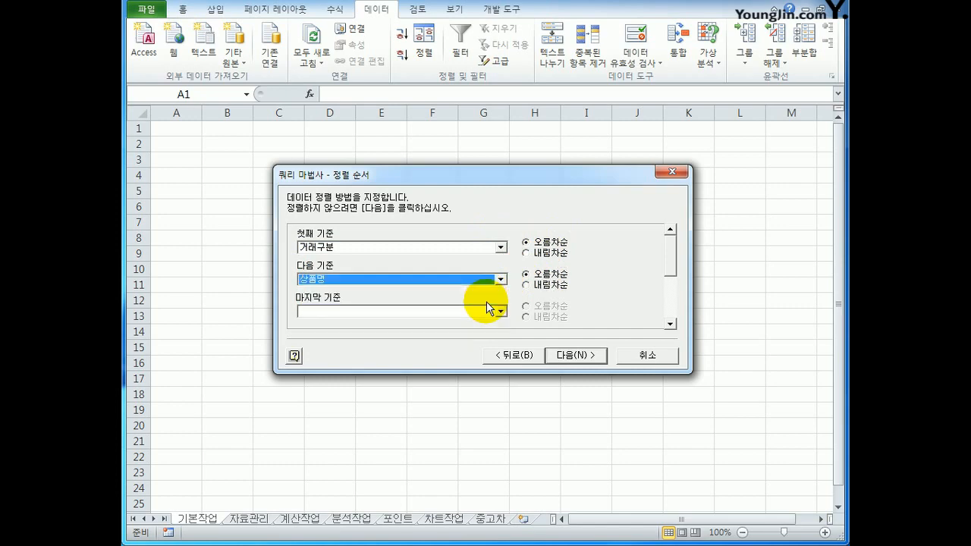
left_click(542, 276)
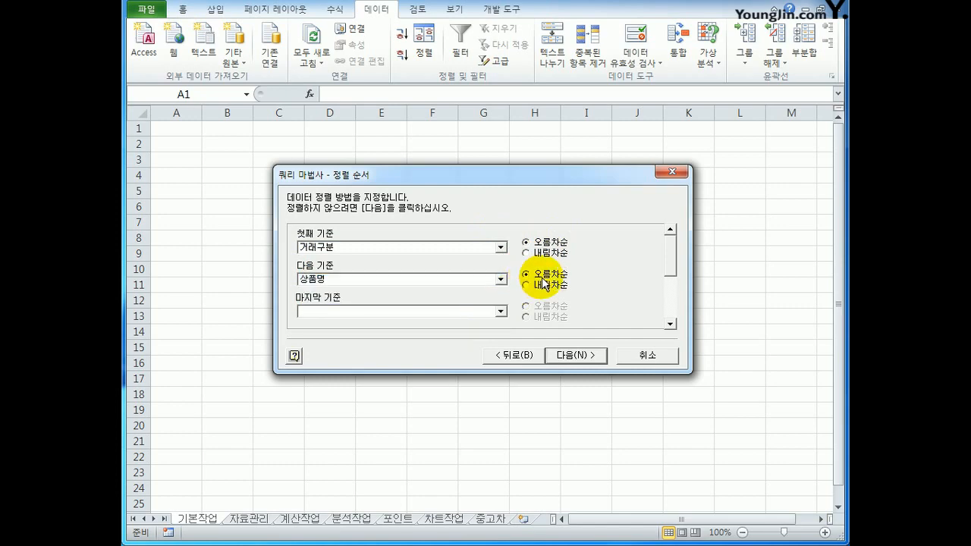
Finish the query wizard and import the data as a table into the existing worksheet 기본작업 at cell A1.
left_click(570, 358)
left_click(576, 356)
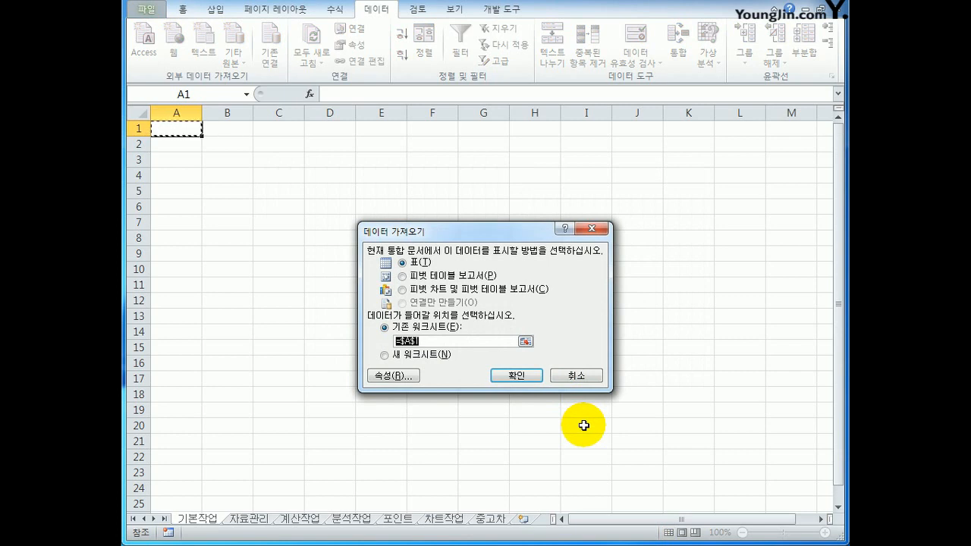
left_click(173, 131)
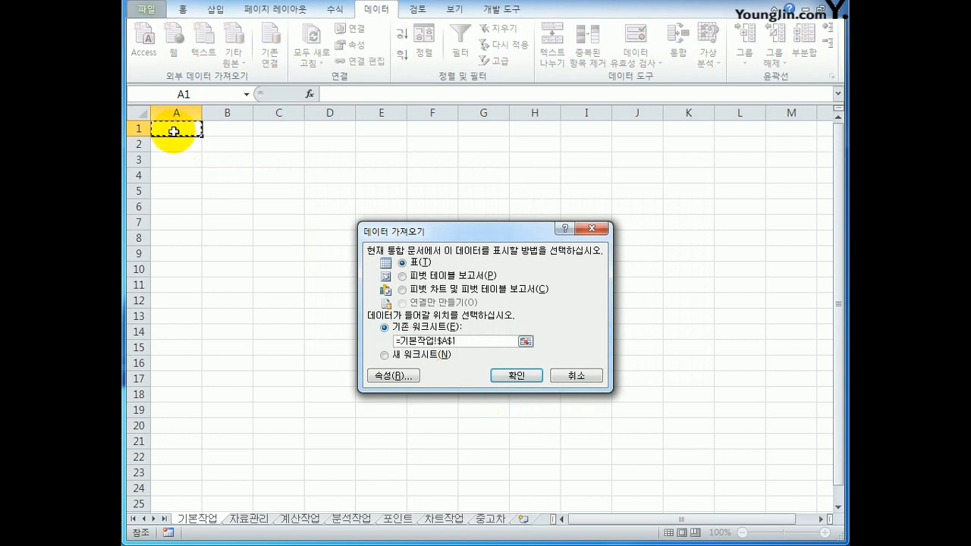
left_click(512, 378)
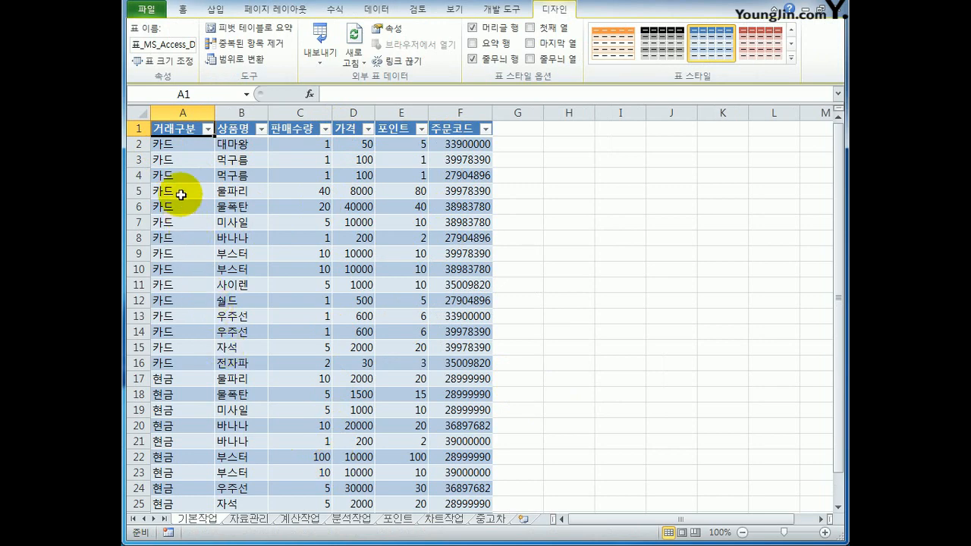
Look over the imported table and convert it to a normal range, removing its query definition.
scroll(184, 409, "down", 3)
scroll(185, 430, "up", 3)
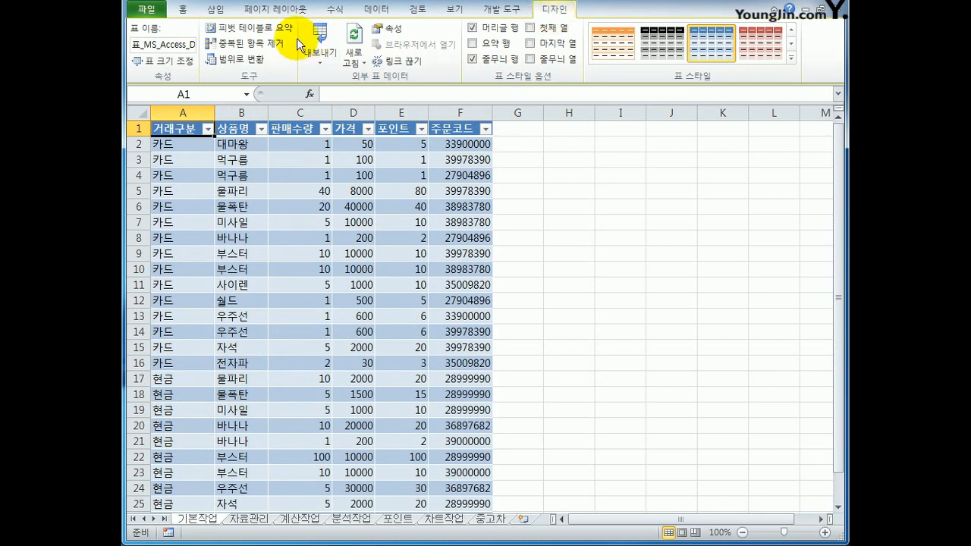
left_click(247, 63)
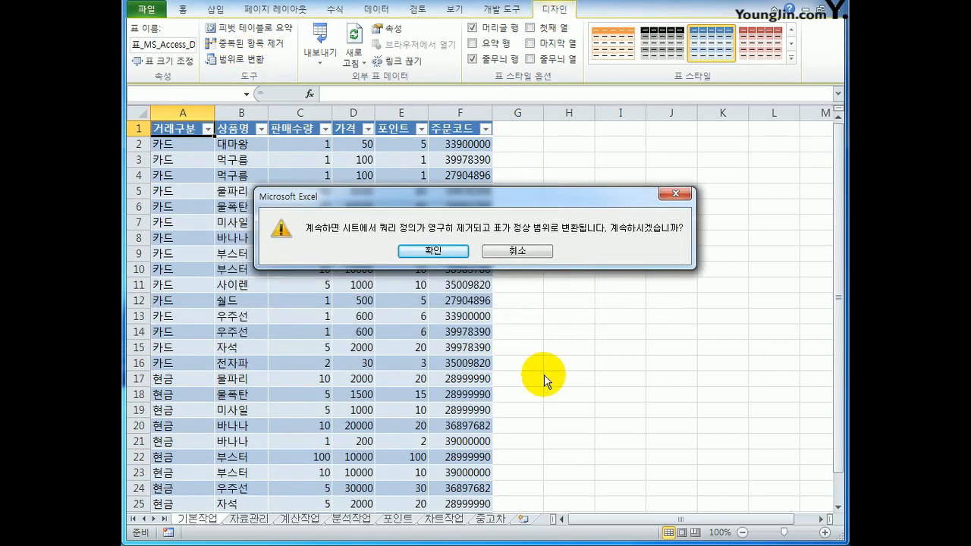
left_click(436, 251)
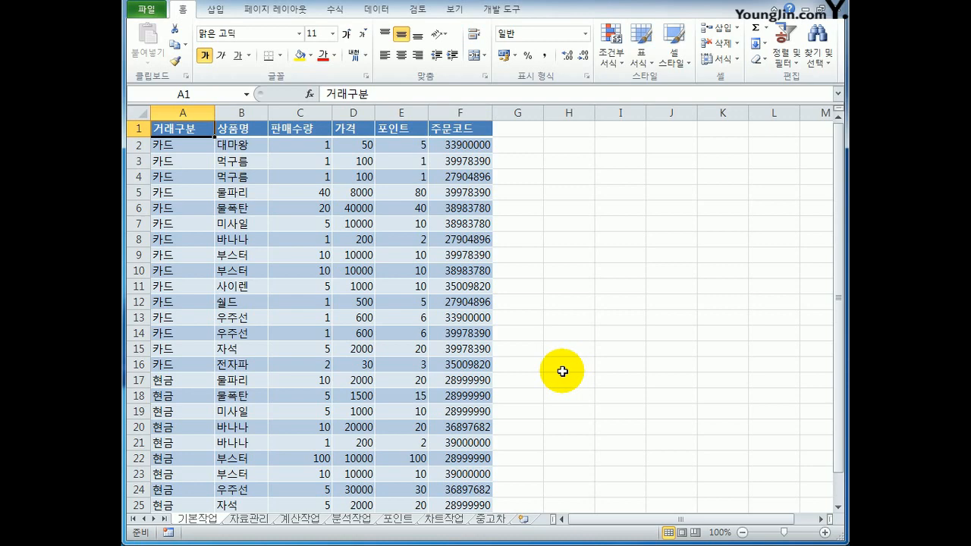
Open the 자료관리 sheet and examine the data range B2:J36 and the empty area from B38 below it.
left_click(254, 520)
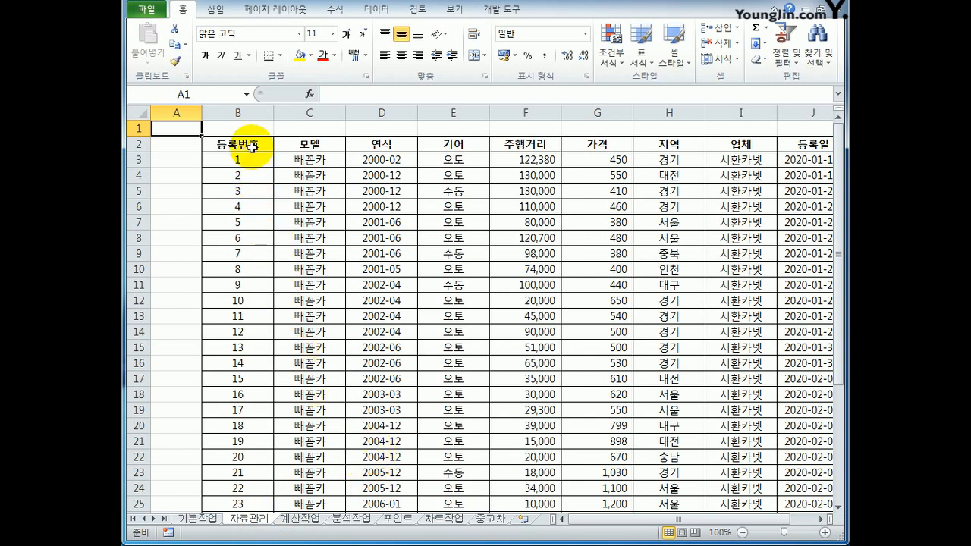
left_click_drag(252, 146, 680, 488)
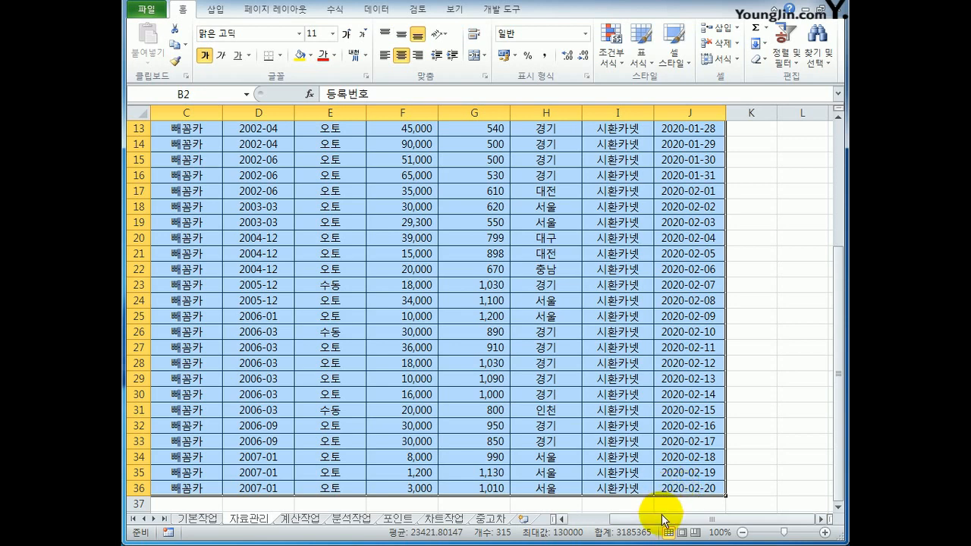
left_click_drag(661, 522, 651, 522)
scroll(298, 520, "down", 2)
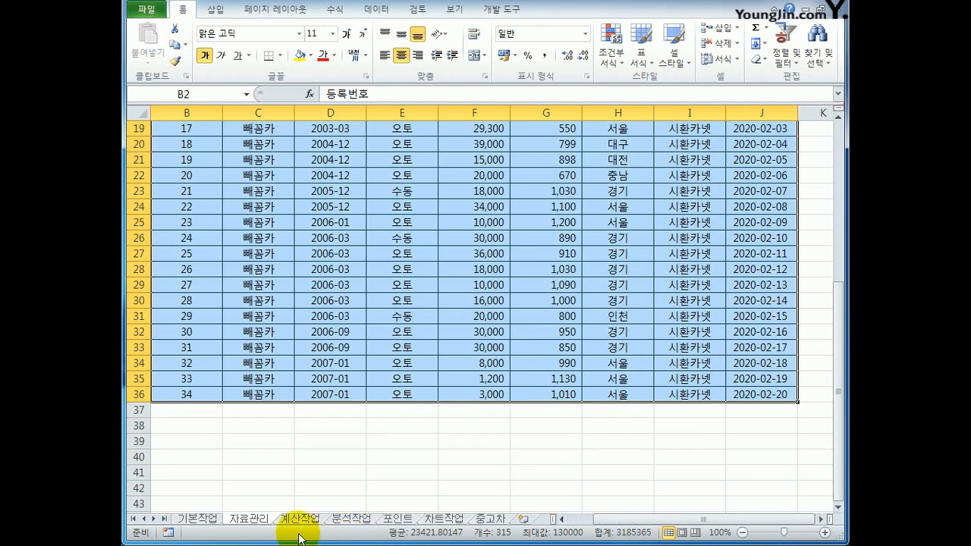
left_click(189, 428)
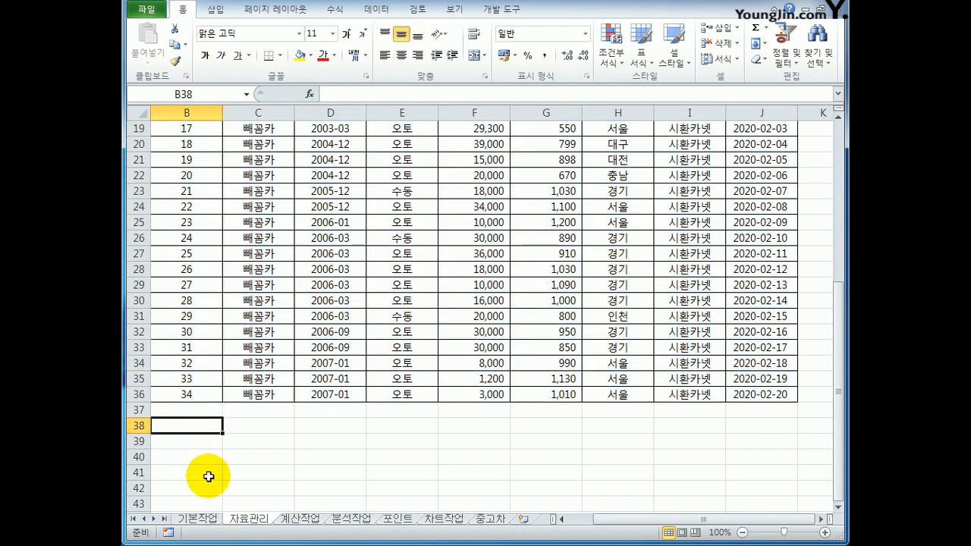
scroll(210, 471, "up", 6)
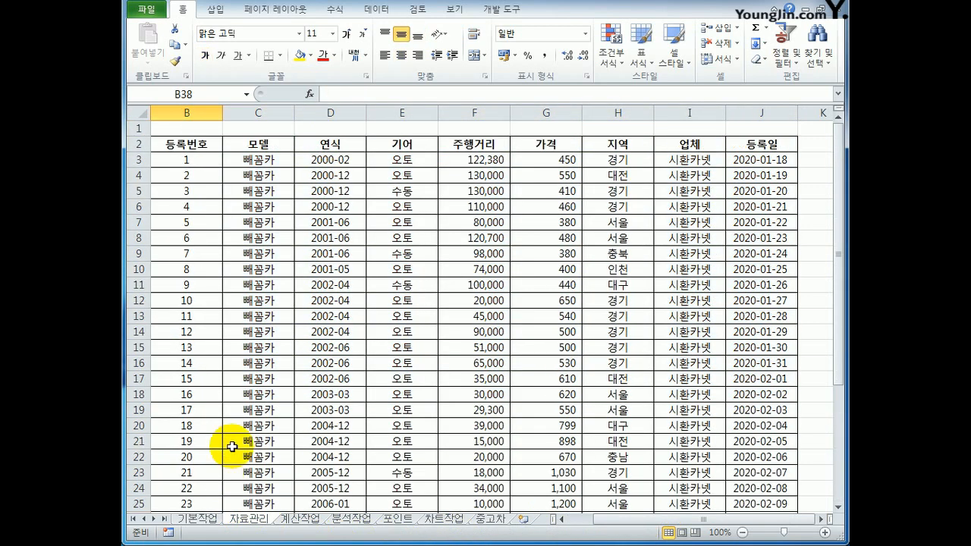
Copy the 기어 header and its 오토 value from E2:E3 to B38:B39 as the first filter criterion.
left_click_drag(390, 144, 395, 159)
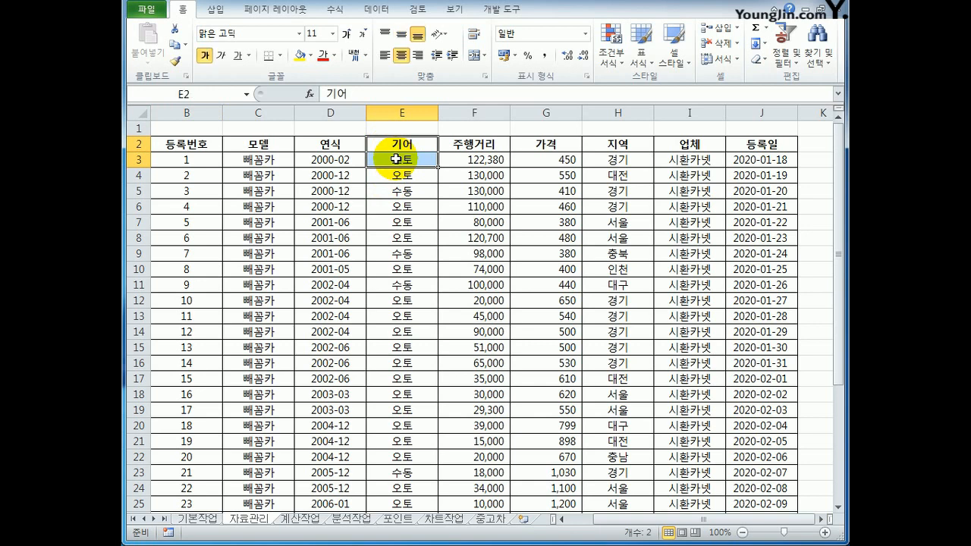
key("ctrl+c")
scroll(390, 177, "down", 7)
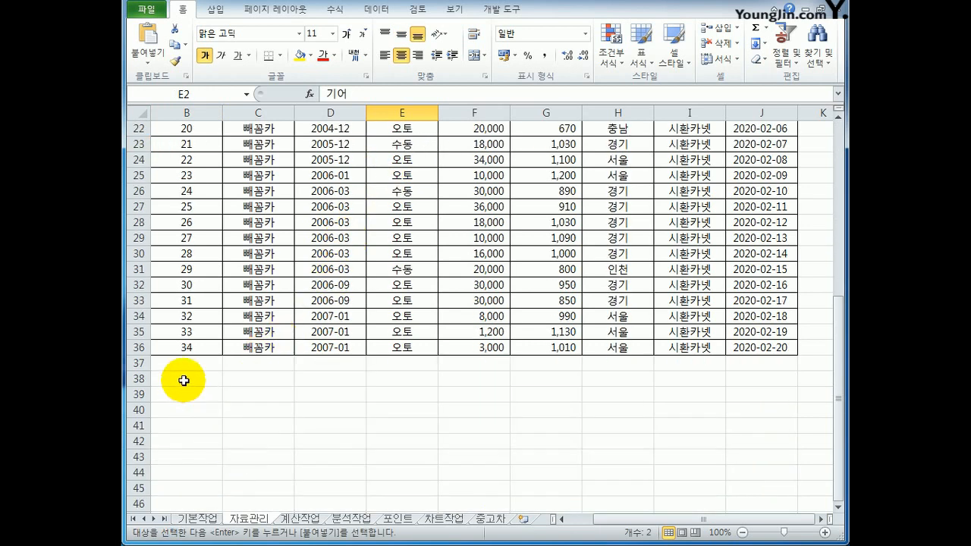
left_click(183, 379)
key("ctrl+v")
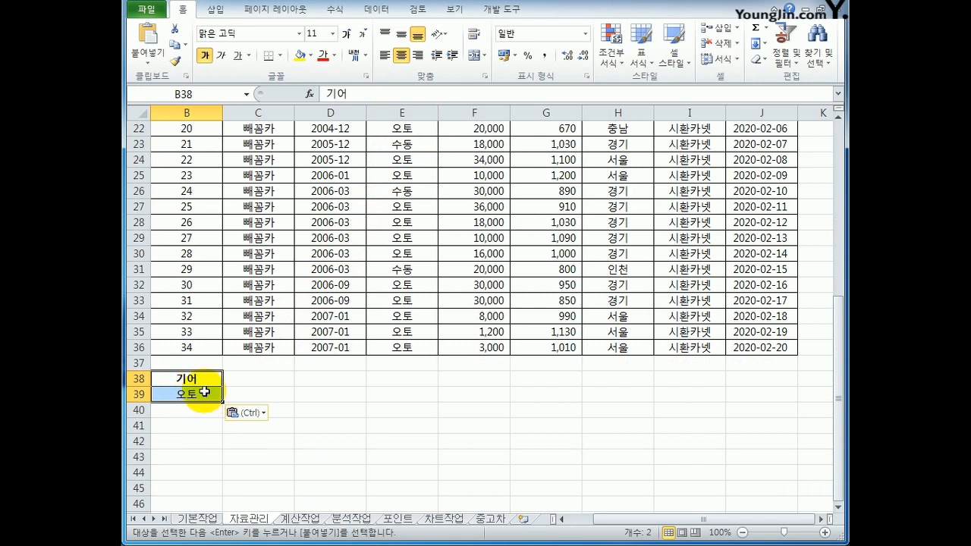
left_click(204, 392)
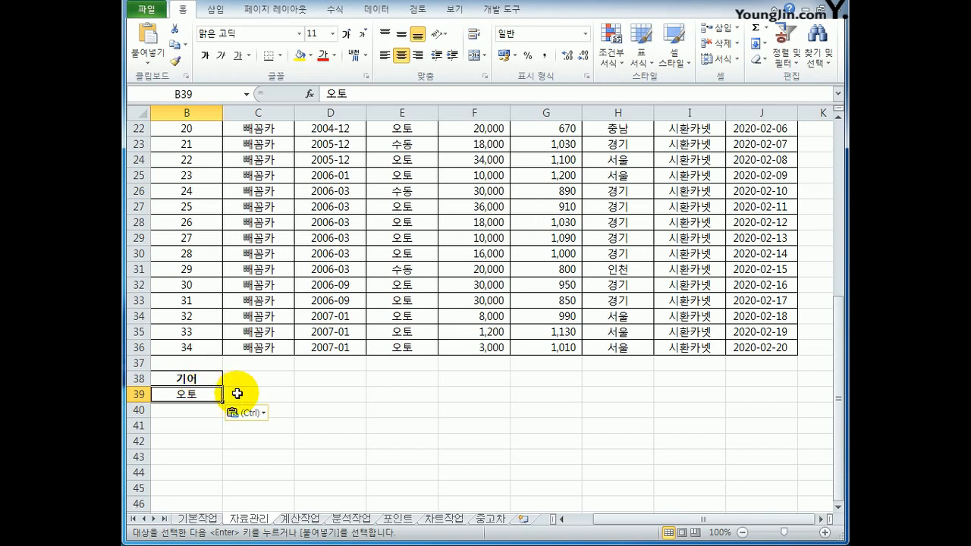
Copy the 주행거리 header to C38 and enter the condition <=50000 in C39, on the same row as 오토.
scroll(282, 332, "up", 7)
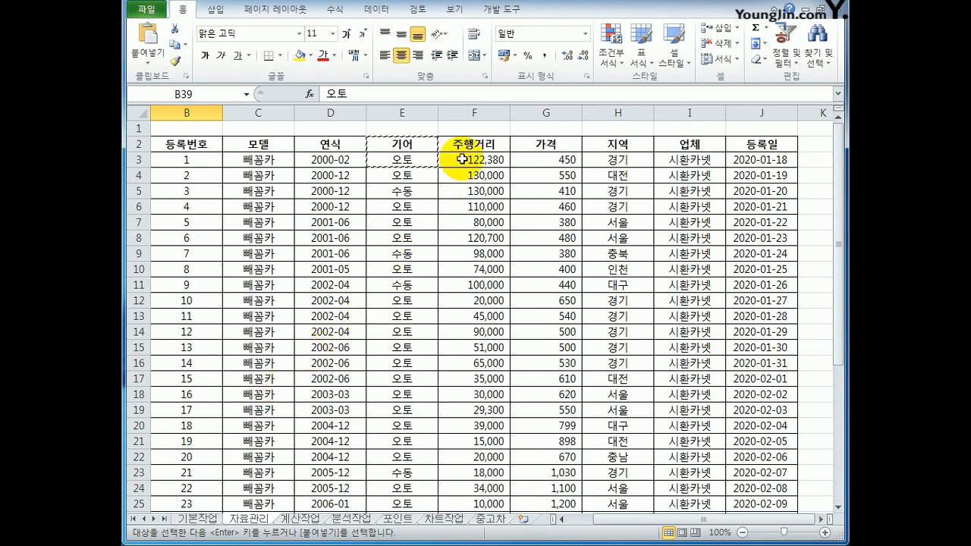
left_click(472, 146)
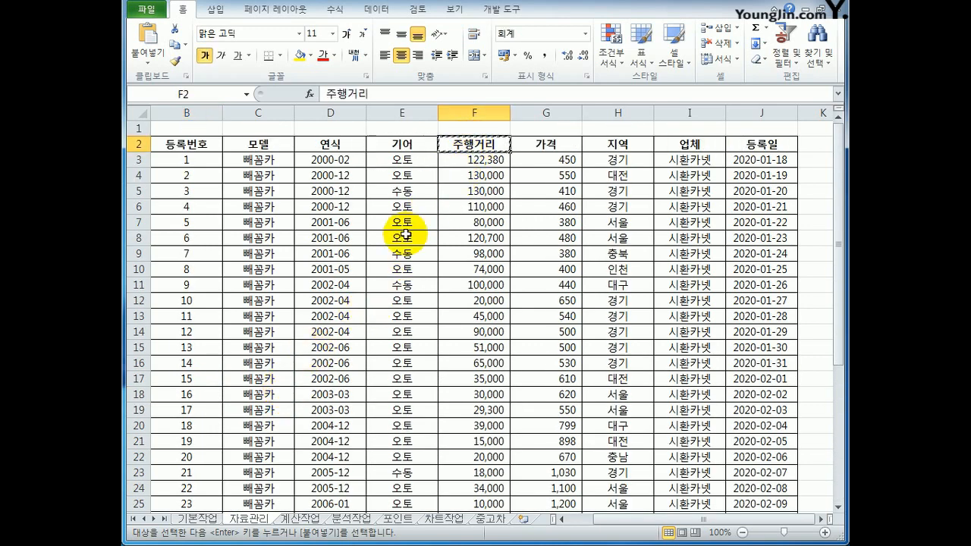
scroll(321, 358, "down", 8)
left_click(267, 331)
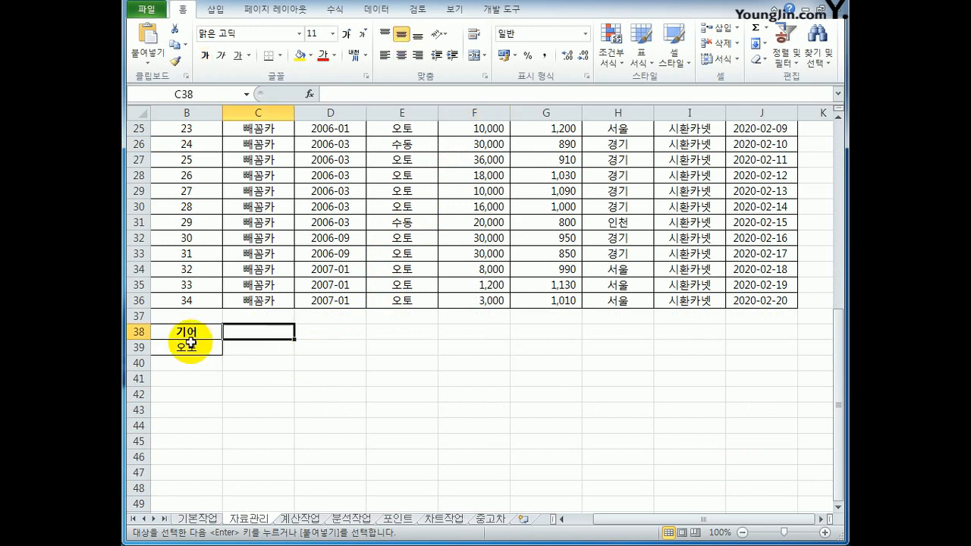
key("ctrl+v")
left_click(262, 345)
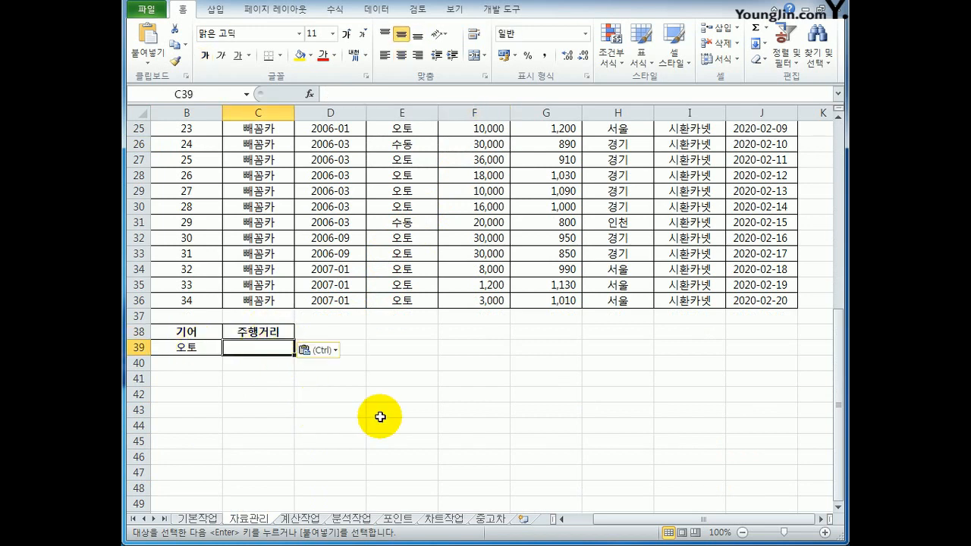
type("<=50000")
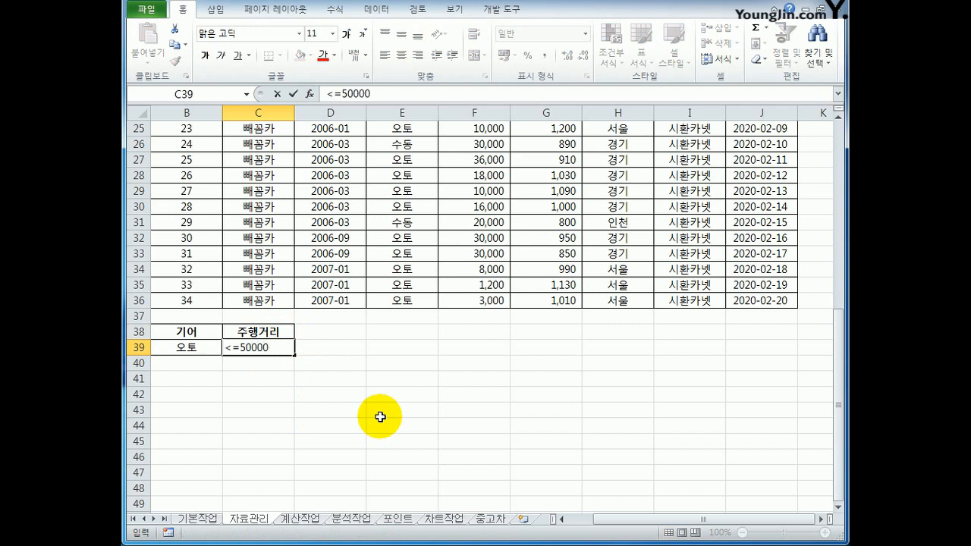
key("Return")
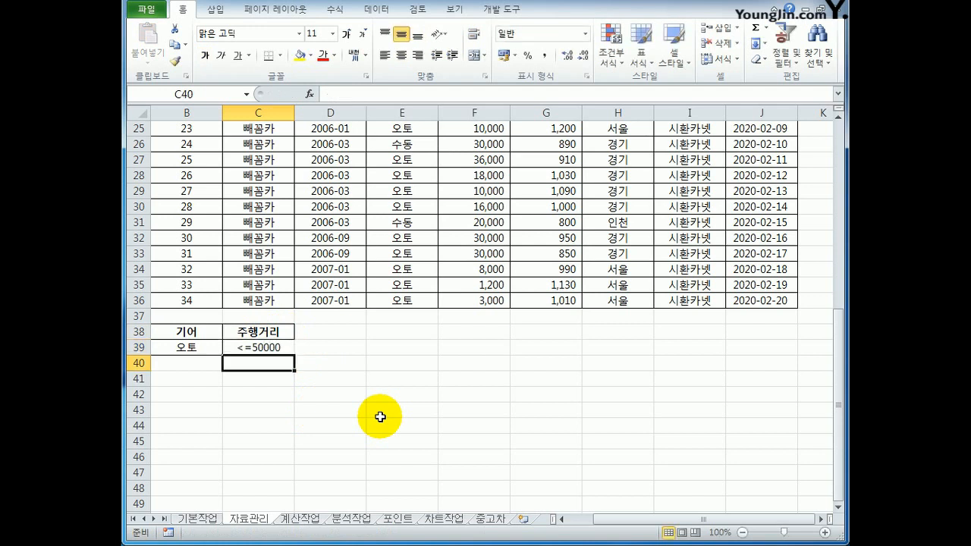
left_click_drag(201, 348, 242, 348)
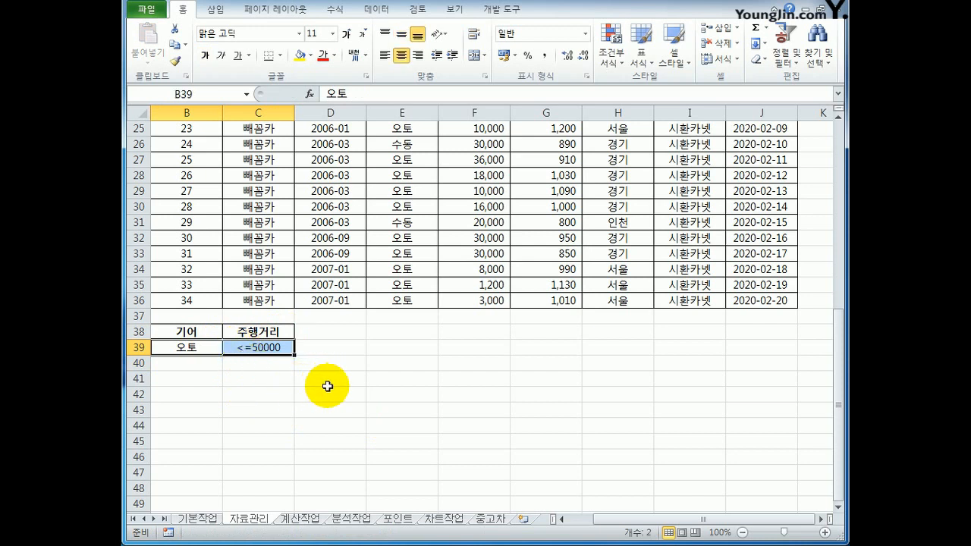
Copy the 가격 header from G2 to D38 and enter the condition >=800 in D39.
scroll(327, 386, "up", 8)
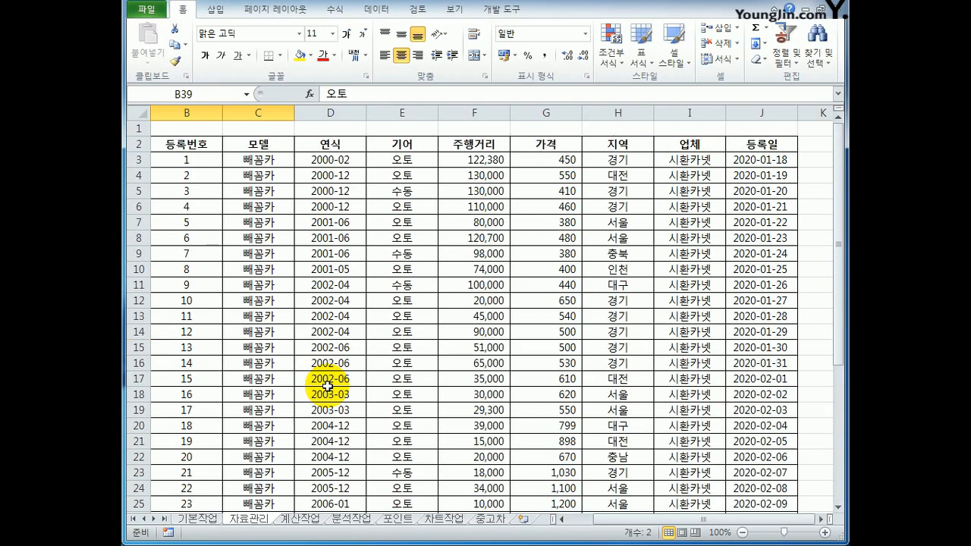
left_click(592, 149)
left_click(560, 146)
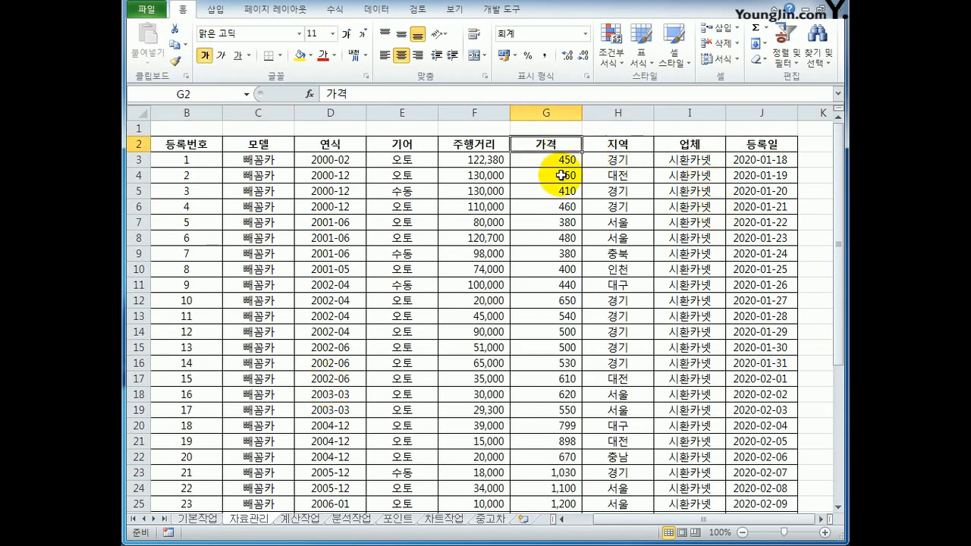
key("ctrl+c")
scroll(341, 365, "down", 7)
left_click(326, 382)
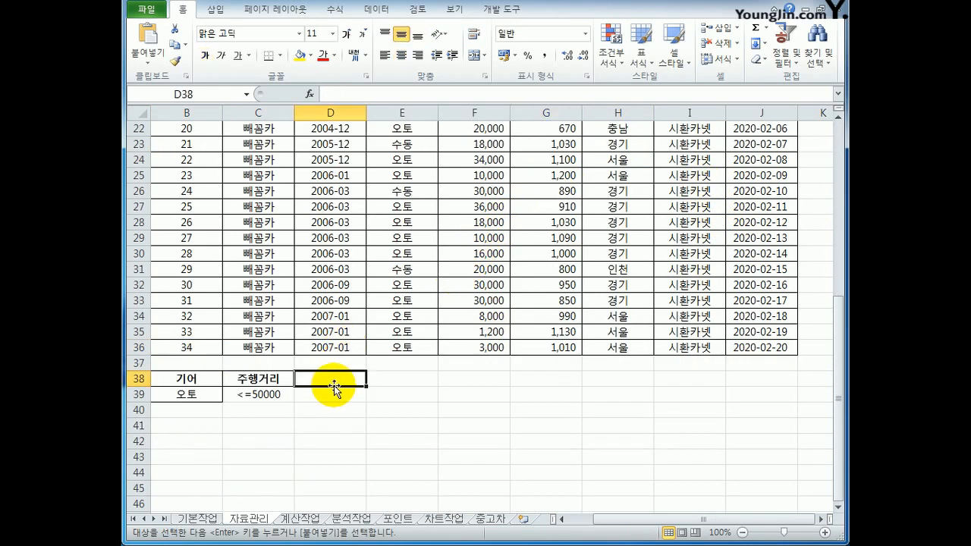
key("ctrl+v")
left_click(343, 396)
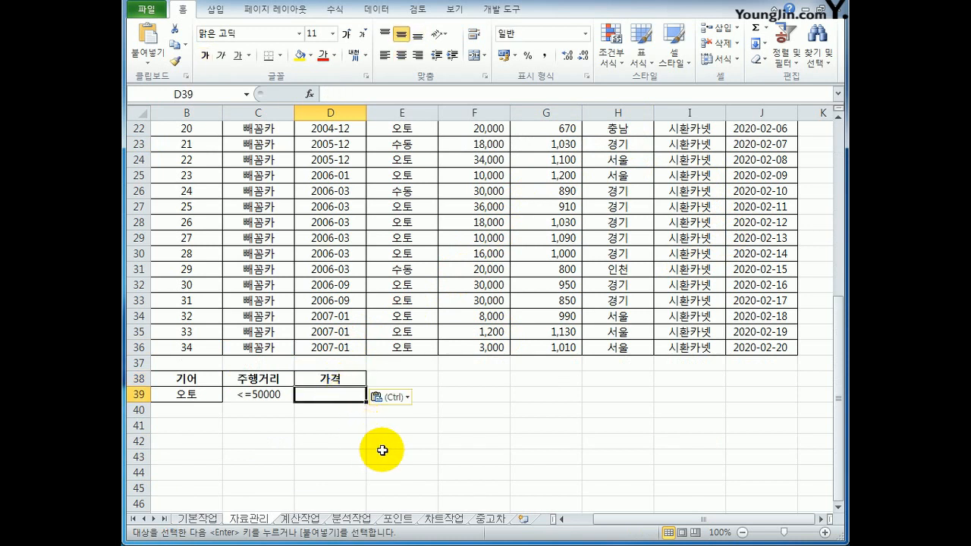
type(">")
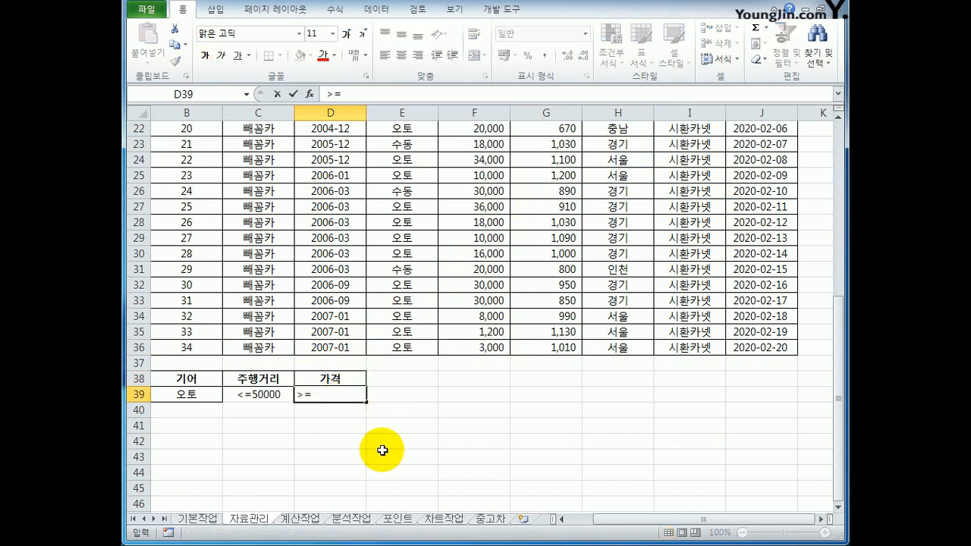
type("=800")
key("Tab")
Copy the 가격 header from D38 to E38 and enter the condition <=1000 in E39.
key("Up")
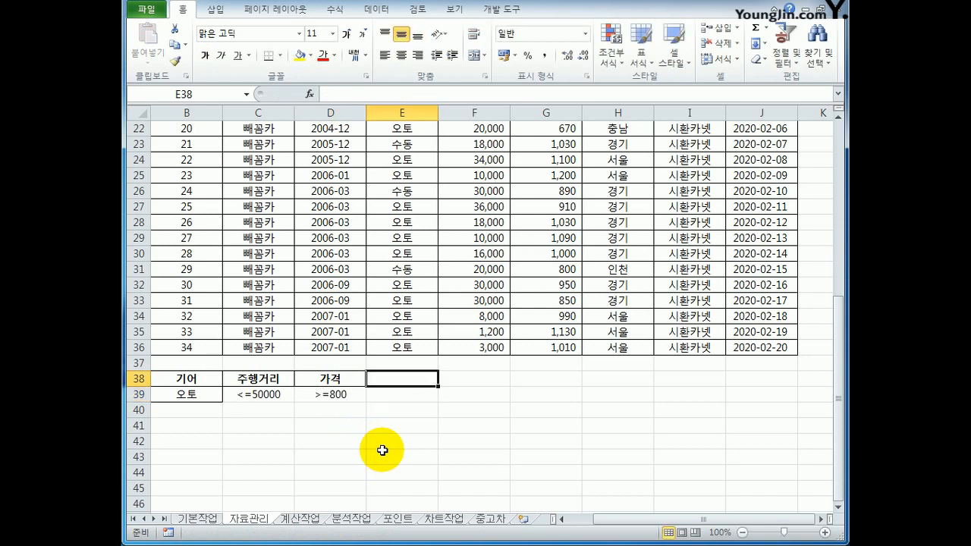
key("Left")
key("ctrl+c")
key("Right")
key("ctrl+v")
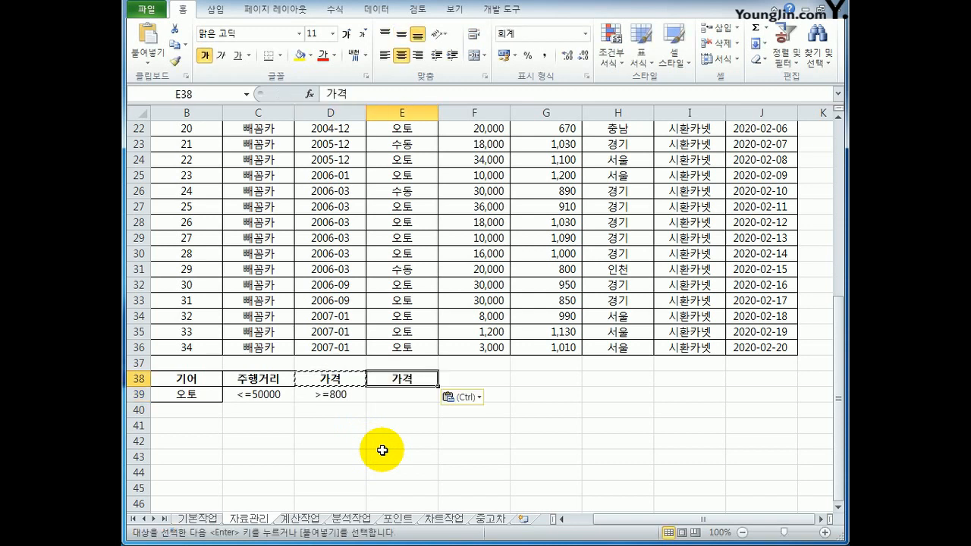
key("Down")
type("<")
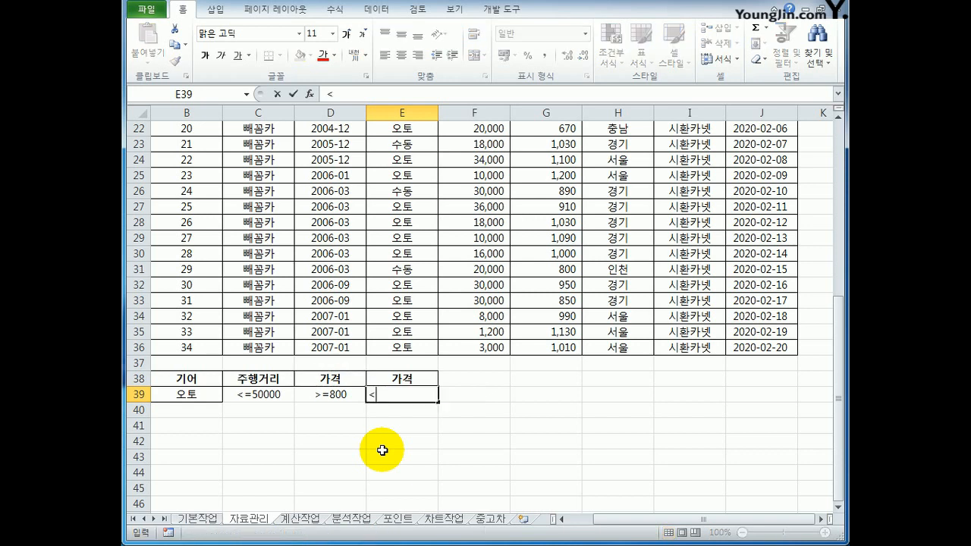
type("=1000")
key("Return")
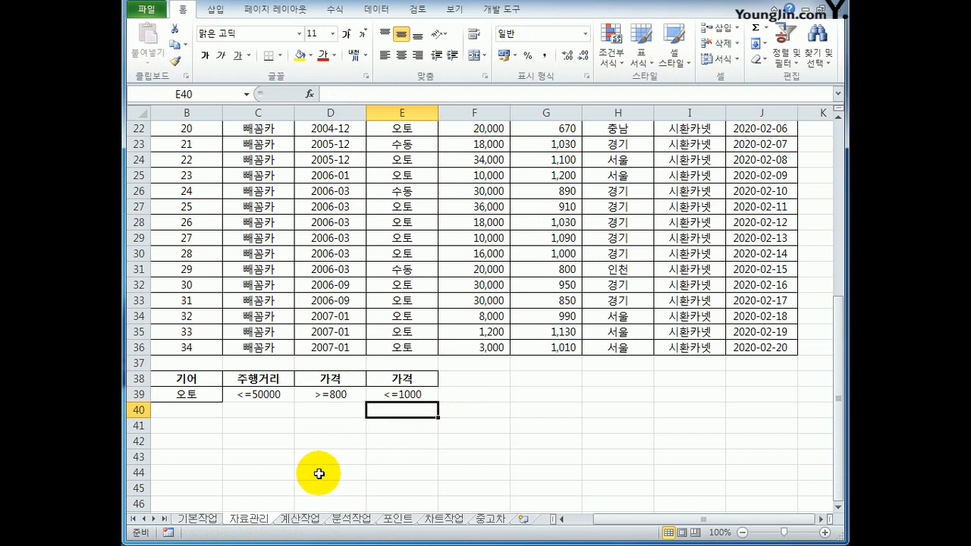
left_click_drag(187, 379, 187, 395)
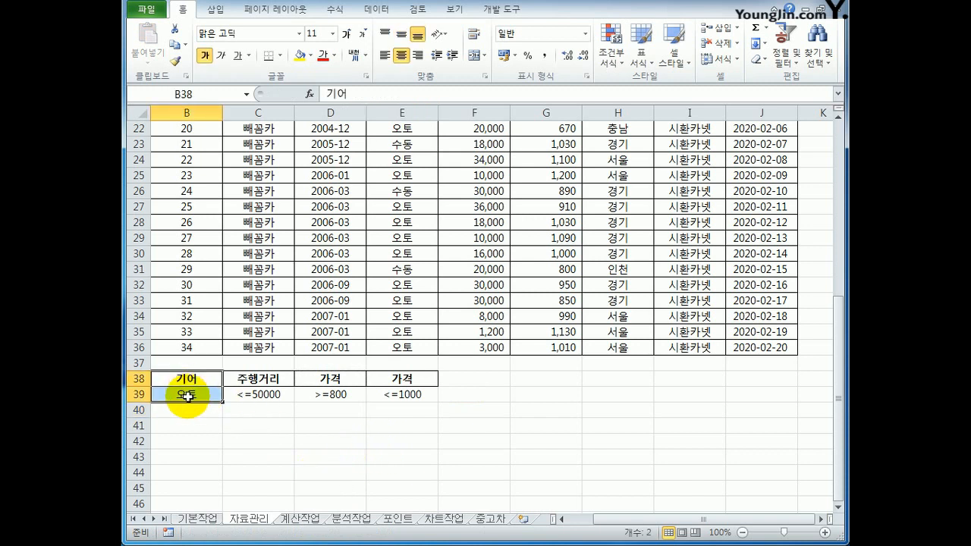
left_click_drag(244, 377, 243, 394)
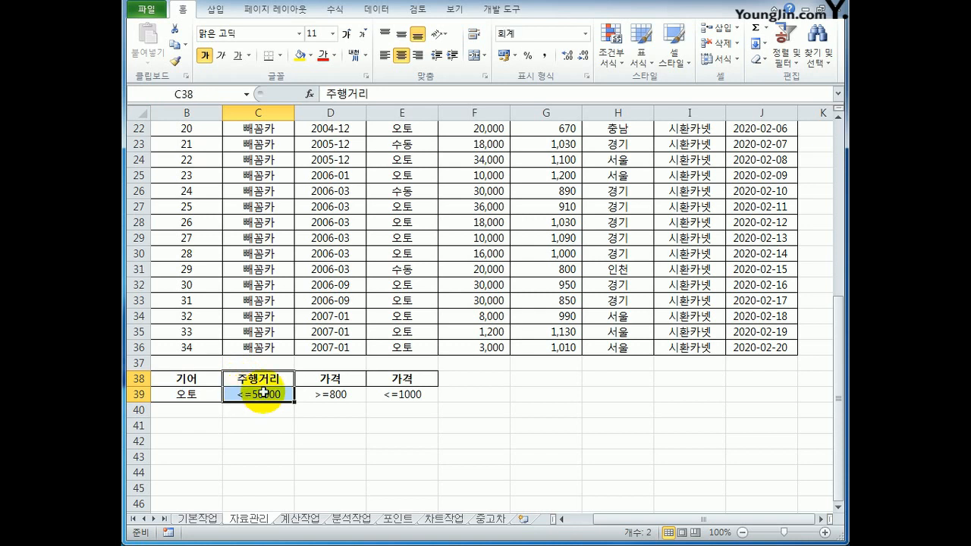
left_click_drag(330, 377, 388, 390)
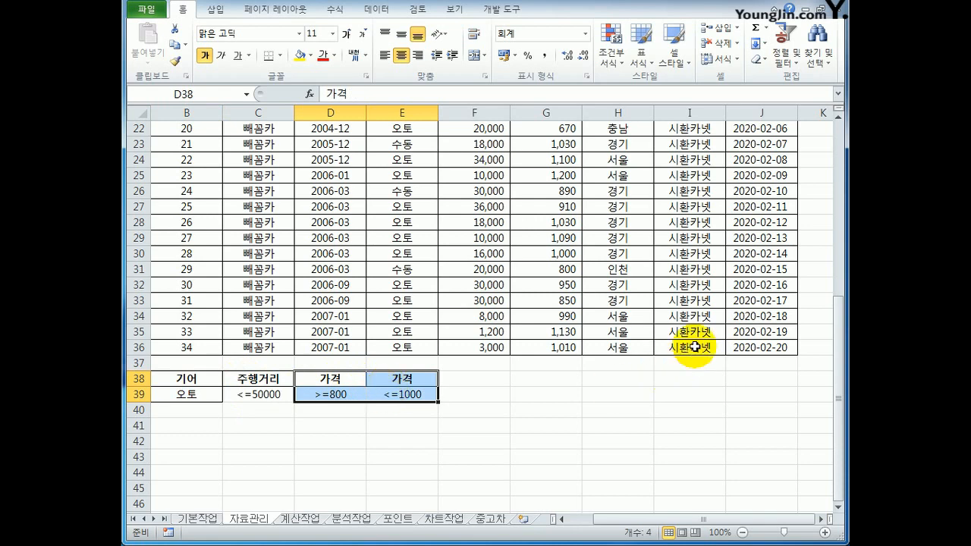
Copy the 지역 header from H2 and the 인천 value from H10 to F38:F39 beside the other criteria.
scroll(690, 347, "up", 7)
left_click(637, 150)
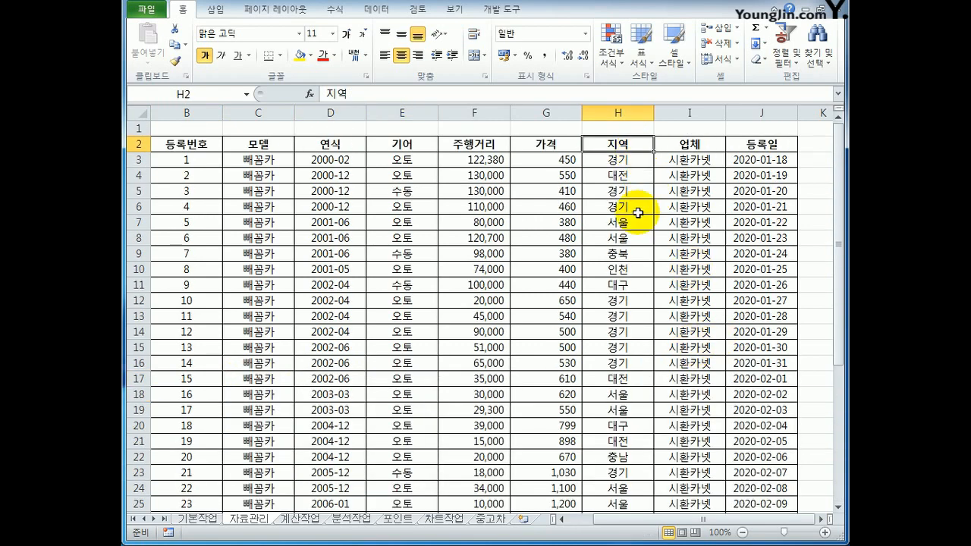
left_click(638, 275, "ctrl")
key("ctrl+c")
scroll(414, 406, "down", 8)
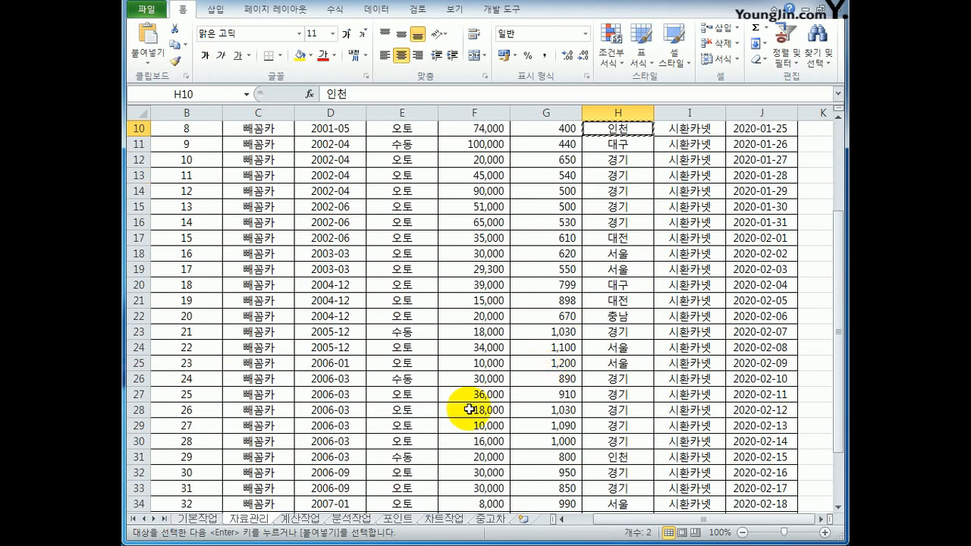
left_click(453, 332)
key("ctrl+v")
Move the 인천 value from F39 to F40 so it forms an OR condition with the row 39 criteria.
left_click(471, 347)
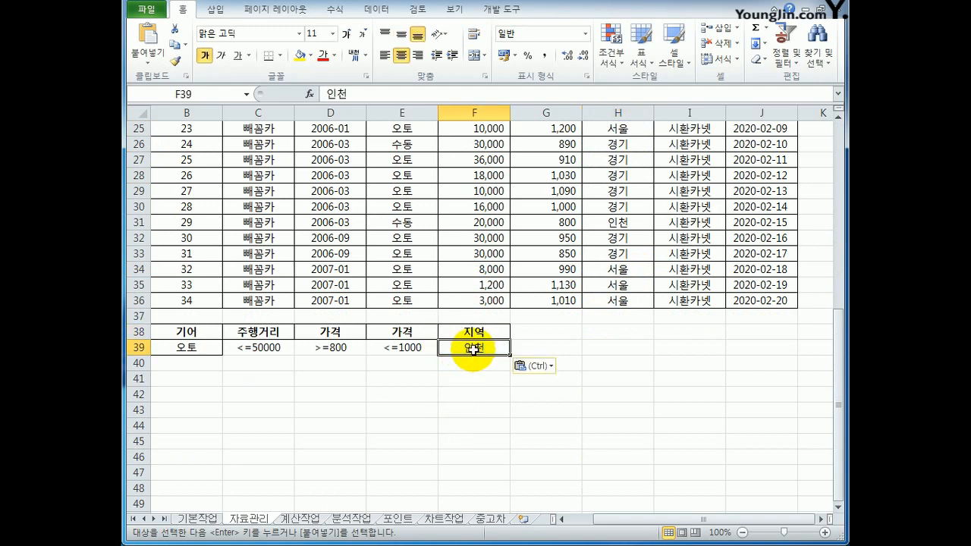
left_click_drag(470, 356, 473, 366)
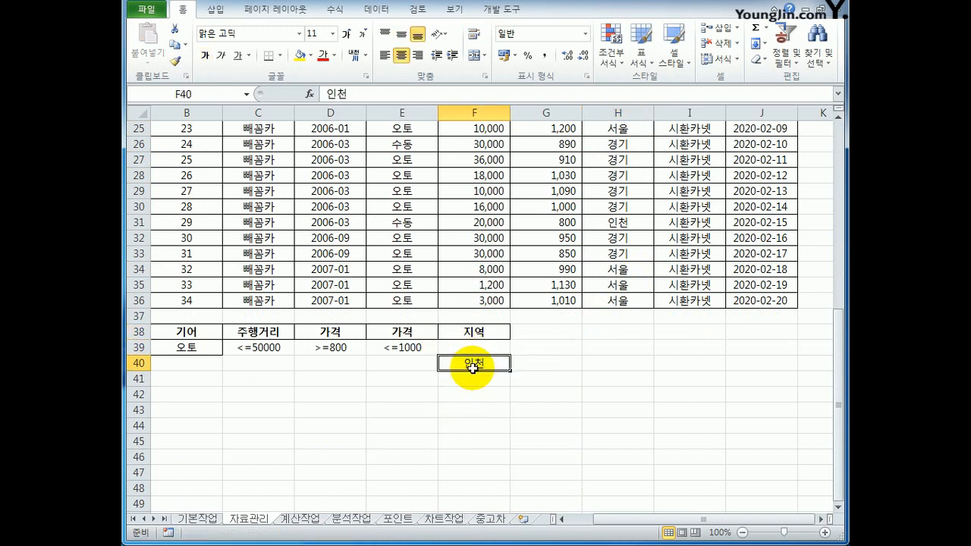
left_click_drag(165, 347, 379, 345)
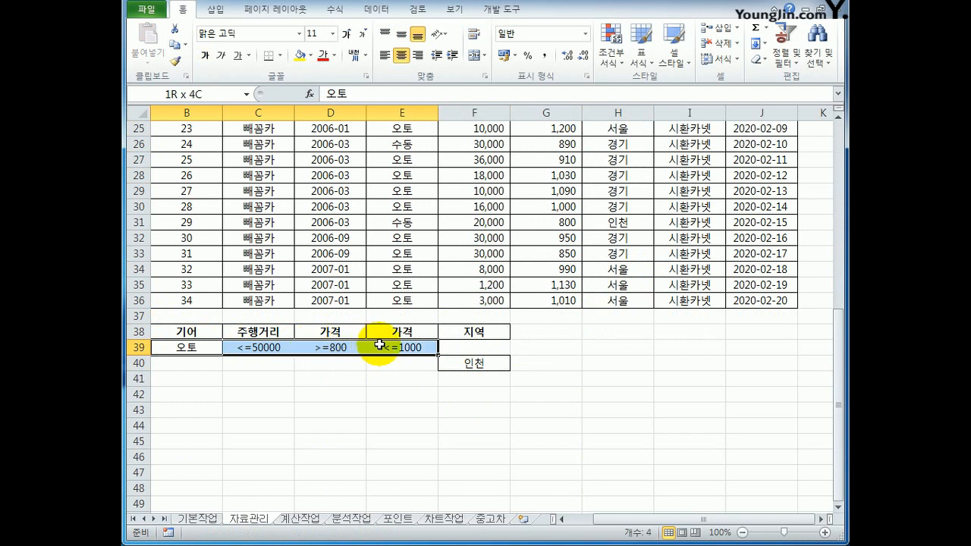
left_click(466, 364)
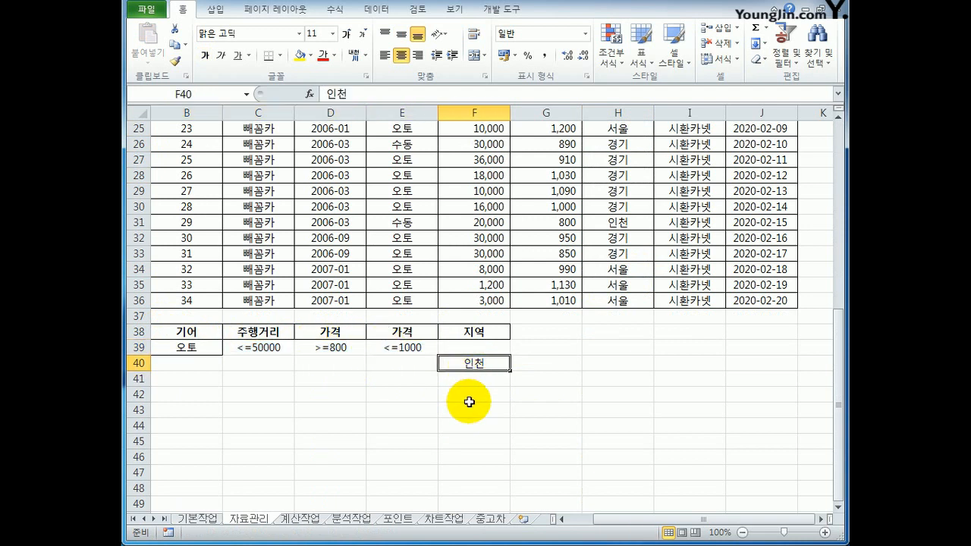
Copy the 등록번호, 연식, 기어, 주행거리, 가격 and 지역 headers from row 2 to B45:G45 as the output headers.
scroll(469, 402, "up", 8)
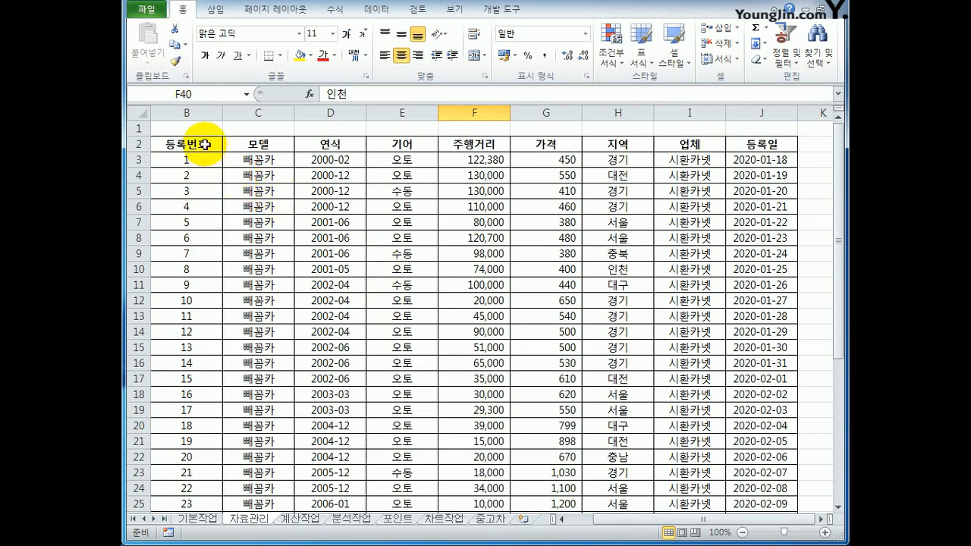
left_click(207, 146)
left_click(329, 145, "ctrl")
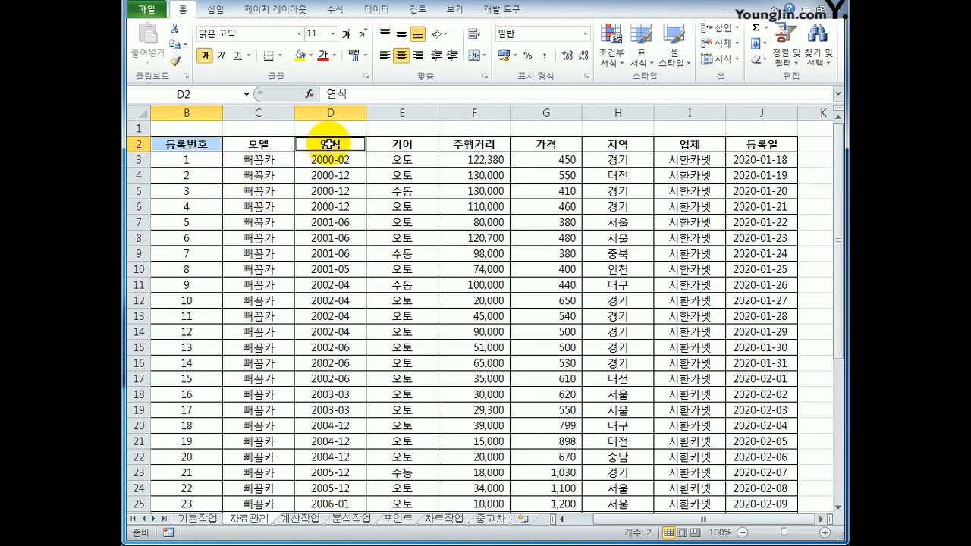
left_click(377, 145, "ctrl")
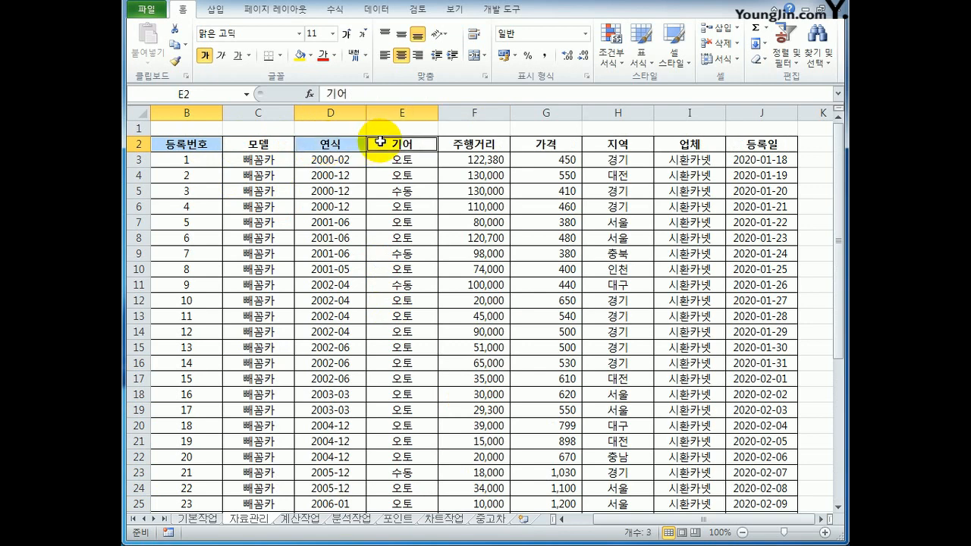
left_click(459, 143, "ctrl")
left_click(548, 144, "ctrl")
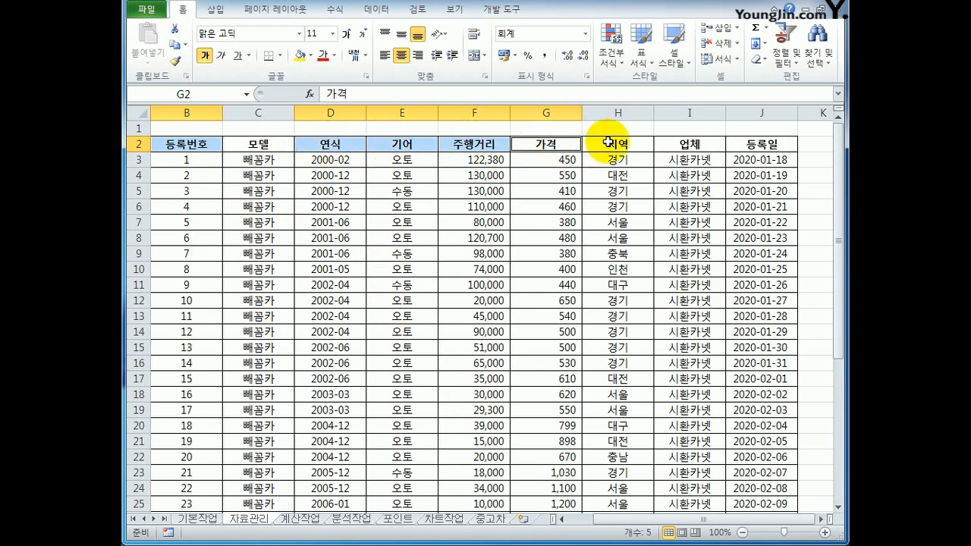
left_click(611, 144, "ctrl")
key("ctrl+c")
scroll(552, 246, "down", 9)
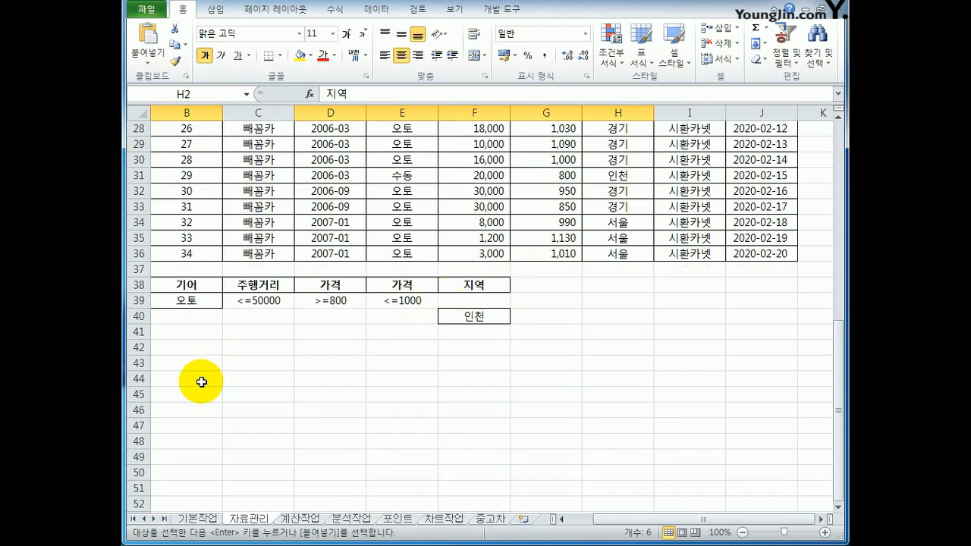
left_click(199, 394)
key("ctrl+v")
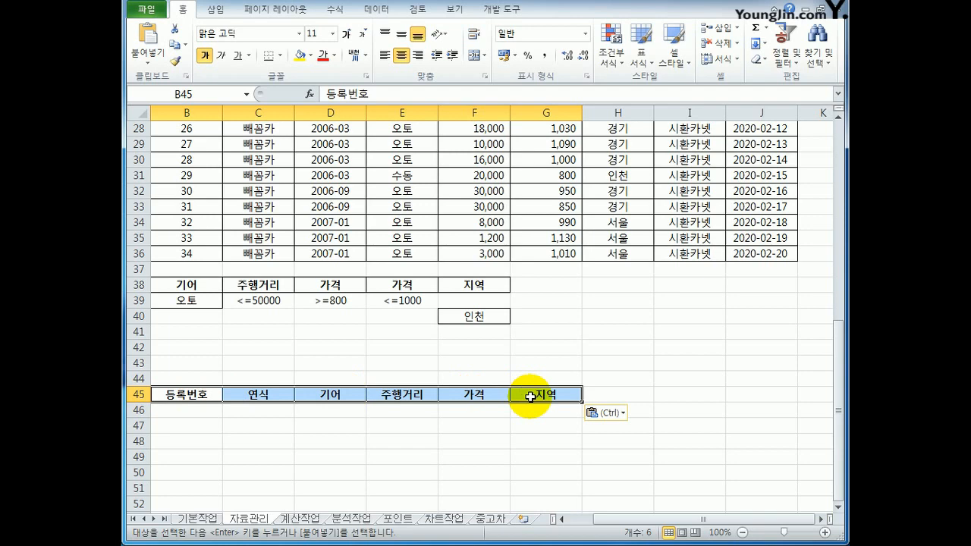
Start an Advanced Filter on the car table with list range B2:J36 and set the criteria range to B38:F40.
scroll(530, 396, "up", 9)
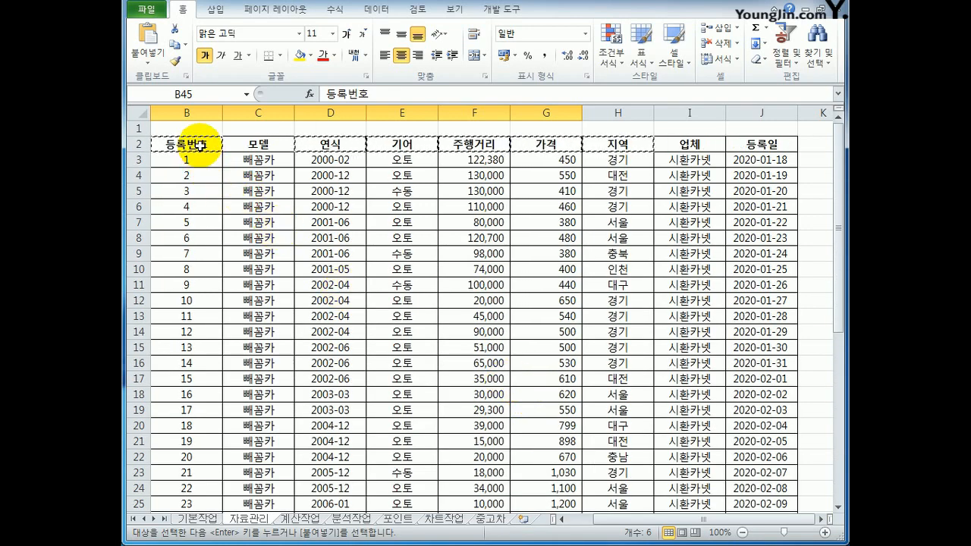
left_click(200, 144)
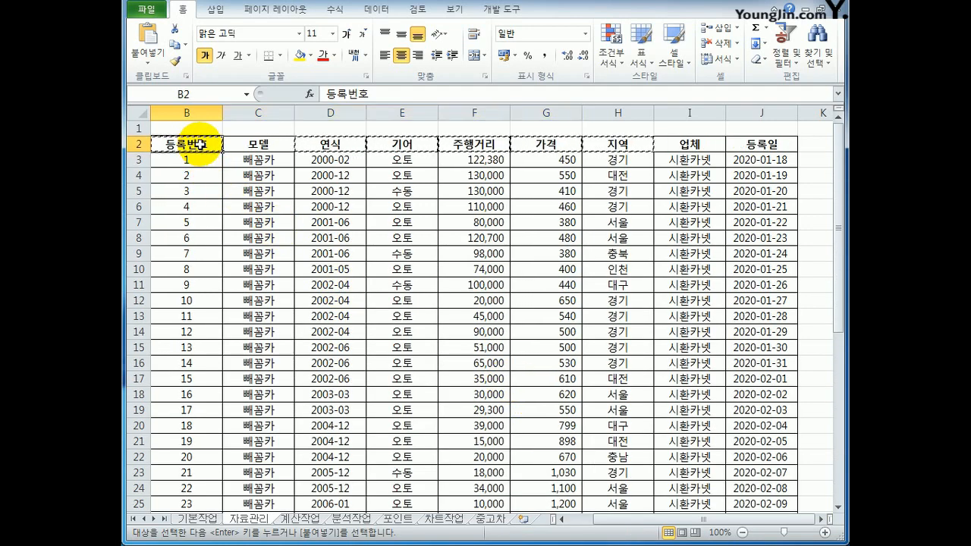
left_click(380, 13)
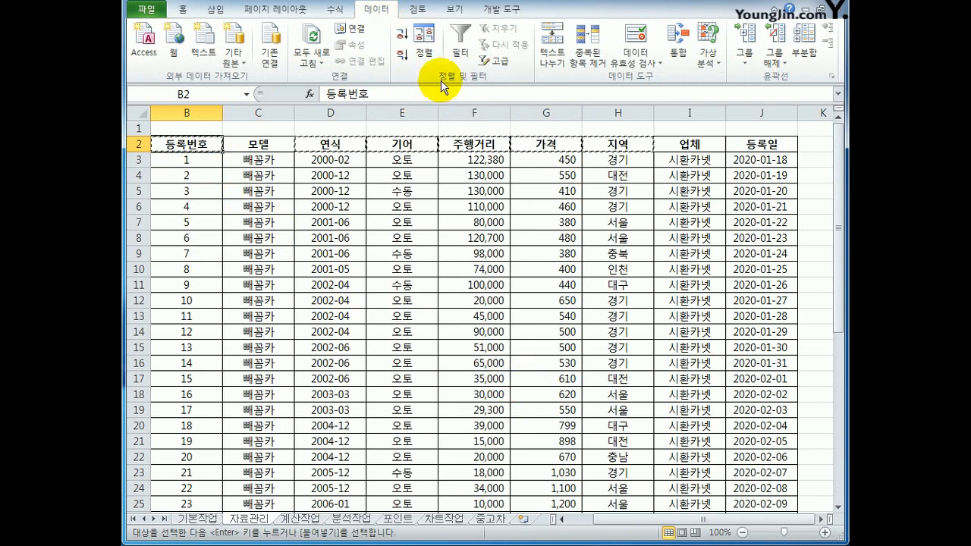
left_click(496, 61)
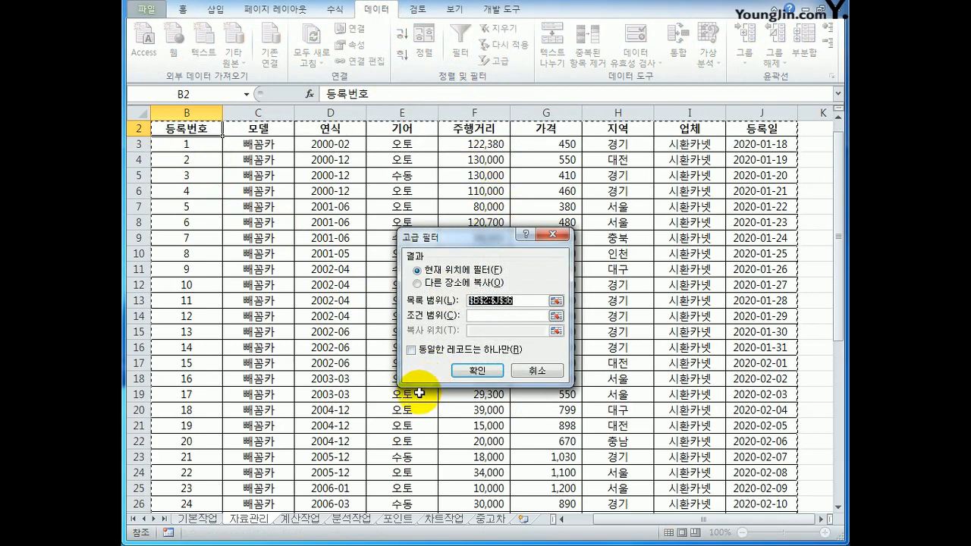
scroll(422, 390, "down", 6)
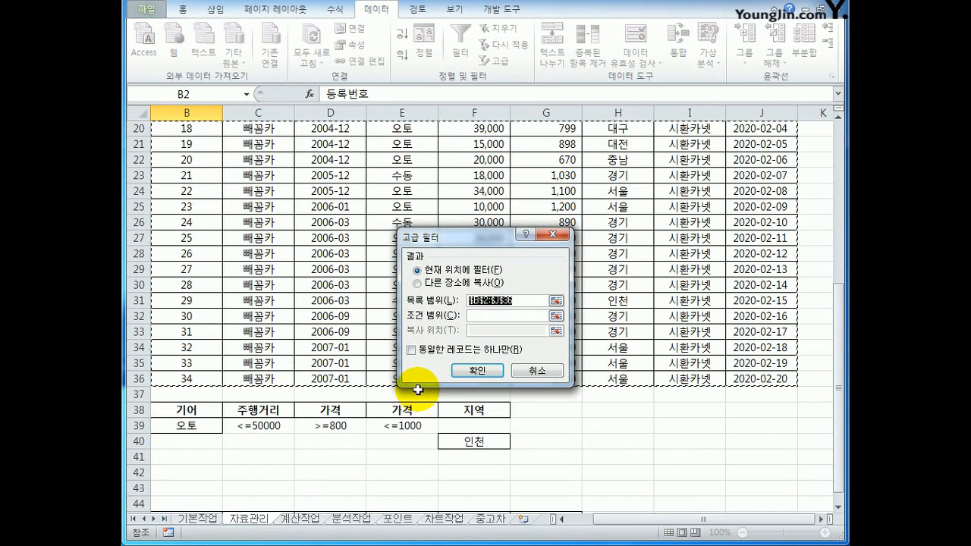
left_click(475, 316)
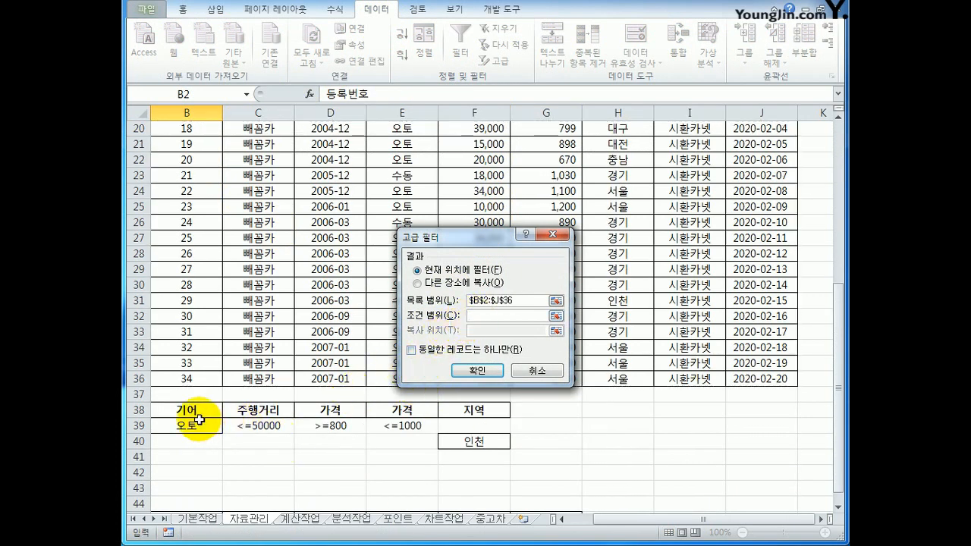
left_click_drag(188, 409, 447, 448)
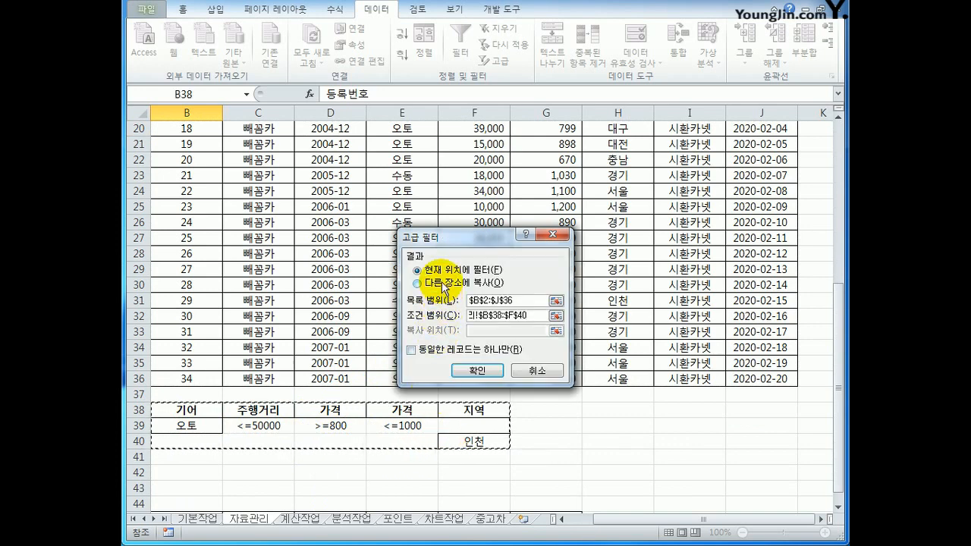
Set the advanced filter to copy its results to another location, the headers in B45:G45, and run it.
left_click(444, 286)
left_click(477, 333)
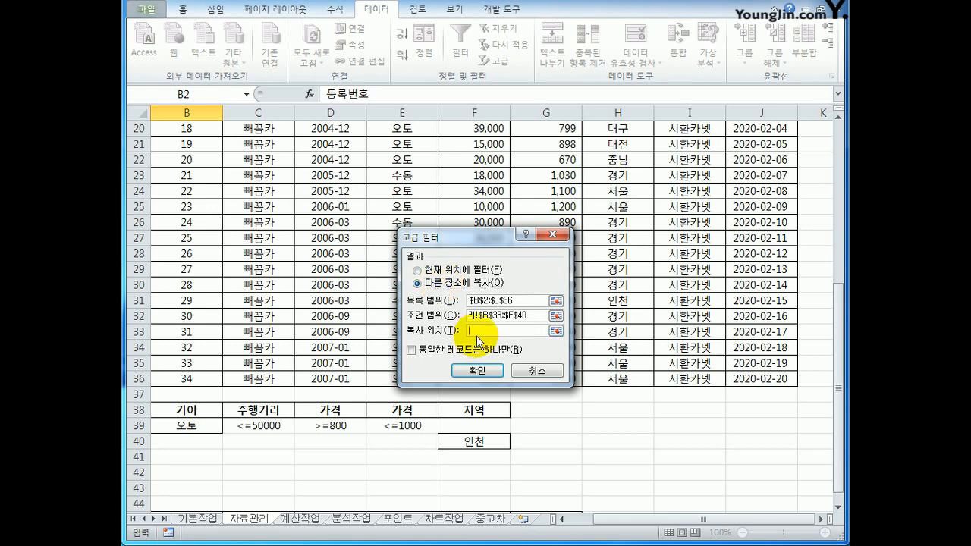
scroll(329, 364, "down", 4)
left_click(203, 334)
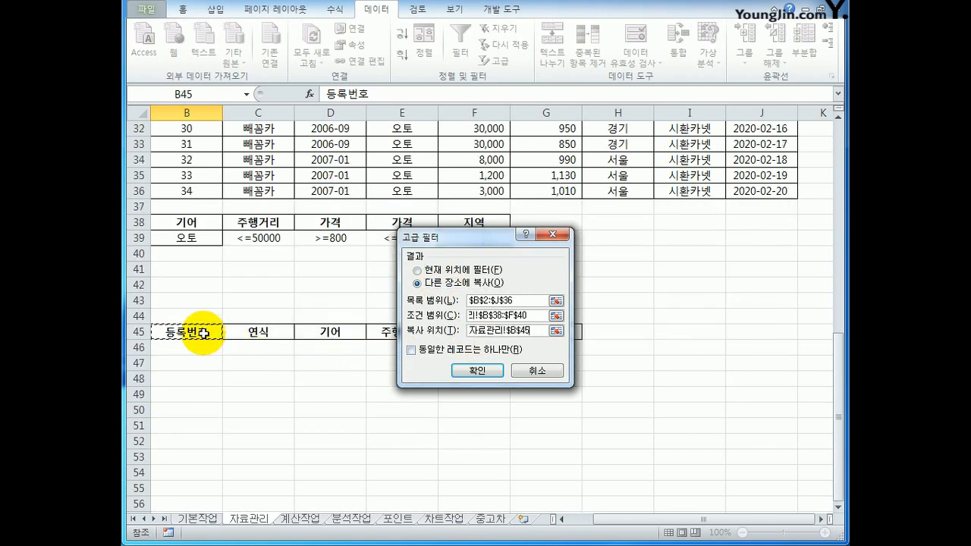
left_click_drag(204, 334, 513, 331)
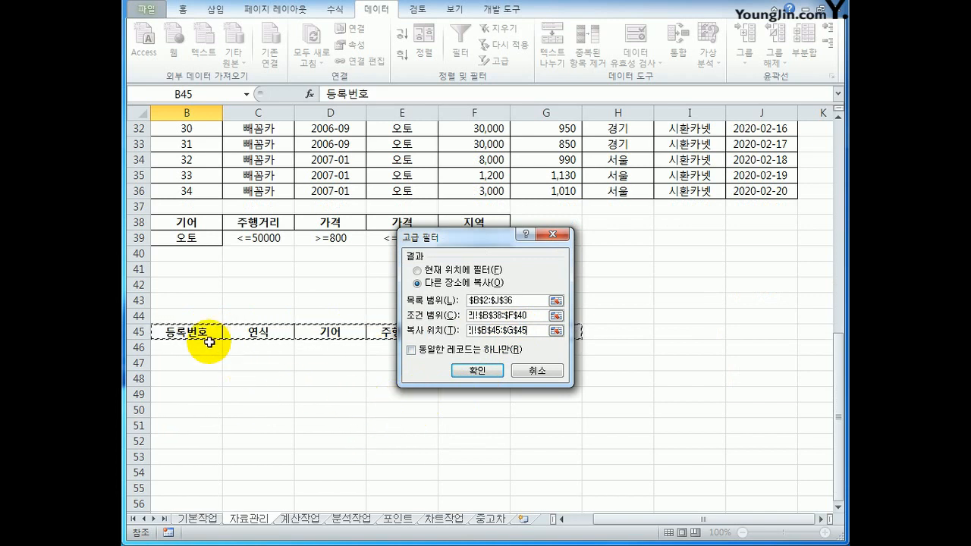
left_click(483, 371)
Check the extracted rows below B45:G45 against the 지역, 기어, 주행거리 and 가격 conditions, and view the imported table in 기본작업.
scroll(470, 376, "down", 12)
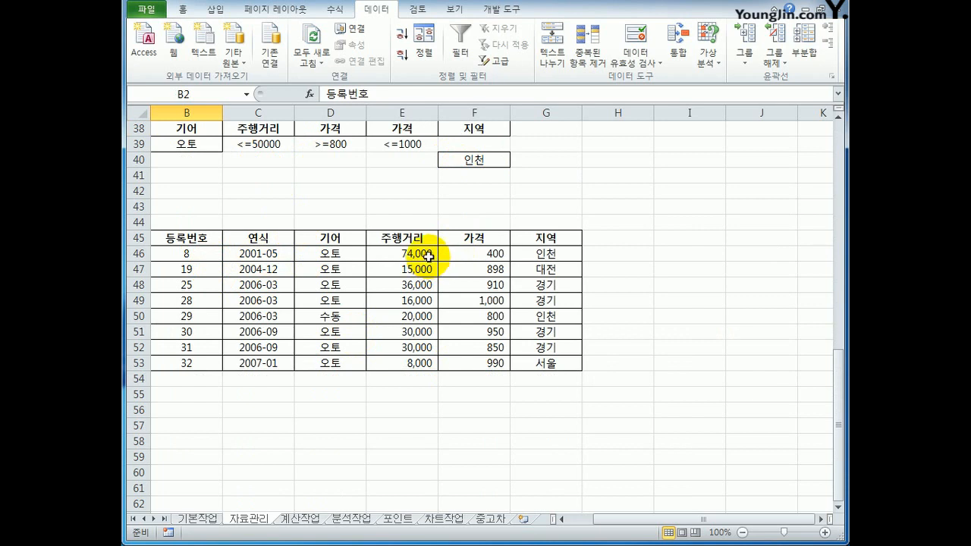
left_click(493, 253)
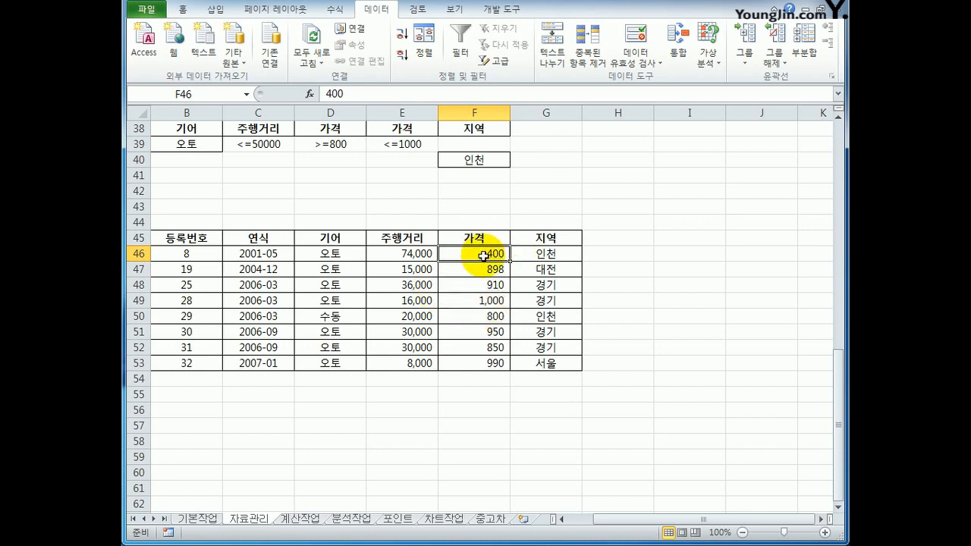
left_click(548, 257)
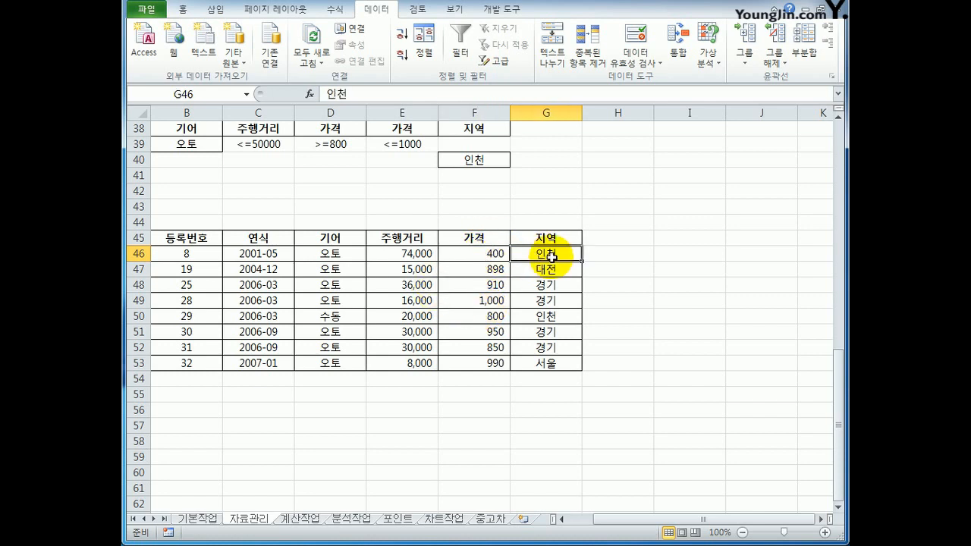
left_click(548, 314)
left_click_drag(547, 268, 258, 300)
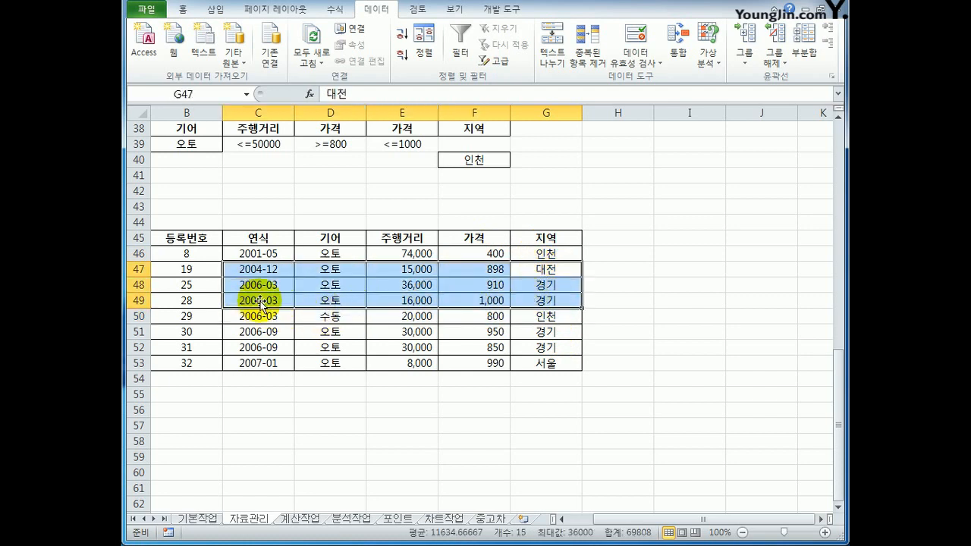
left_click_drag(569, 334, 252, 367)
left_click(321, 364)
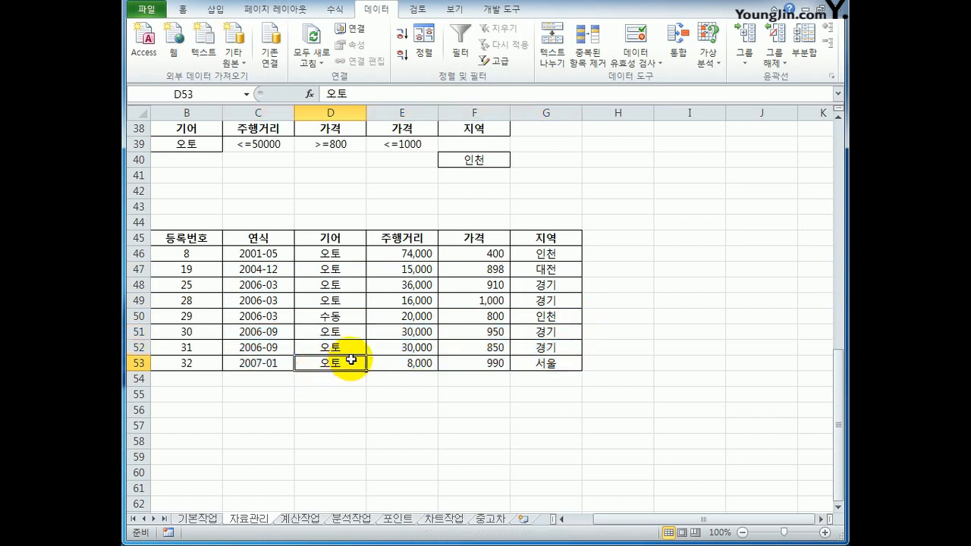
left_click(199, 519)
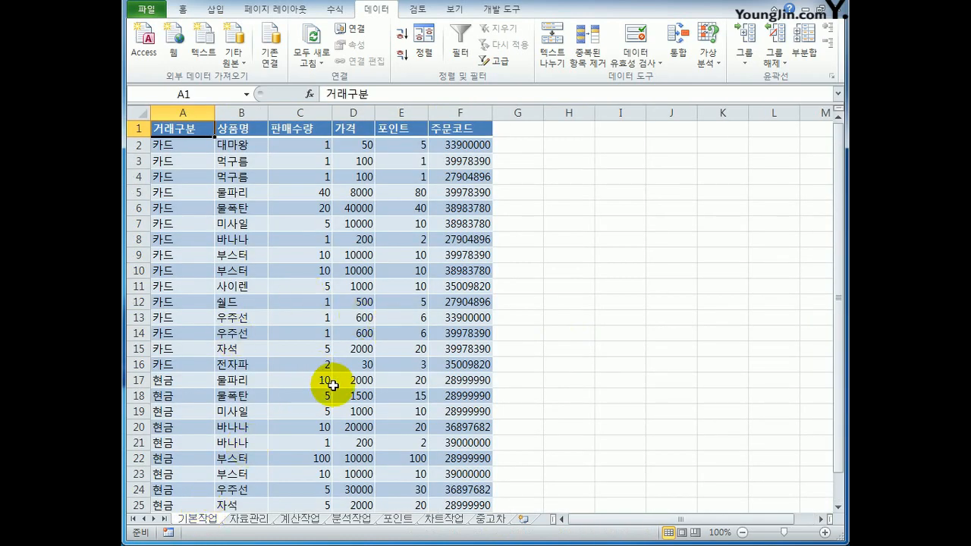
Start a new conditional formatting rule for B3:J36 on the 자료관리 sheet that uses a formula to determine the cells.
left_click(249, 519)
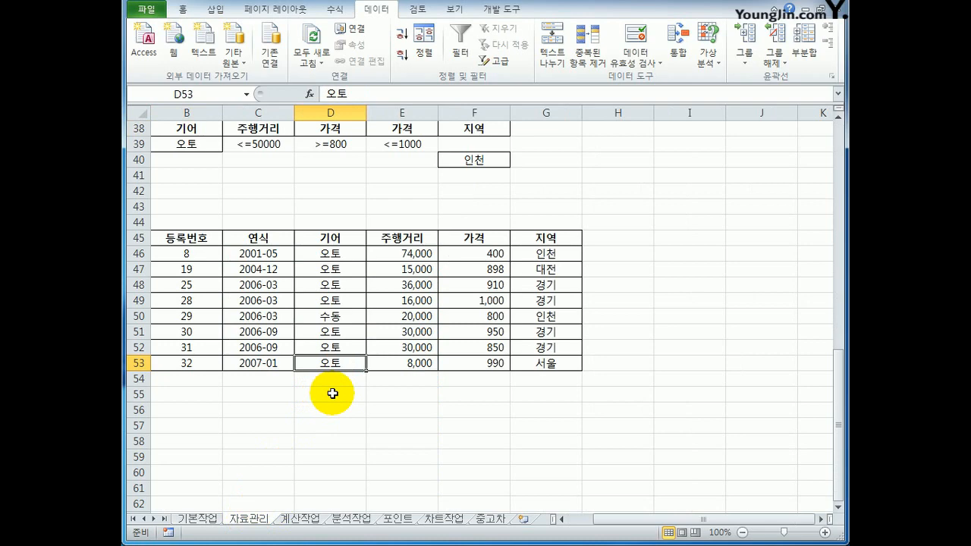
scroll(332, 394, "up", 12)
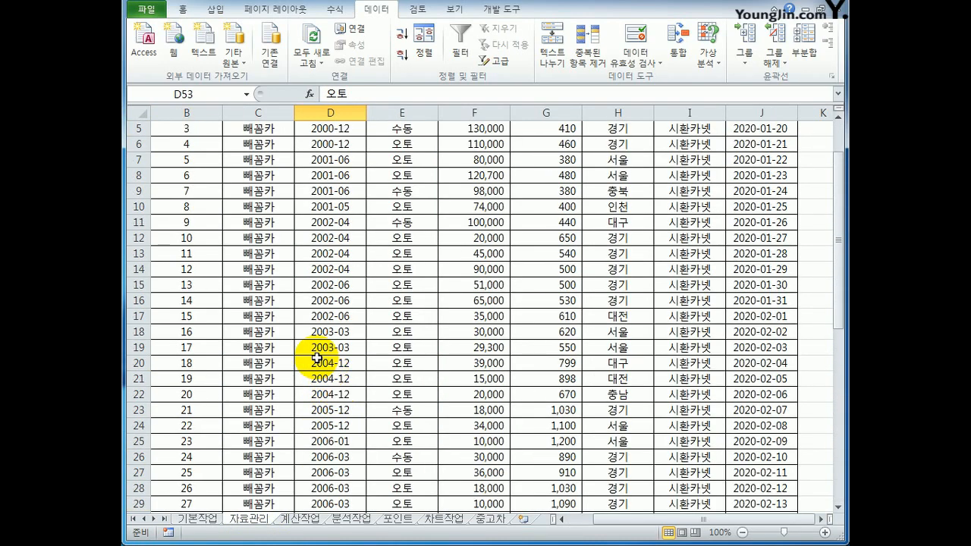
left_click(188, 160)
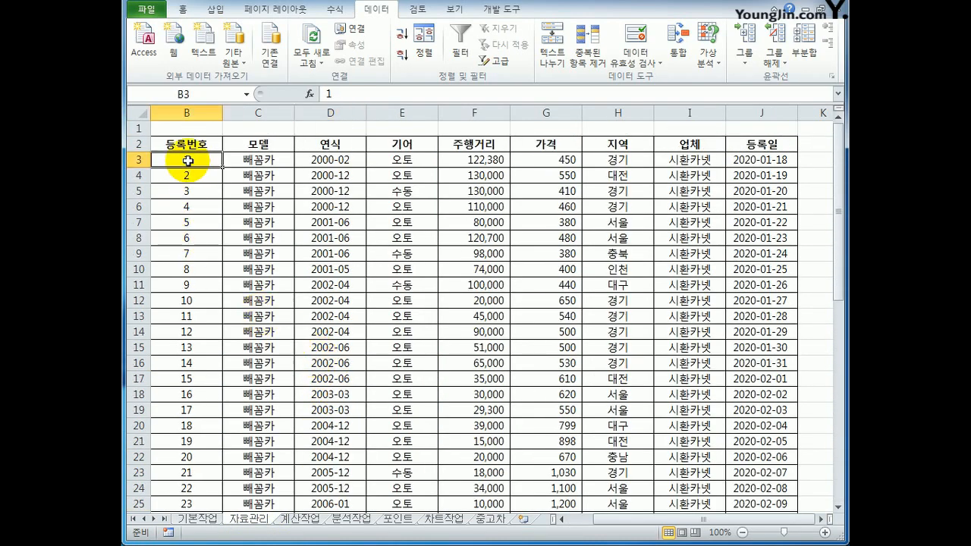
left_click_drag(188, 161, 747, 488)
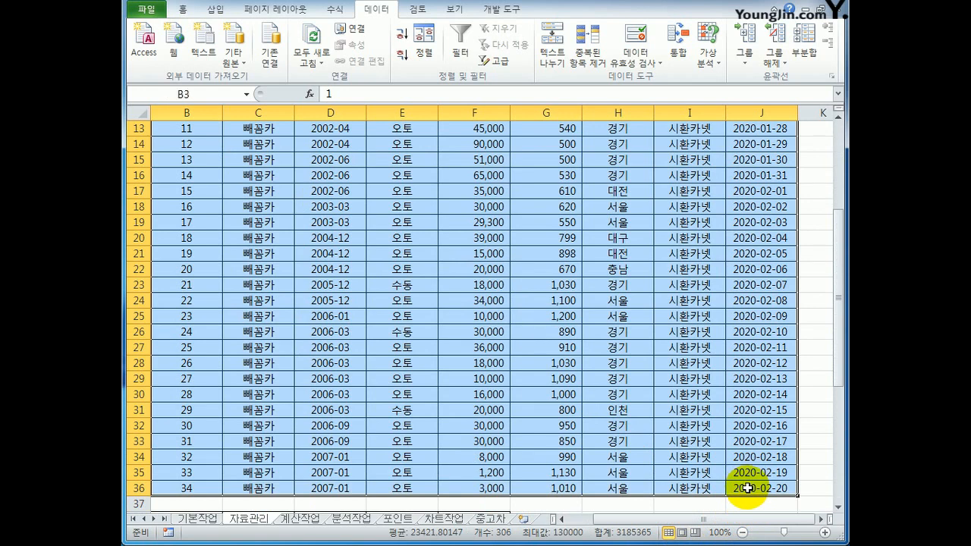
left_click(183, 9)
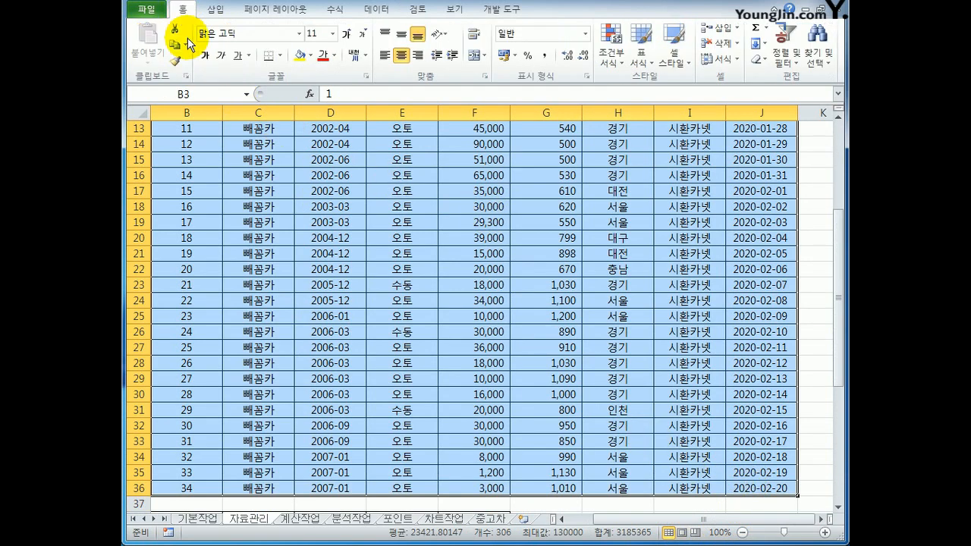
left_click(614, 61)
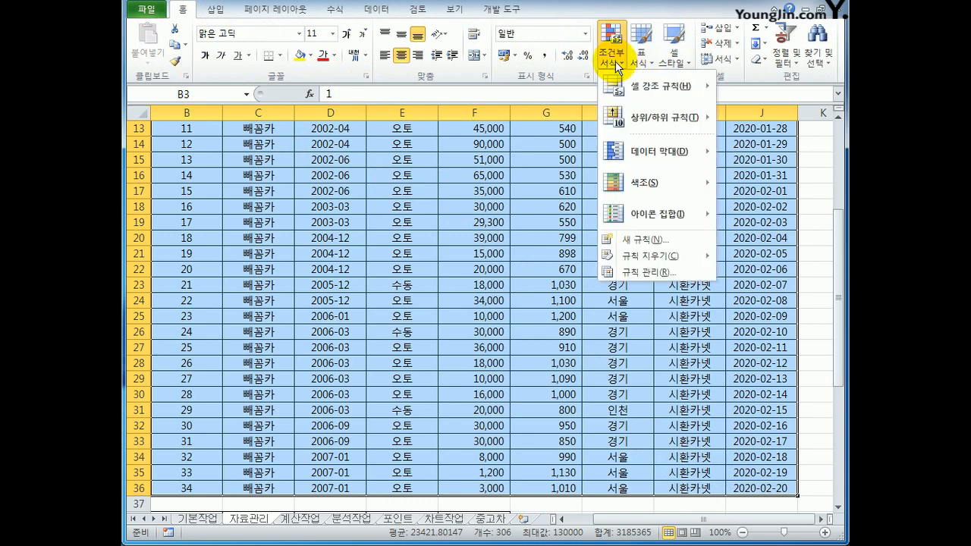
left_click(669, 241)
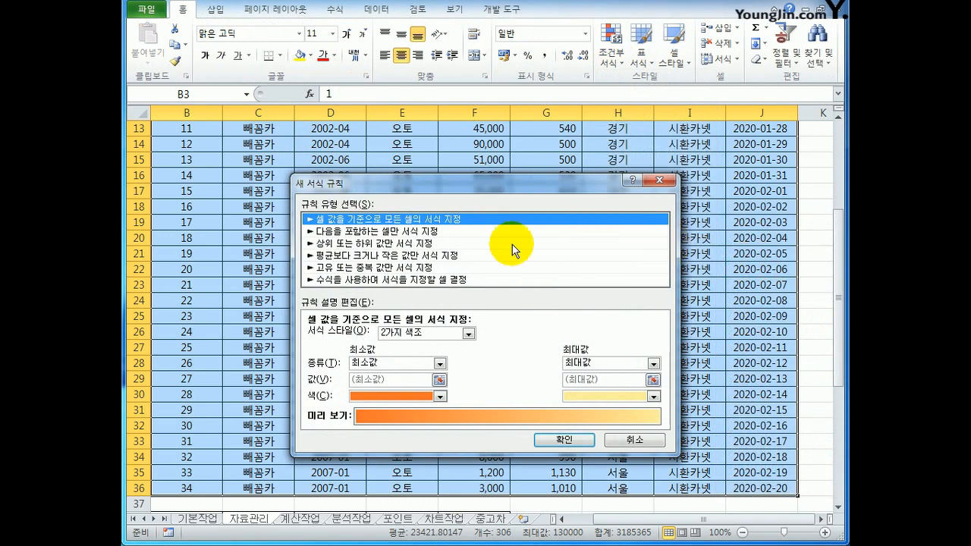
left_click_drag(431, 182, 452, 161)
left_click(448, 259)
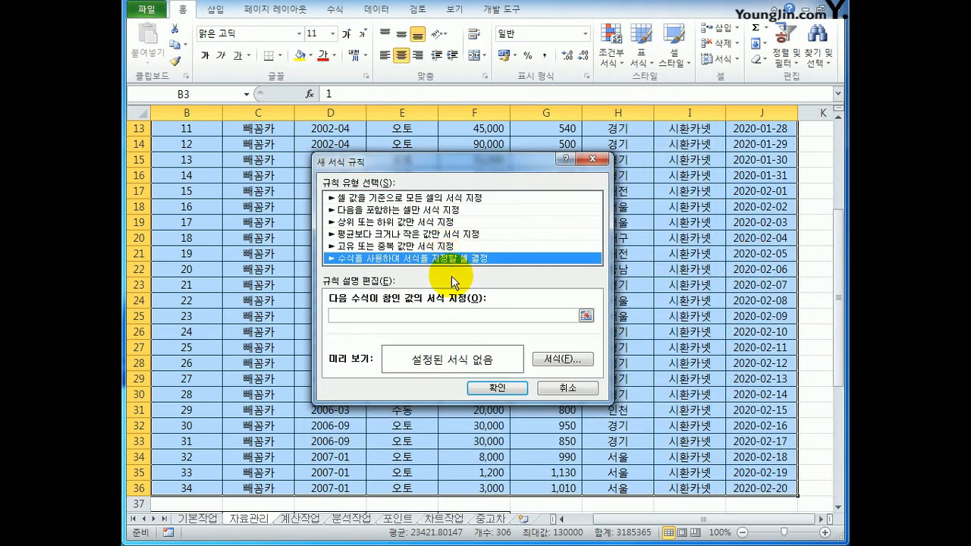
Begin the rule's OR formula with the 2003 model-year condition, =or(left($D3,4)="2003", keeping only column D absolute.
left_click(460, 316)
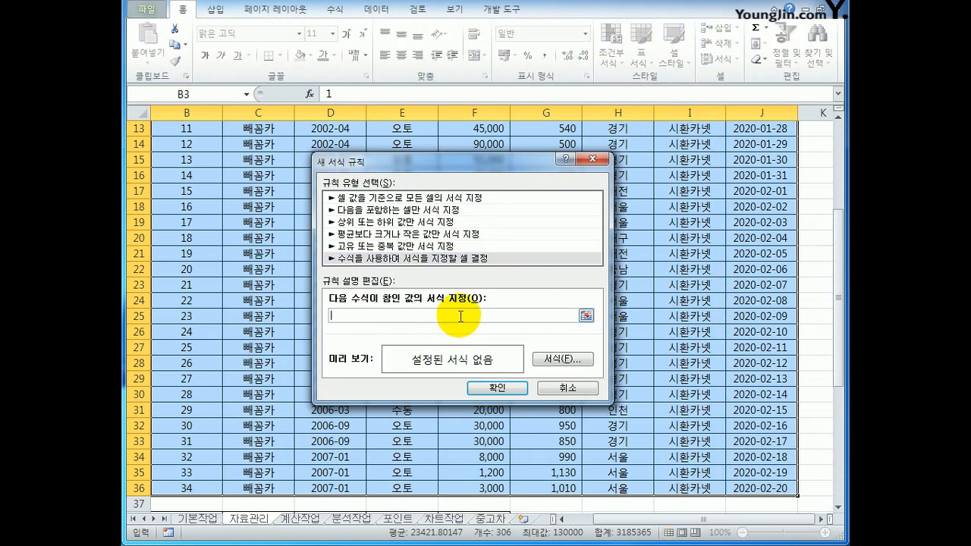
type("ㅋ")
type("or(")
type("left(")
scroll(460, 316, "up", 4)
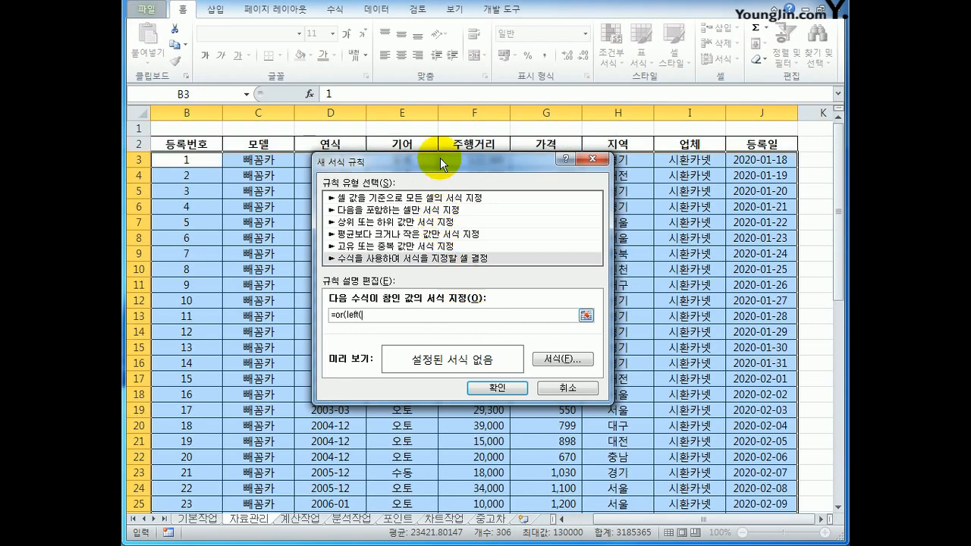
left_click_drag(440, 157, 511, 184)
left_click(331, 160)
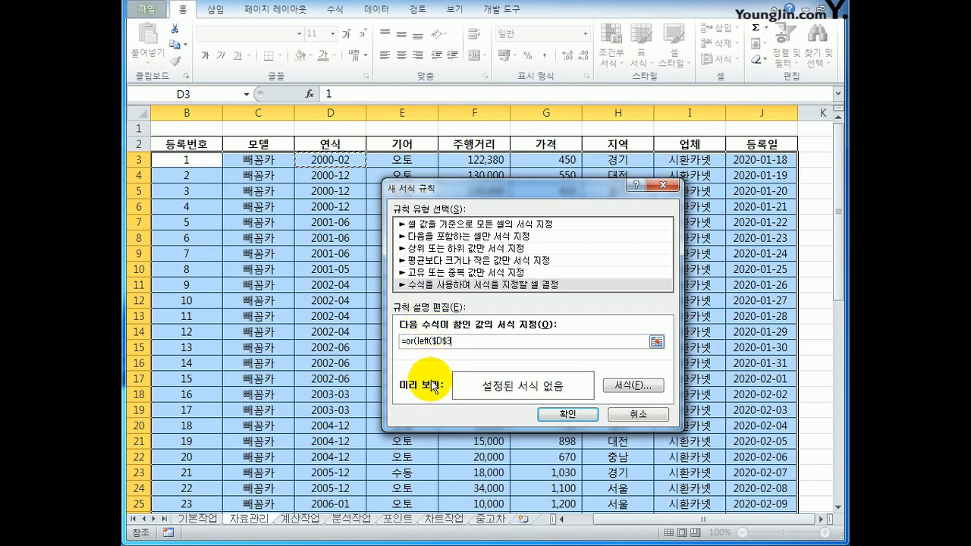
left_click_drag(443, 342, 447, 342)
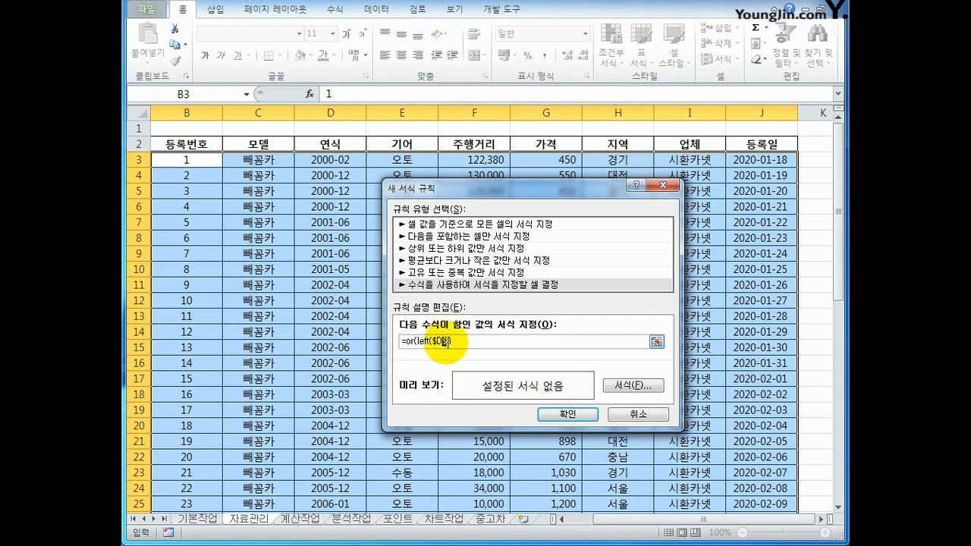
key("Delete")
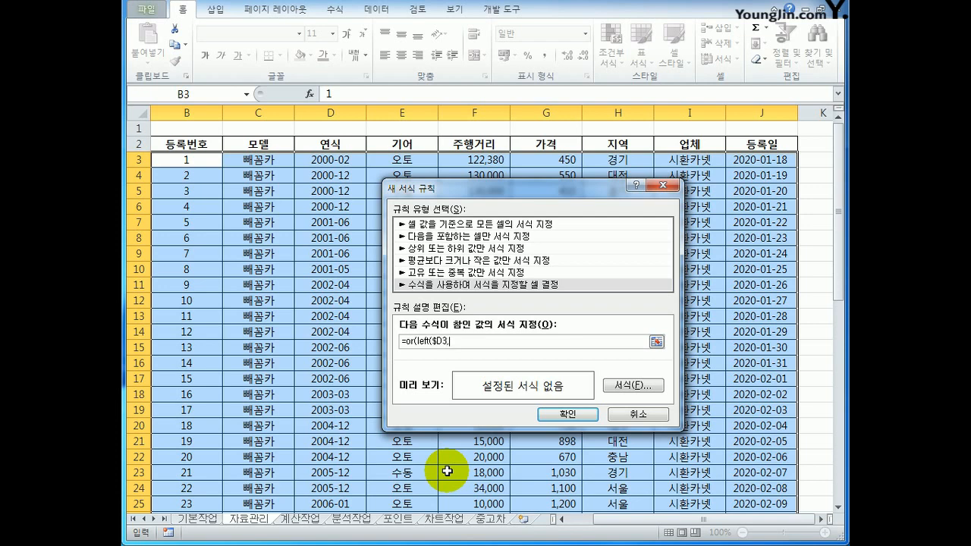
type("4)")
type("=\"2003\",left(")
Complete the rule formula with the 2005 condition as =or(left($D3,4)="2003",left($D3,4)="2005").
left_click(333, 161)
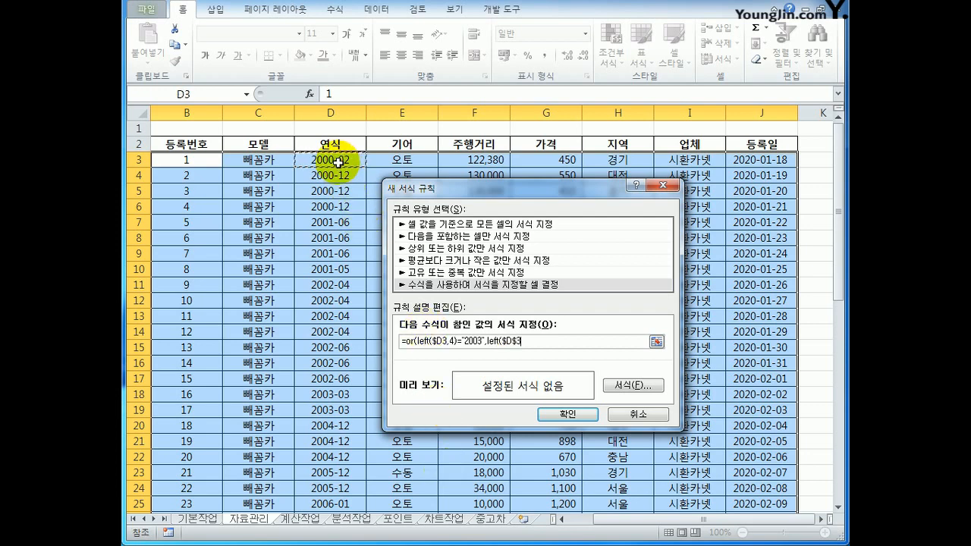
left_click(508, 340)
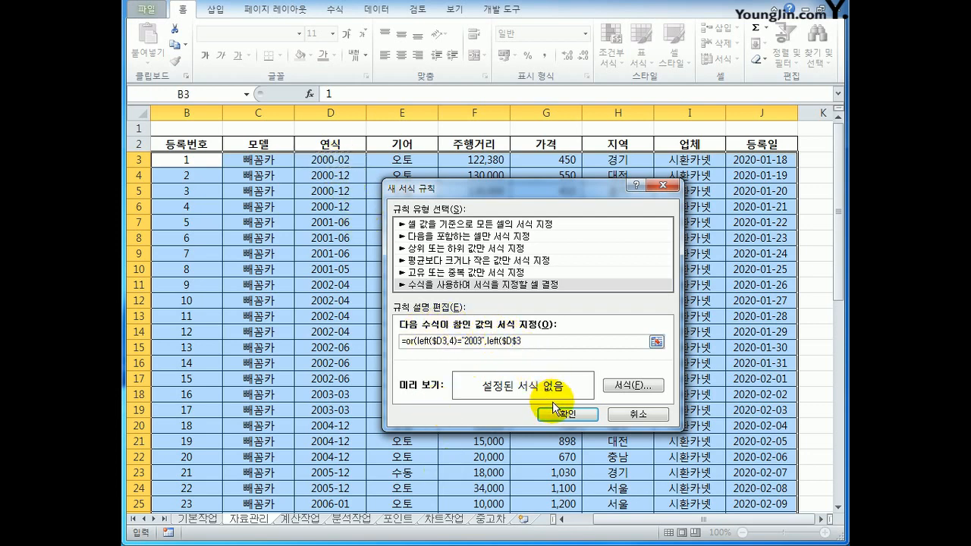
key("Delete")
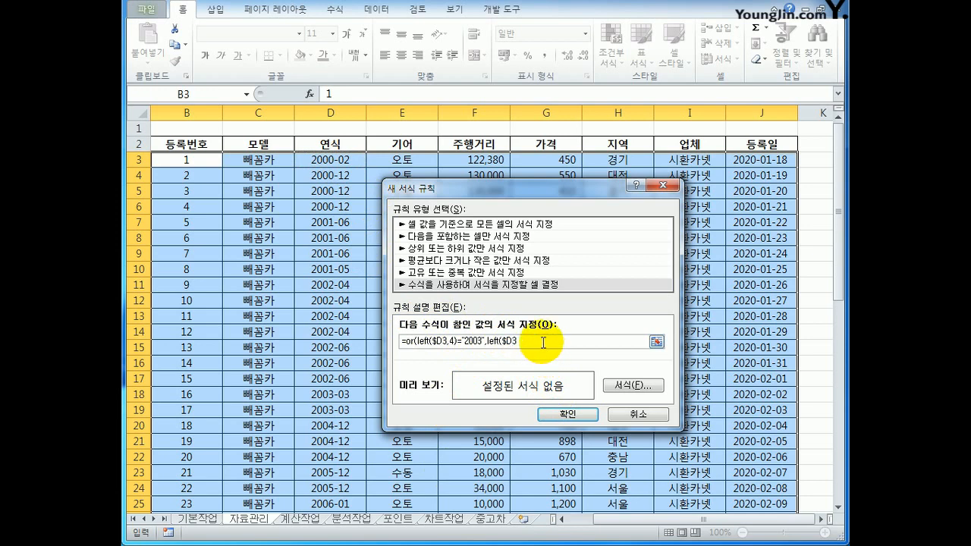
type(",4)=\"2005\")")
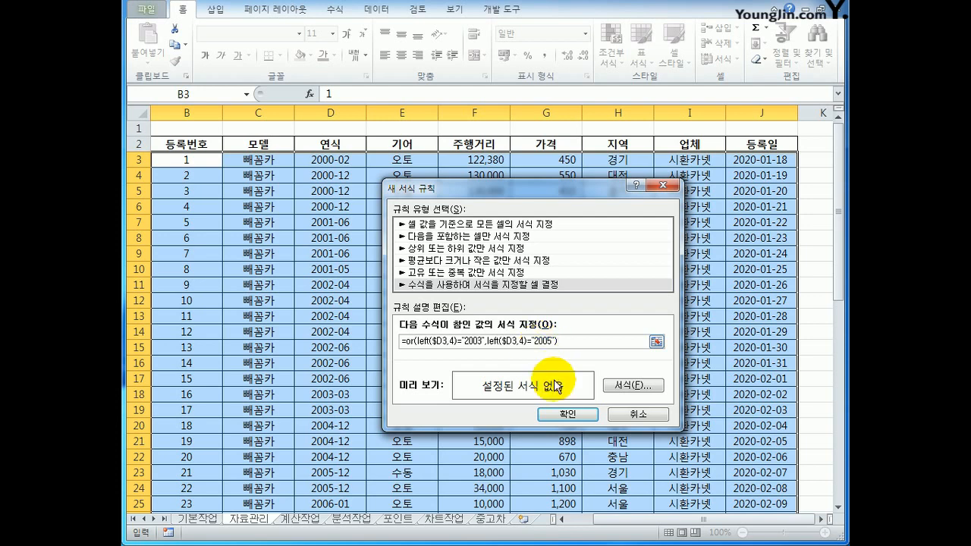
Set the rule's format to the 굵게 font style in standard red and apply the conditional formatting.
left_click(626, 386)
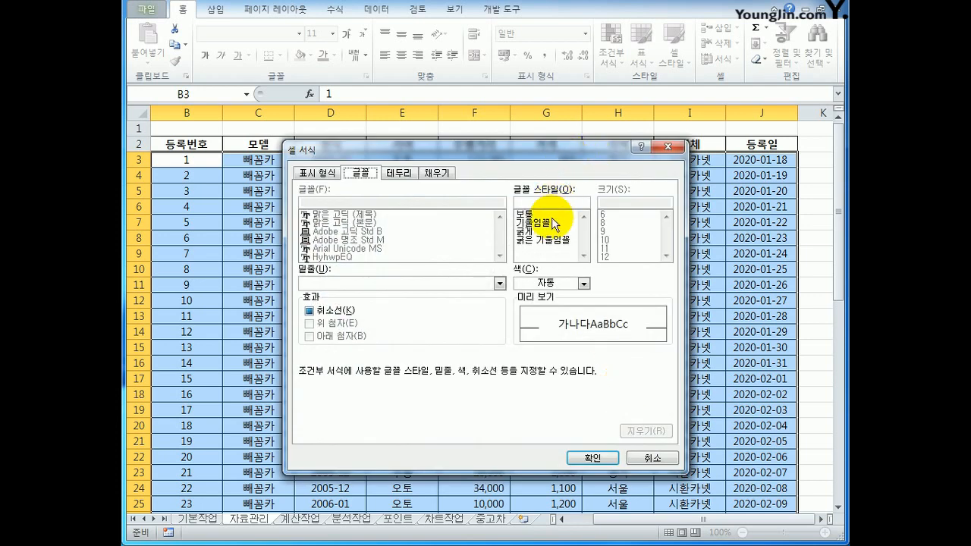
left_click(551, 231)
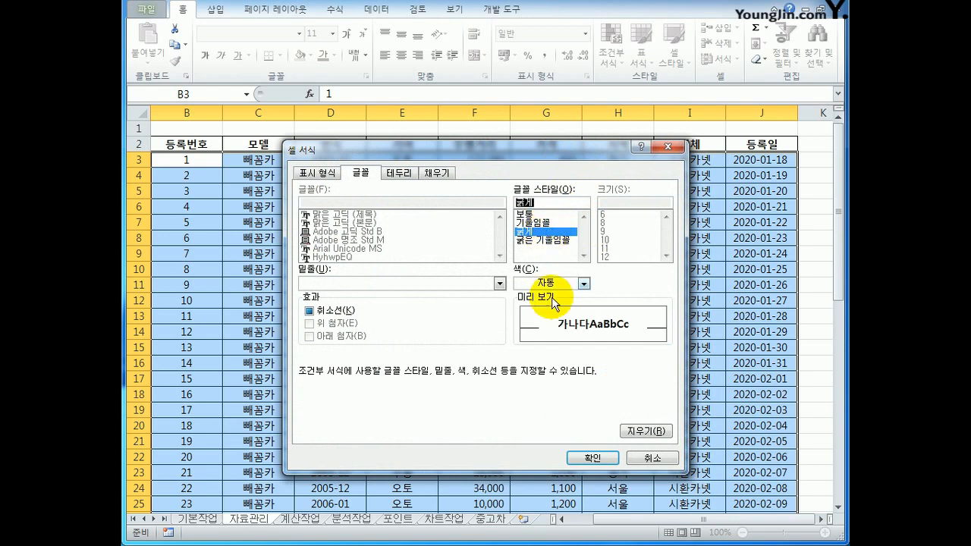
left_click(583, 283)
left_click(535, 404)
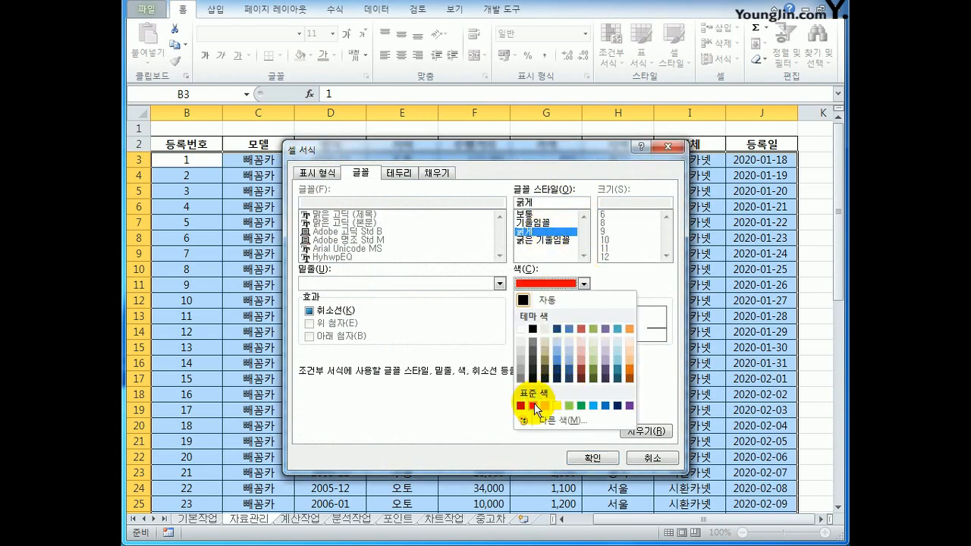
left_click(588, 458)
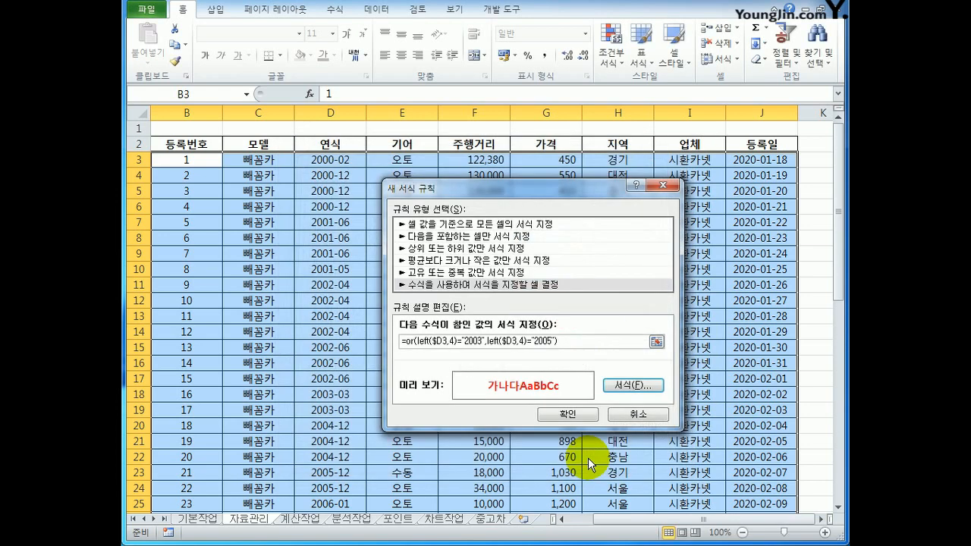
left_click(572, 412)
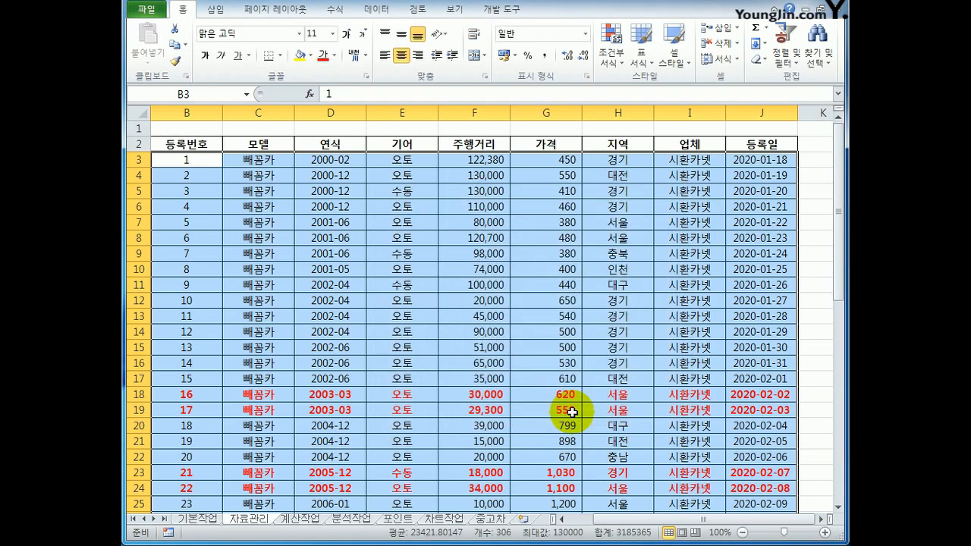
Check the 연식 values of the highlighted rows in the car table against the 2003 and 2005 conditions.
left_click(356, 393)
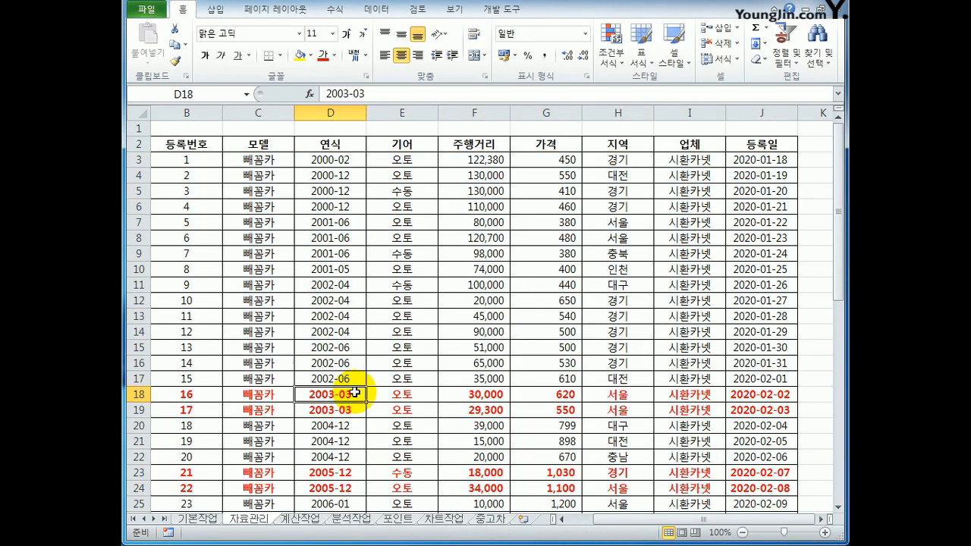
scroll(355, 392, "down", 1)
left_click(349, 423)
scroll(351, 421, "down", 5)
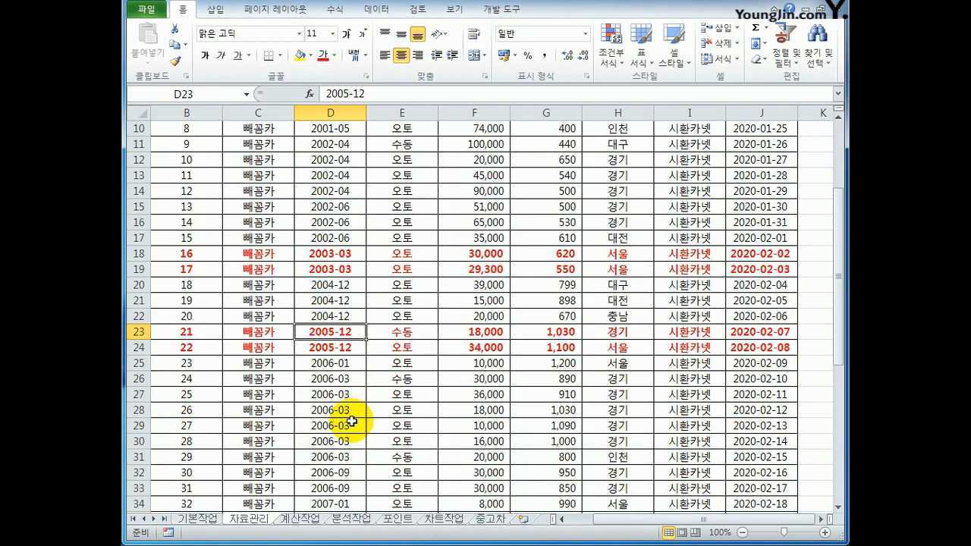
scroll(351, 422, "up", 6)
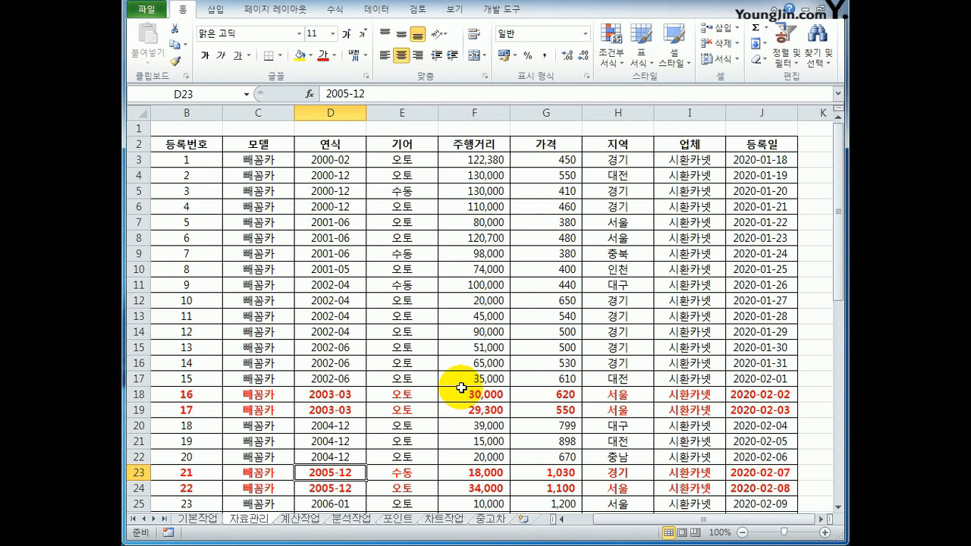
Set the 자료관리 sheet to print centred both horizontally and vertically on the page.
left_click(305, 9)
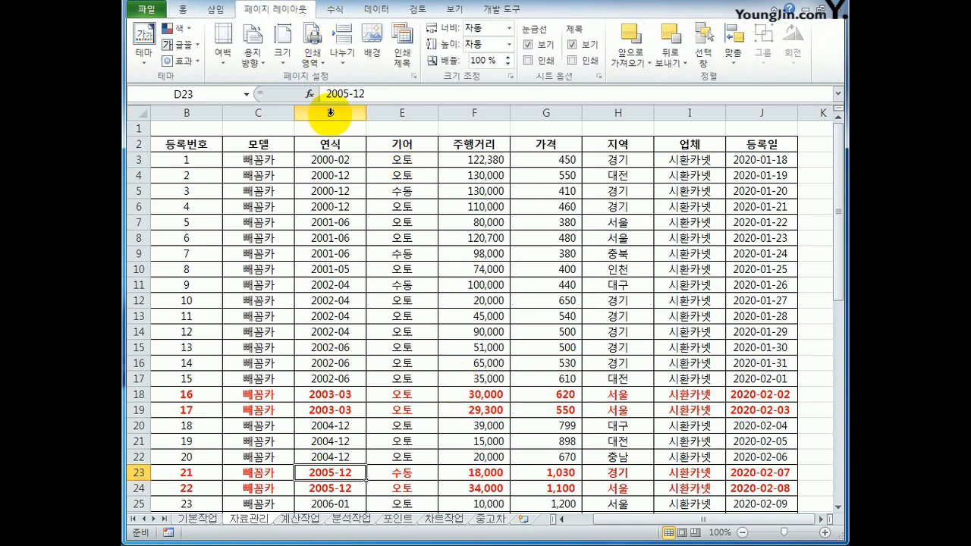
left_click(414, 75)
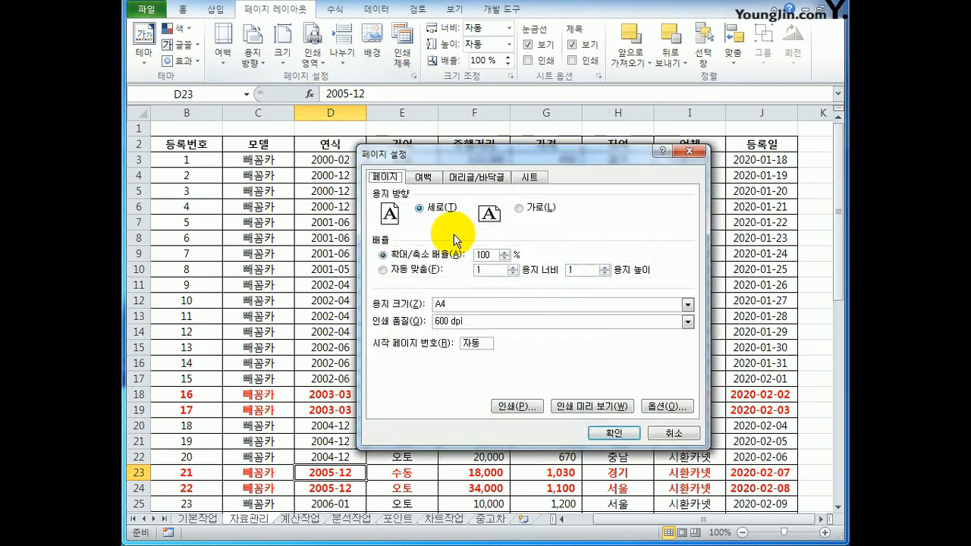
left_click(424, 179)
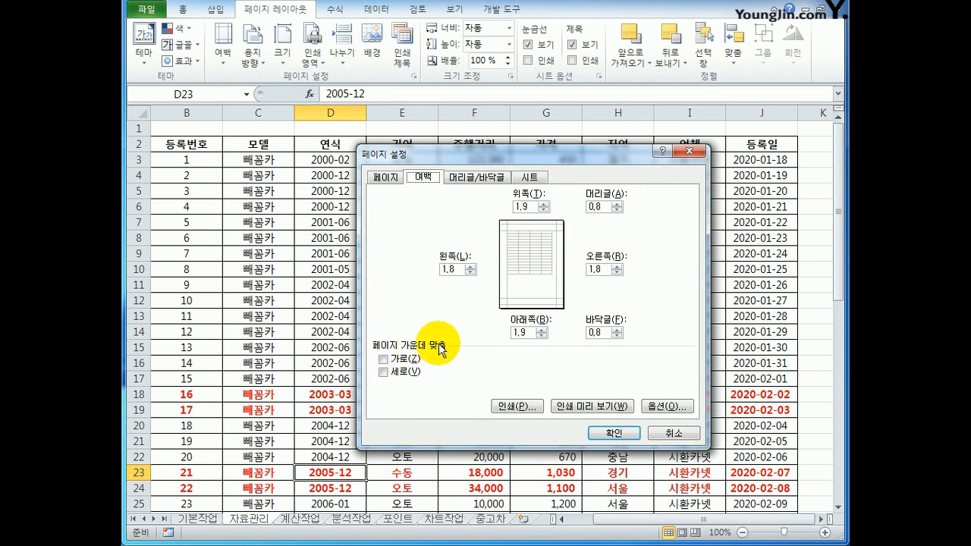
left_click(410, 359)
left_click(410, 371)
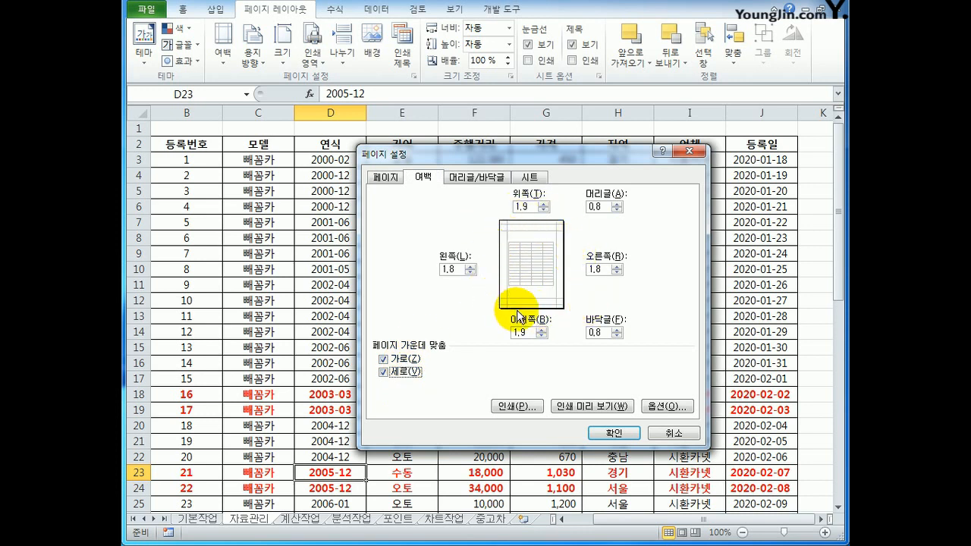
Create a custom footer whose centre section contains the current page number / total page count, &[페이지 번호] / &[전체 페이지 수].
left_click(484, 176)
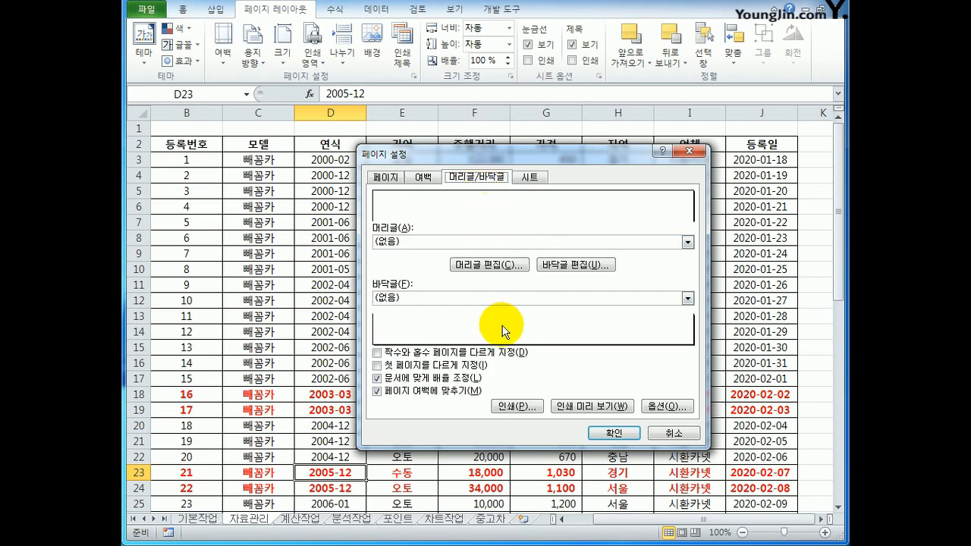
left_click(565, 266)
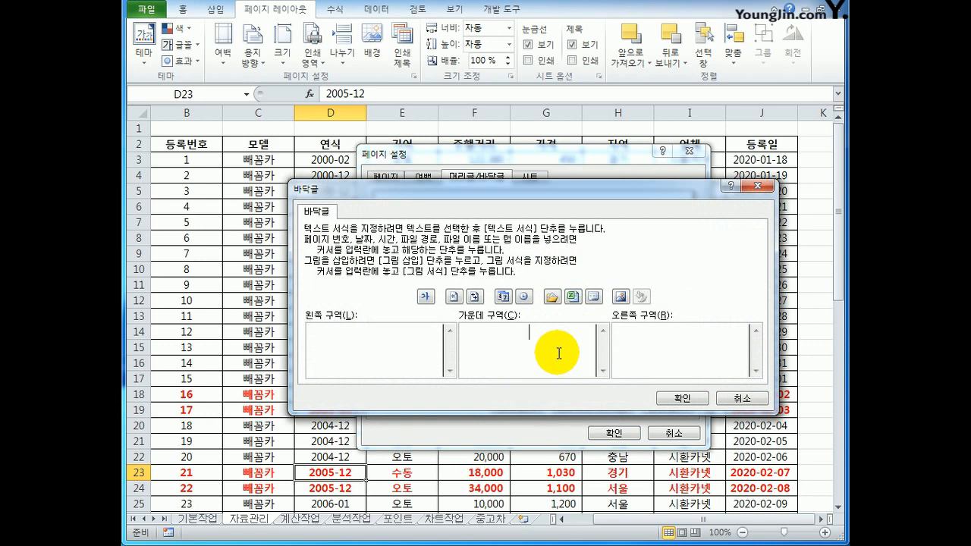
left_click(453, 297)
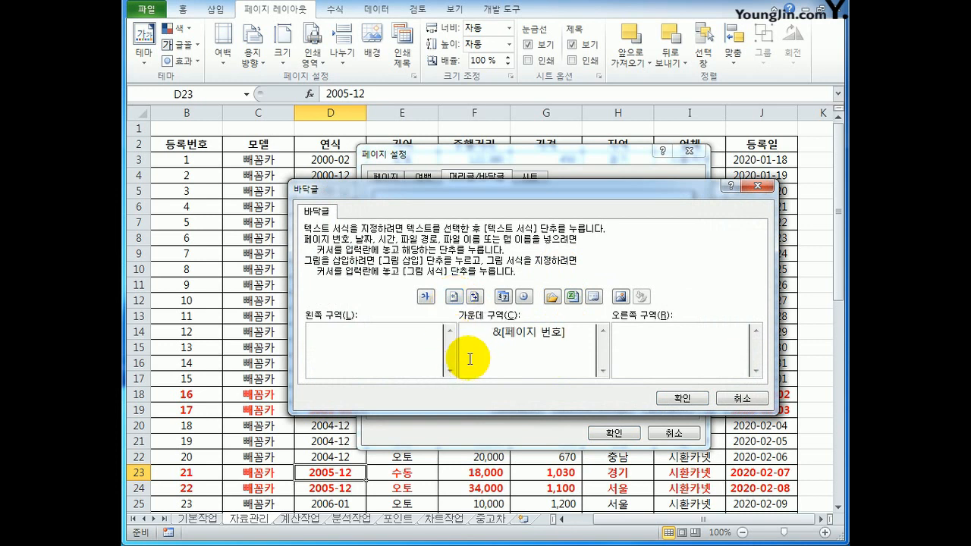
type("/")
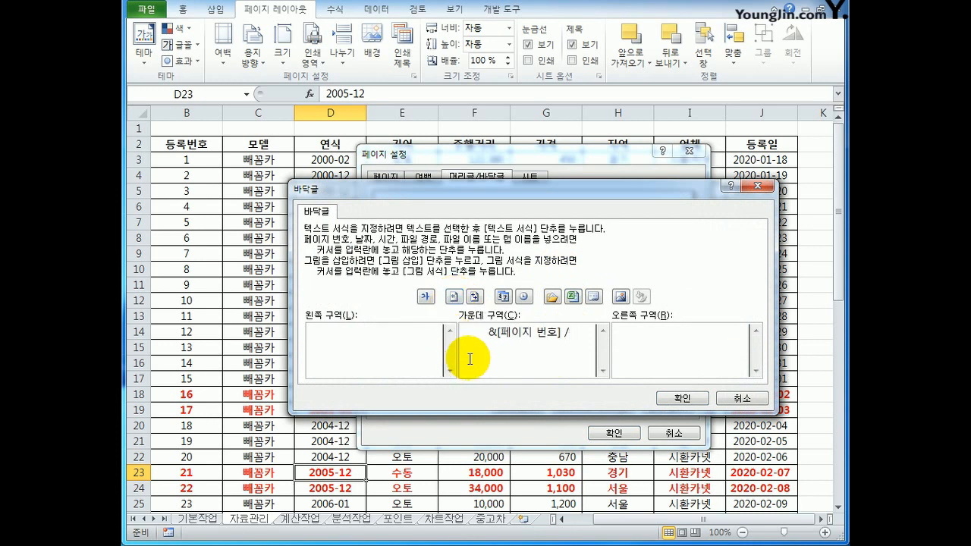
left_click(475, 297)
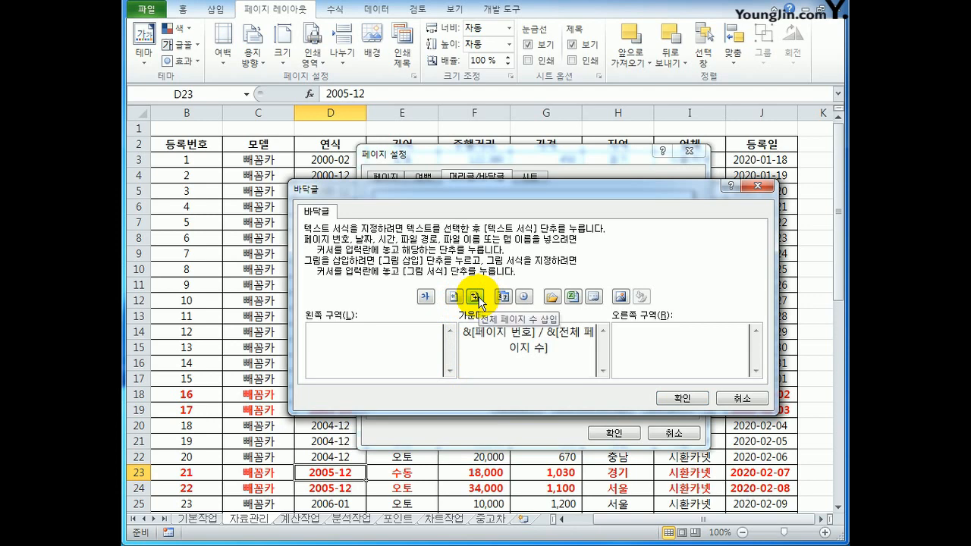
left_click(683, 399)
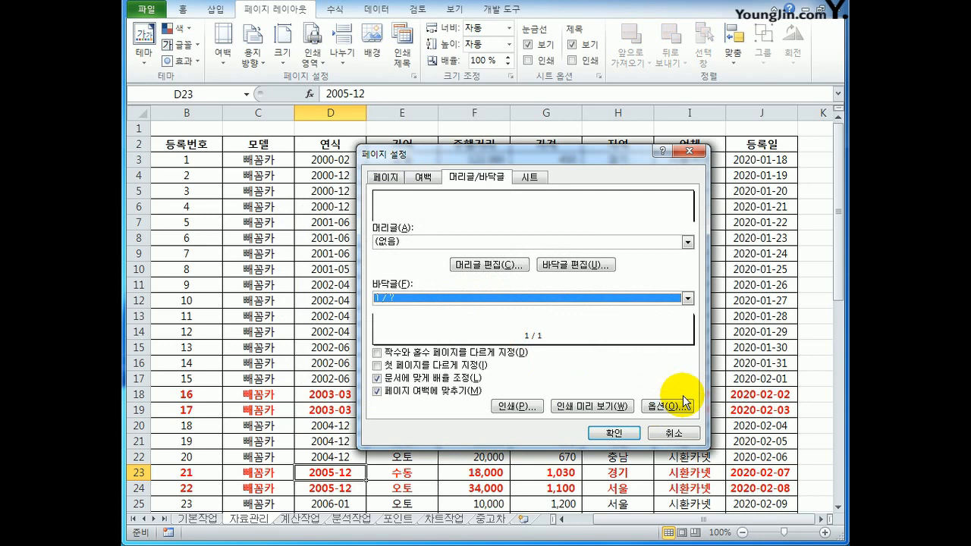
Set the print area to $B$2:$J$36 and repeat column B ($B:$B) as the print title on every page.
left_click(530, 177)
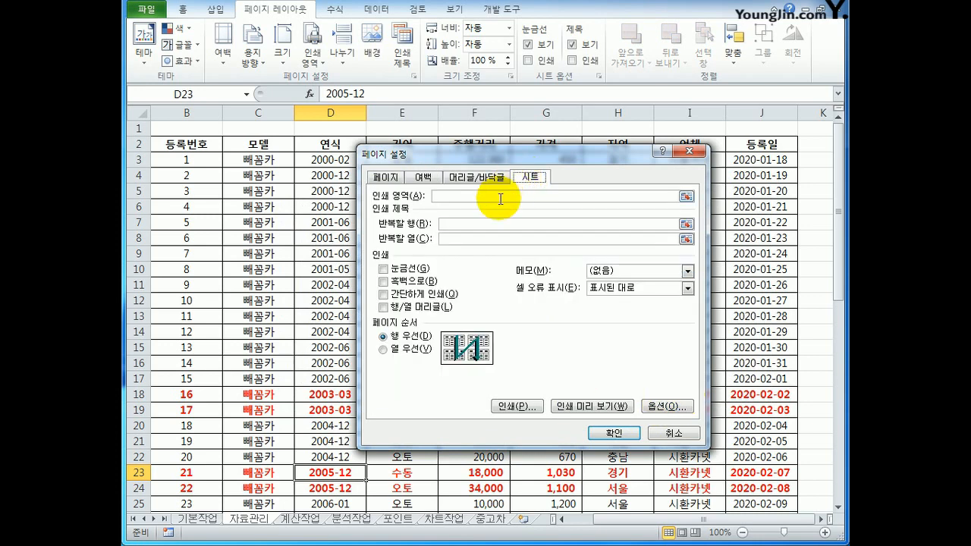
left_click(500, 199)
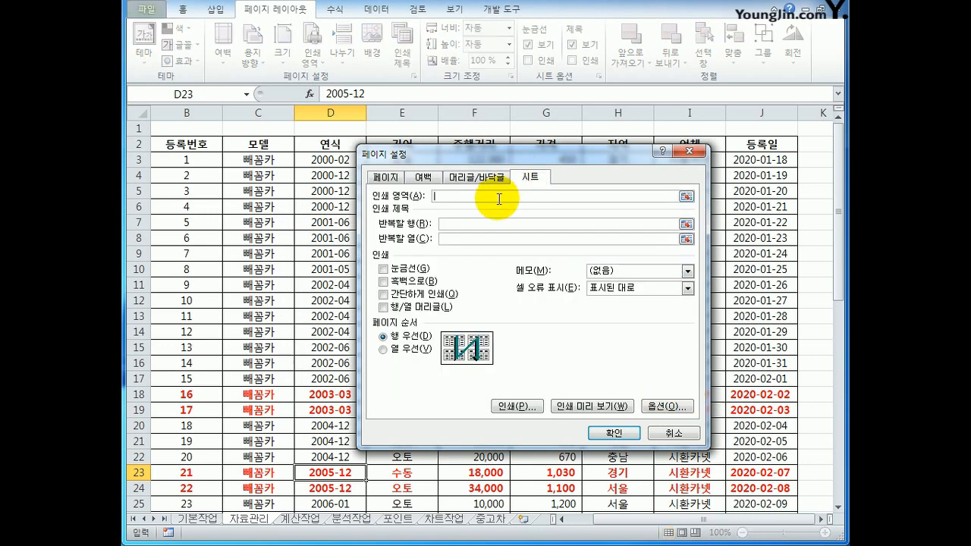
left_click_drag(196, 144, 751, 481)
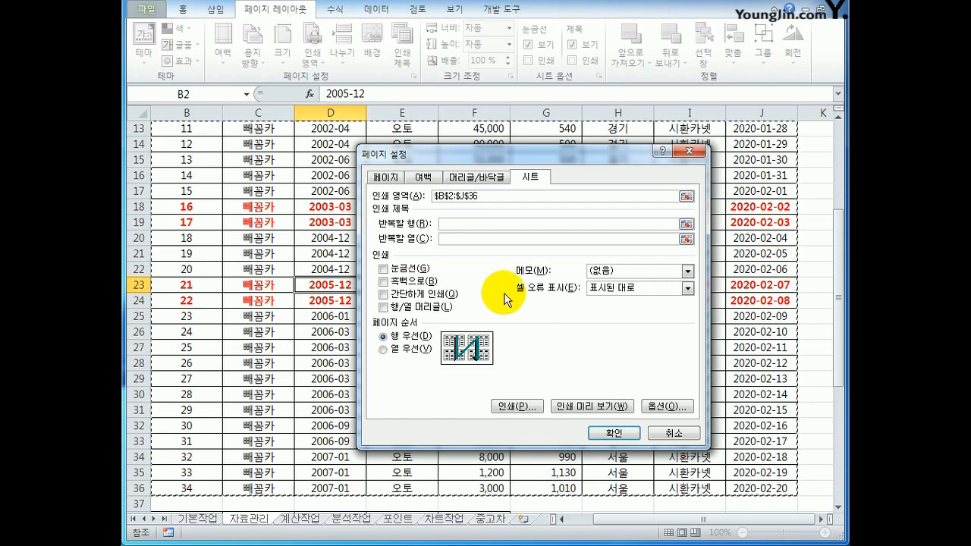
left_click(468, 239)
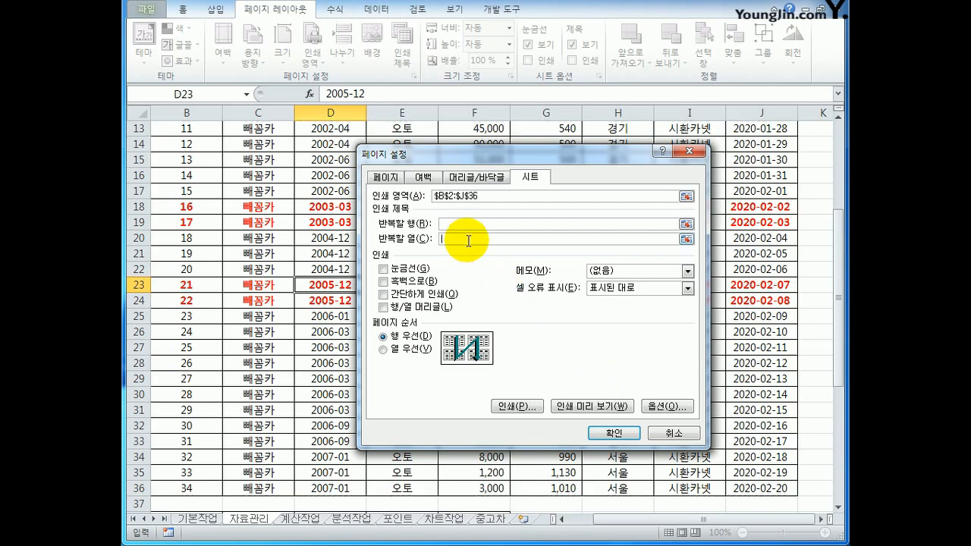
left_click(180, 113)
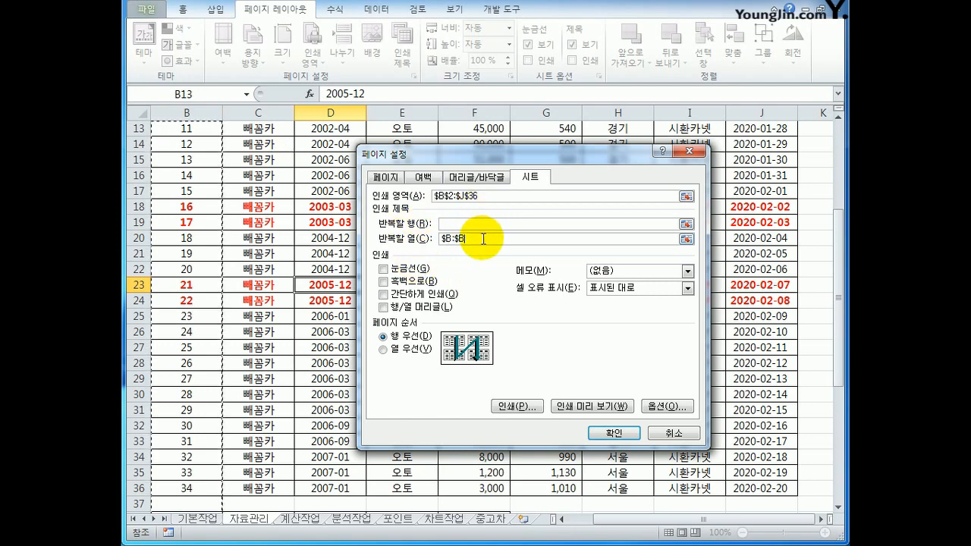
left_click(598, 434)
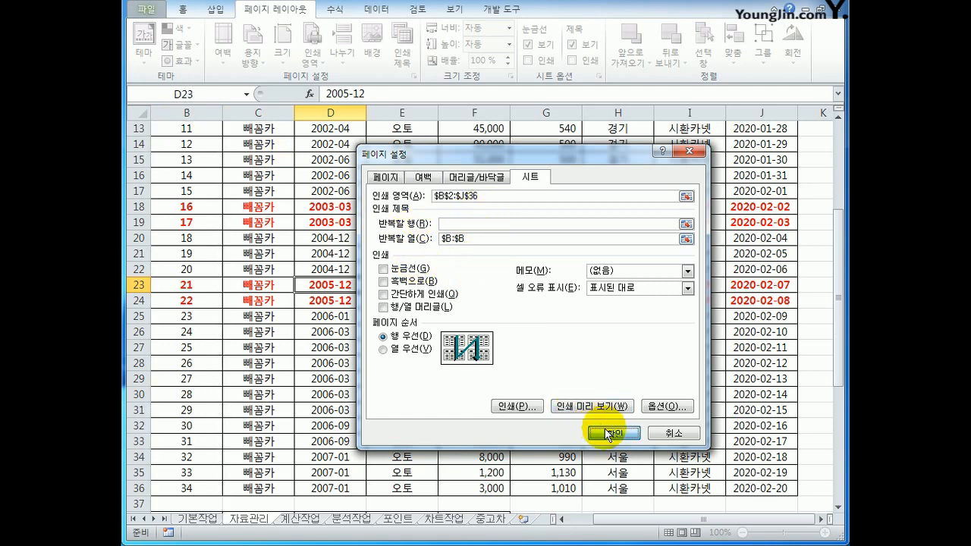
Insert a page break at cell G2 so that the 가격 column starts a new printed page.
scroll(594, 411, "up", 4)
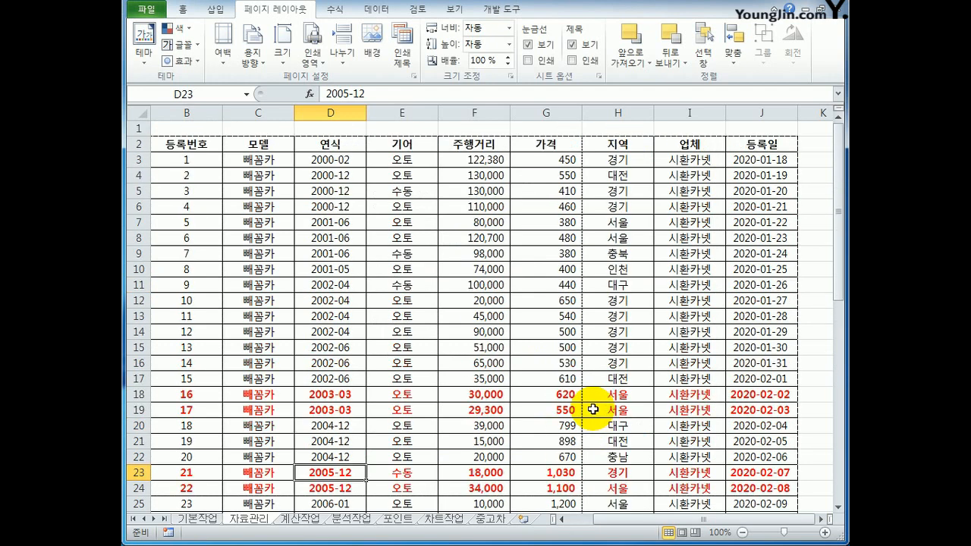
left_click(540, 147)
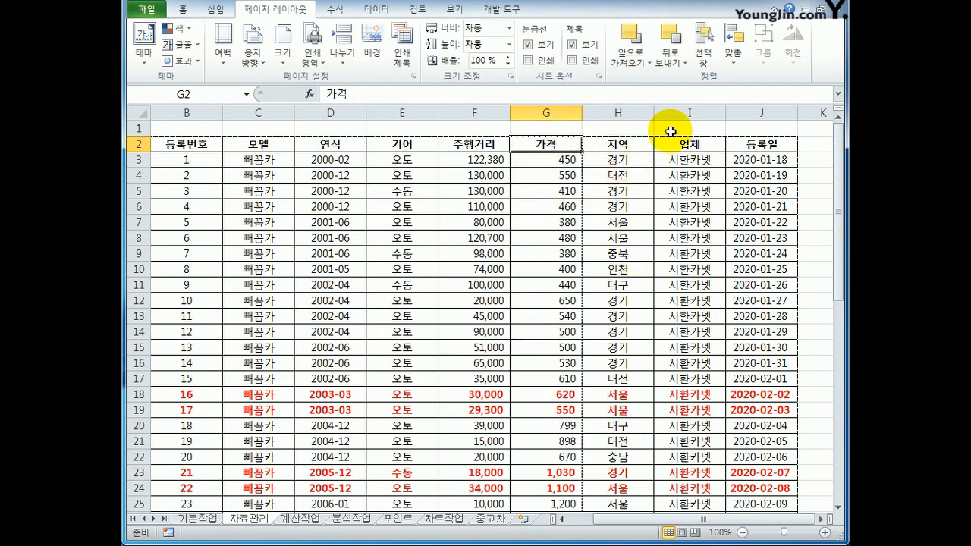
left_click(672, 130)
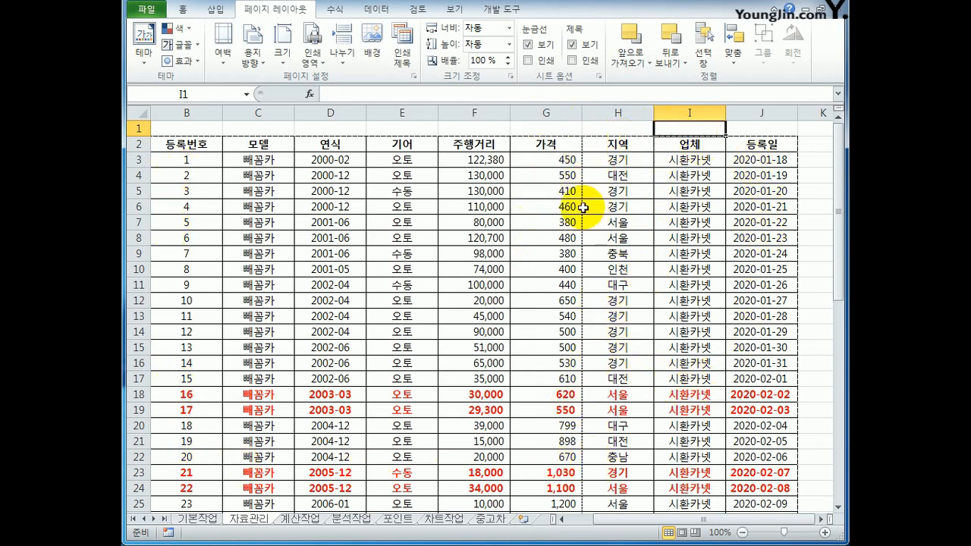
left_click(562, 147)
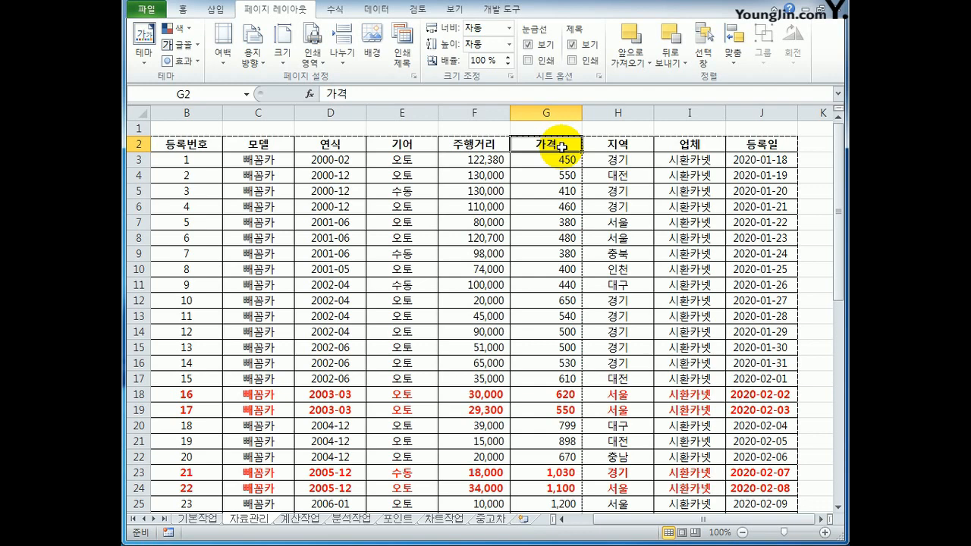
left_click(352, 54)
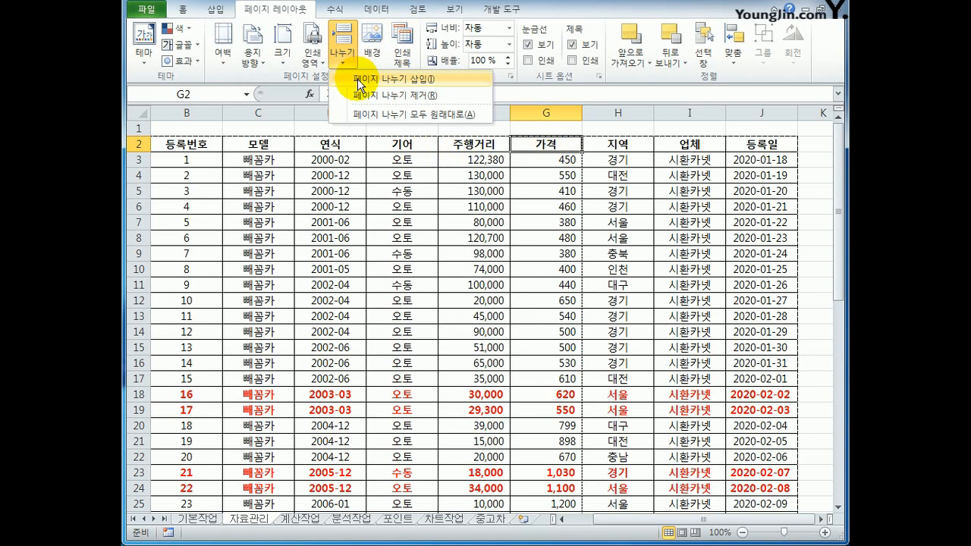
left_click(360, 80)
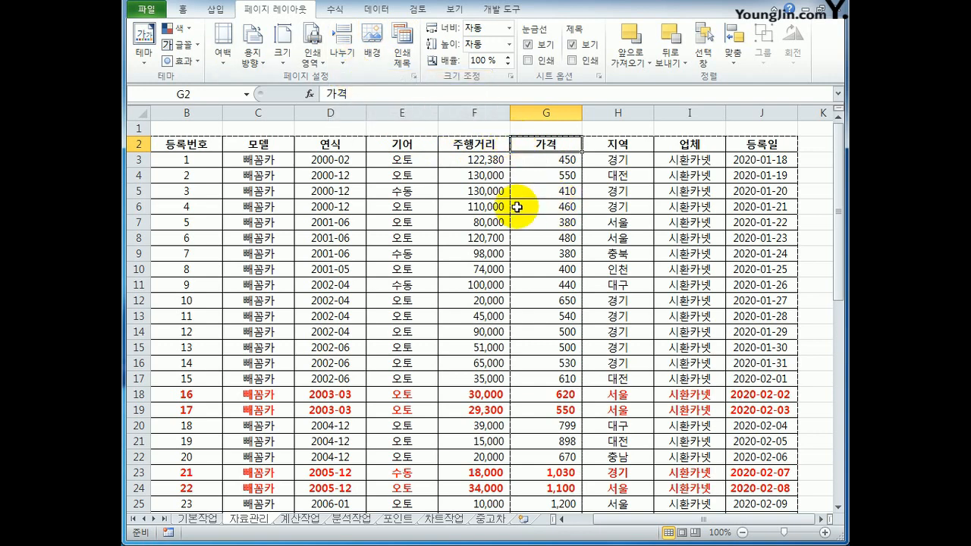
left_click(491, 143)
left_click(531, 142)
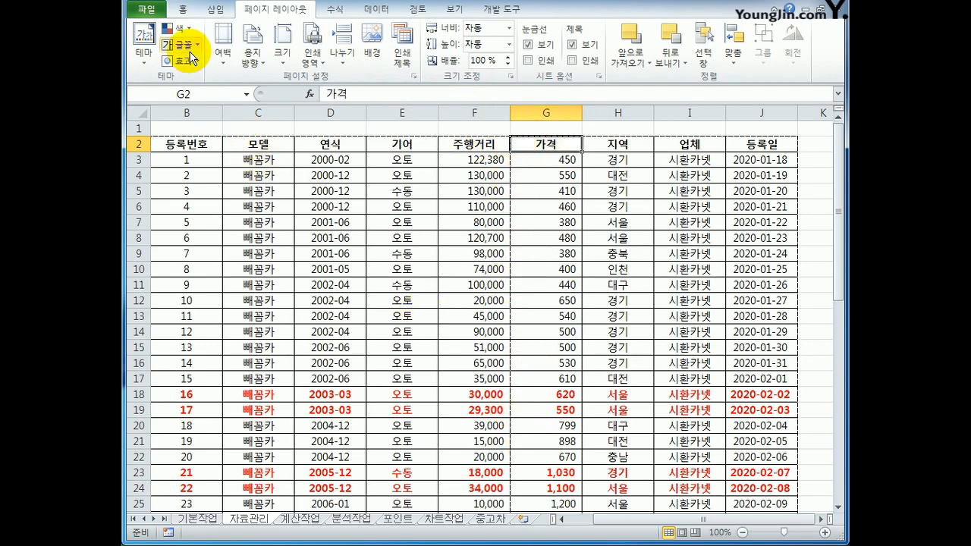
Preview both printed pages of the 자료관리 sheet, checking the repeated 등록번호 column and the page-number footer, and return to the sheet.
left_click(146, 9)
left_click(191, 198)
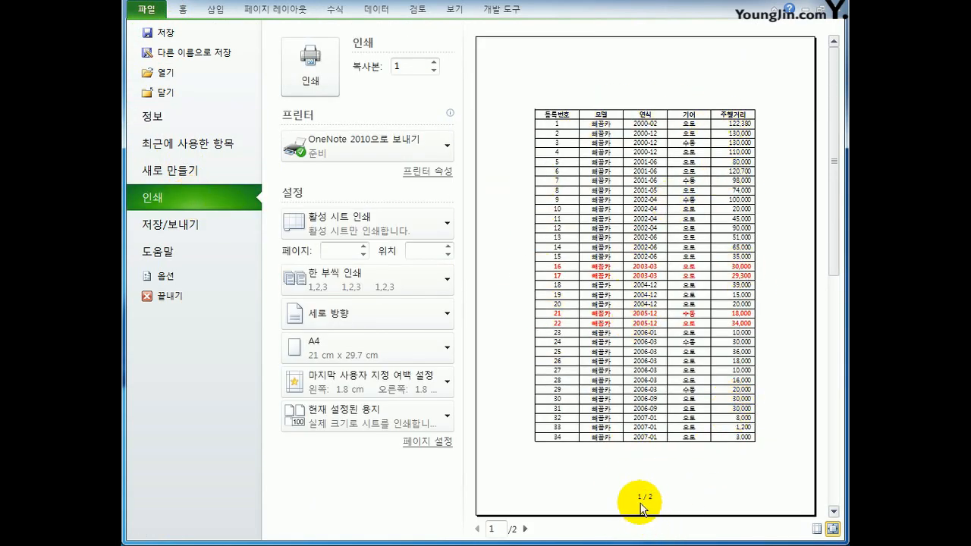
left_click(525, 530)
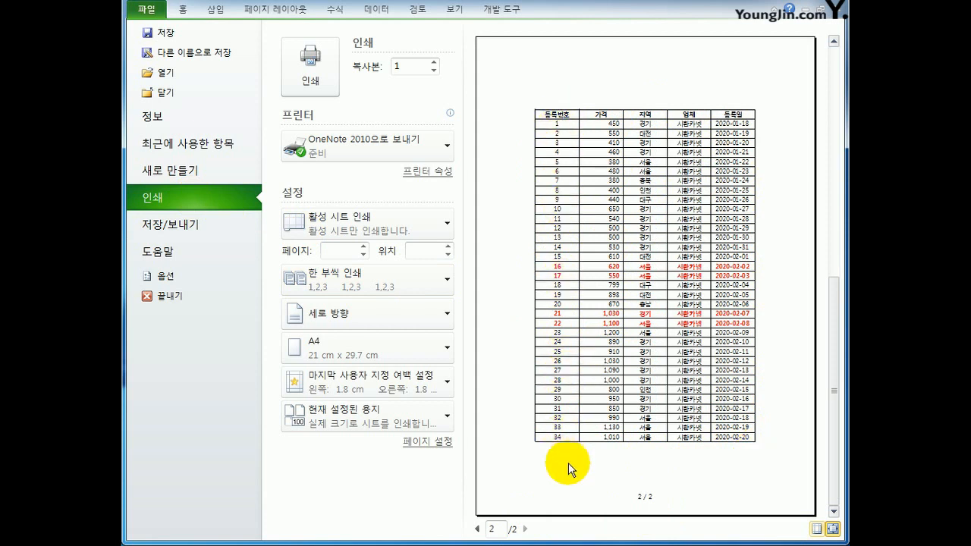
left_click(478, 529)
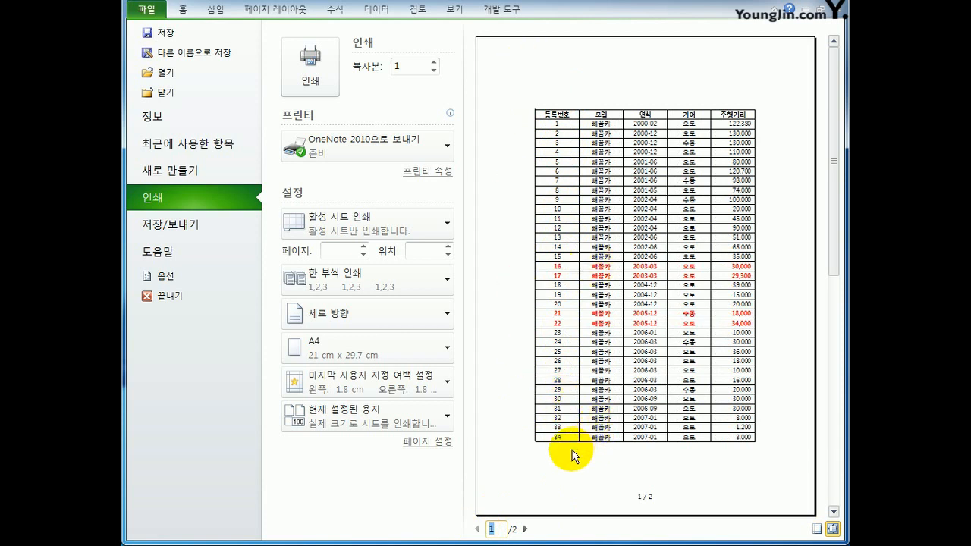
left_click(525, 528)
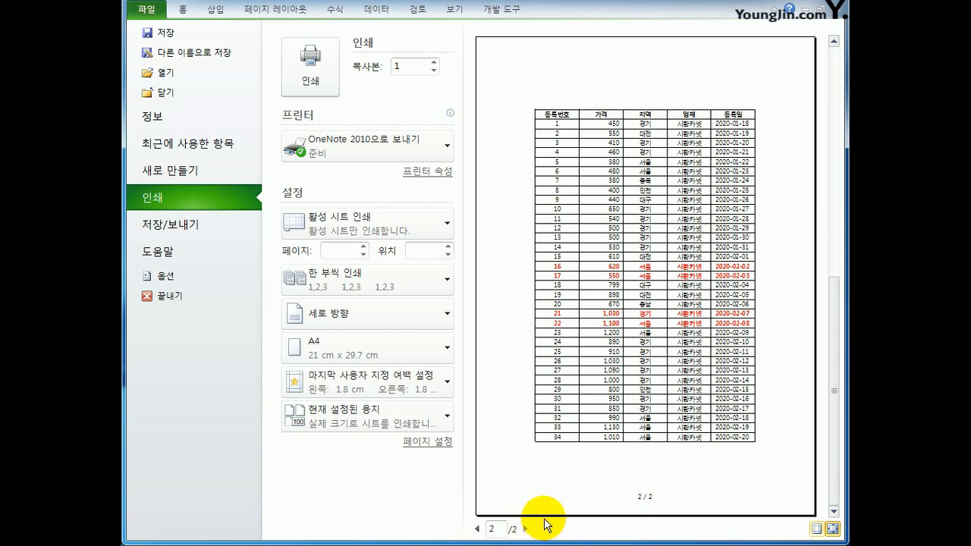
left_click(183, 12)
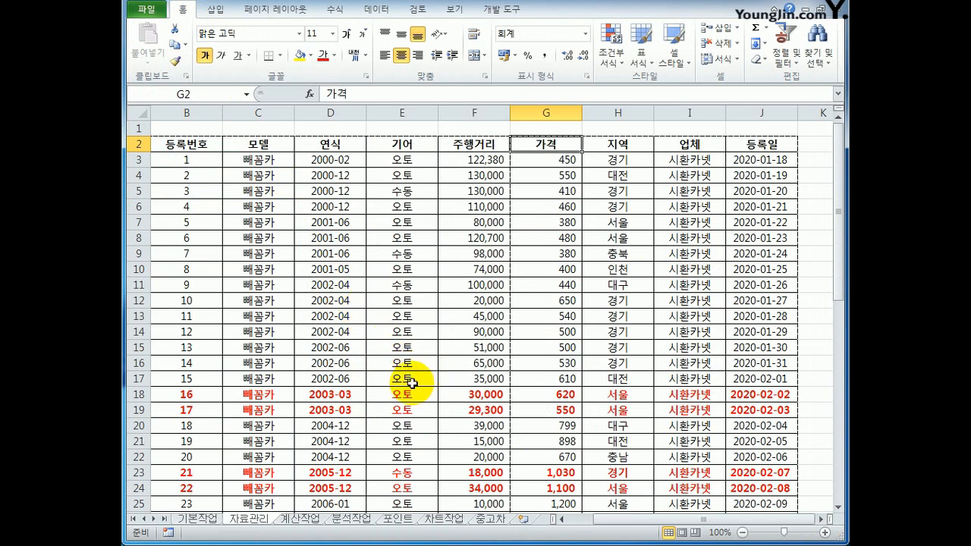
Open the 계산작업 sheet and examine the 중간고사 and 기말고사 columns in 표1 and the 표2 table in L6:N9.
left_click(295, 524)
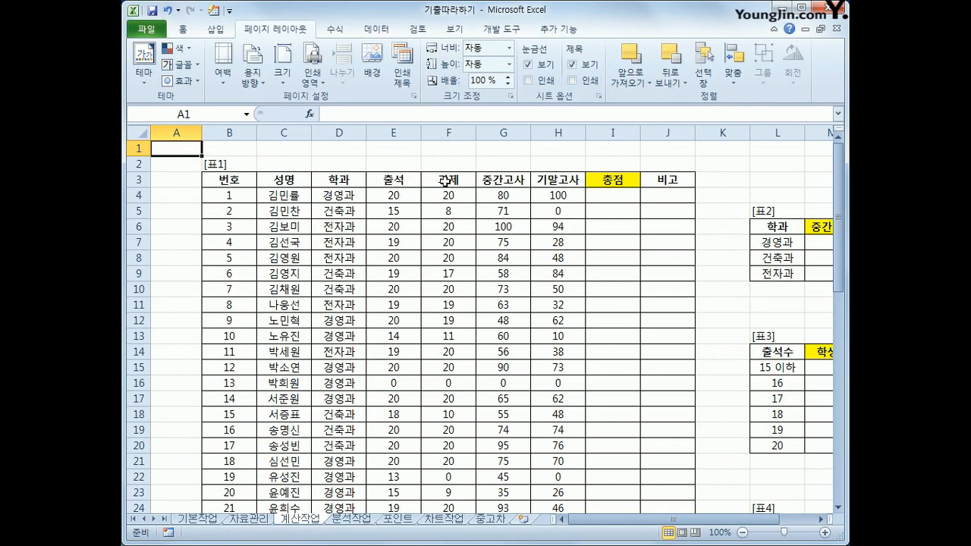
left_click(513, 181)
left_click(551, 182)
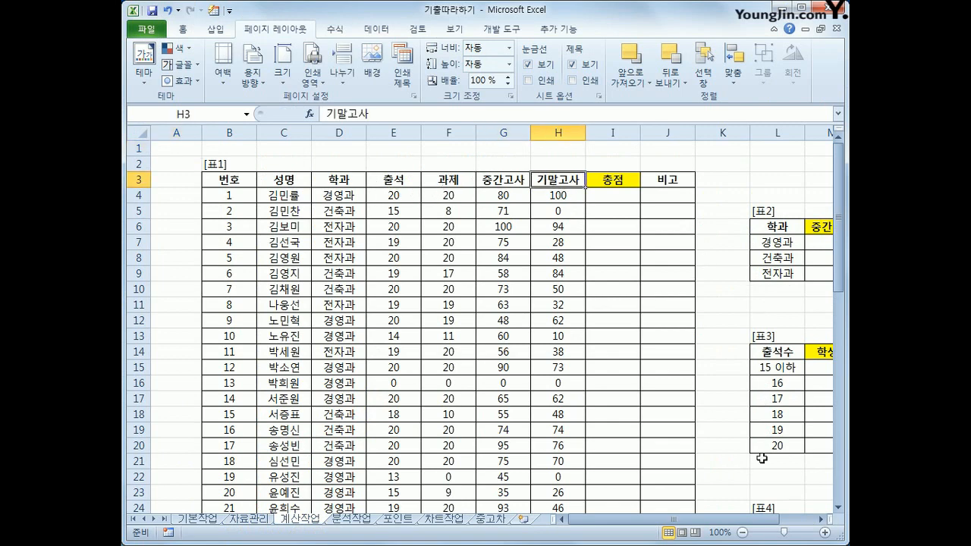
left_click_drag(762, 519, 798, 521)
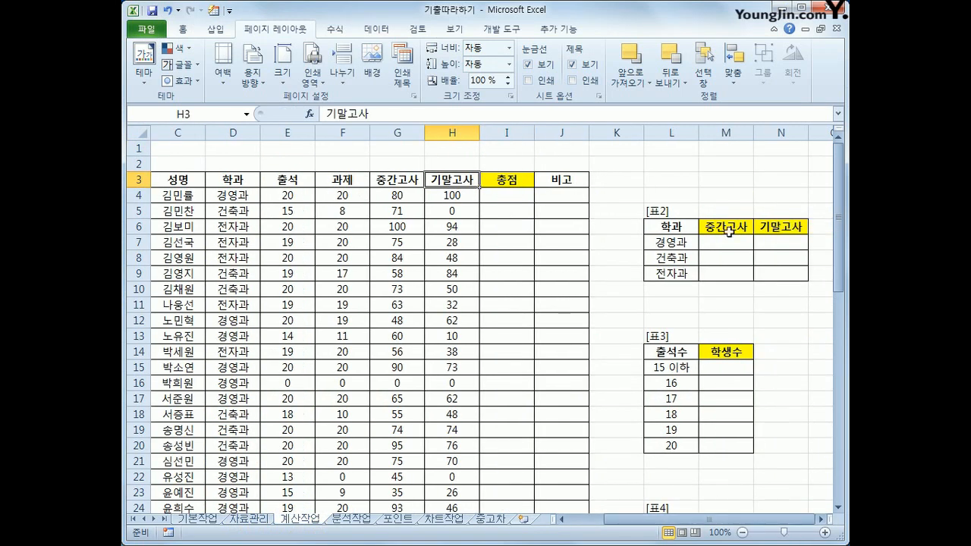
left_click_drag(729, 231, 781, 274)
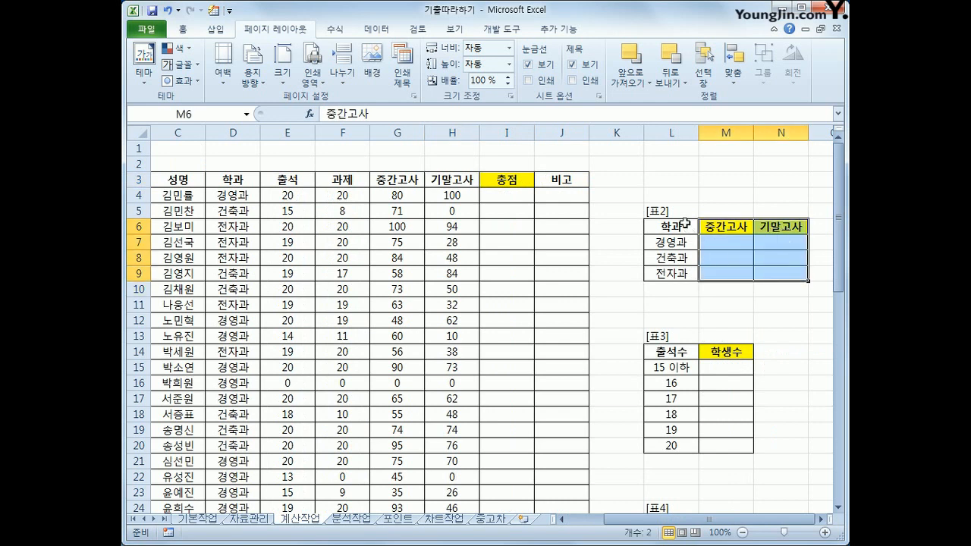
left_click_drag(685, 224, 769, 274)
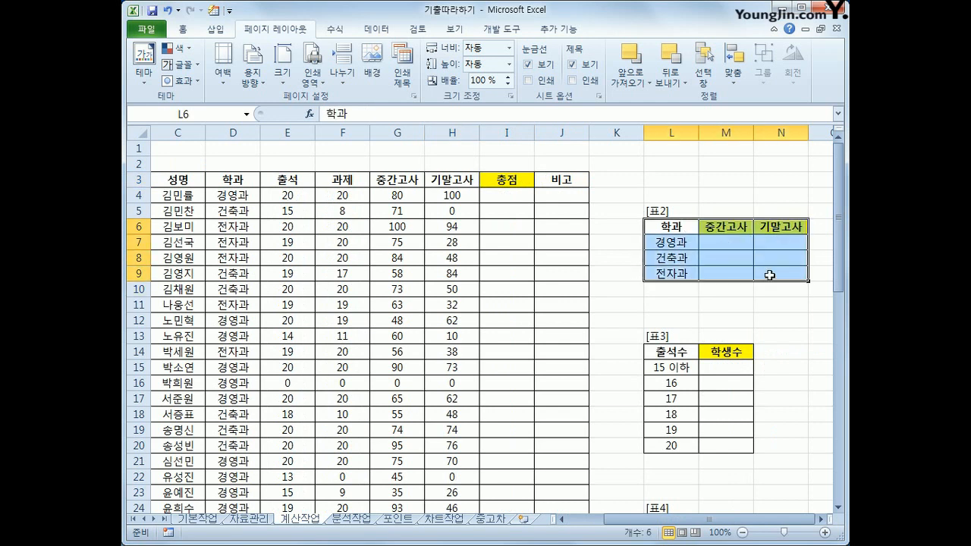
Start an AVERAGEIF formula in M7 of 표2 with the 학과 column, $D$4:$D$43, as its absolute condition range.
left_click(731, 249)
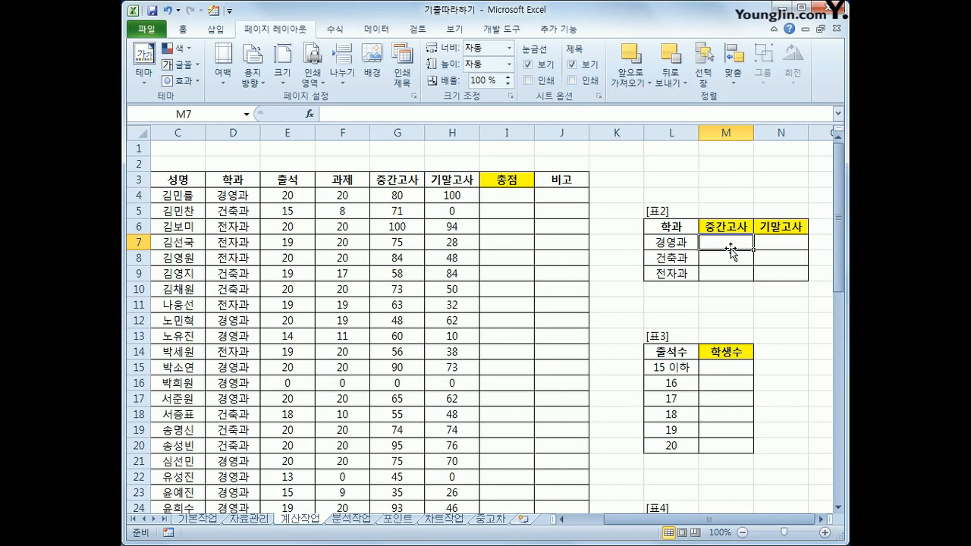
type("=")
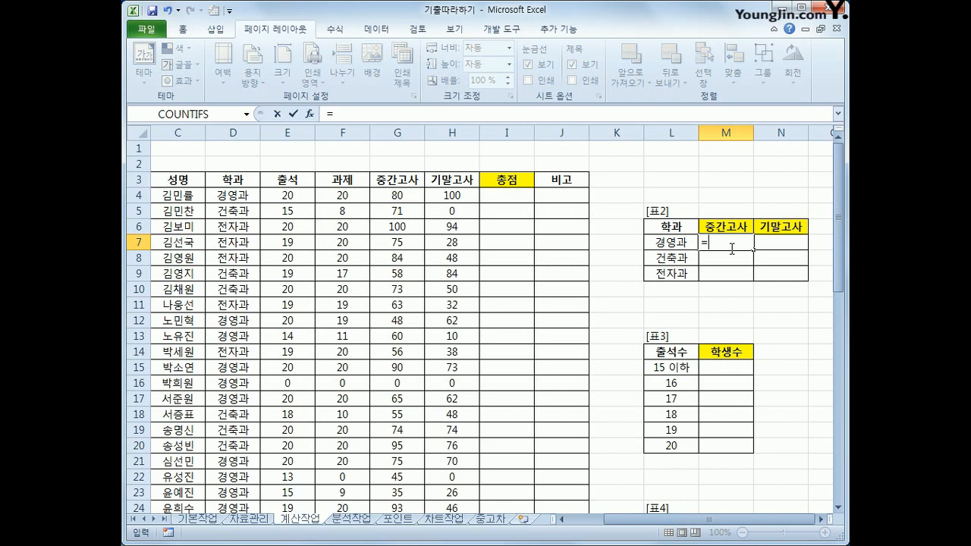
type("av")
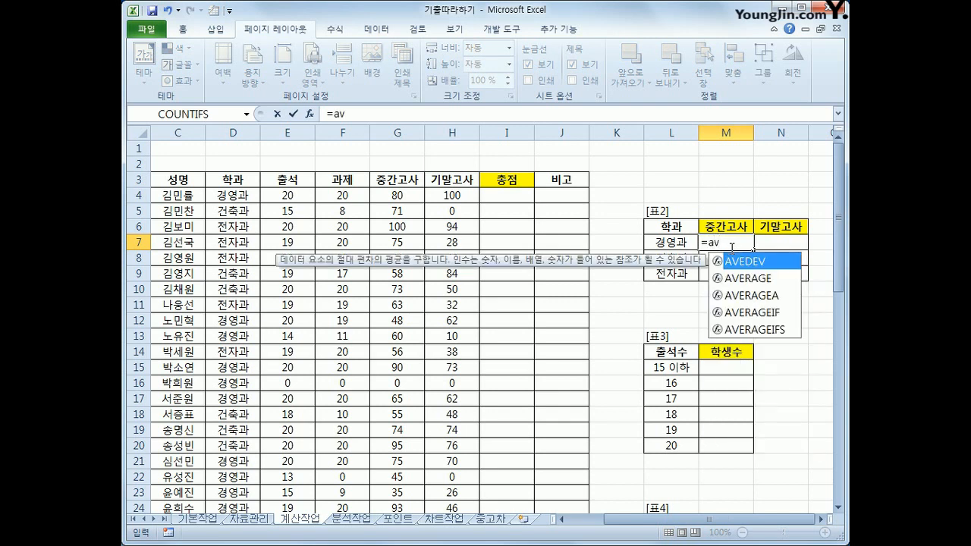
left_click(762, 313)
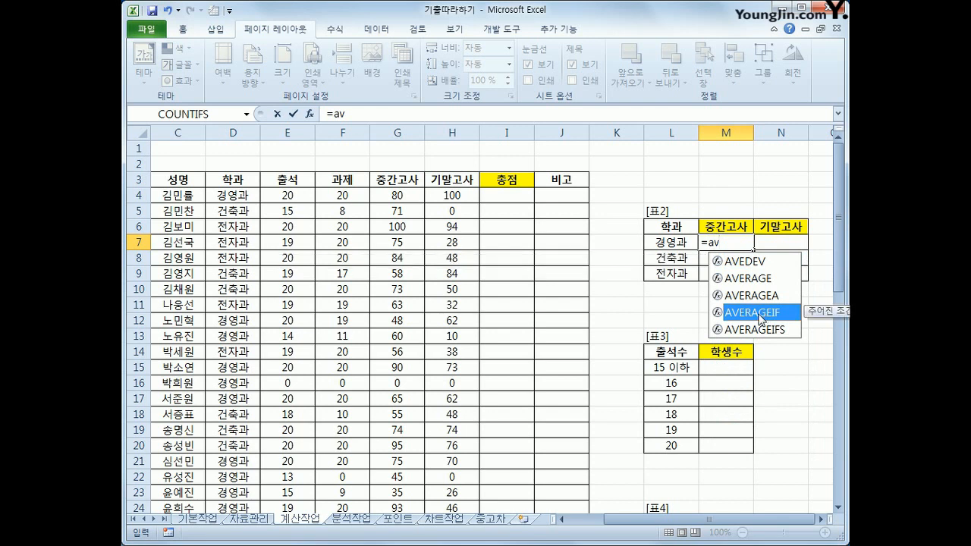
double_click(763, 312)
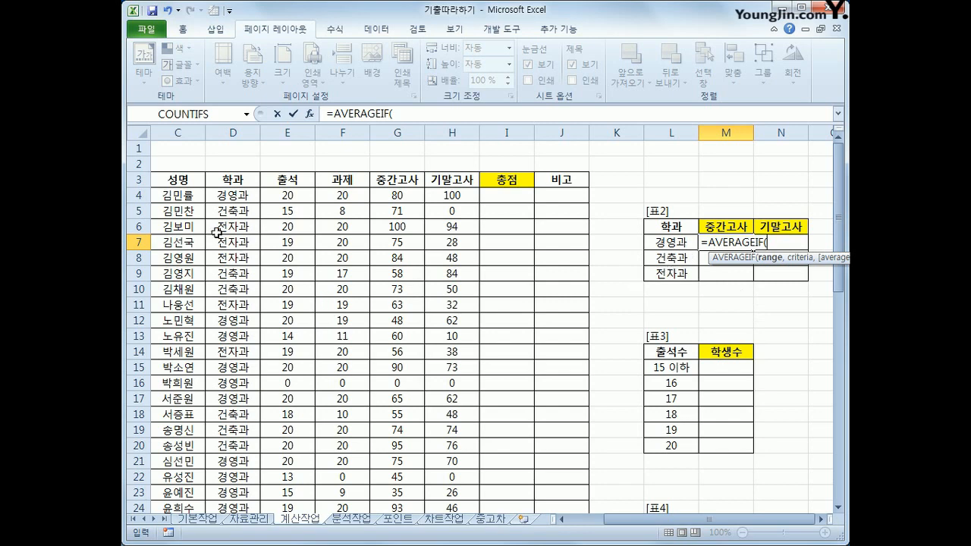
left_click_drag(236, 199, 234, 481)
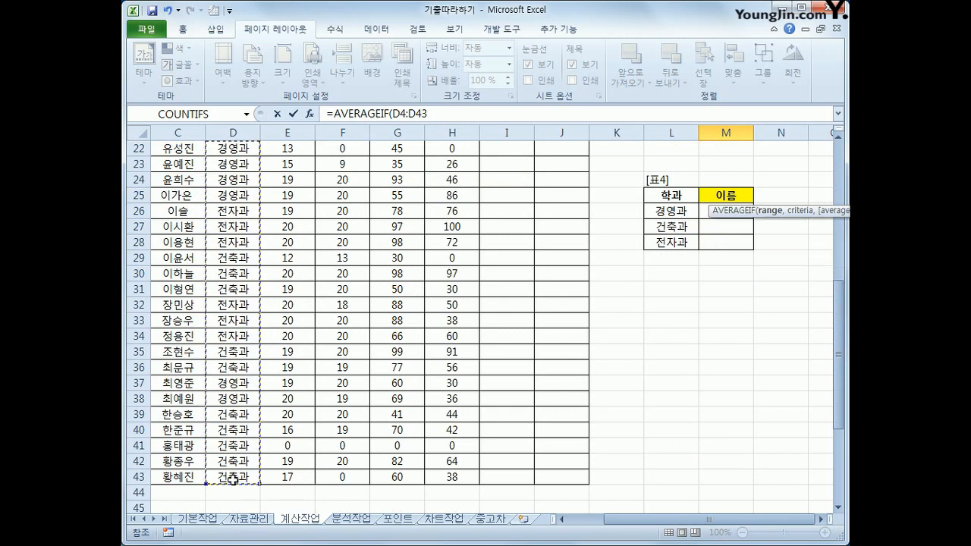
scroll(674, 309, "up", 7)
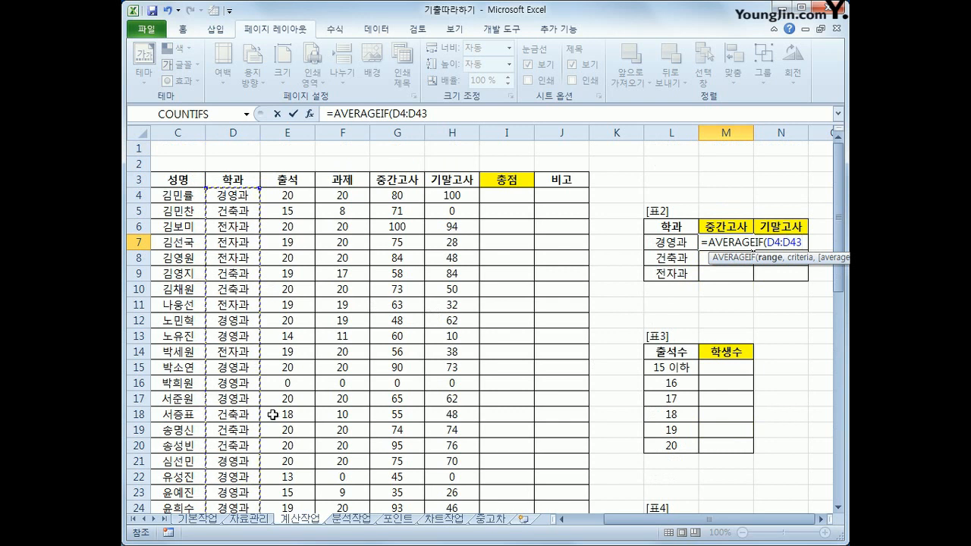
key("F4")
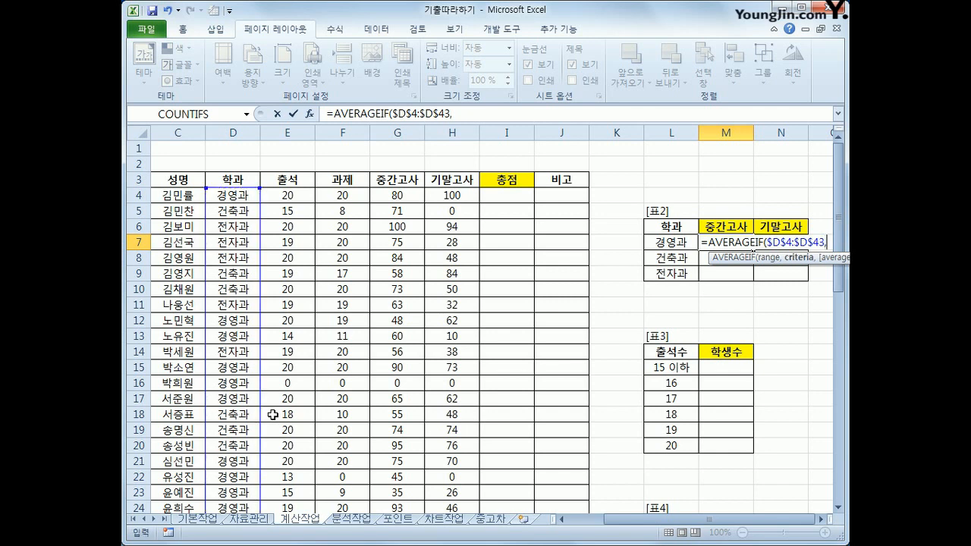
type(",")
Add the 학과 cell $L7 as the criterion of M7's AVERAGEIF formula, keeping only its column absolute.
key("Left")
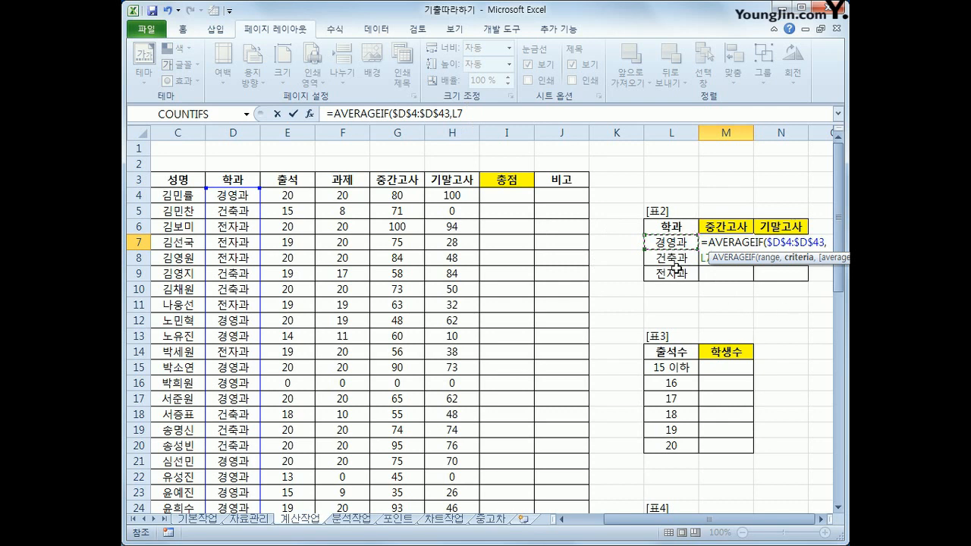
key("F4")
key("F4")
key("F4")
type(",")
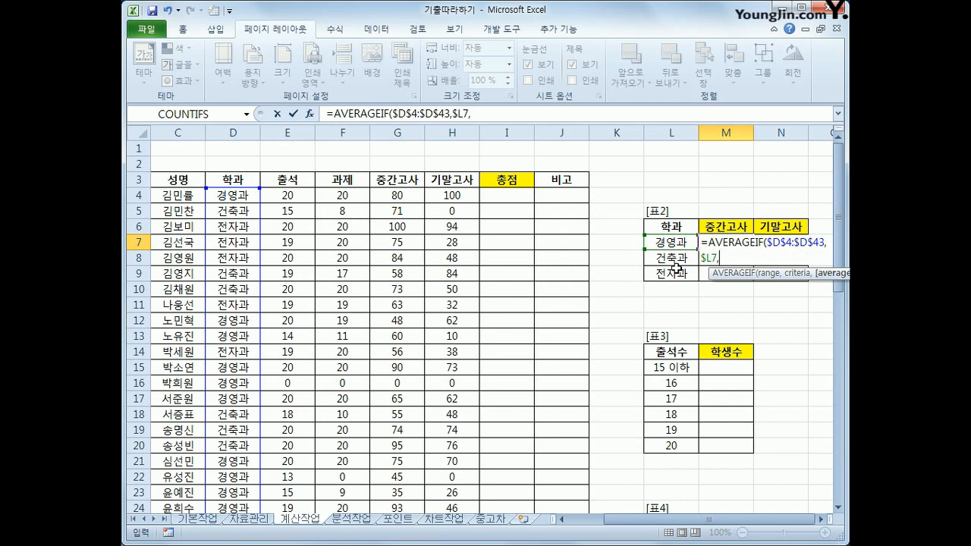
Complete M7's AVERAGEIF formula with the 중간고사 scores G$4:G$43 as its average range and fill it through M7:N9.
left_click_drag(403, 194, 401, 480)
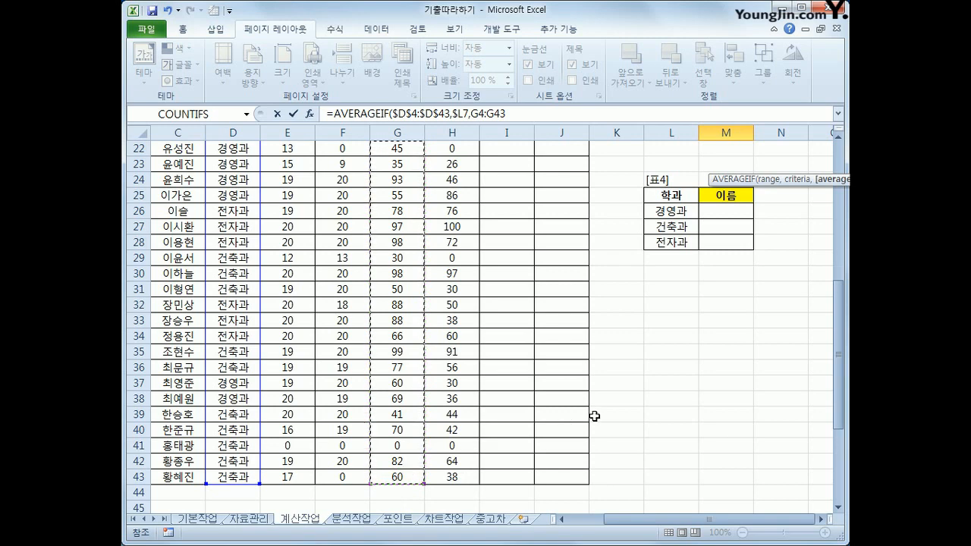
scroll(593, 413, "up", 7)
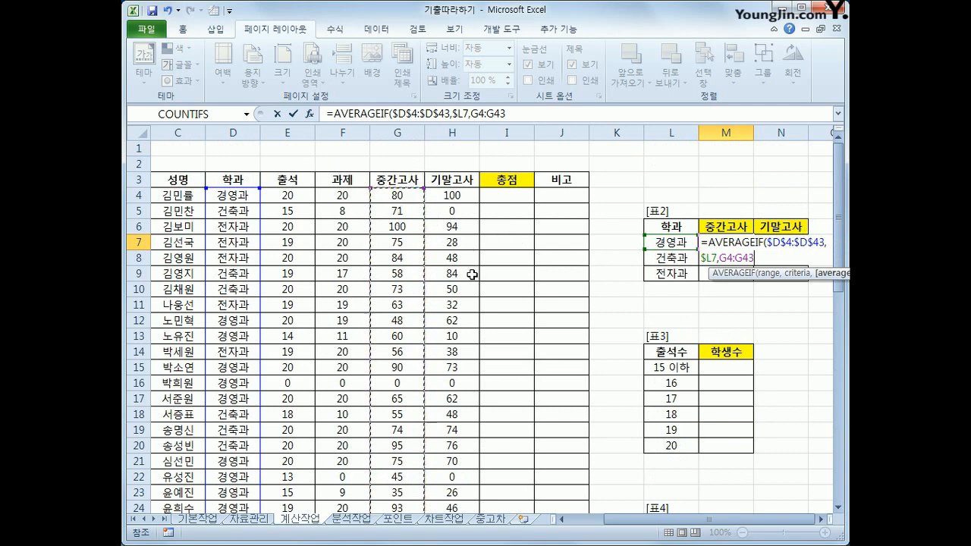
key("F4")
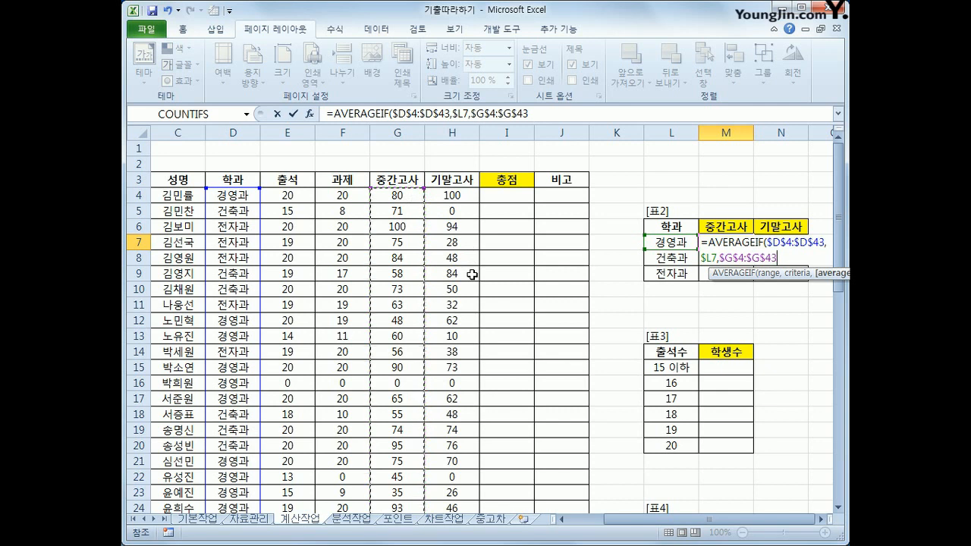
key("F4")
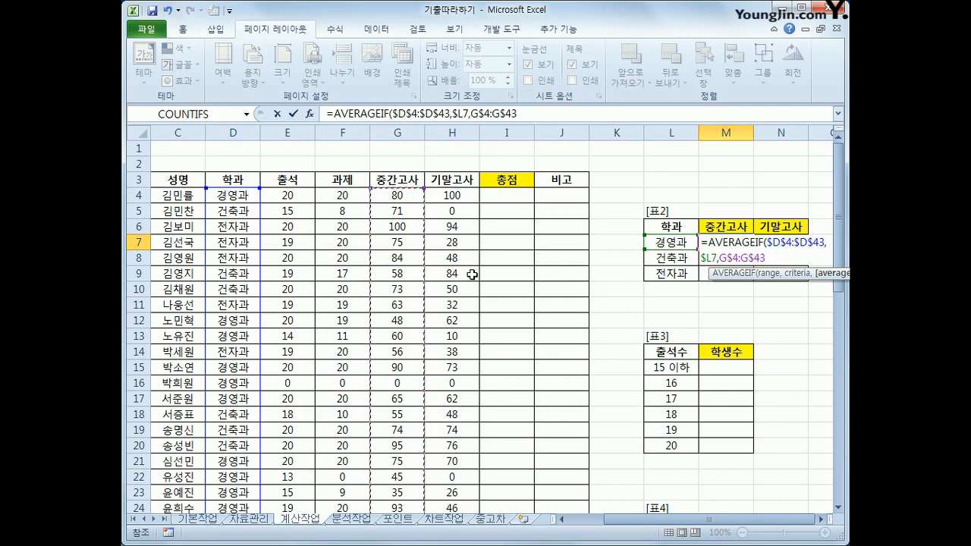
type(")")
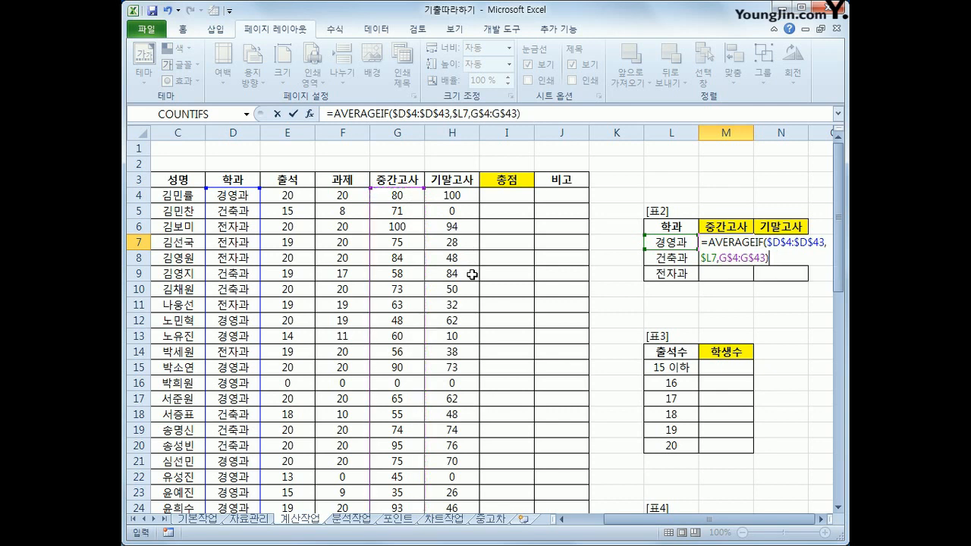
key("Return")
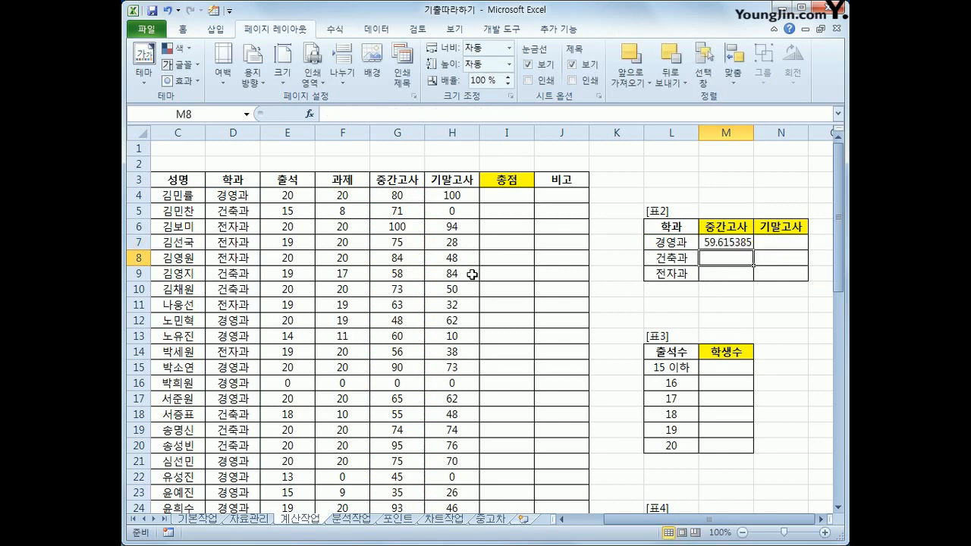
left_click(732, 242)
left_click_drag(750, 245, 790, 284)
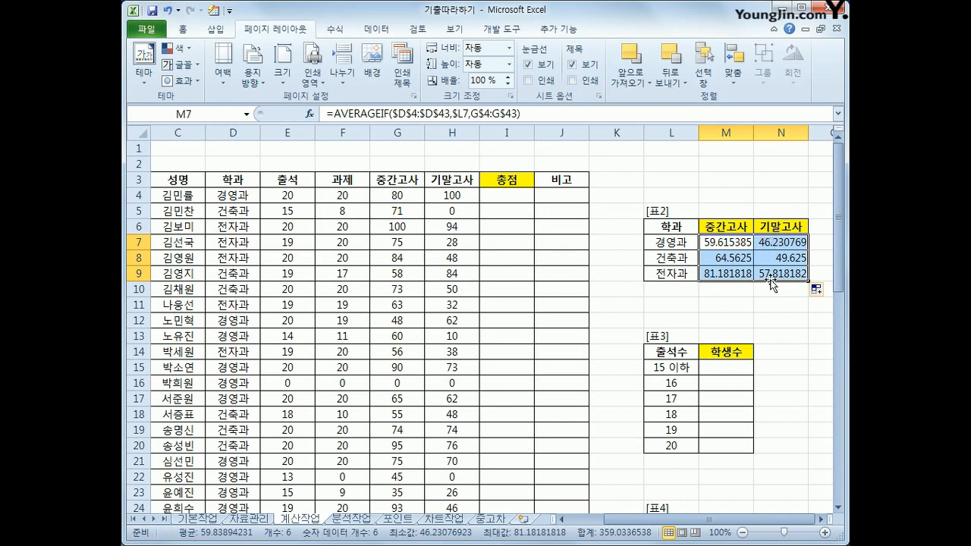
Wrap M7's AVERAGEIF formula in ROUNDUP so that the average is rounded up to 1 decimal place.
left_click(728, 250)
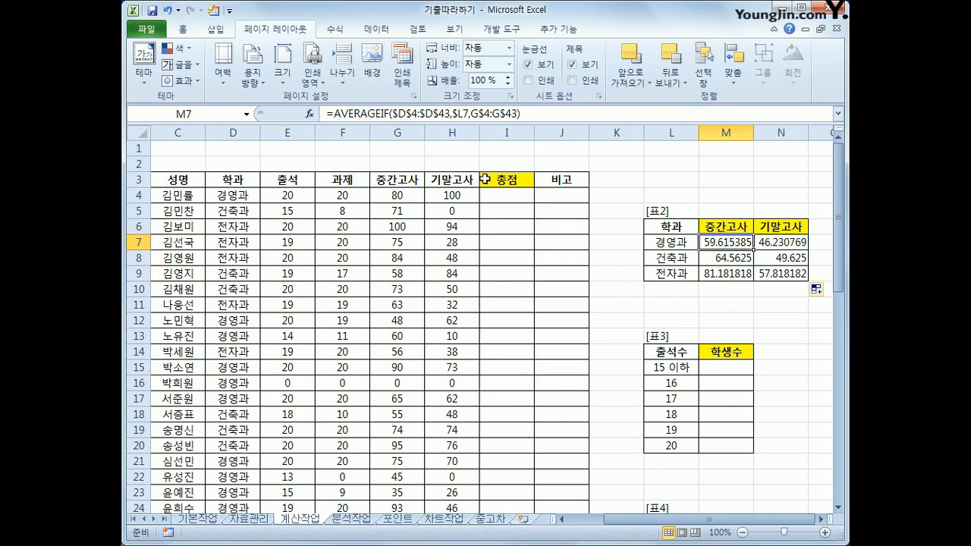
left_click(336, 114)
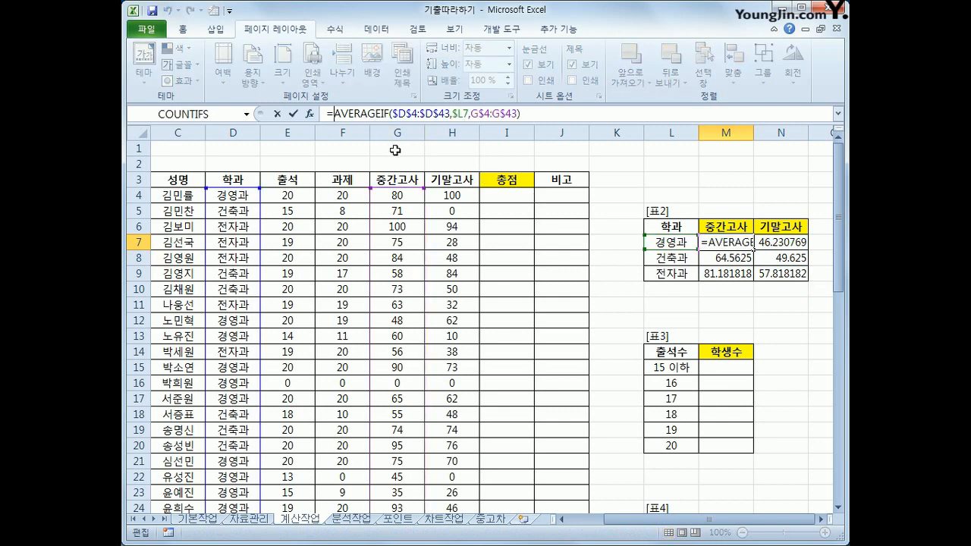
type("R")
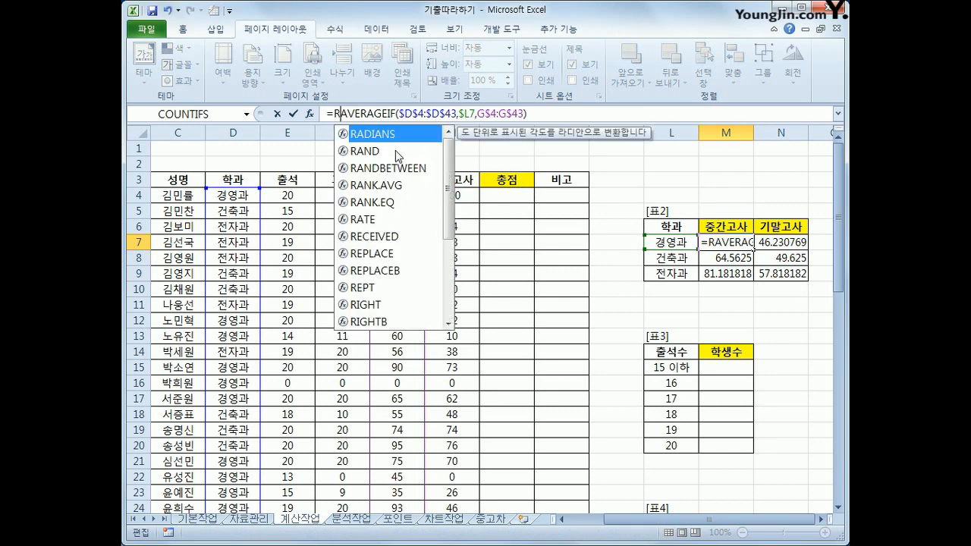
type("O")
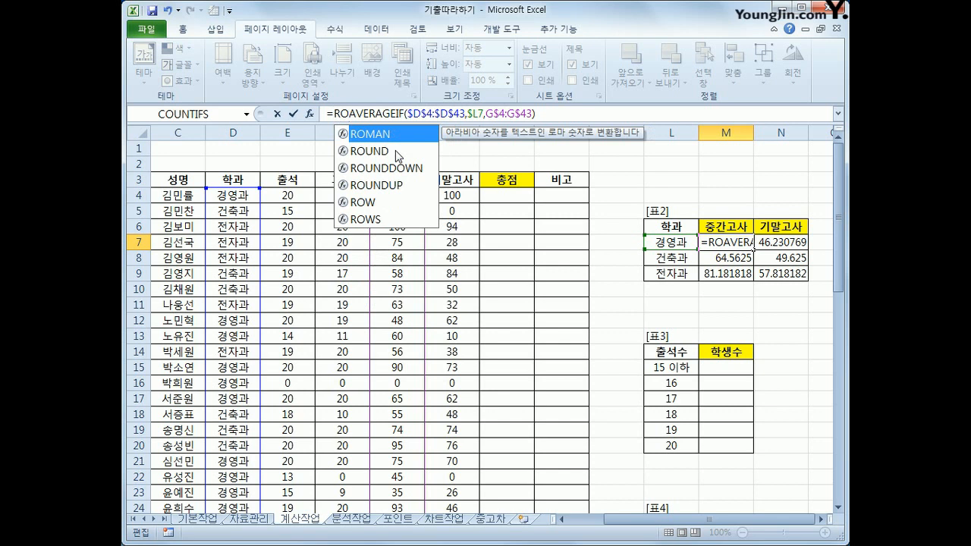
left_click(396, 185)
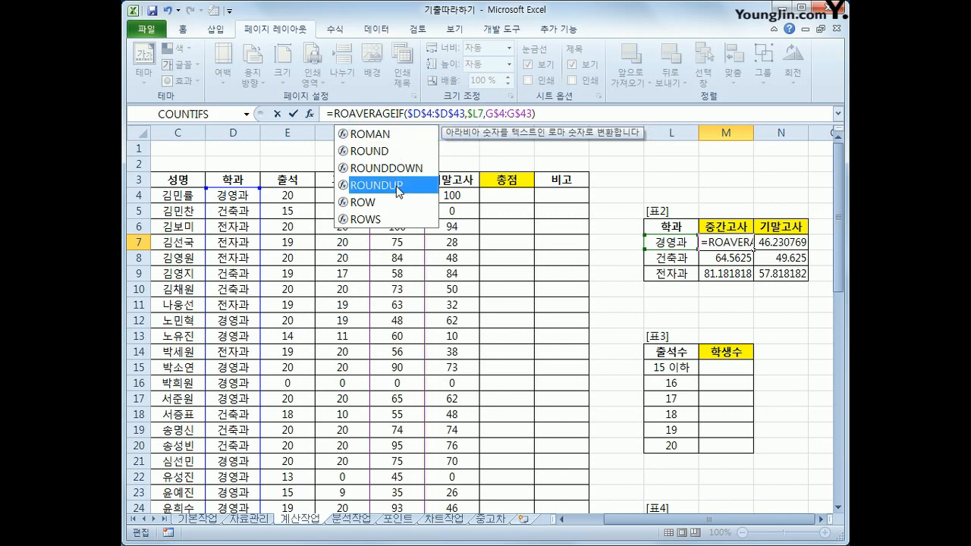
double_click(397, 187)
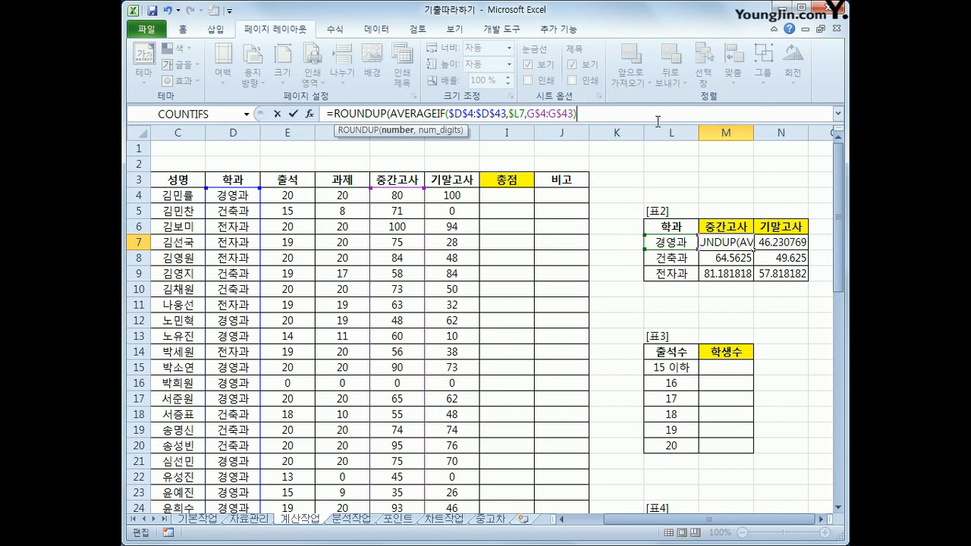
type(",1")
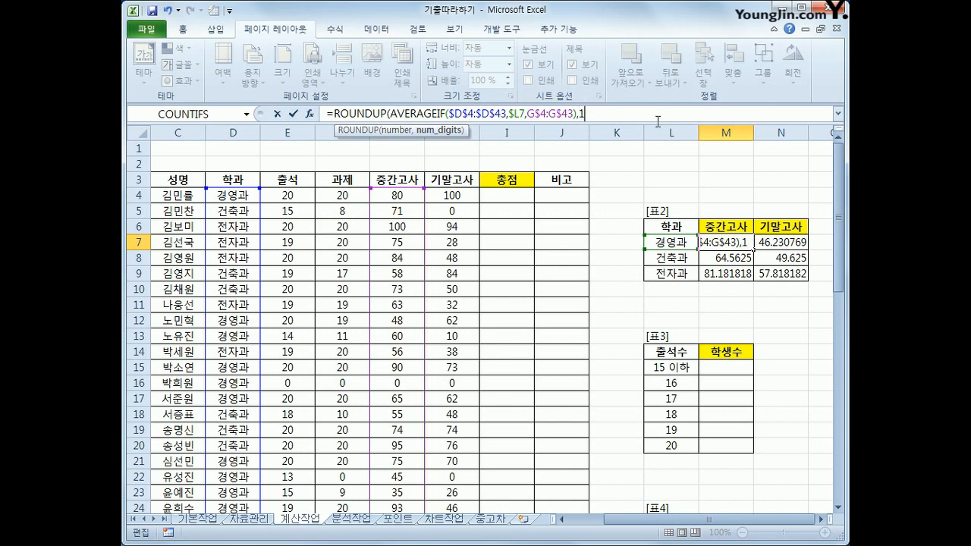
type(")")
key("Return")
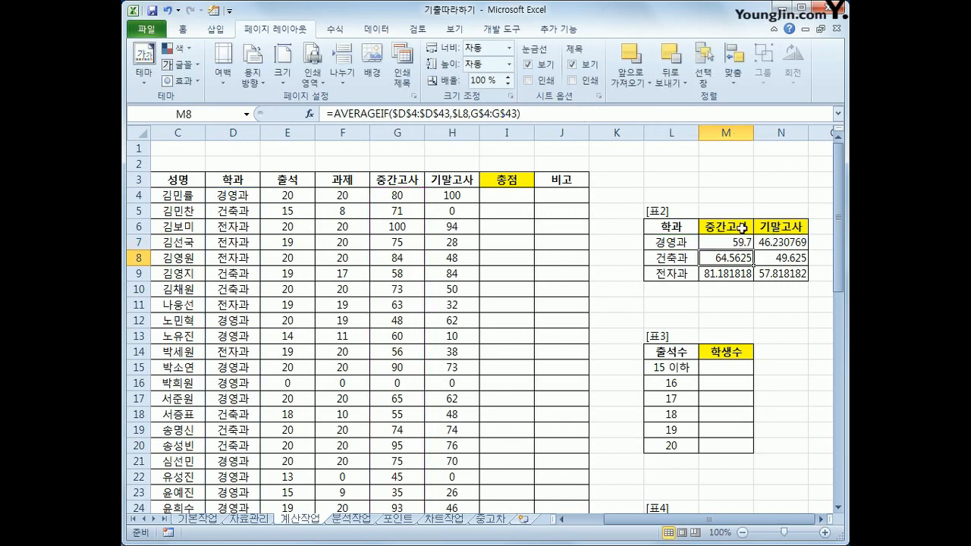
Fill the ROUNDUP formula from M7 across the rest of 표2, through N9.
left_click(741, 232)
left_click_drag(752, 248, 794, 281)
left_click(791, 275)
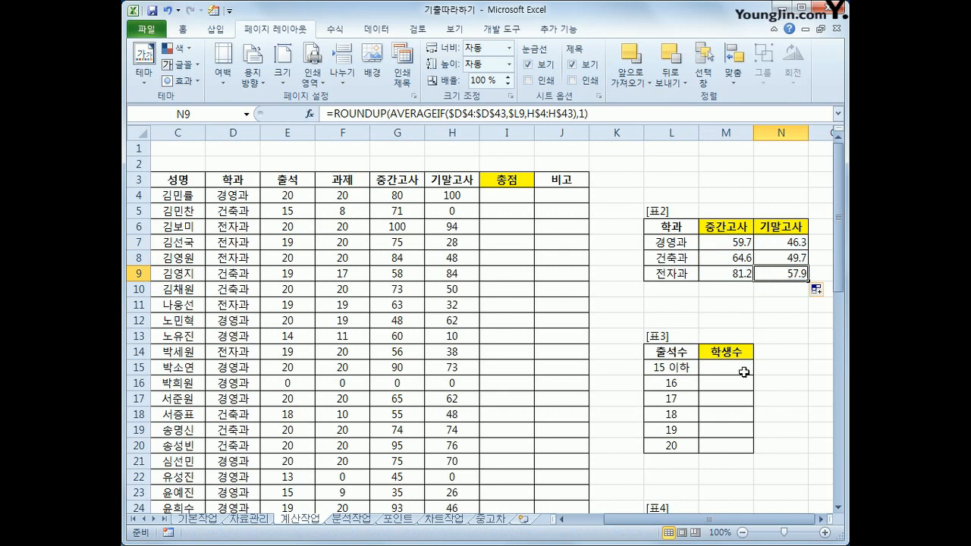
Start a FREQUENCY formula over M15:M20 of 표3 with the 출석 values E4:E43 as its data array.
left_click_drag(744, 368, 743, 439)
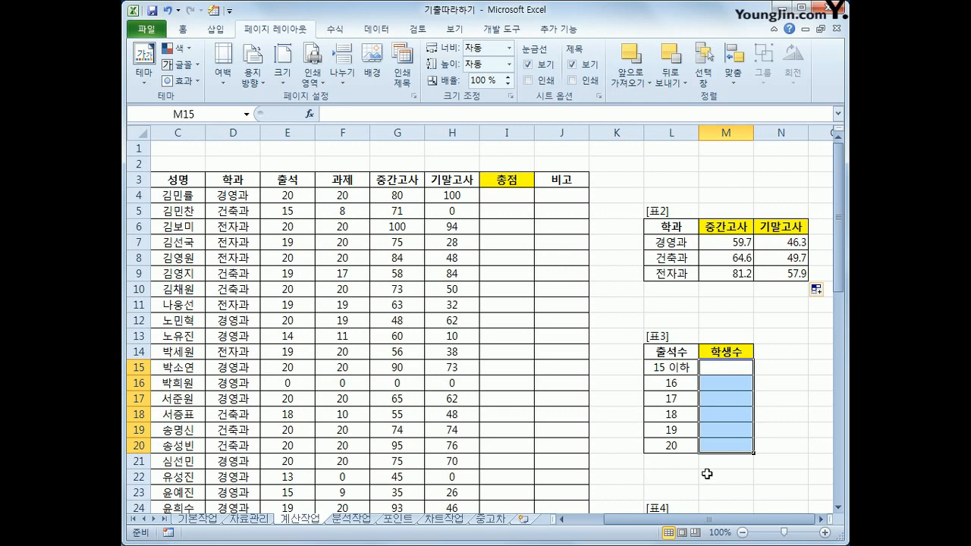
type("=f")
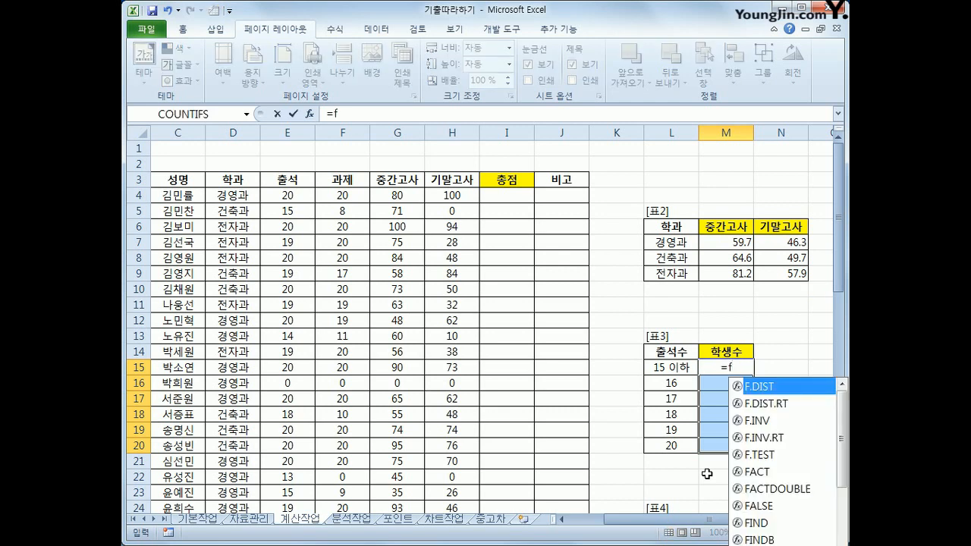
type("r")
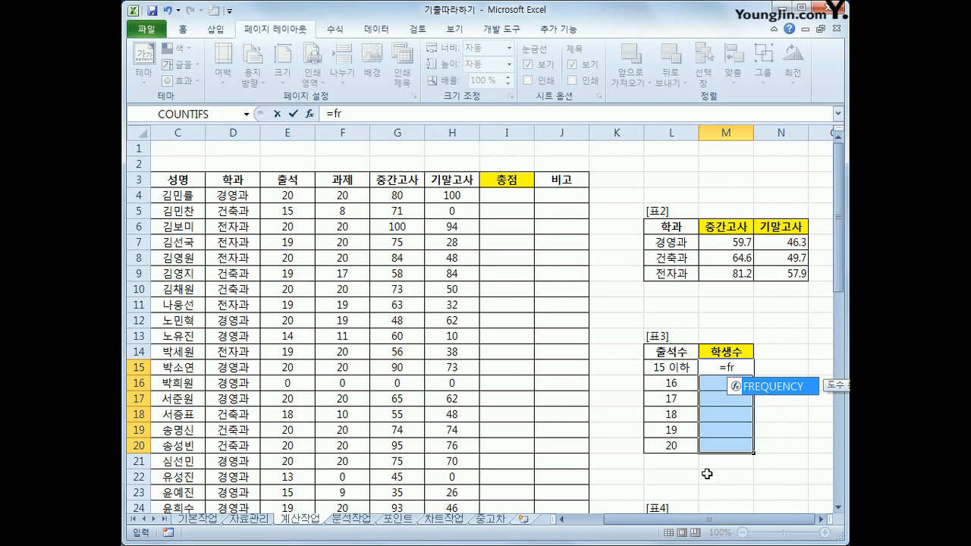
key("Tab")
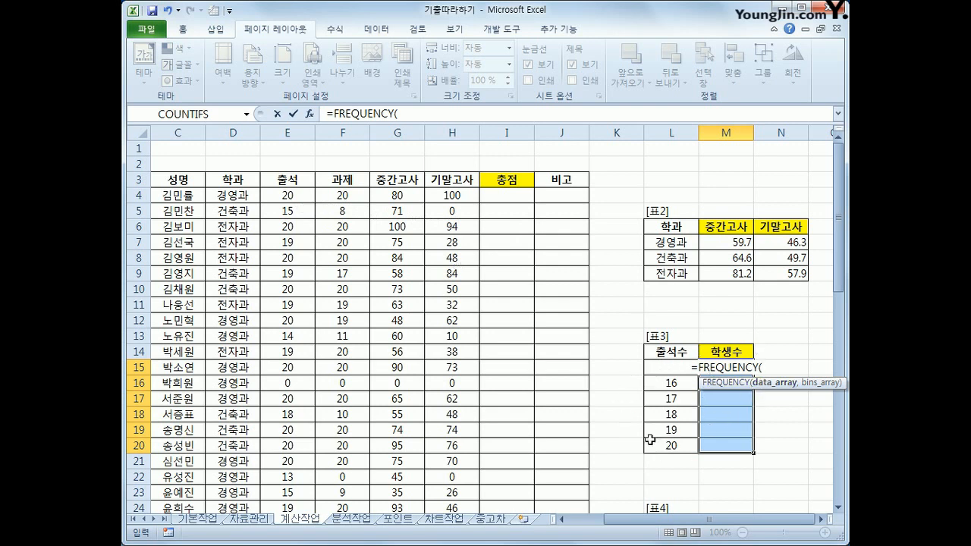
left_click_drag(284, 195, 295, 483)
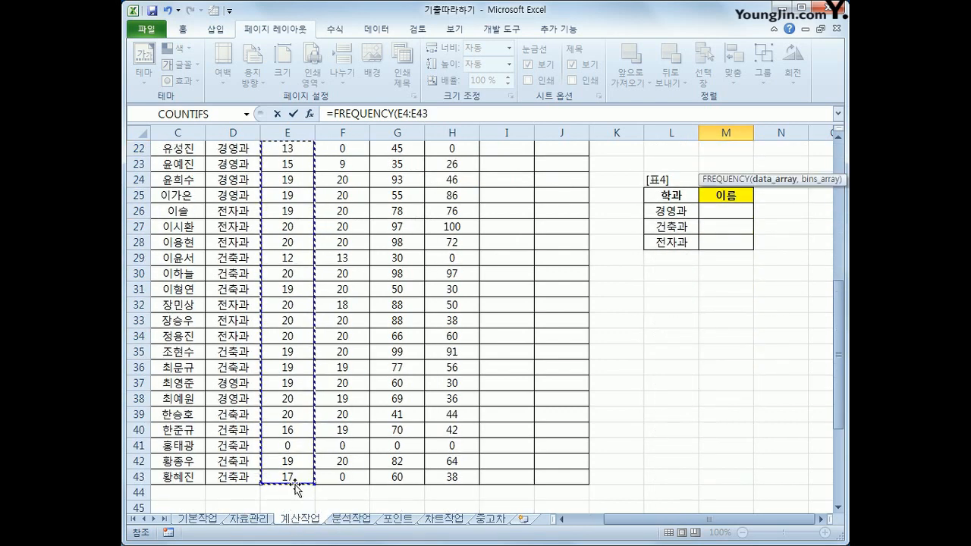
type(",")
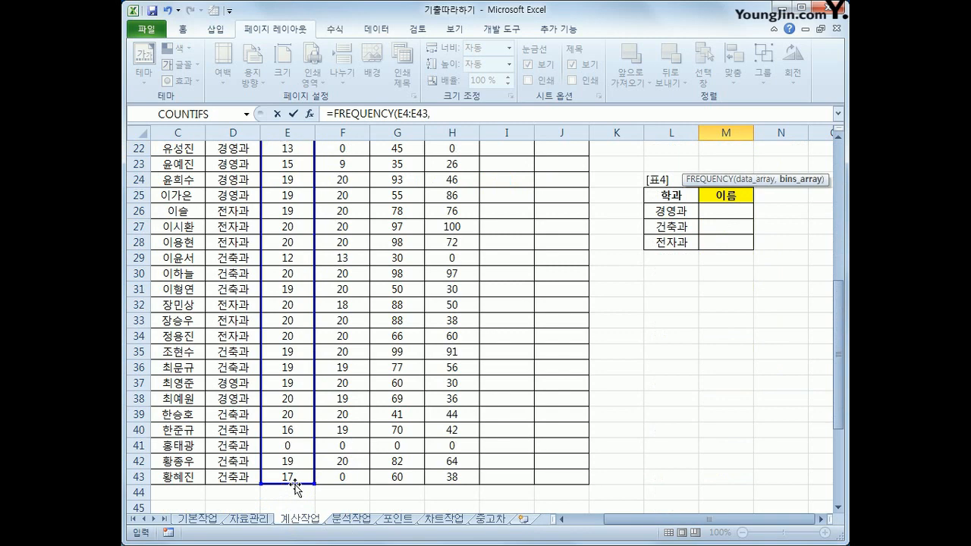
Set L15:L20 as the bins of the FREQUENCY formula and enter it as an array formula in M15:M20.
scroll(295, 488, "up", 7)
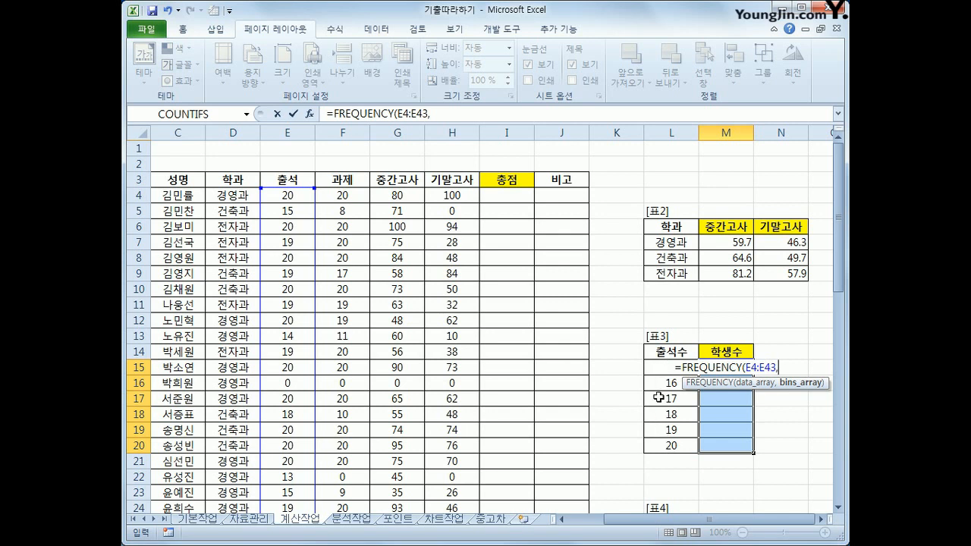
left_click(654, 447)
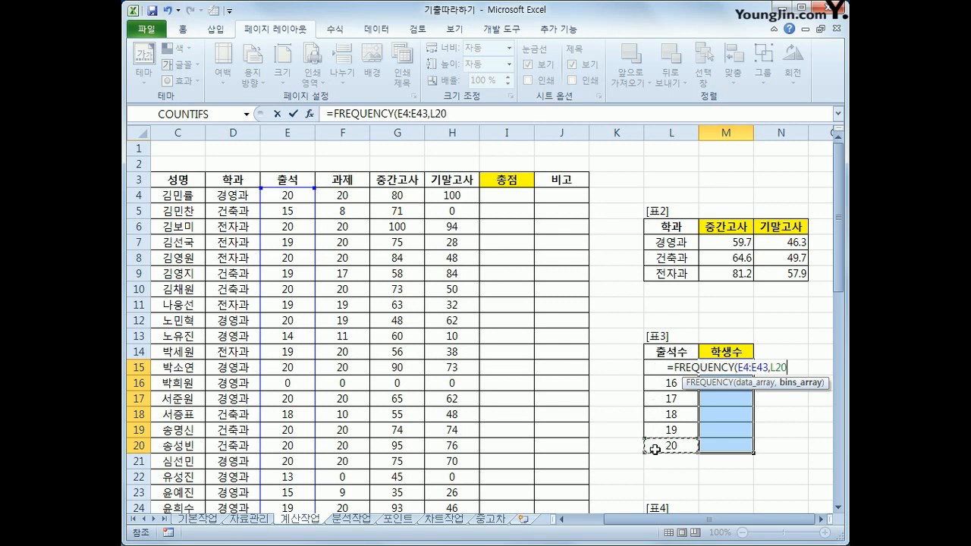
left_click_drag(654, 449, 663, 369)
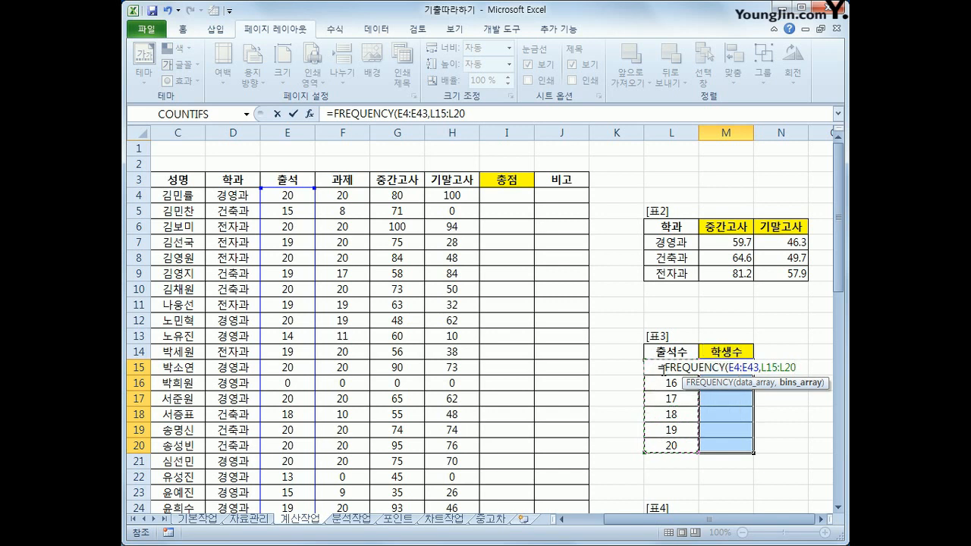
type(")")
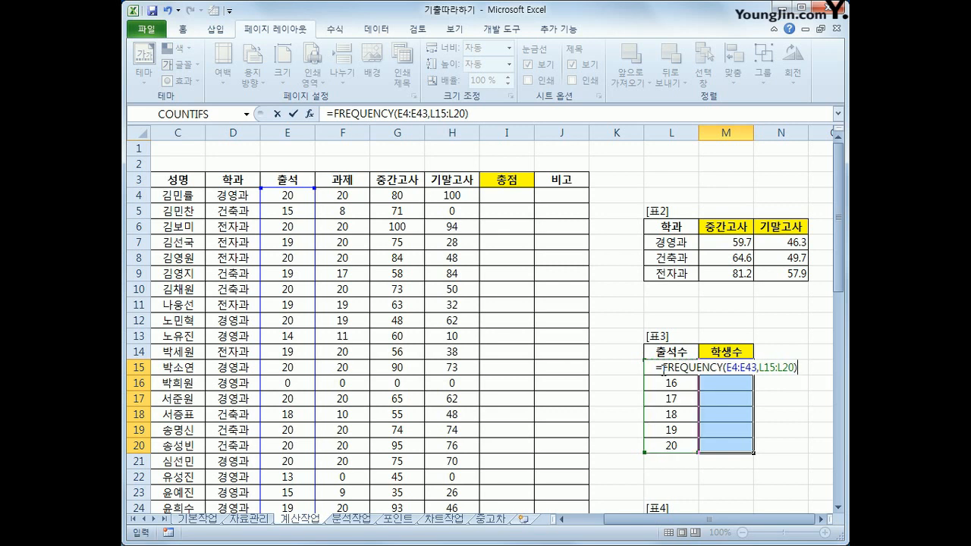
key("ctrl+shift+Return")
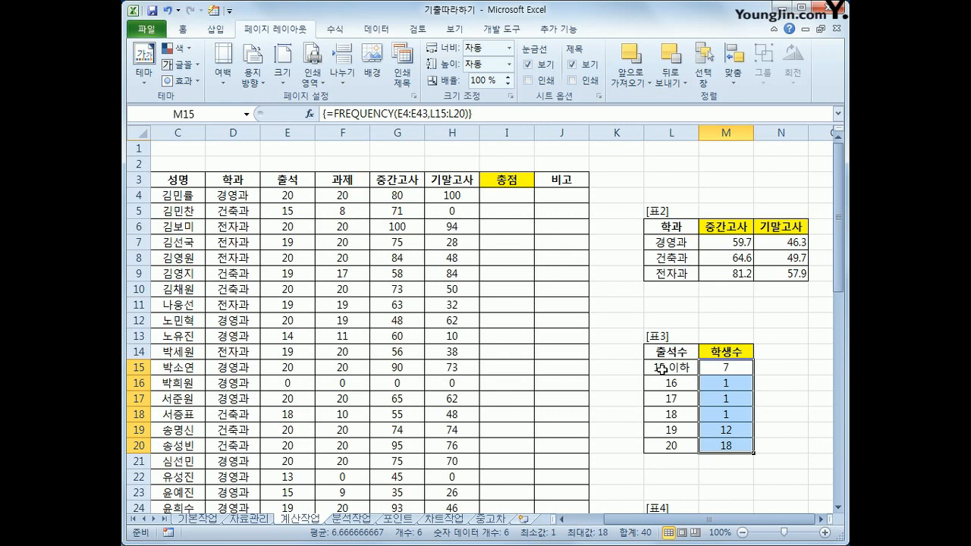
Open a TEXT function around the FREQUENCY formula of M15:M20 in 표3, with FREQUENCY as its value argument.
left_click(328, 113)
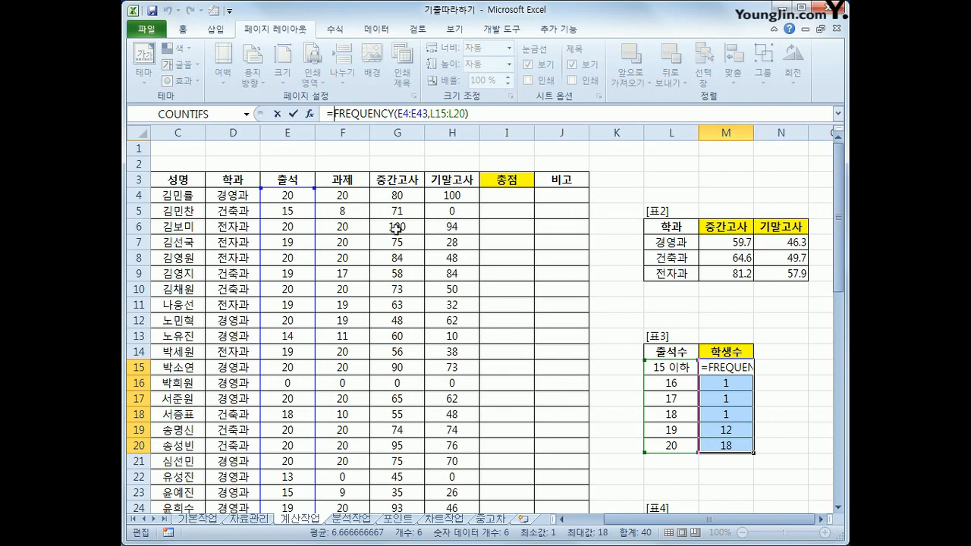
type("TE")
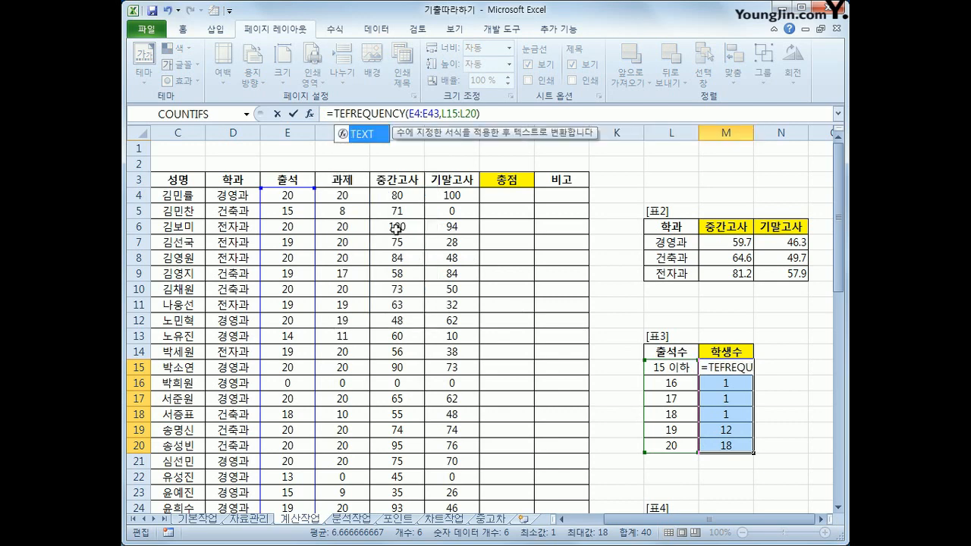
key("Return")
key("Return")
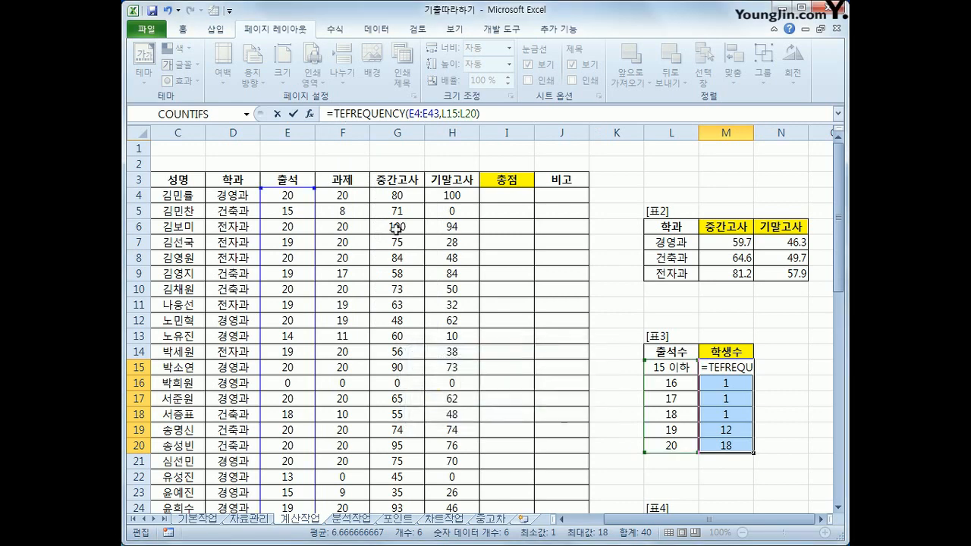
key("BackSpace")
key("BackSpace")
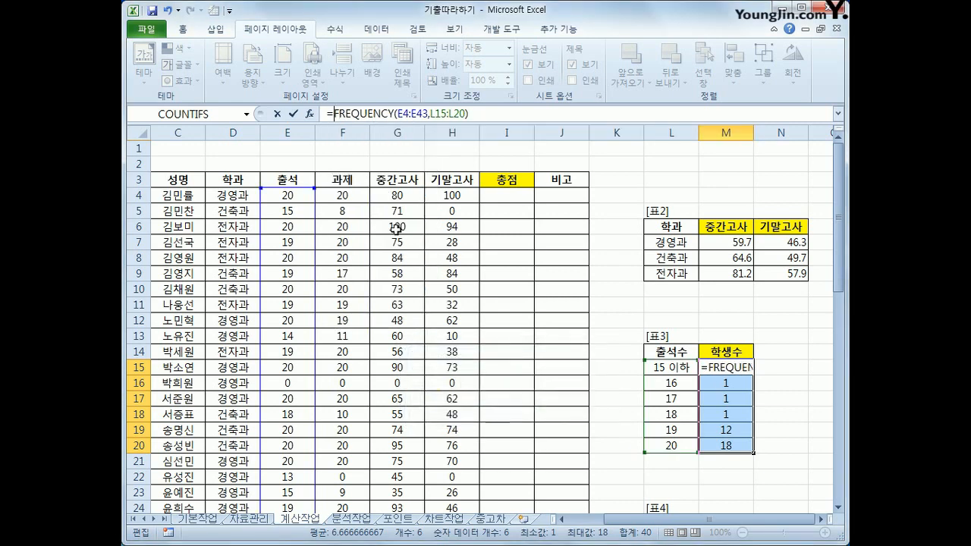
type("TEXT(")
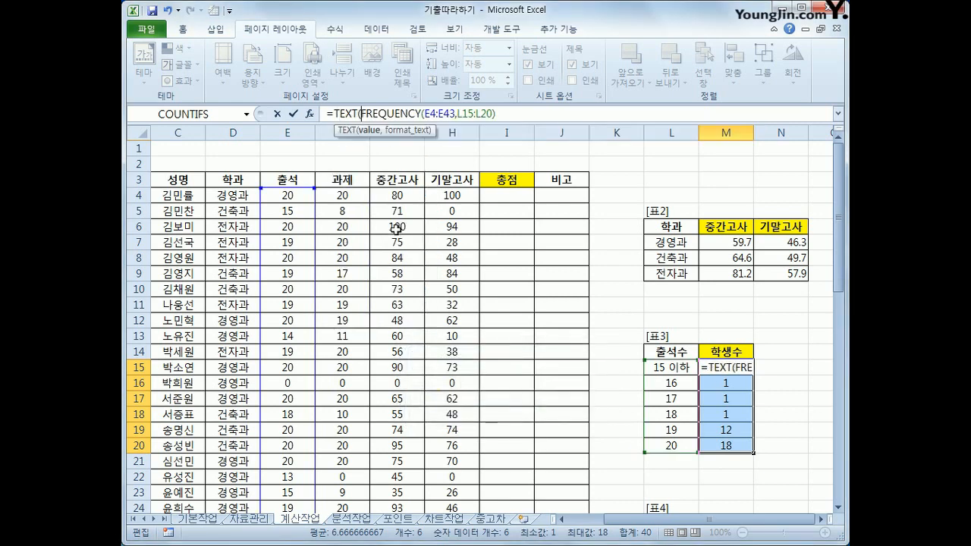
type(",")
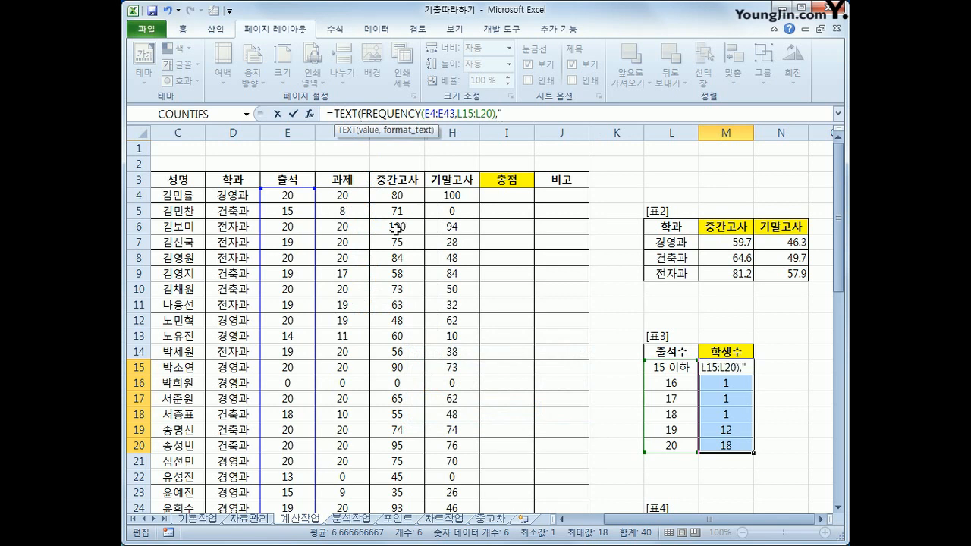
type("\"#명\")")
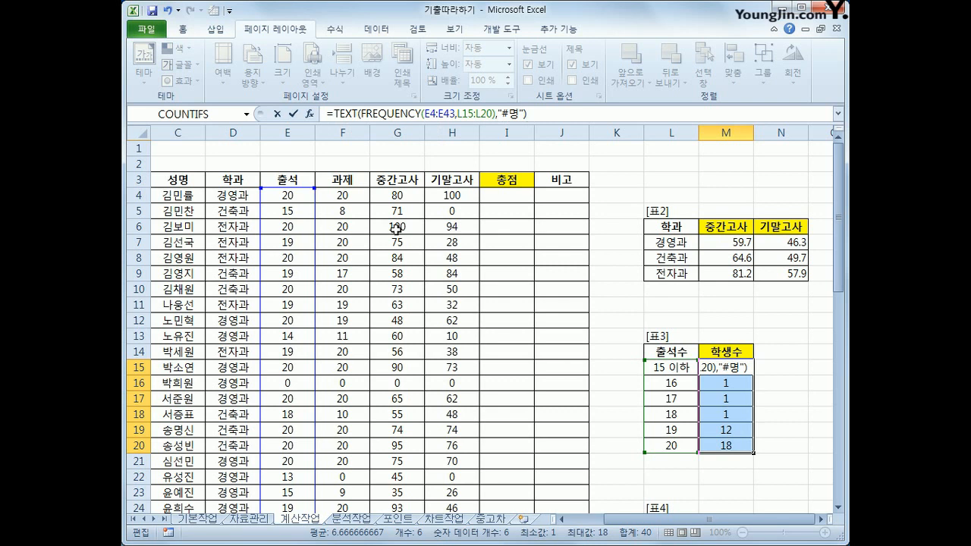
Set the TEXT format to "#명" and enter the formula as an array formula in M15:M20.
key("ctrl+shift+Return")
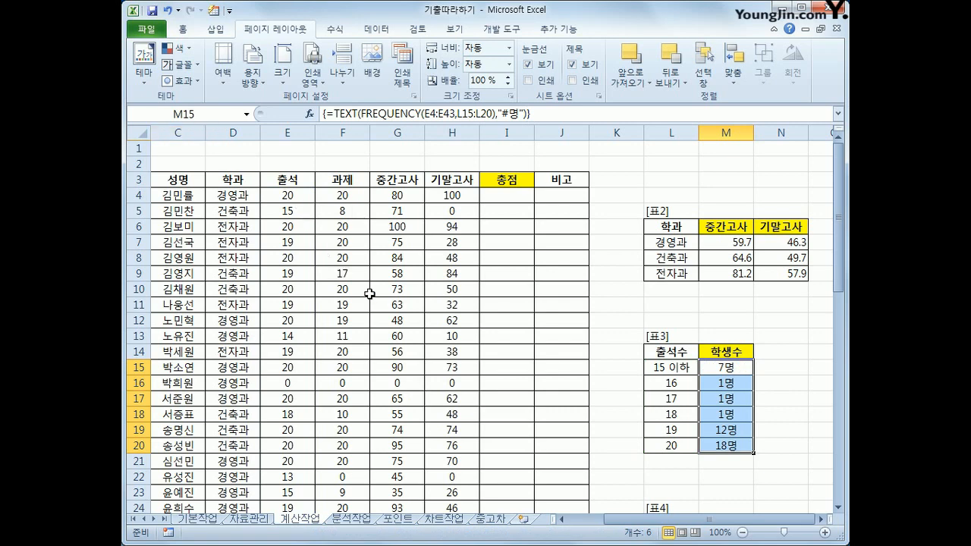
Start an INDEX formula in M26, the 이름 cell for 경영과 in 표4.
scroll(370, 295, "down", 4)
scroll(332, 350, "down", 9)
scroll(360, 350, "up", 11)
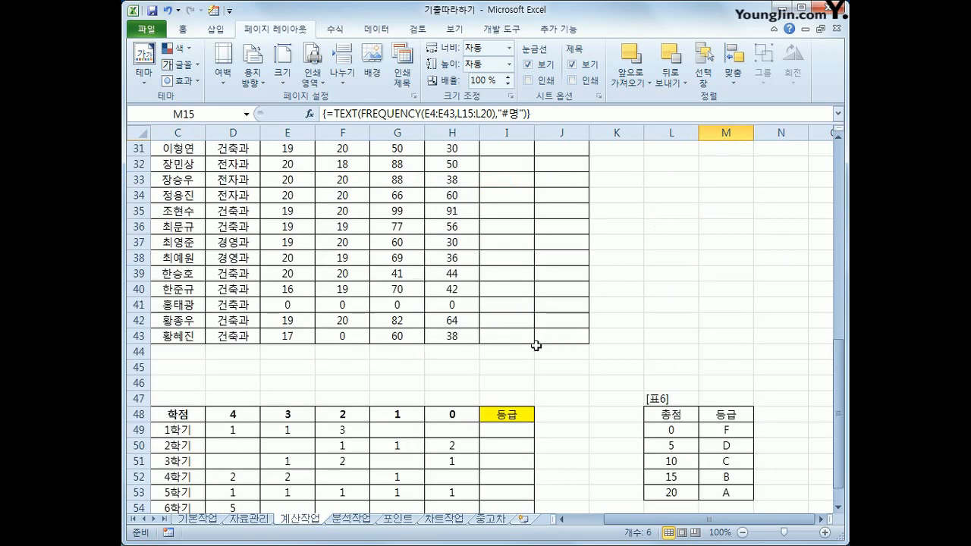
scroll(700, 446, "down", 3)
left_click(730, 306)
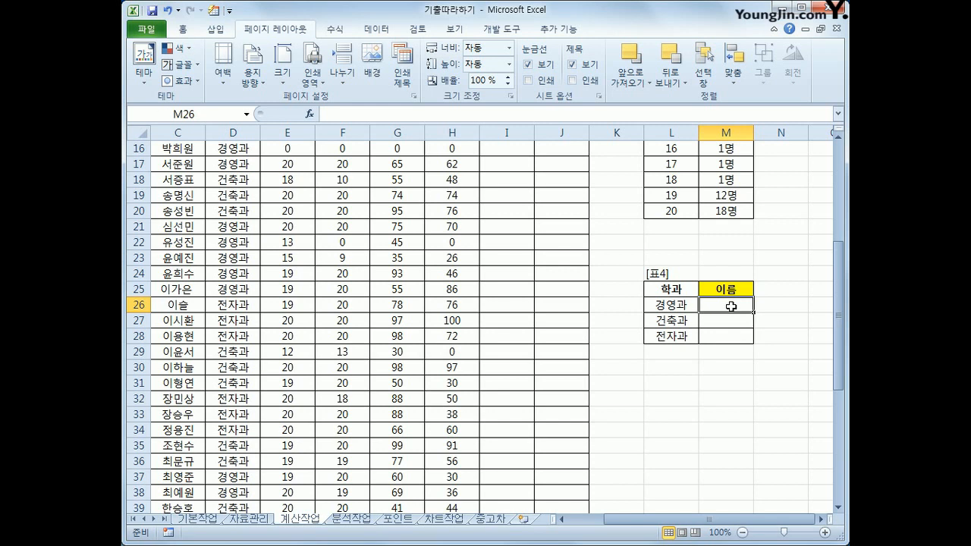
type("=")
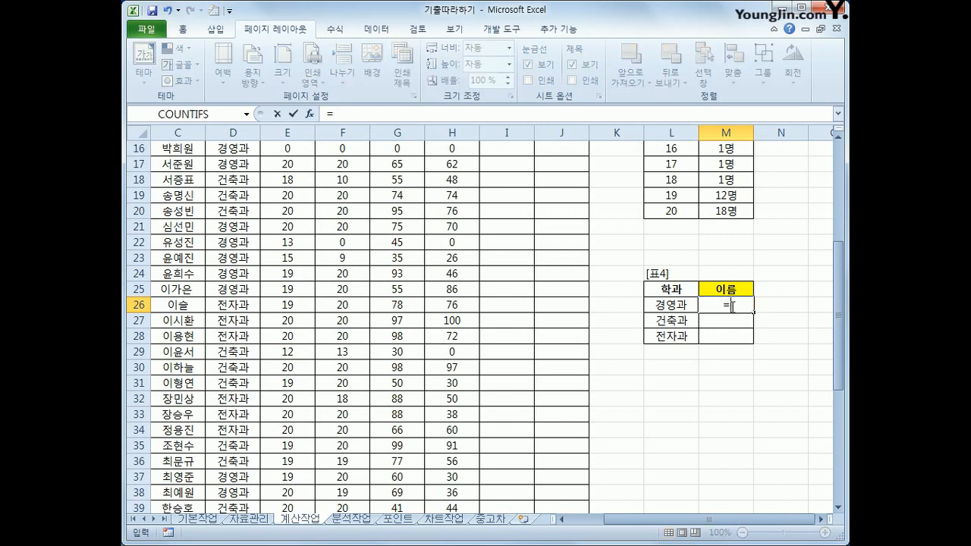
type("in")
key("Tab")
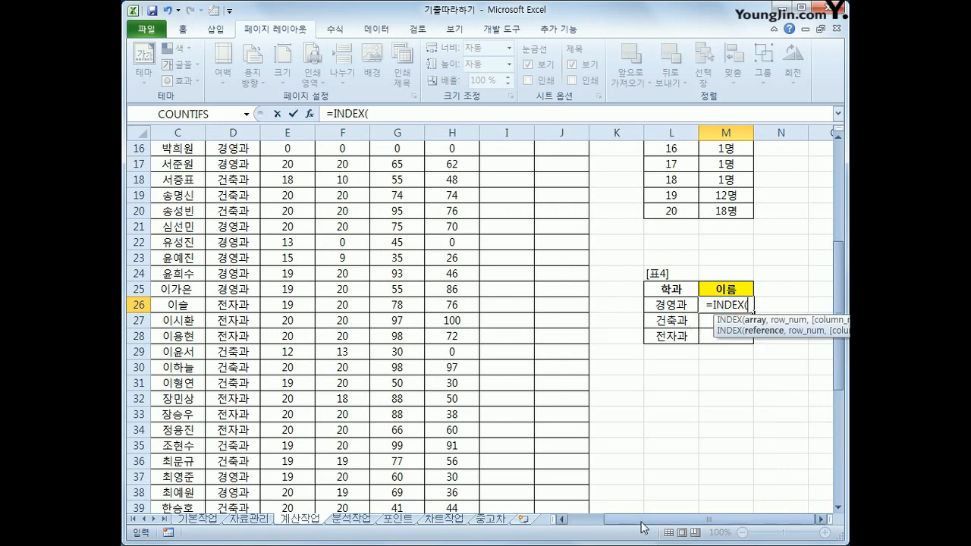
Set the 성명 column of 표1 as the INDEX array with the absolute reference $C$4:$C$43.
left_click_drag(640, 522, 598, 519)
scroll(401, 392, "up", 3)
scroll(401, 392, "up", 2)
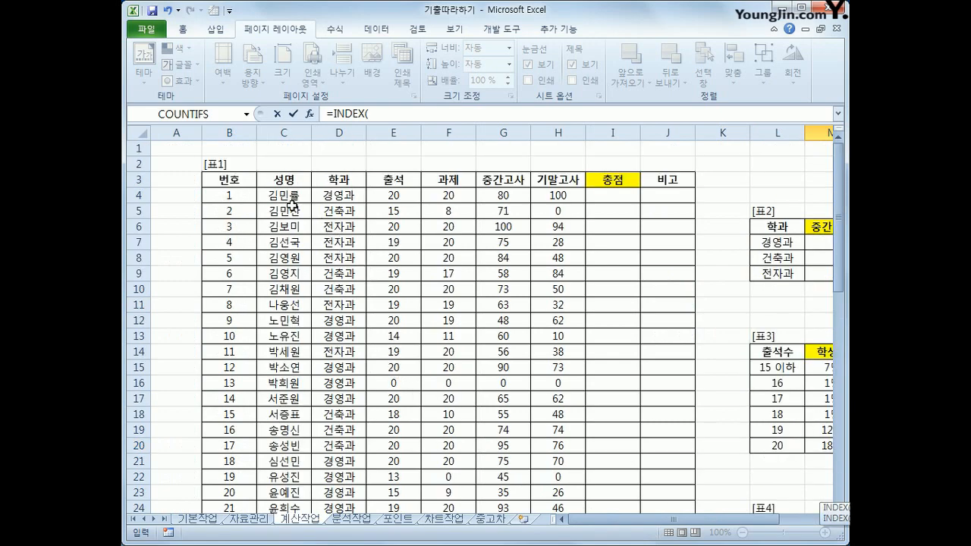
left_click_drag(286, 195, 294, 477)
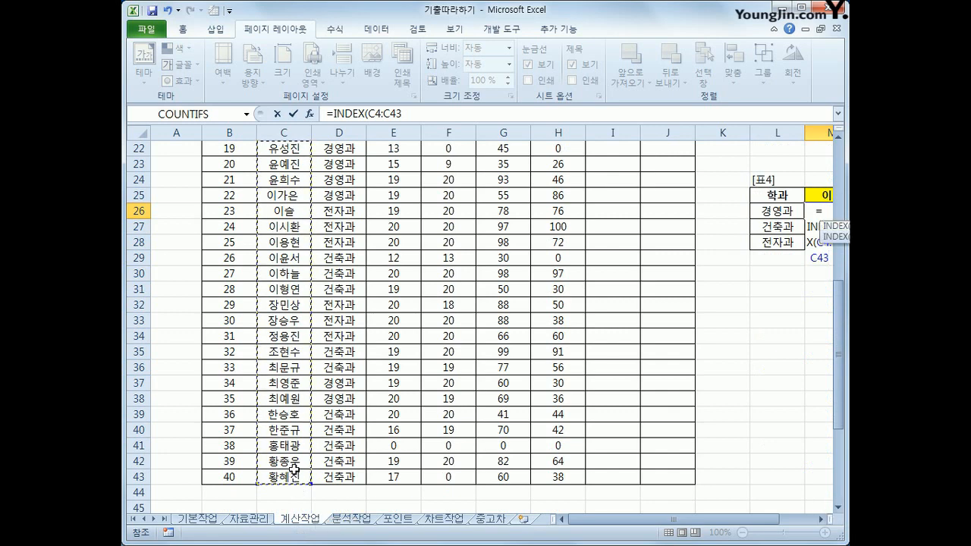
left_click_drag(689, 526, 677, 523)
key("F4")
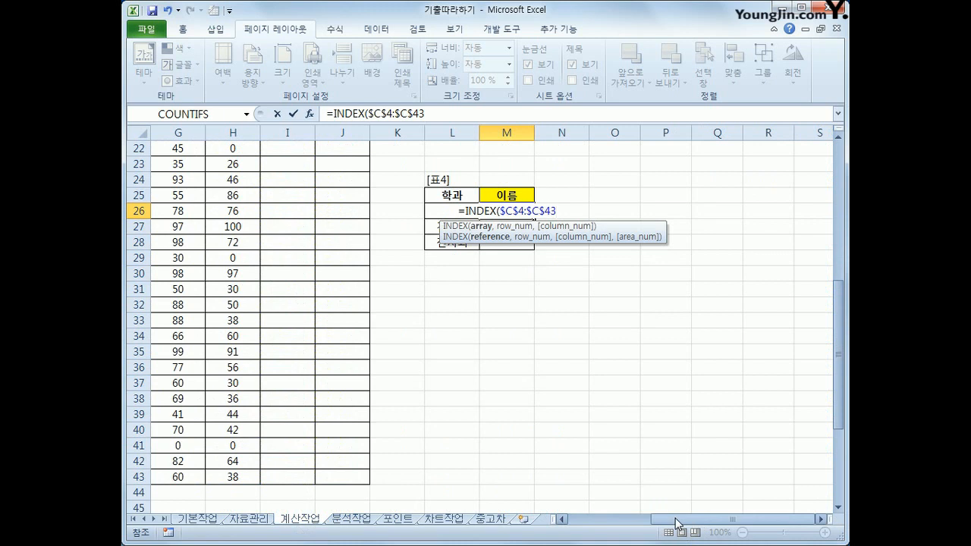
type(",")
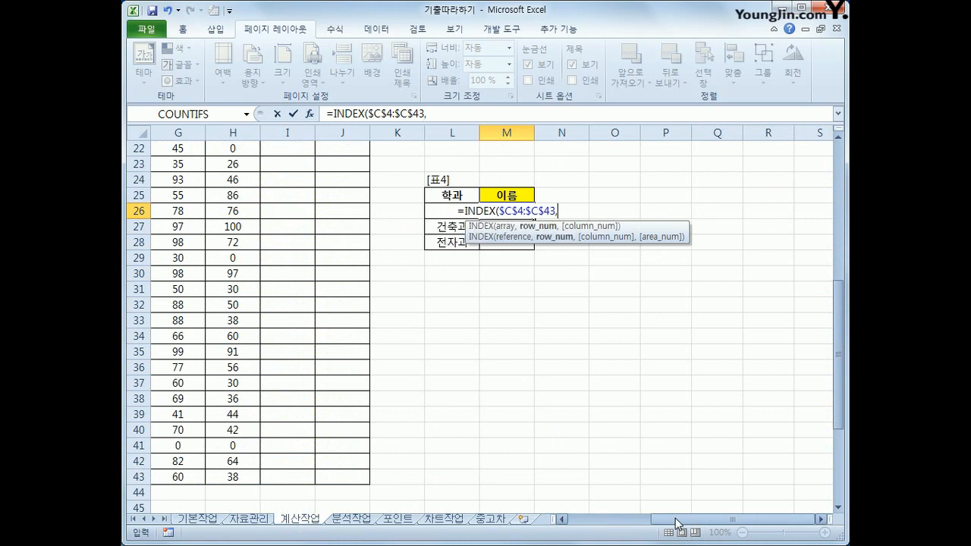
Nest MATCH as the row number of INDEX, with MAX and IF opened inside its lookup value.
left_click_drag(678, 524, 700, 524)
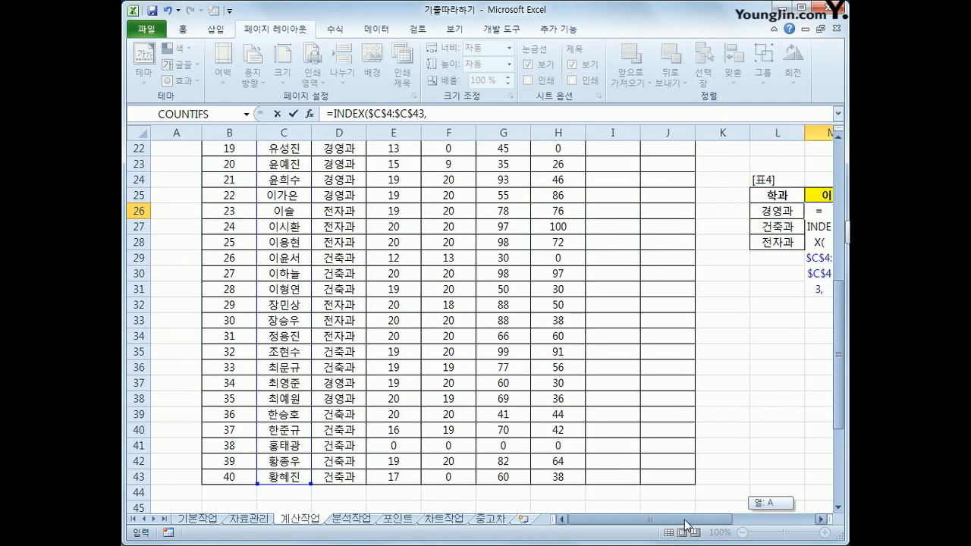
left_click_drag(685, 525, 759, 537)
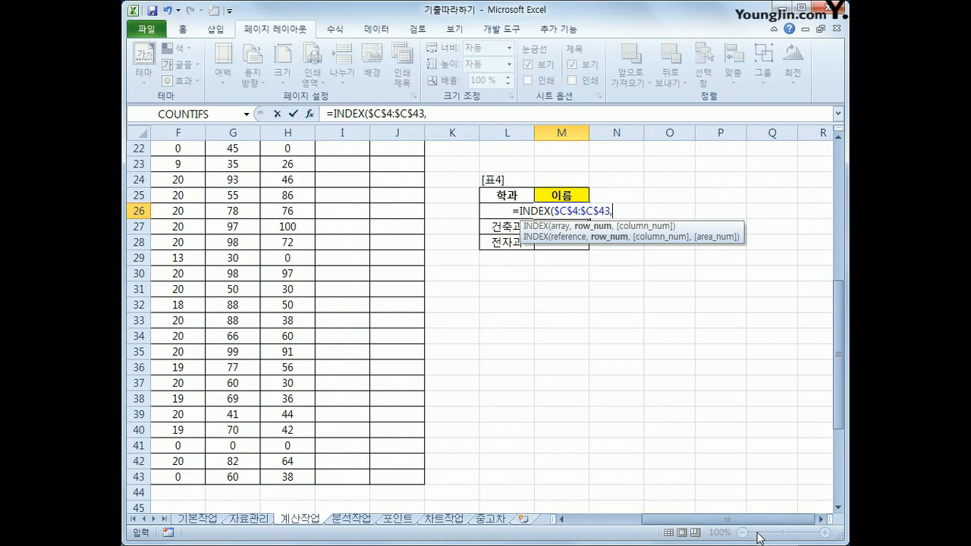
type("ma")
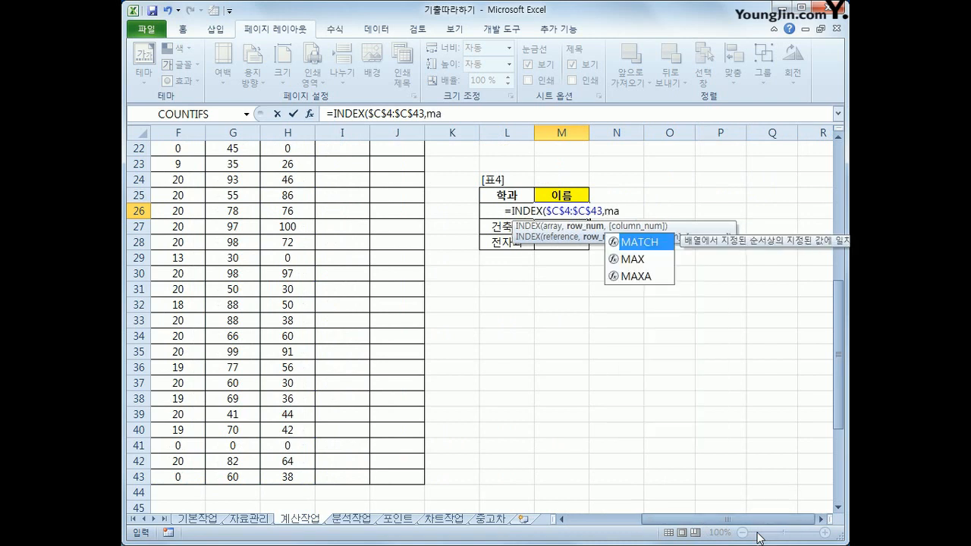
key("Tab")
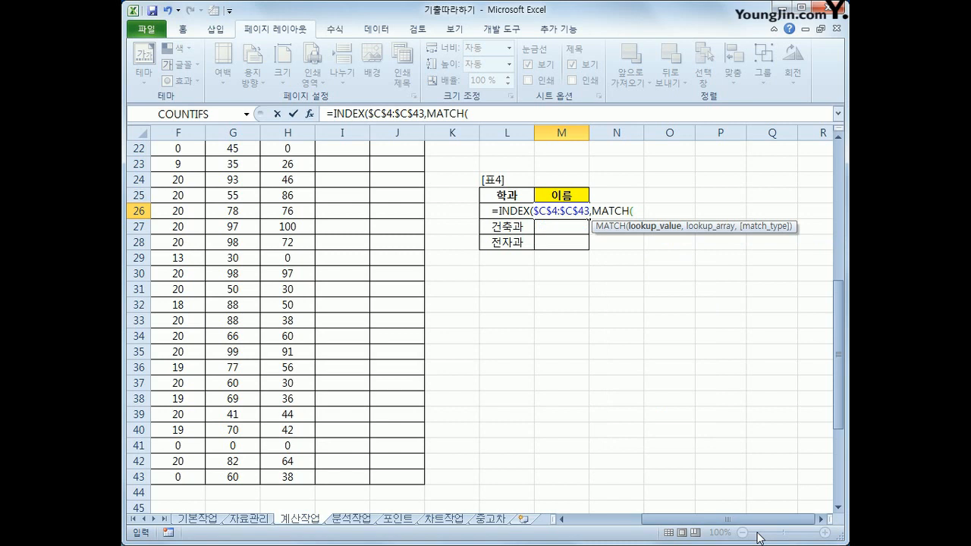
type("max")
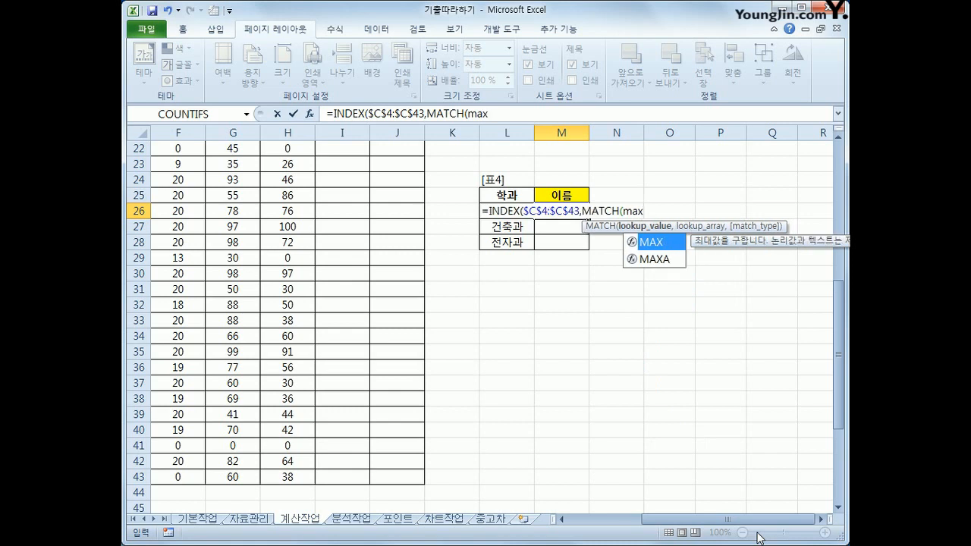
type("(")
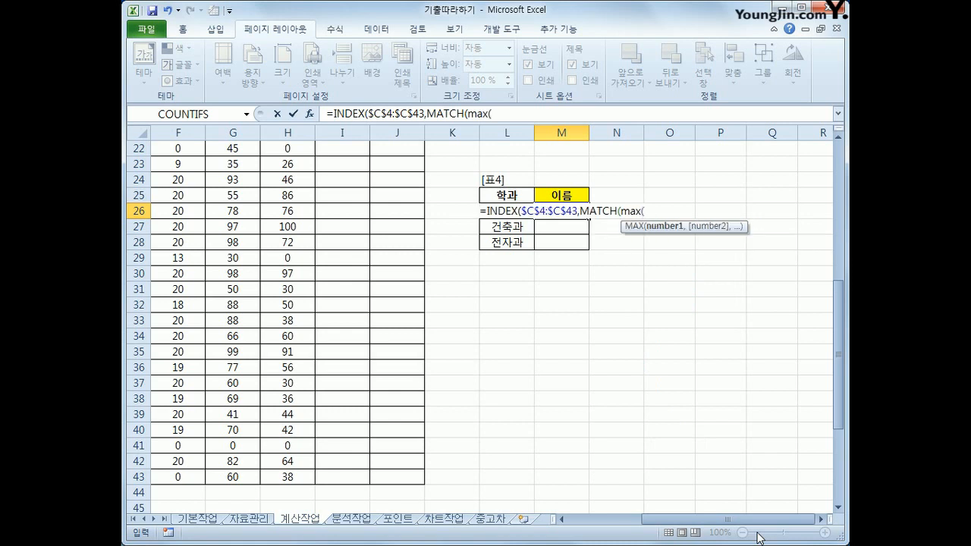
type("i")
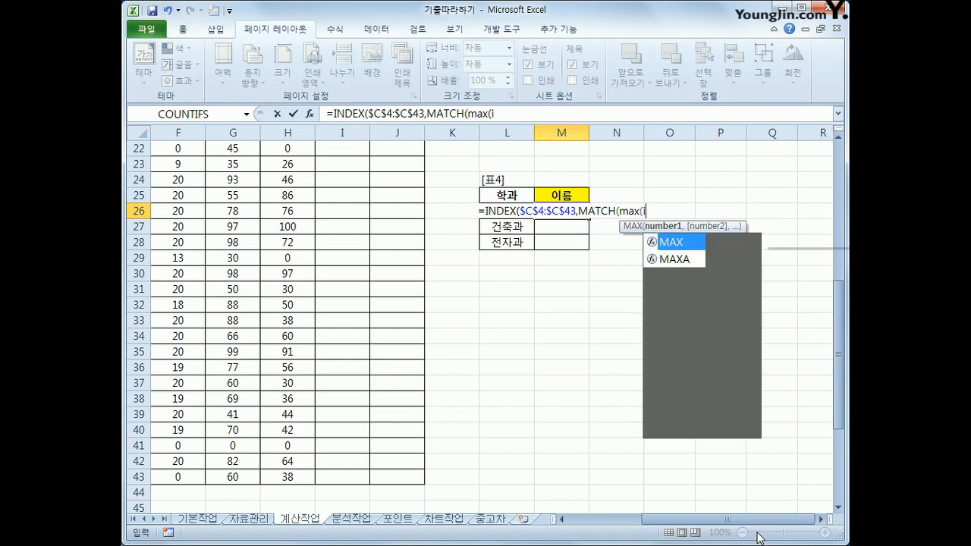
type("f(")
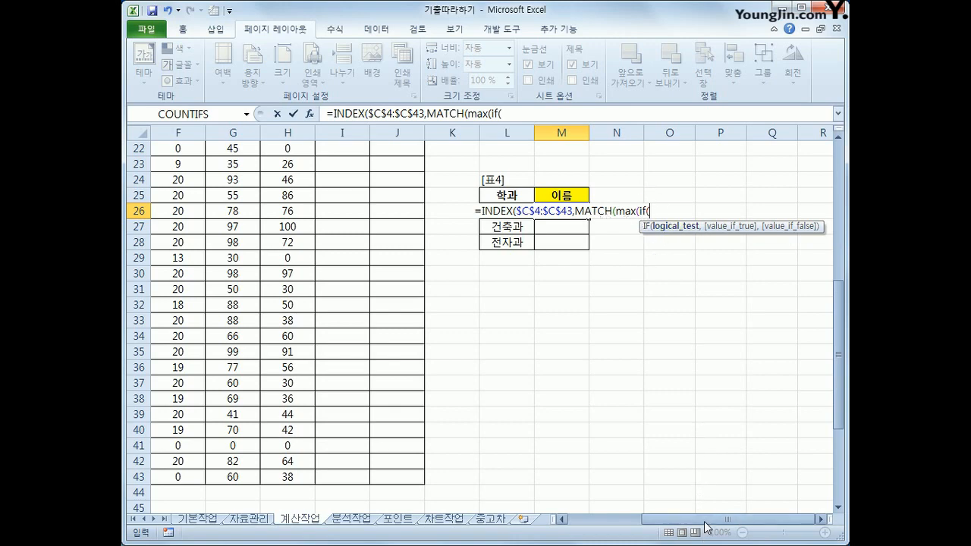
Set the IF condition to compare the 학과 column with the table's department, $D$4:$D$43=L26.
left_click_drag(706, 520, 611, 529)
scroll(445, 250, "up", 7)
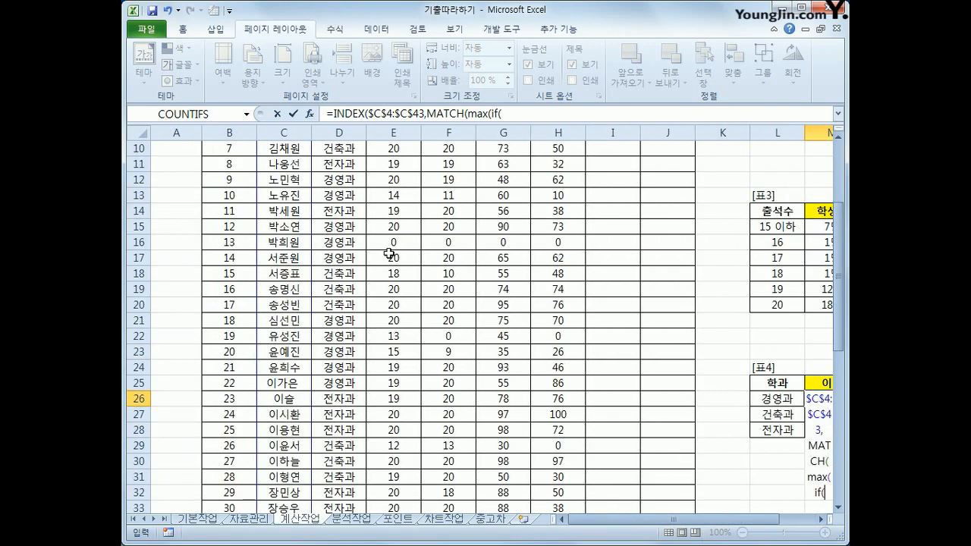
left_click_drag(339, 195, 340, 479)
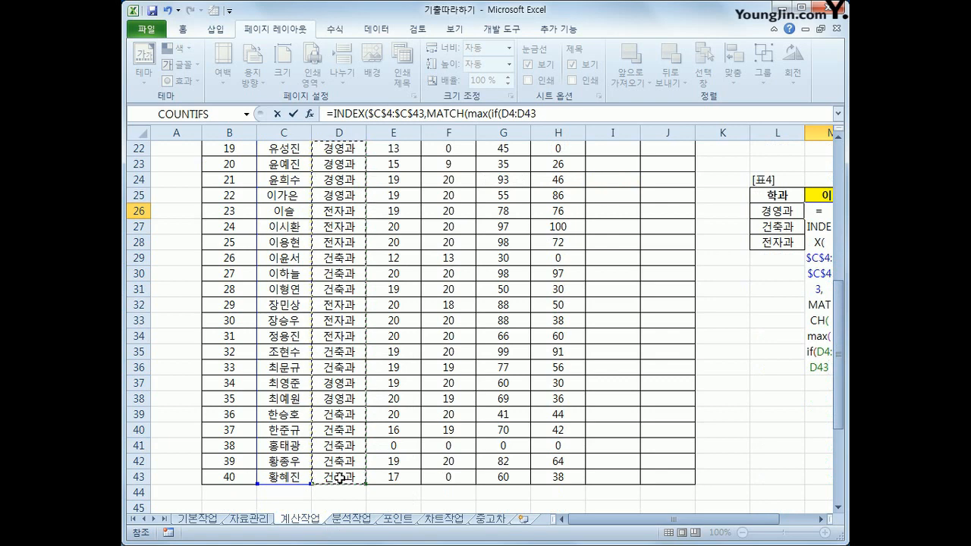
key("F4")
type("=")
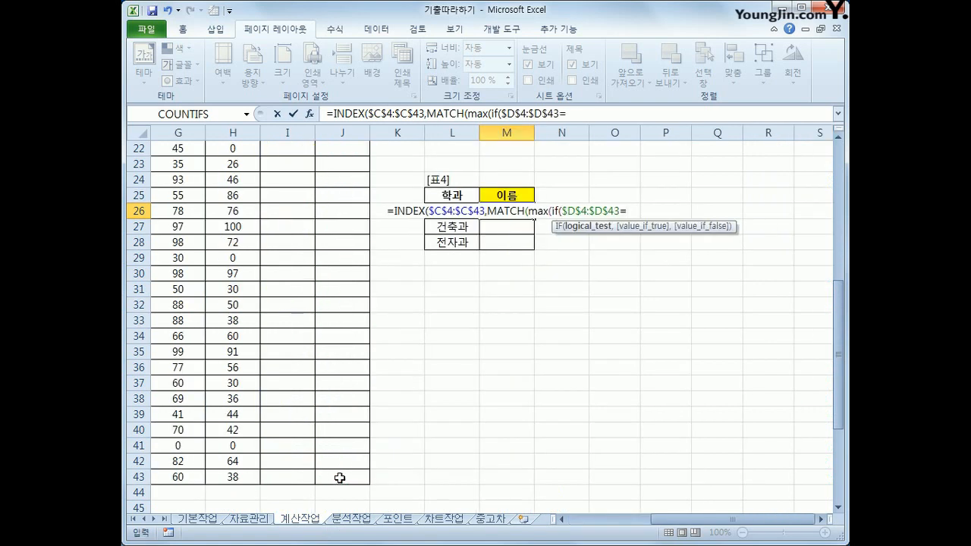
key("Left")
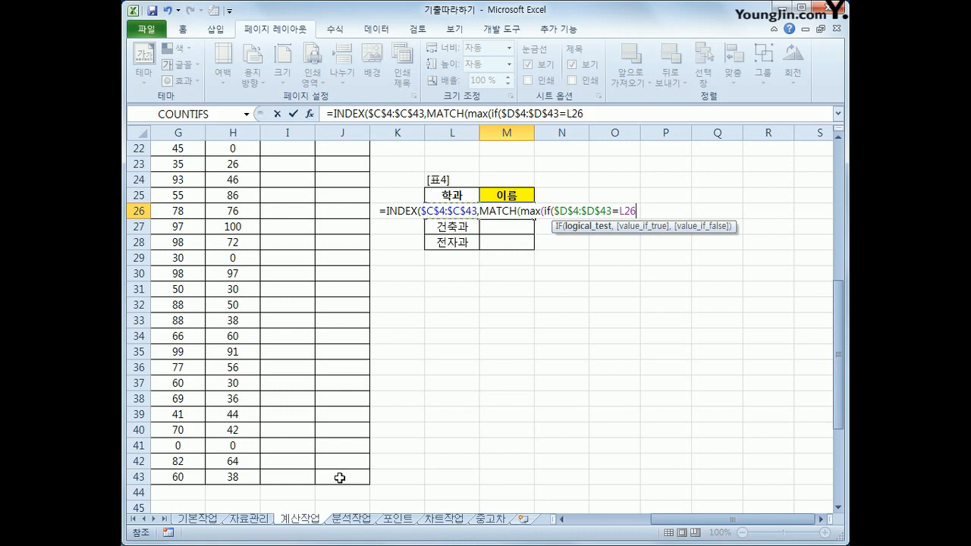
type(",")
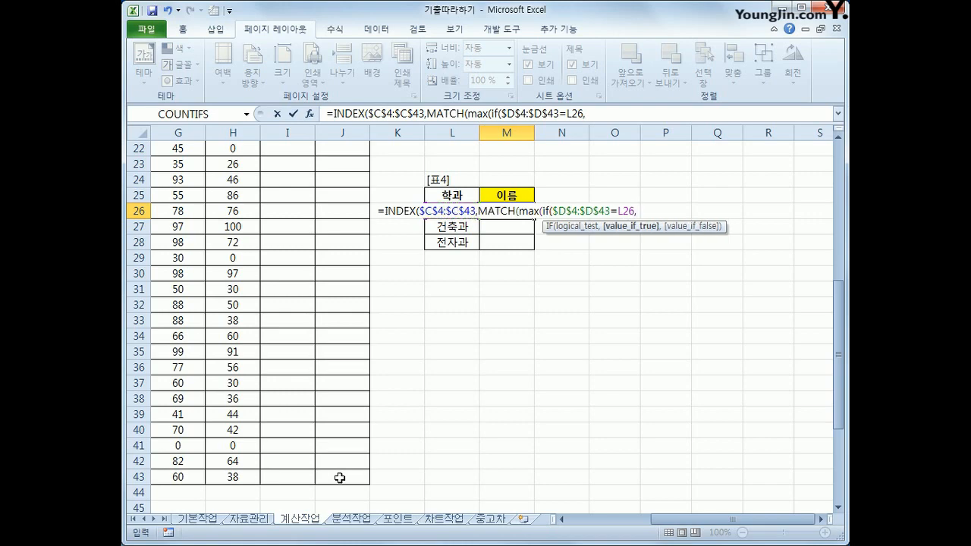
Set the 중간고사 scores $G$4:$G$43 as the IF true value and close IF and MAX to complete MATCH's lookup value.
left_click_drag(664, 522, 576, 522)
scroll(571, 497, "up", 7)
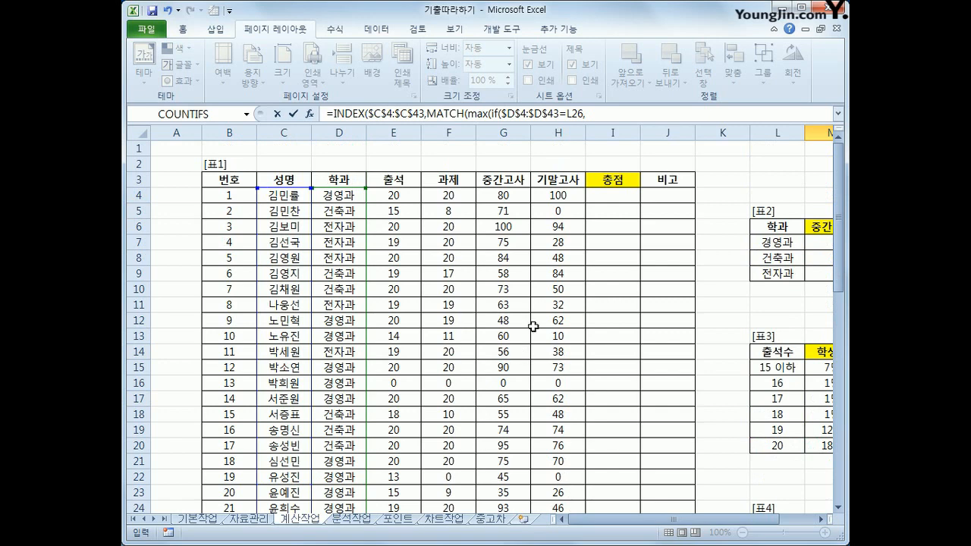
left_click_drag(503, 196, 510, 483)
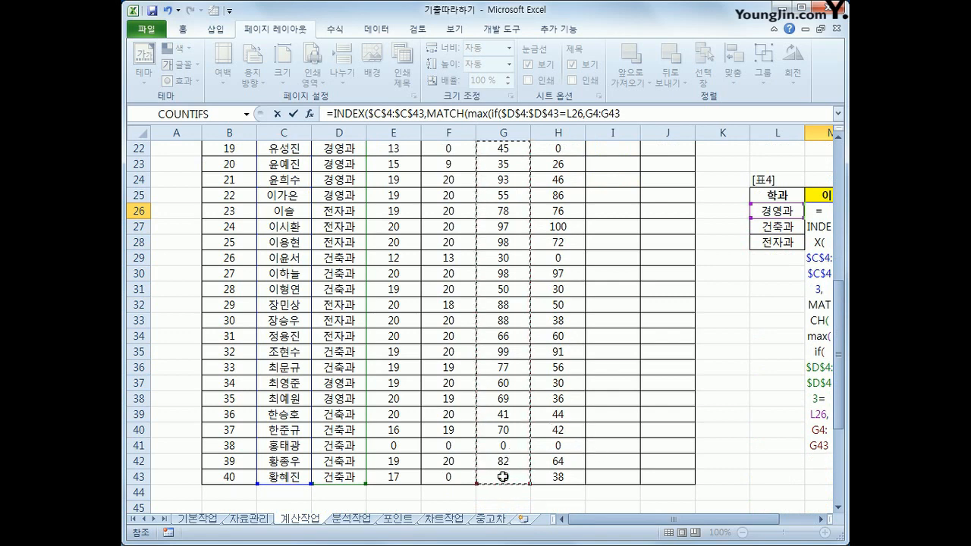
key("F4")
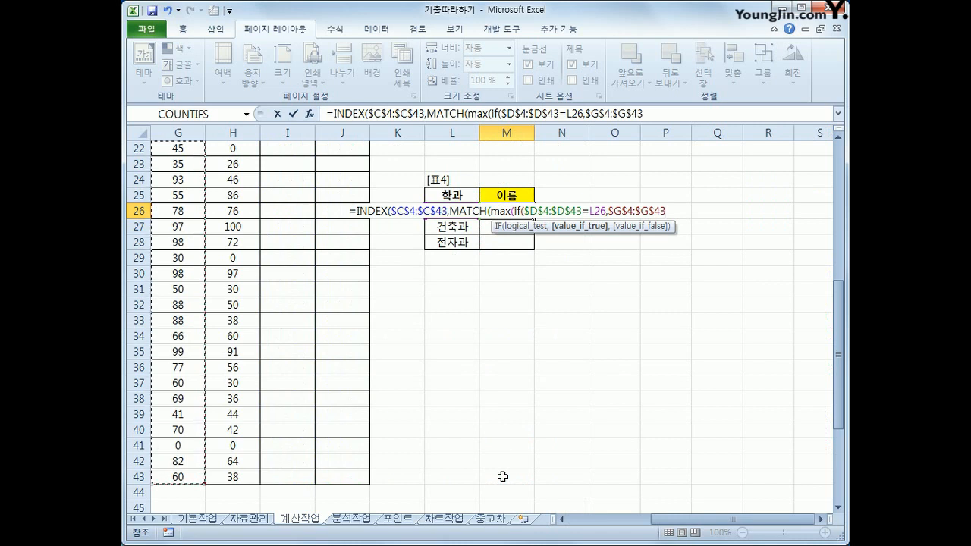
type(")")
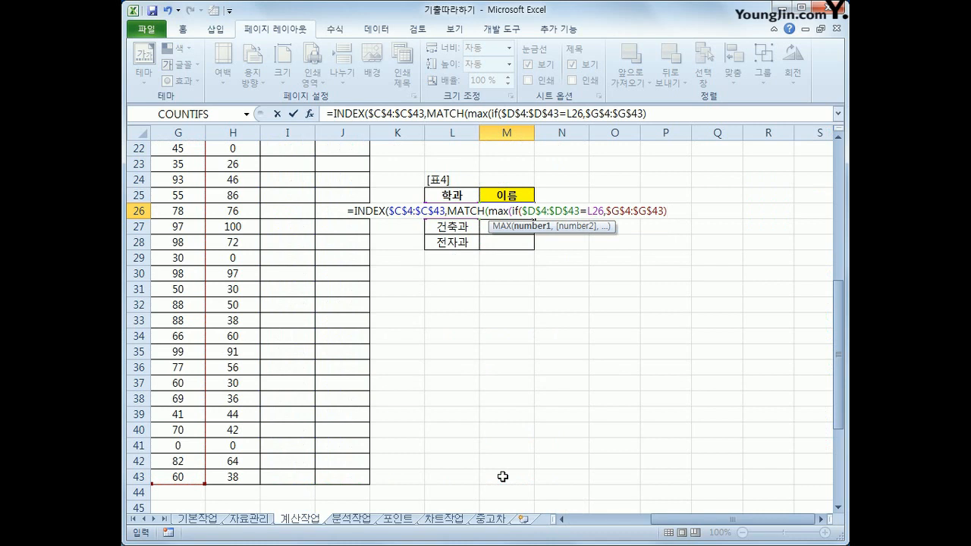
type(")")
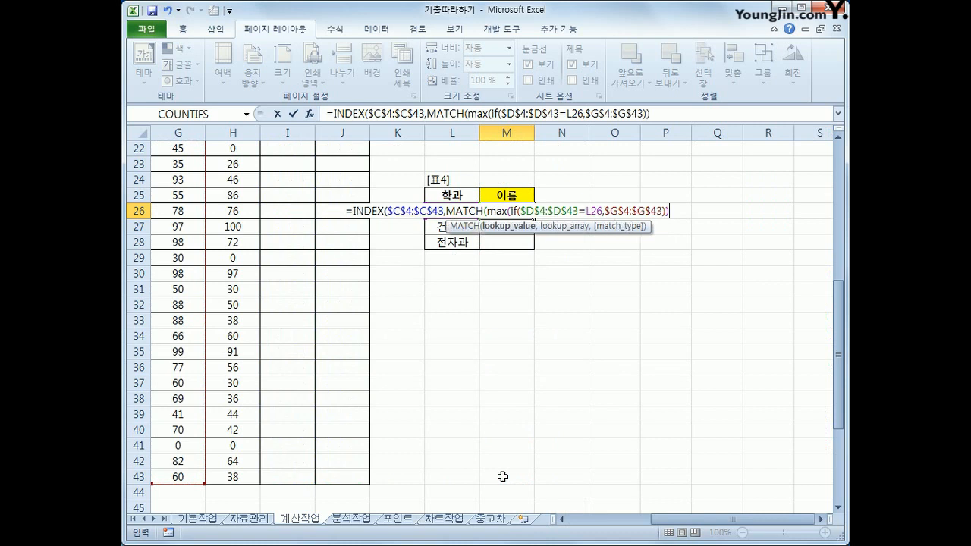
type(",")
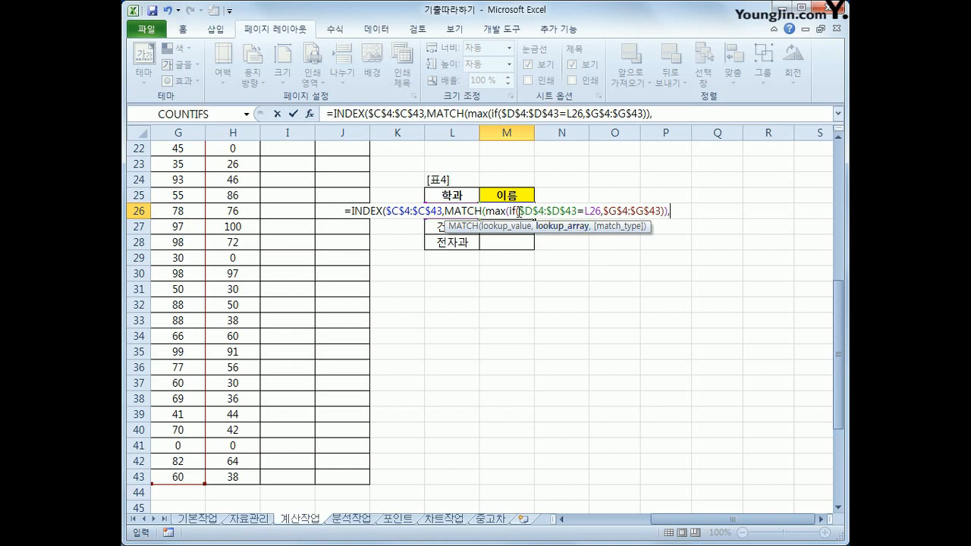
Copy the IF arguments $D$4:$D$43=L26,$G$4:$G$43 and paste them as MATCH's lookup array.
left_click_drag(519, 211, 663, 213)
key("ctrl+c")
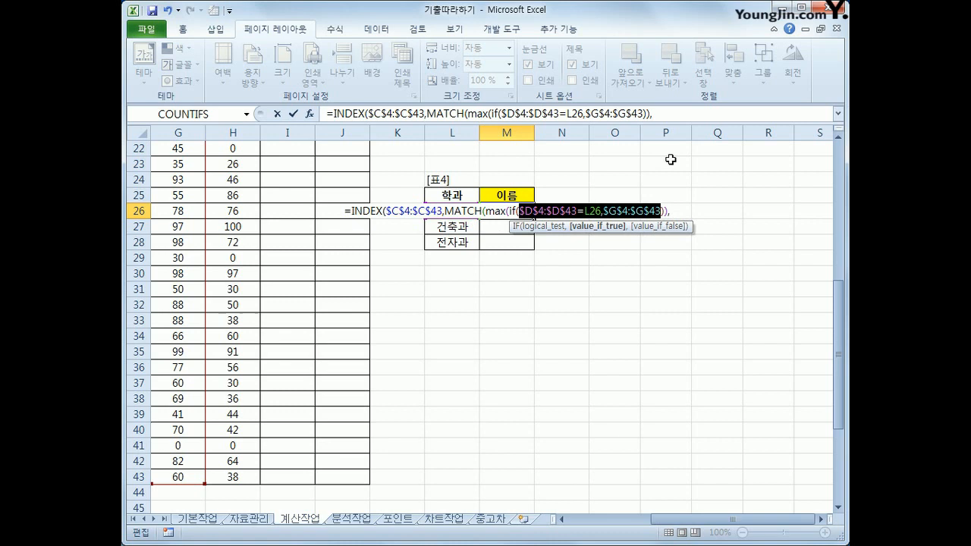
left_click(665, 115)
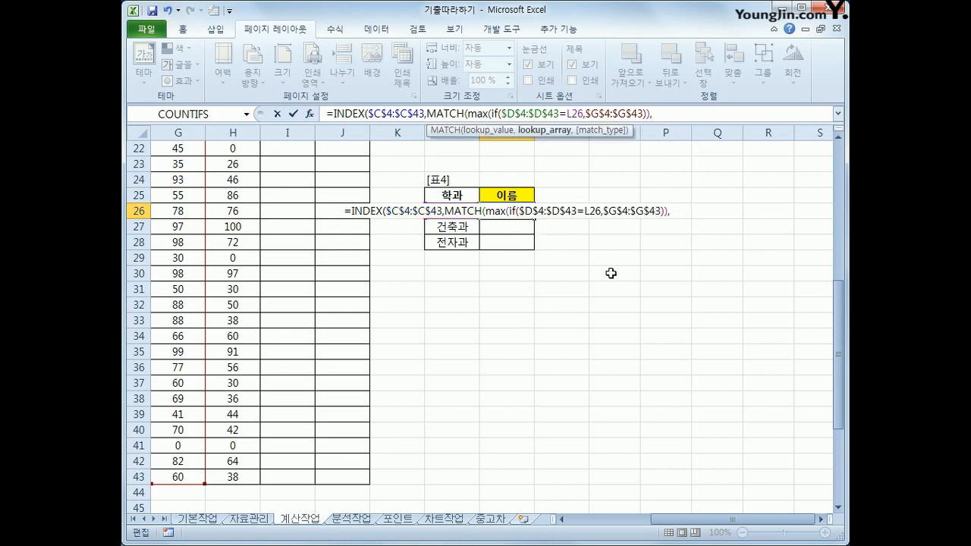
key("ctrl+v")
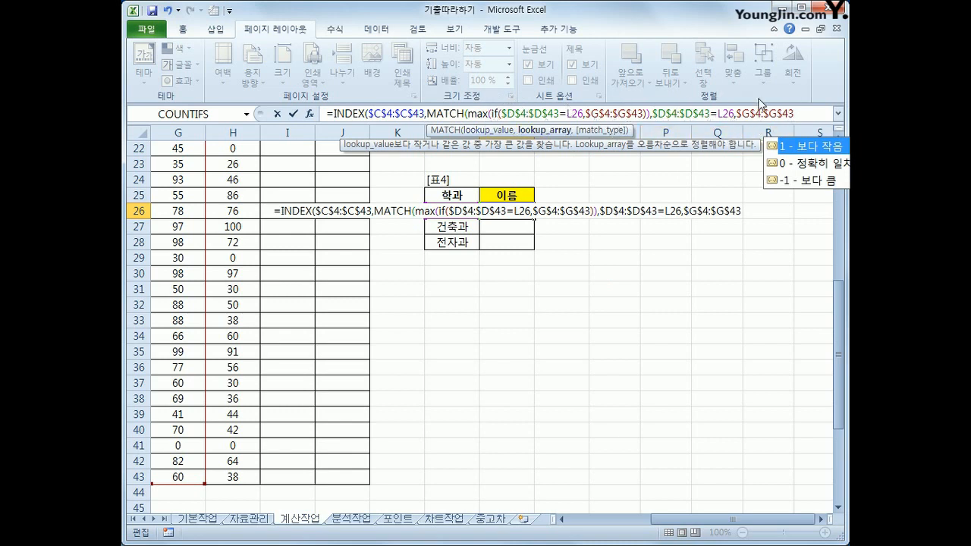
Set MATCH's match type to 0, close MATCH and INDEX, and try to enter the formula as an array formula.
type(",")
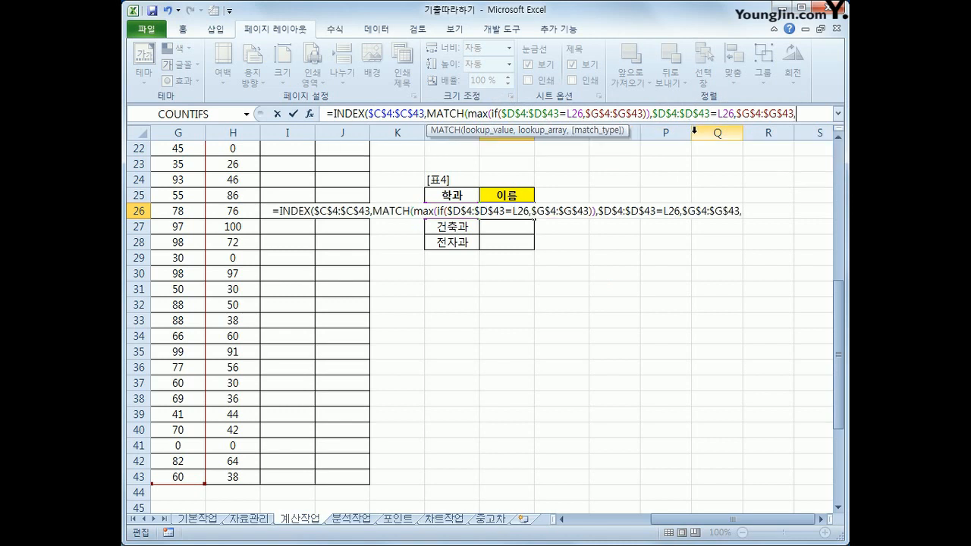
type("0")
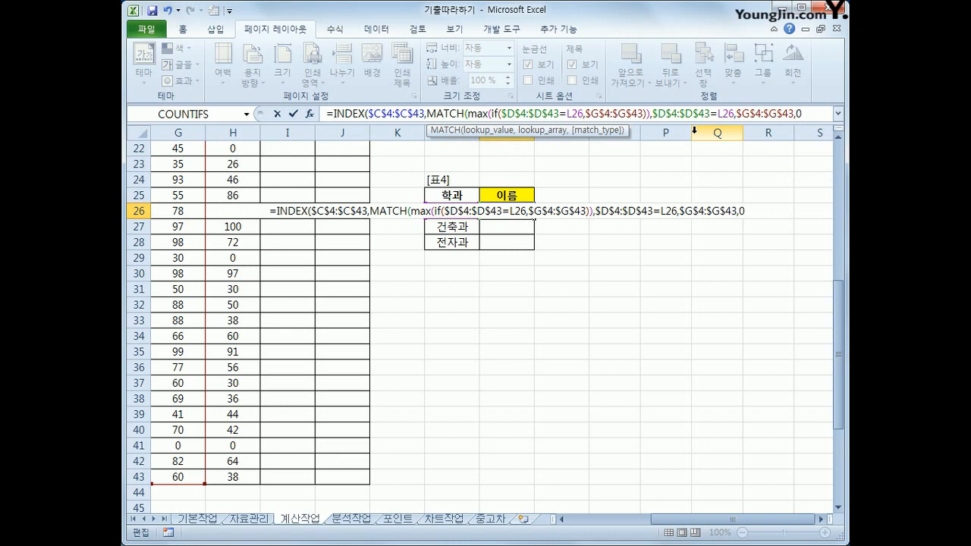
type(")")
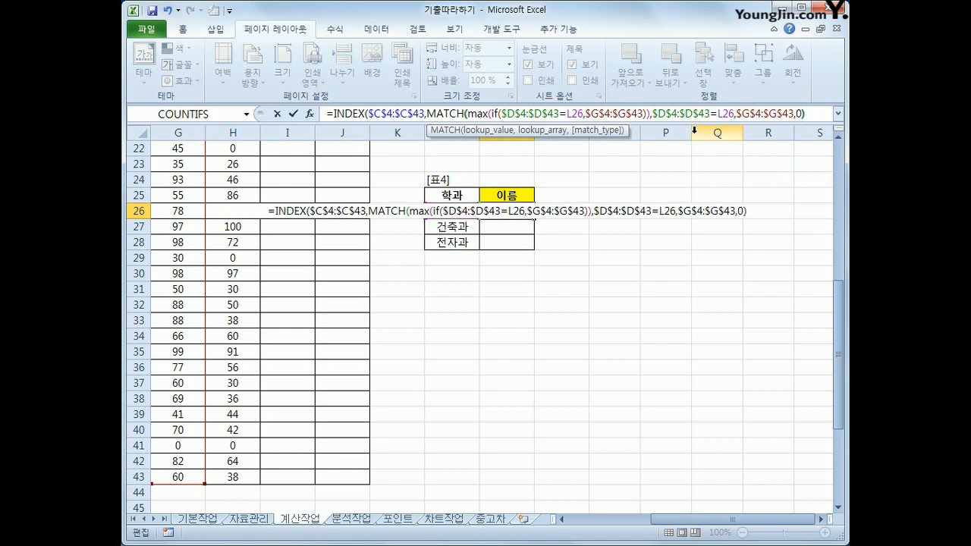
type(")")
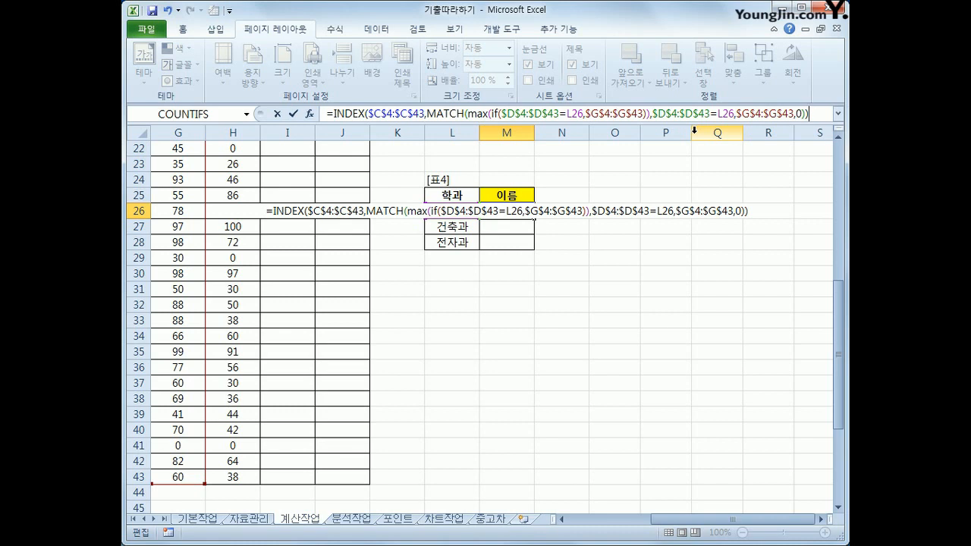
key("ctrl+shift+Return")
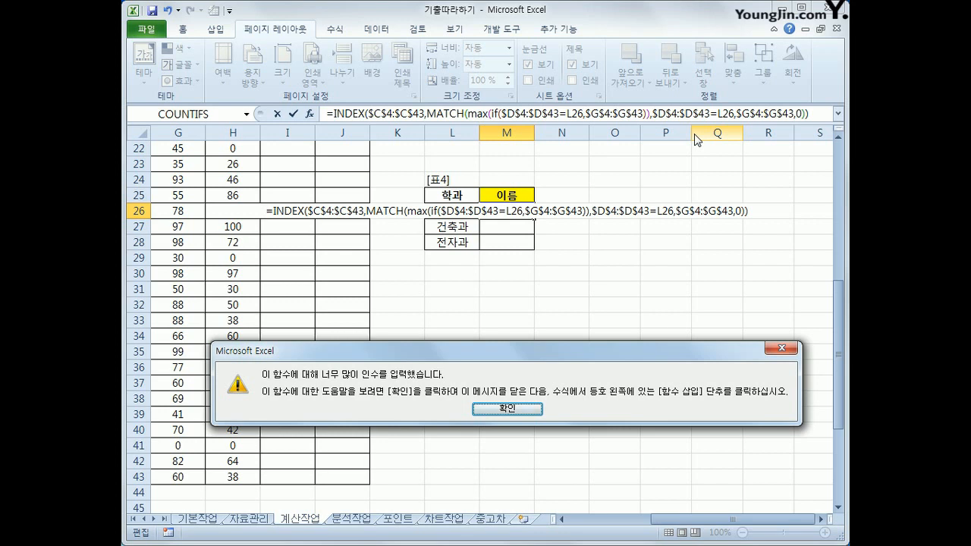
key("Return")
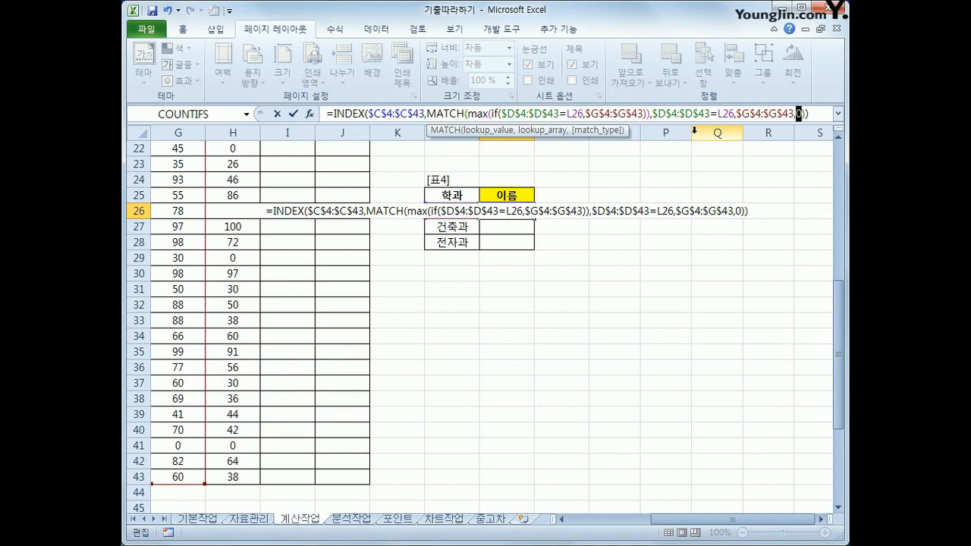
Review the INDEX array, the MAX and IF nesting, and the IF condition in the formula for M26.
left_click(361, 113)
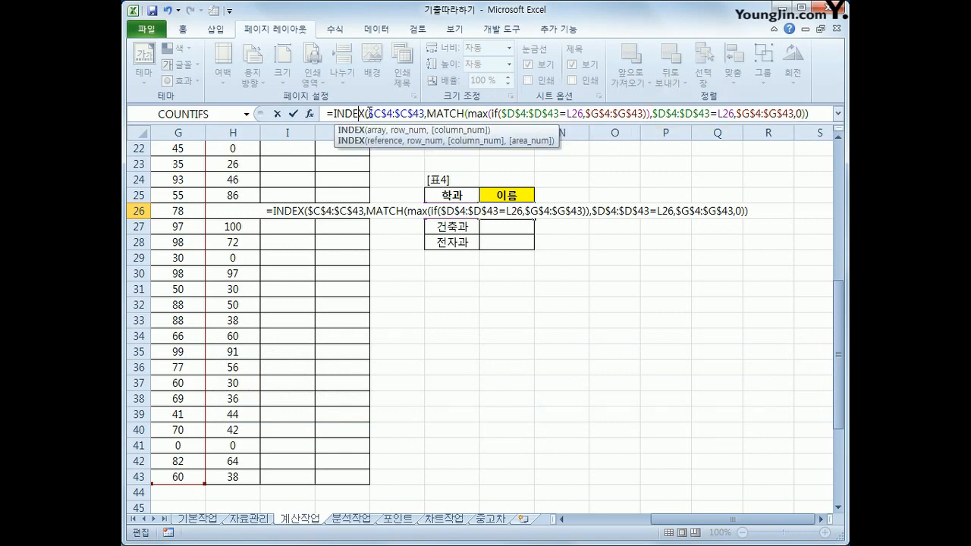
left_click_drag(370, 113, 425, 114)
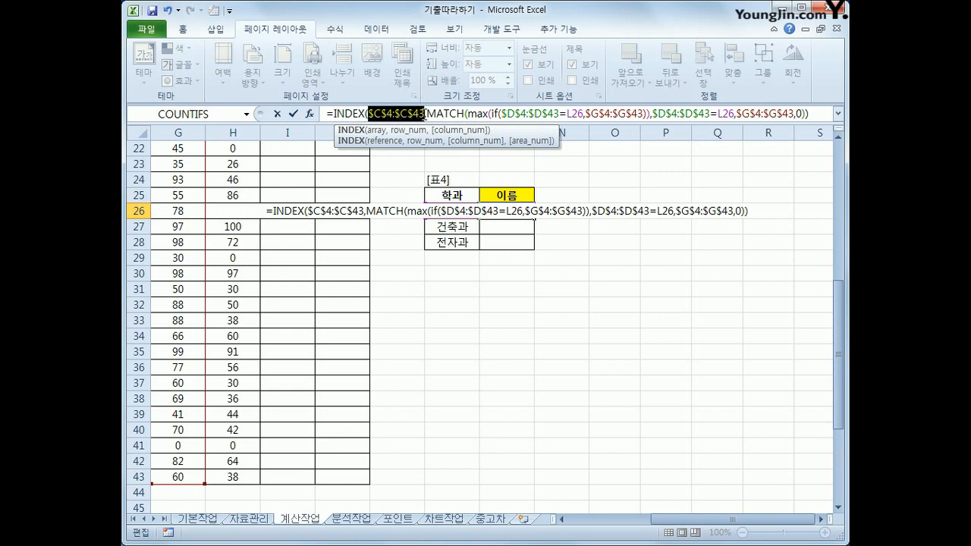
left_click(428, 113)
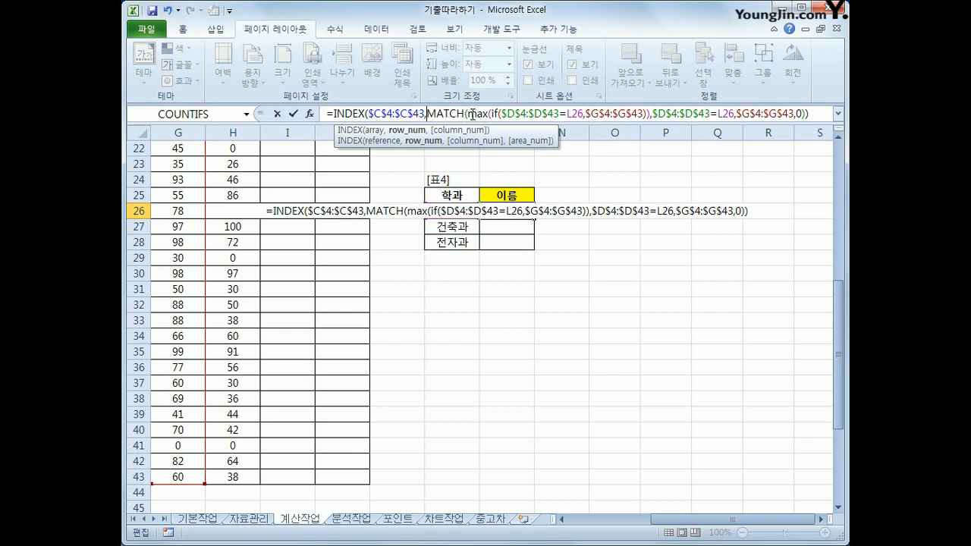
left_click_drag(468, 113, 489, 115)
left_click_drag(489, 115, 488, 114)
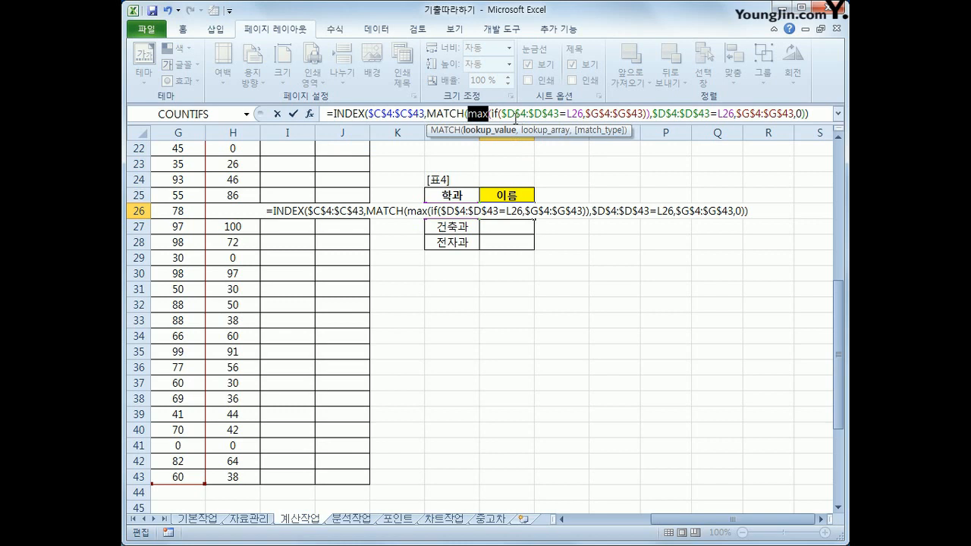
left_click(498, 114)
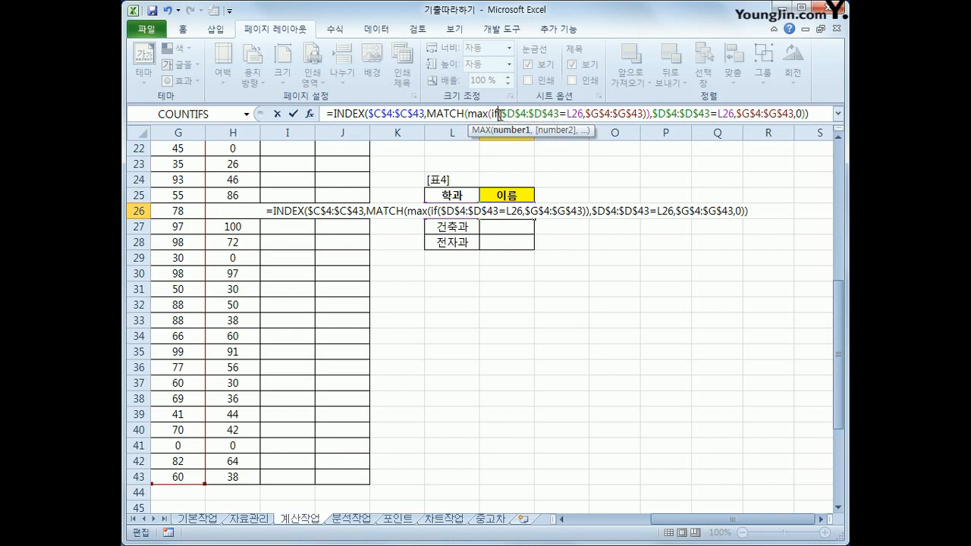
left_click_drag(500, 114, 582, 114)
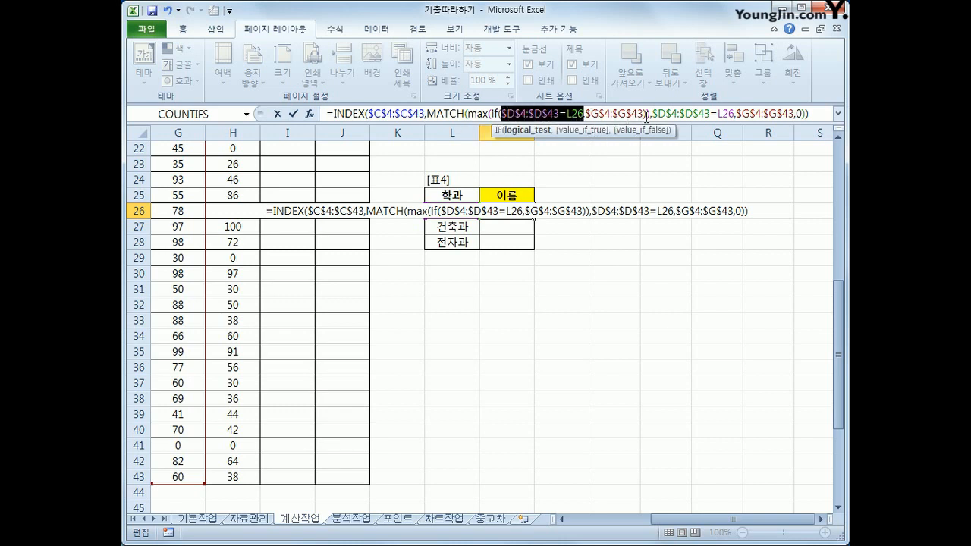
left_click(646, 114)
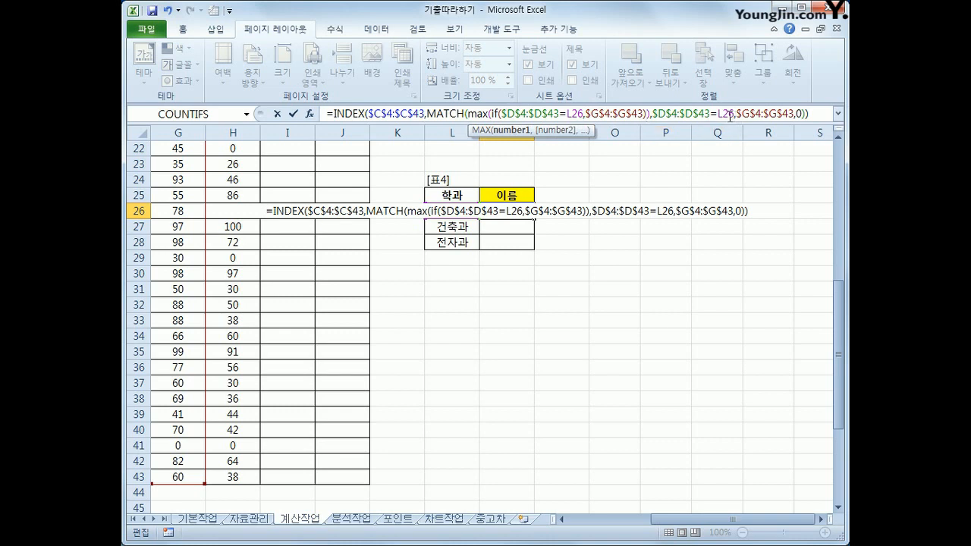
Rewrite MATCH's lookup array as the parenthesised department condition multiplied by the scores, ($D$4:$D$43=L26)*$G$4:$G$43.
key("Right")
key("Right")
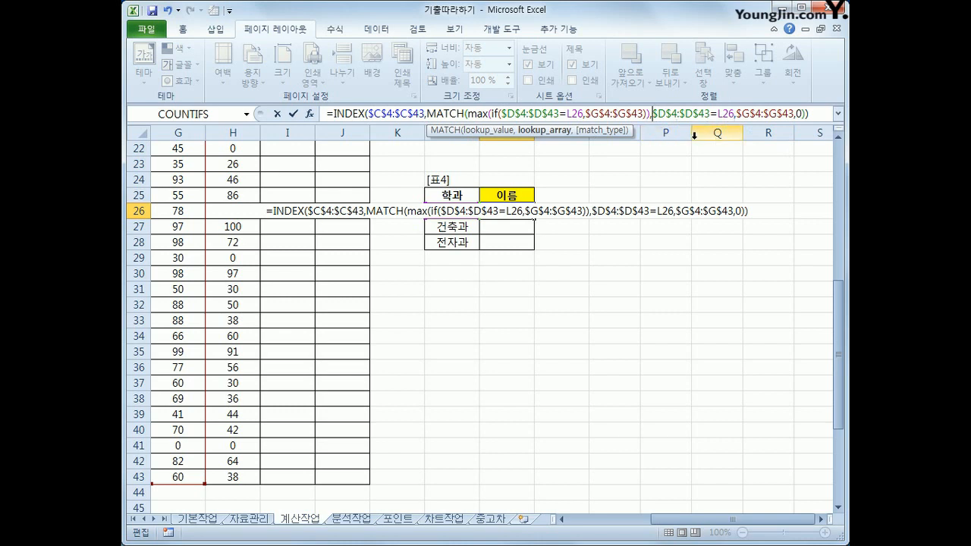
type("(")
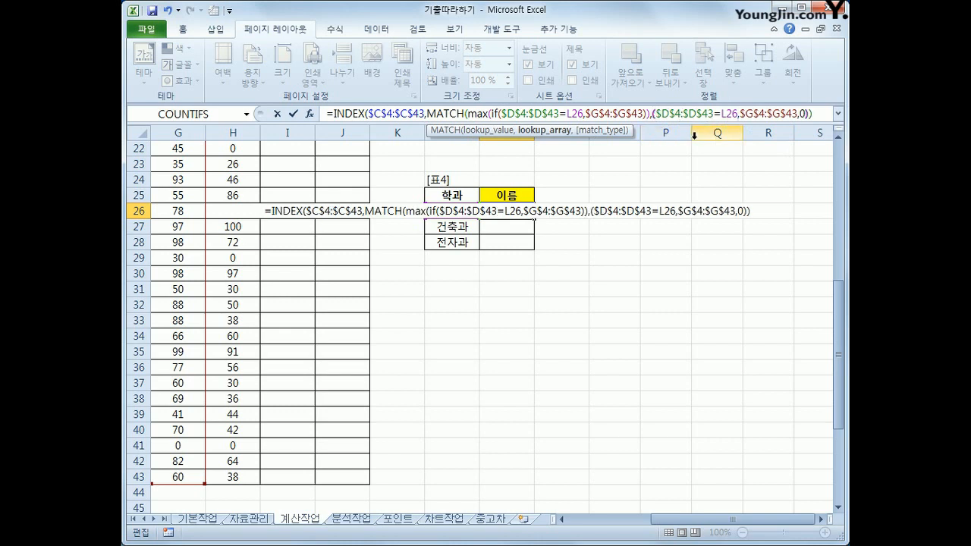
left_click(739, 114)
key("BackSpace")
type("*")
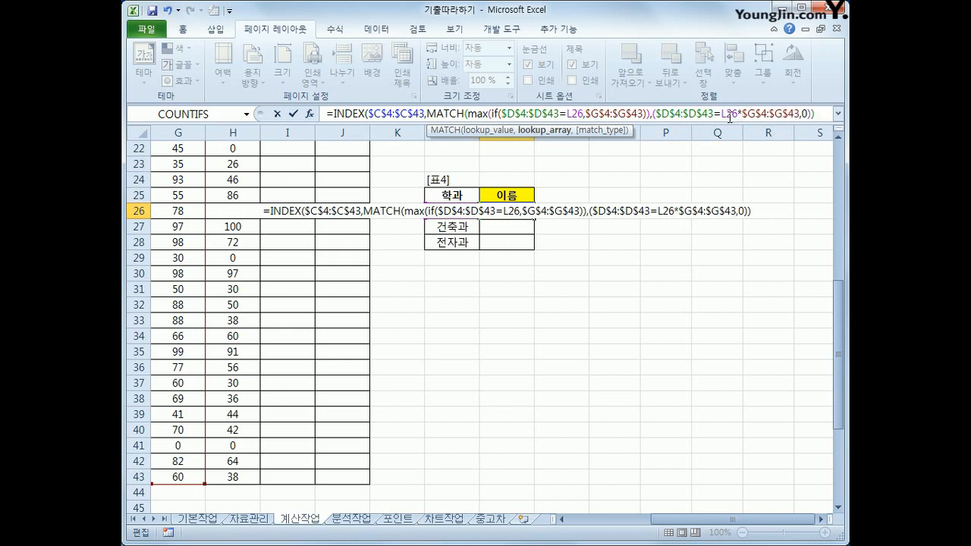
left_click(798, 114)
left_click(735, 113)
type(")")
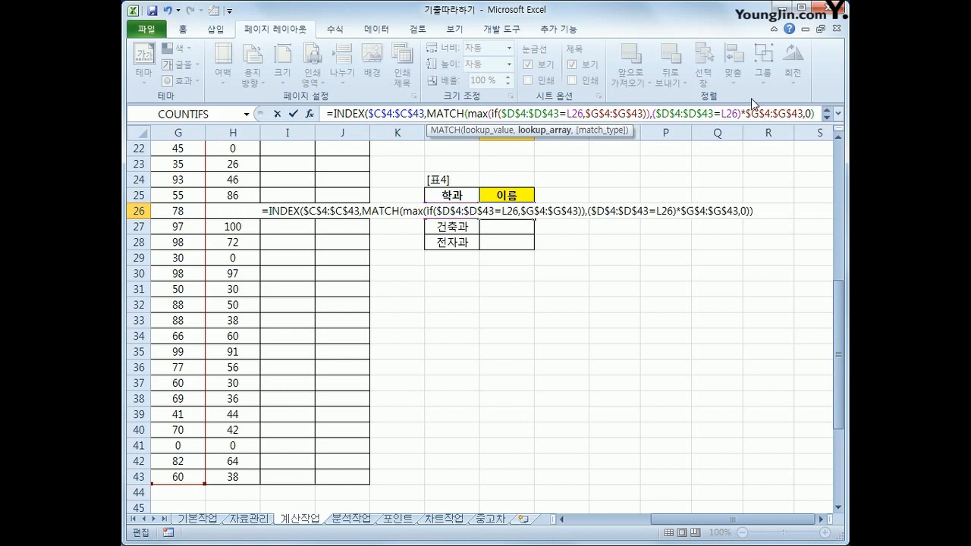
Enter the 표4 name formula in M26 as an array formula and fill it down to M28.
left_click(813, 114)
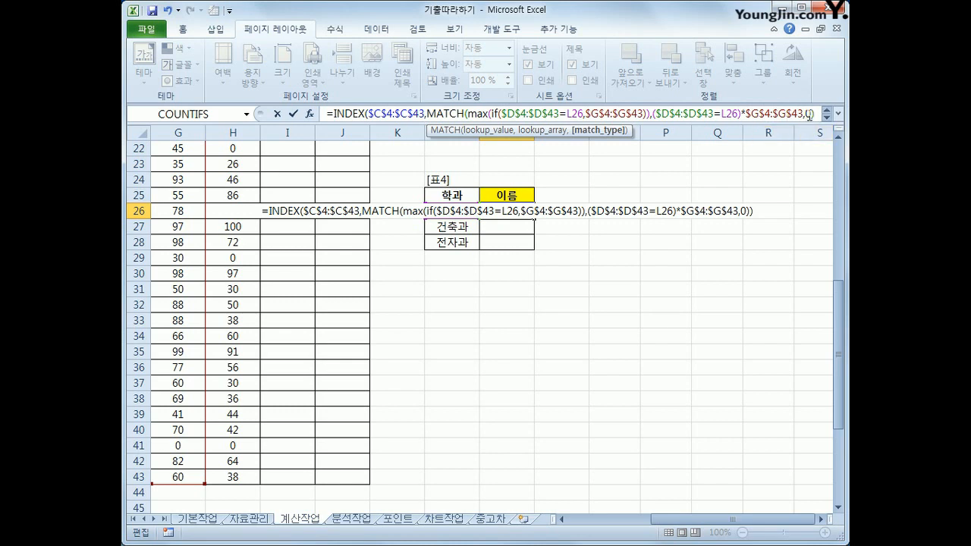
left_click(817, 115)
left_click(827, 118)
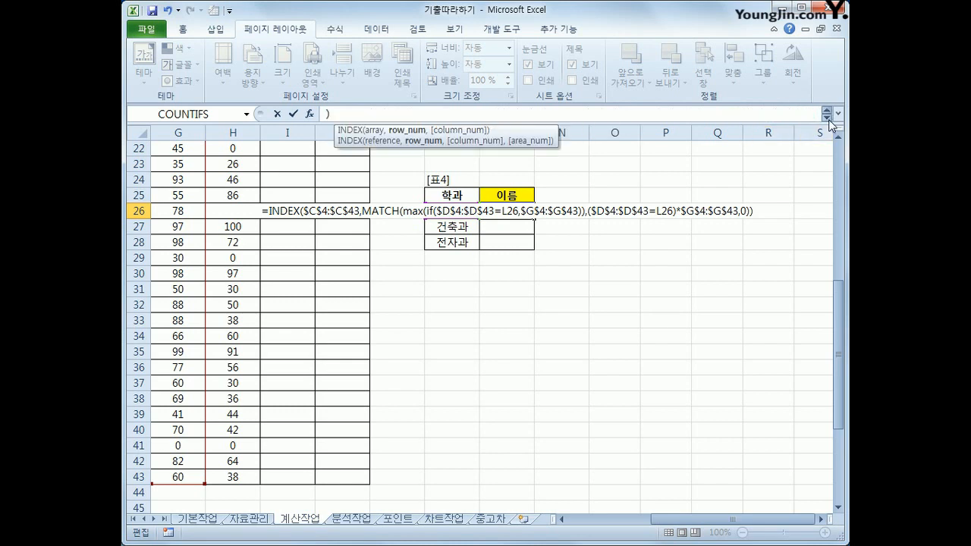
left_click(838, 113)
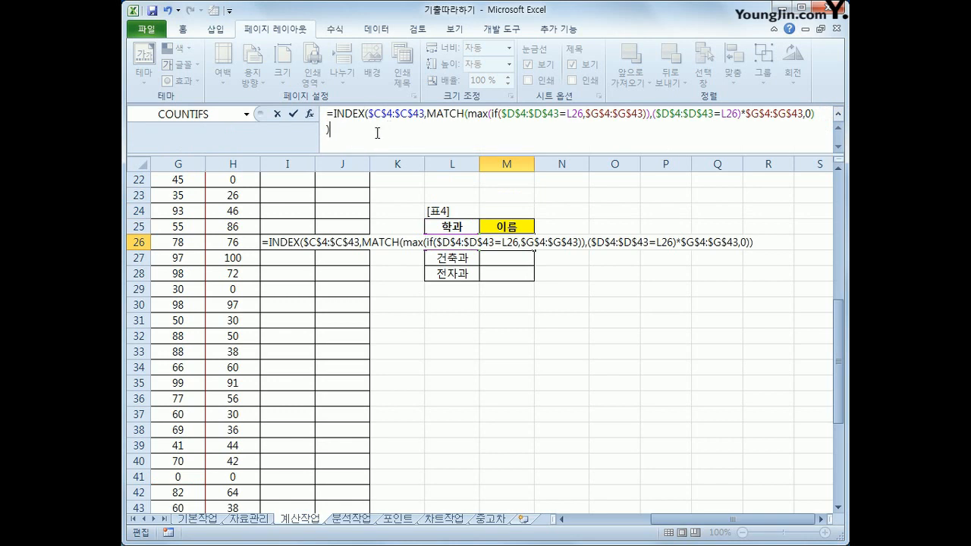
key("ctrl+shift+Return")
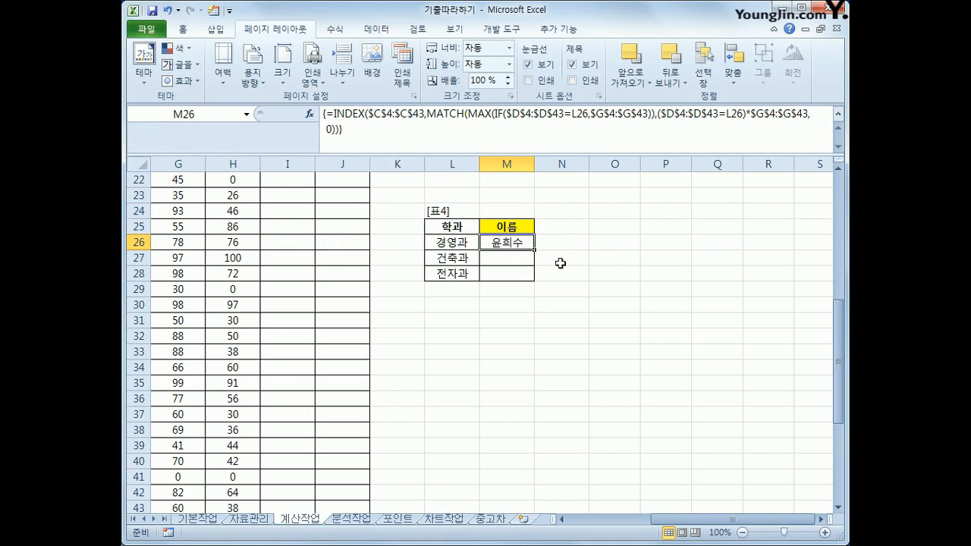
left_click_drag(534, 249, 534, 280)
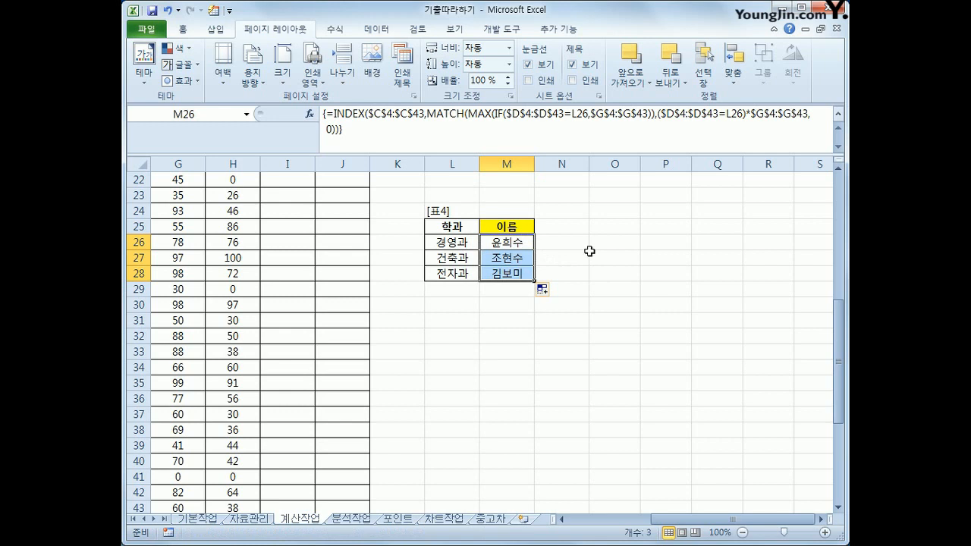
left_click(838, 115)
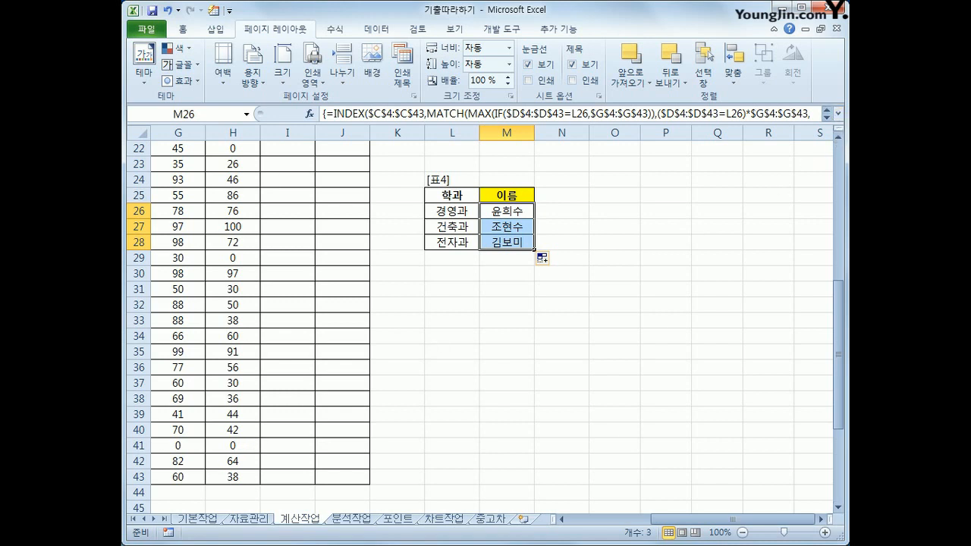
left_click(503, 240)
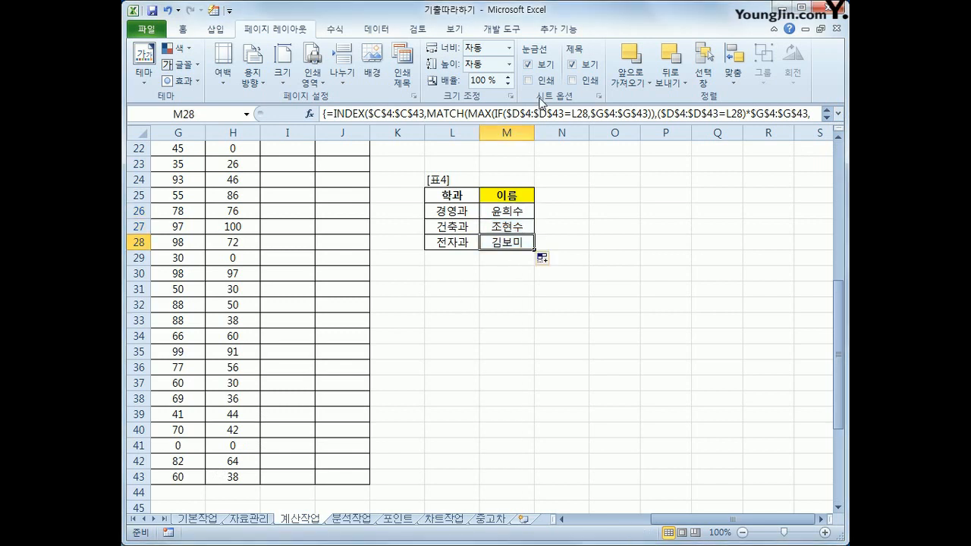
Open the Visual Basic editor and insert a new module in the workbook's project.
left_click(525, 32)
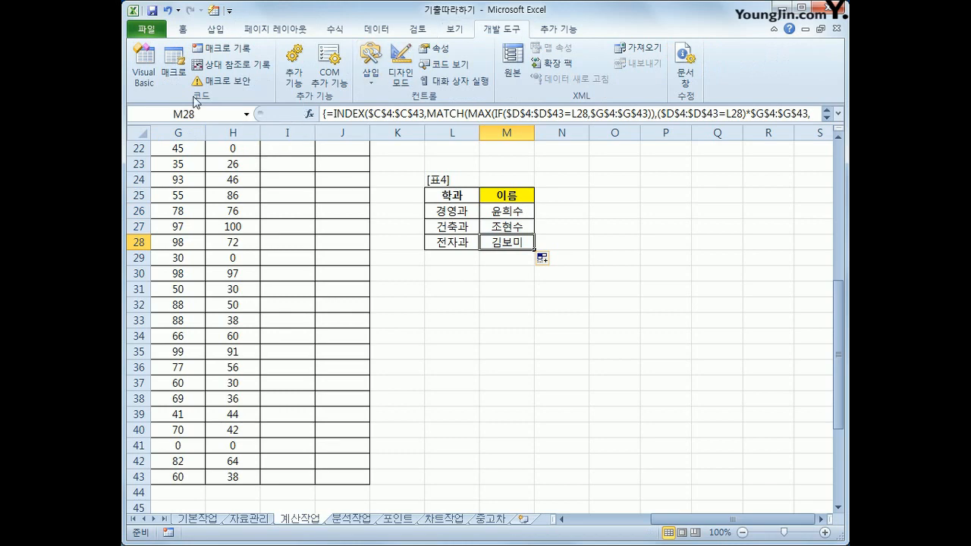
left_click(145, 79)
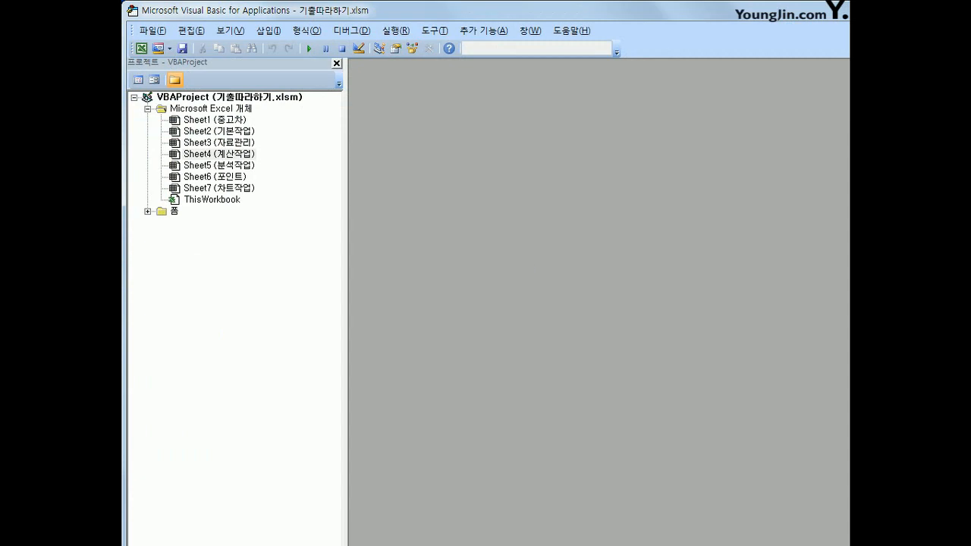
mouse_move(659, 11)
left_mouse_down()
mouse_move(659, 261)
mouse_move(670, 25)
left_mouse_up()
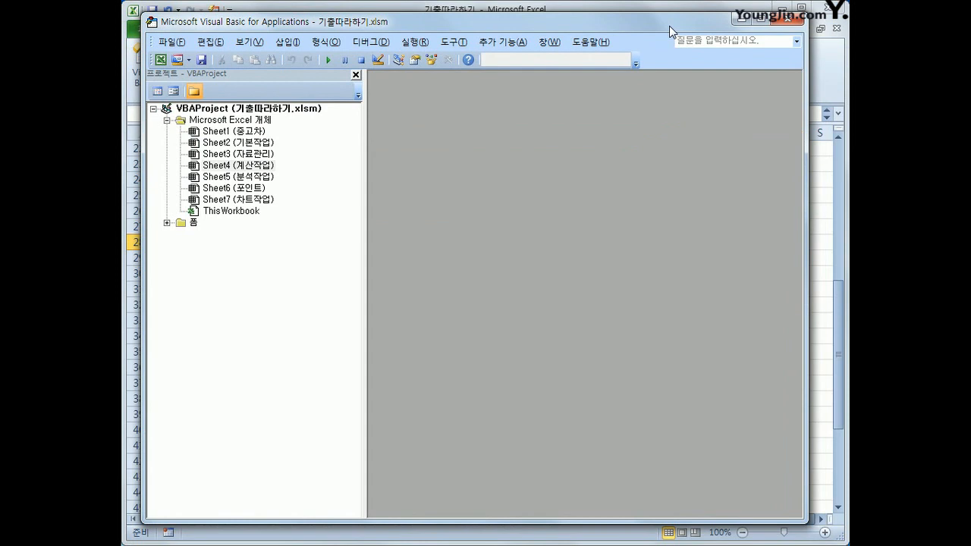
left_click(288, 42)
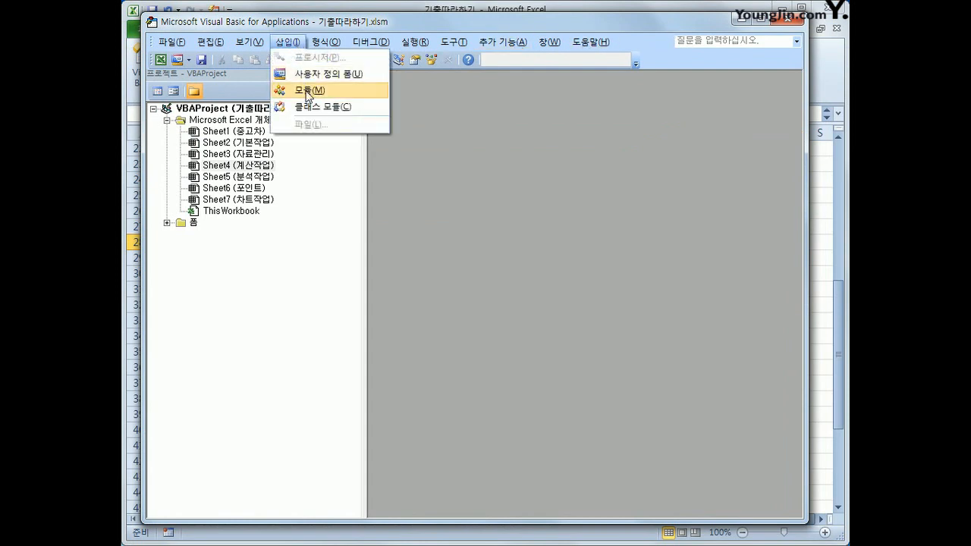
left_click(307, 91)
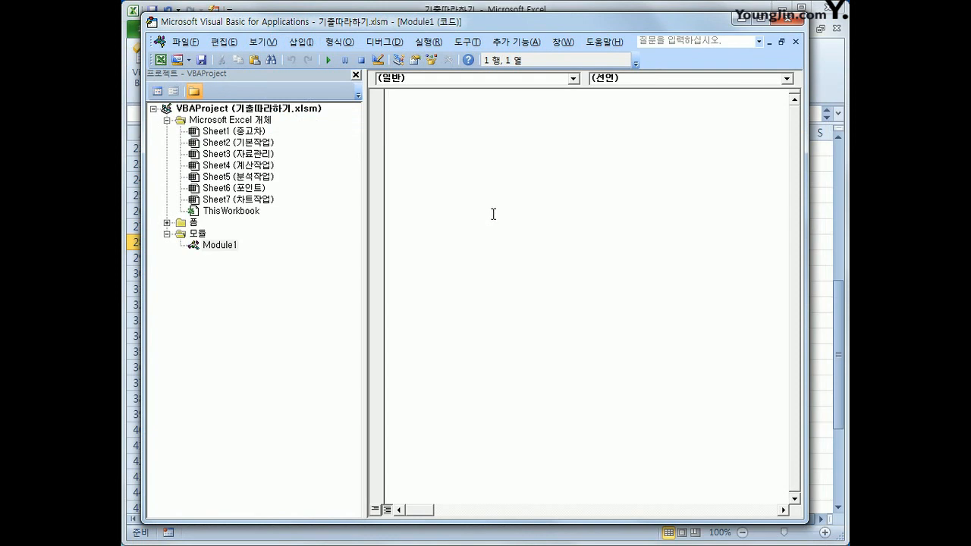
Declare the public function fn총점 with the arguments 출석, 과제, 중간고사 and 기말고사.
type("pubic")
key("BackSpace")
key("BackSpace")
key("BackSpace")
type("lic function fn")
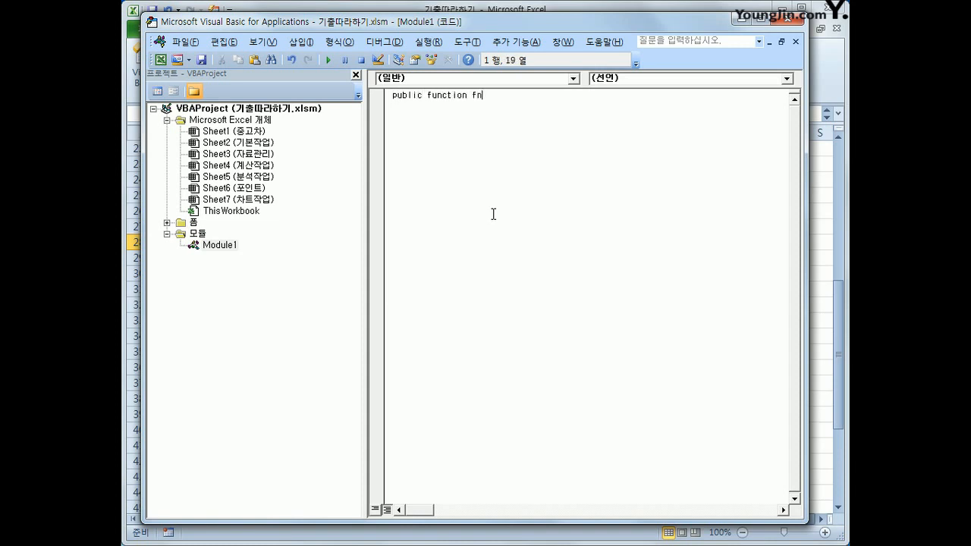
type("총점(출석, 과제, 중간고사")
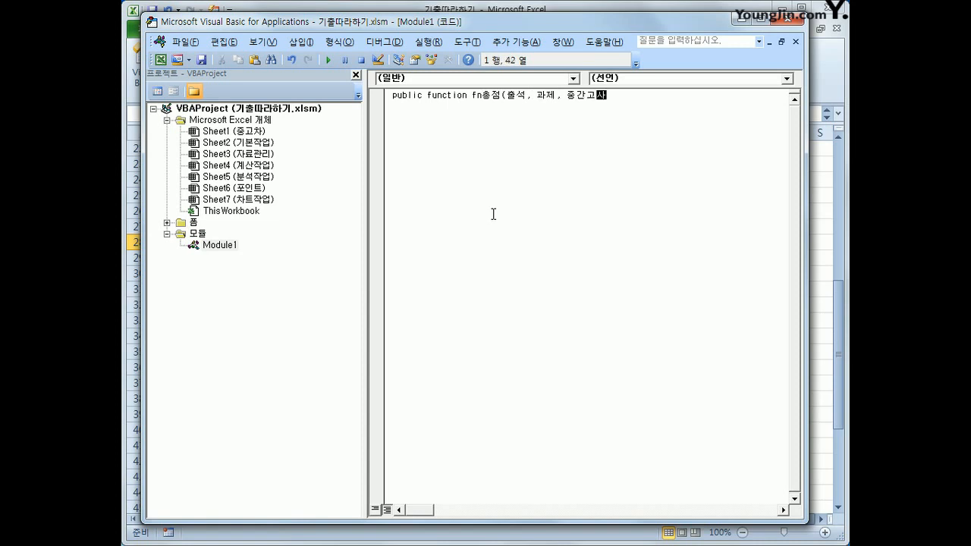
type(", 기말고사)")
key("Return")
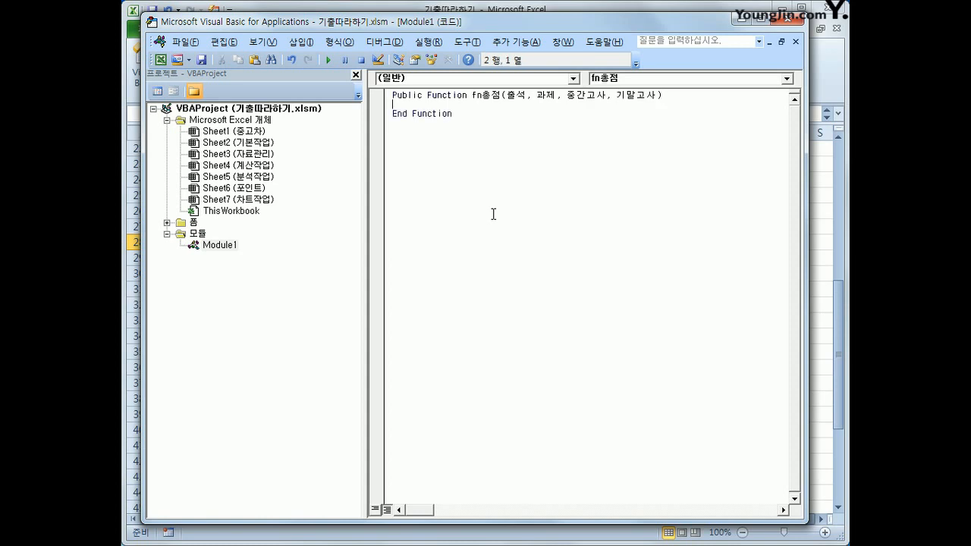
Write the function's calculation line as fn총점 = 출석 + 과제 + 중간고사 * 0.3 + 기말고사 * 0.3.
key("Return")
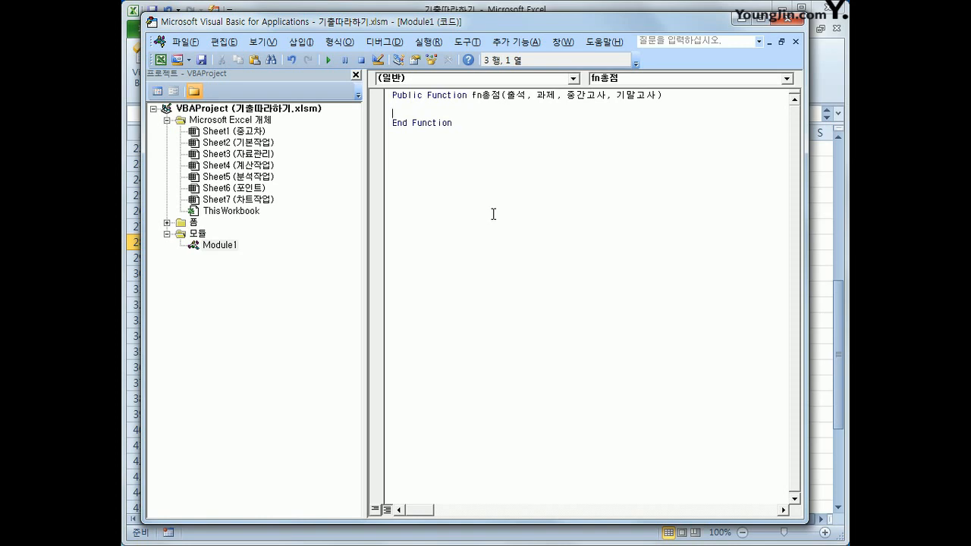
key("Tab")
type("fn 총점 = 출석 + 과제")
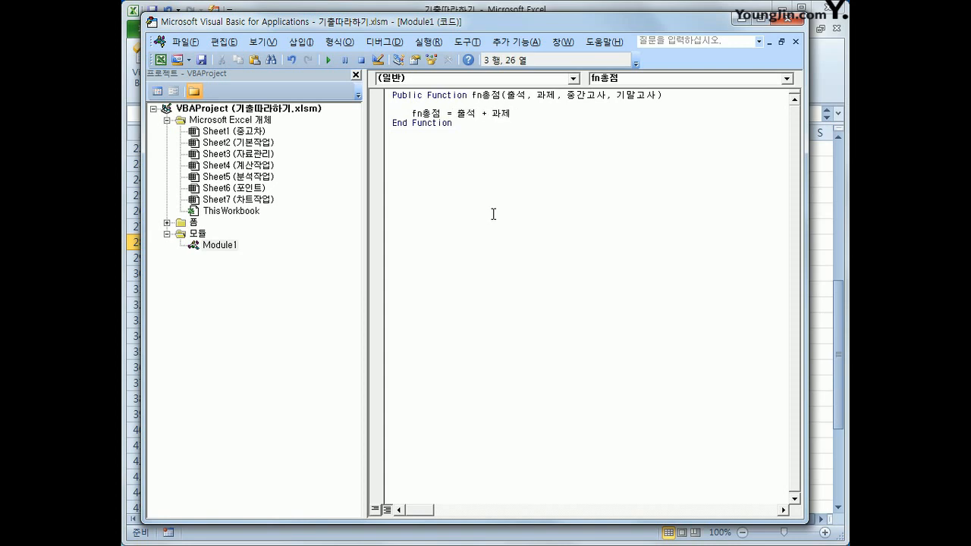
type(" + 중간고사 * 0.3 + 기말고사 * 0.3")
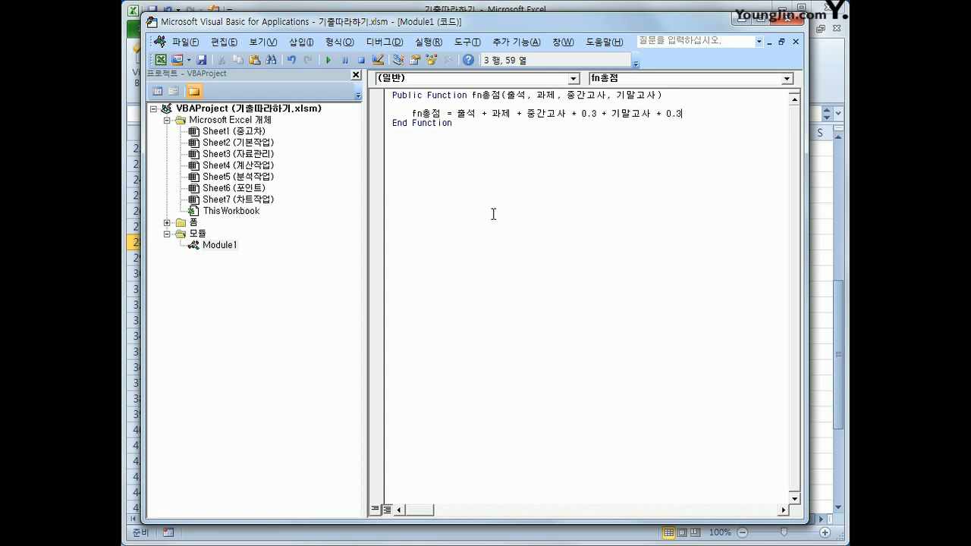
key("Return")
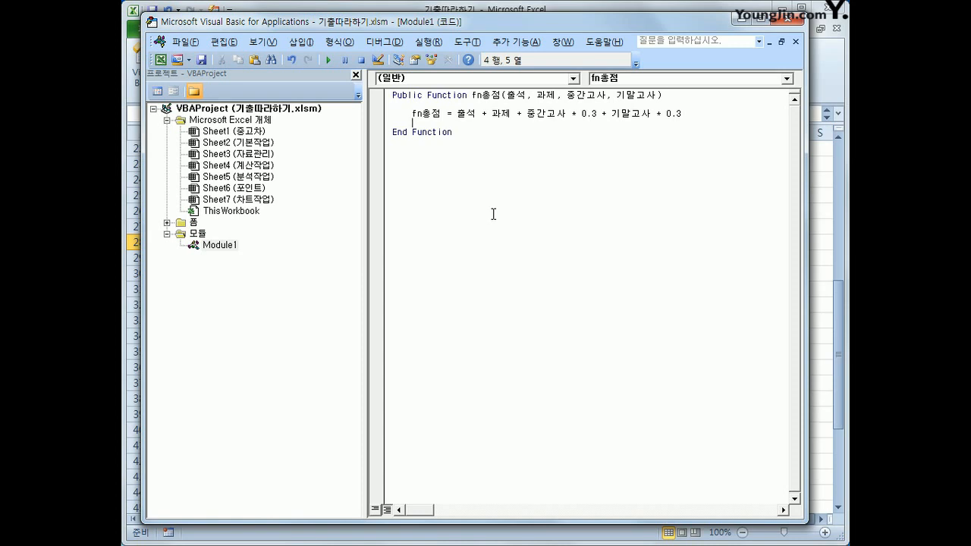
Insert the condition If 출석 = 0 Or 중간고사 = 0 Or 기말고사 = 0 Then above the calculation line.
key("Up")
key("Home")
key("Return")
key("Up")
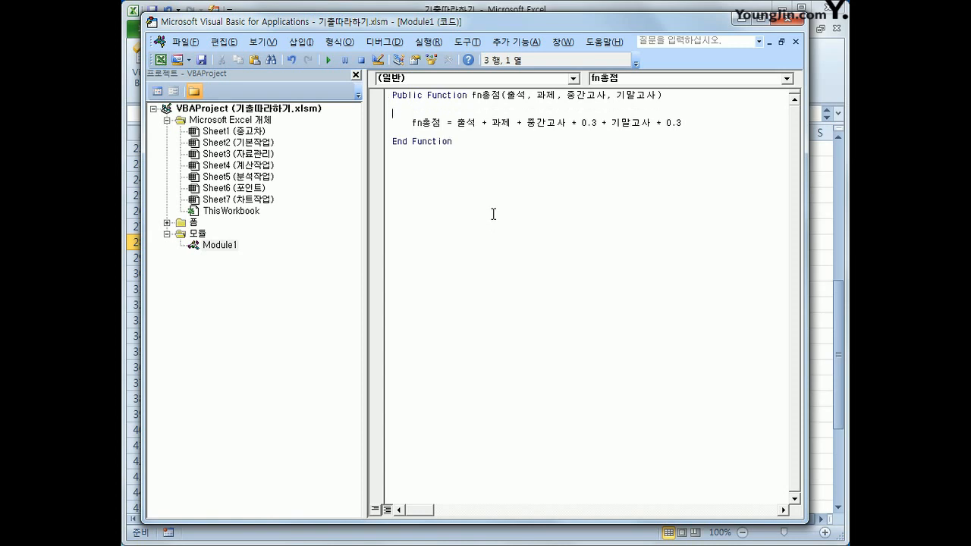
key("Tab")
type("ㅌ")
key("BackSpace")
type("if c")
key("BackSpace")
type("출석 = 0 or 중간고사 =0 or ")
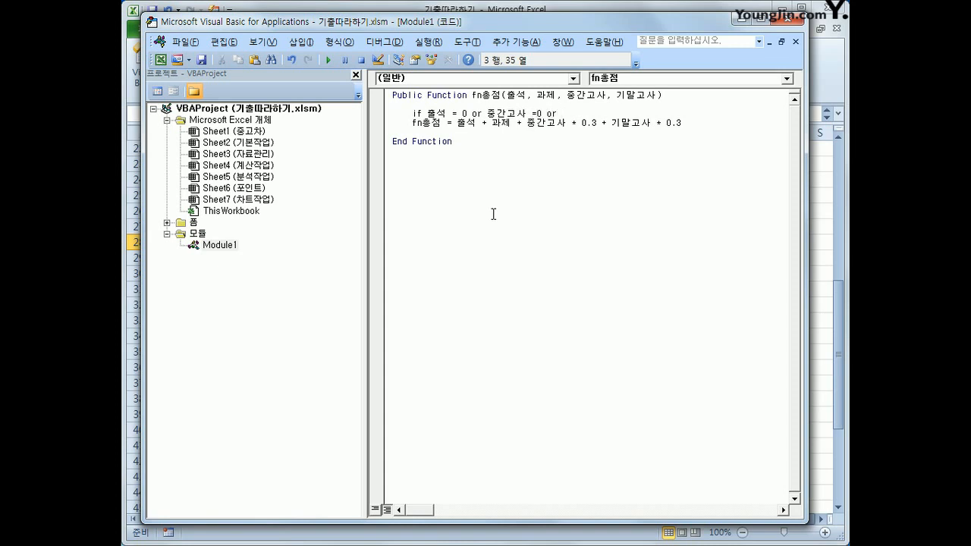
type("기말고사 =0 then")
Indent the calculation line and insert fn총점 = 0 above it as the result of the If condition.
key("Down")
key("Home")
key("Tab")
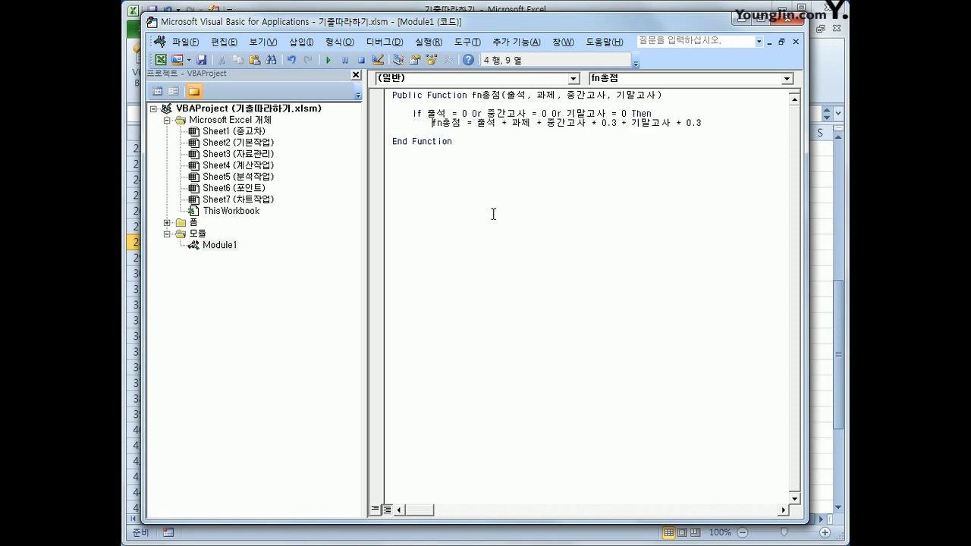
key("End")
key("Home")
key("Return")
key("Up")
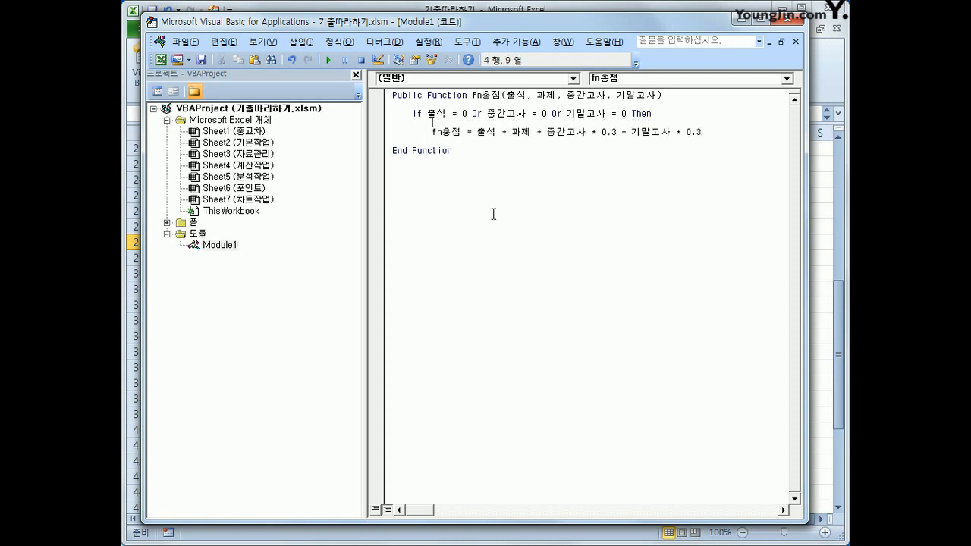
type("fn총점 = 0")
key("Return")
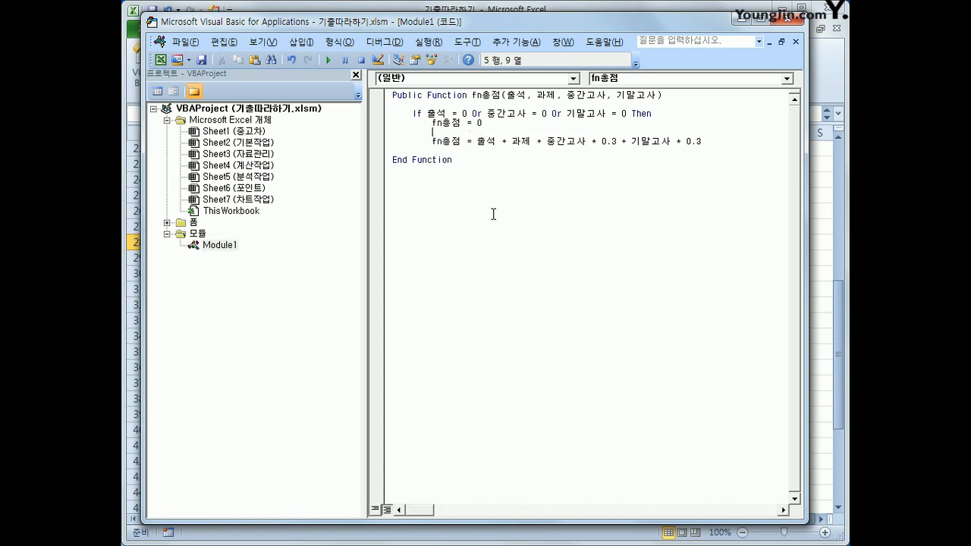
Add Else before the calculation line and close the block with End If after it.
key("BackSpace")
type("else")
key("Down")
key("End")
key("Return")
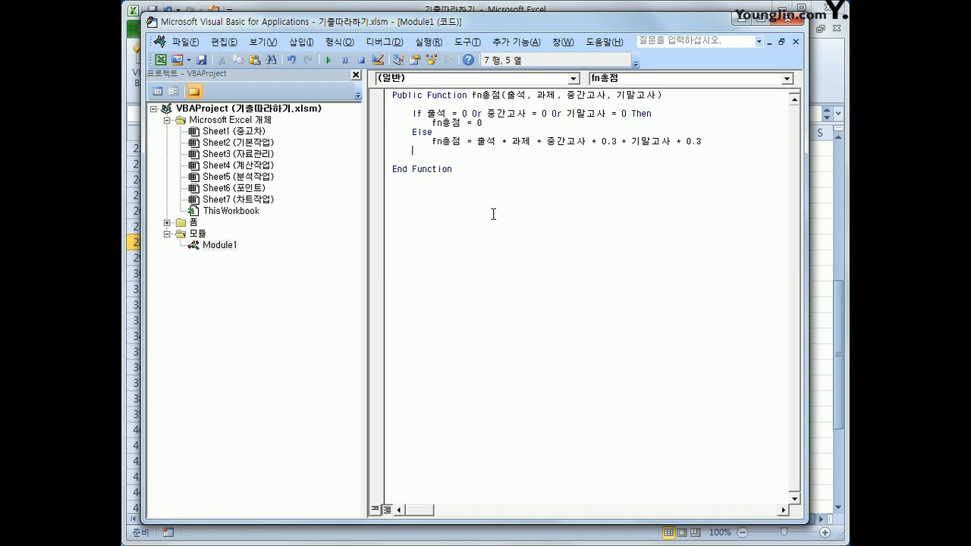
type("end if")
Review the finished If block of fn총점, checking its conditions and the weighted calculation line.
key("Up")
key("Up")
key("Up")
key("Up")
key("Up")
key("Up")
key("Down")
key("Down")
key("Down")
key("Down")
key("Down")
key("shift+End")
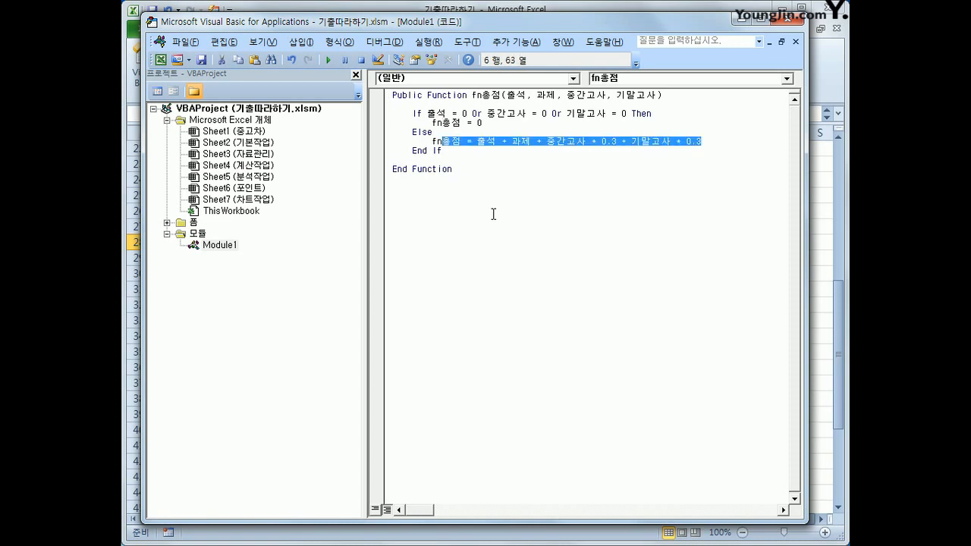
key("Home")
key("Up")
key("Up")
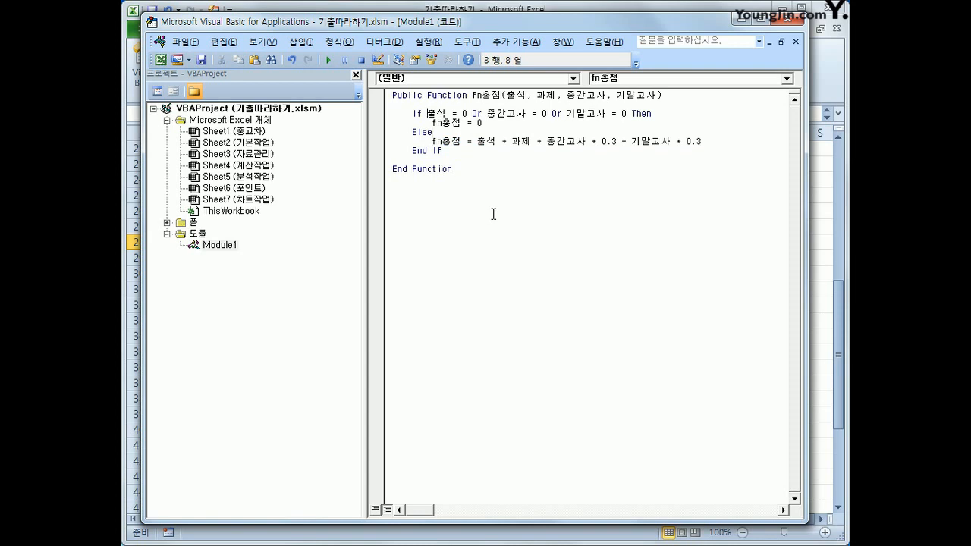
key("shift+Right")
key("shift+Right")
key("shift+Right")
key("shift+Right")
key("shift+Right")
key("shift+Right")
key("shift+Right")
key("shift+Right")
key("shift+Right")
key("shift+Right")
key("shift+Right")
key("shift+Right")
key("shift+Right")
key("shift+Right")
key("shift+Right")
key("shift+Right")
key("shift+Right")
key("shift+Right")
key("shift+Right")
key("shift+Right")
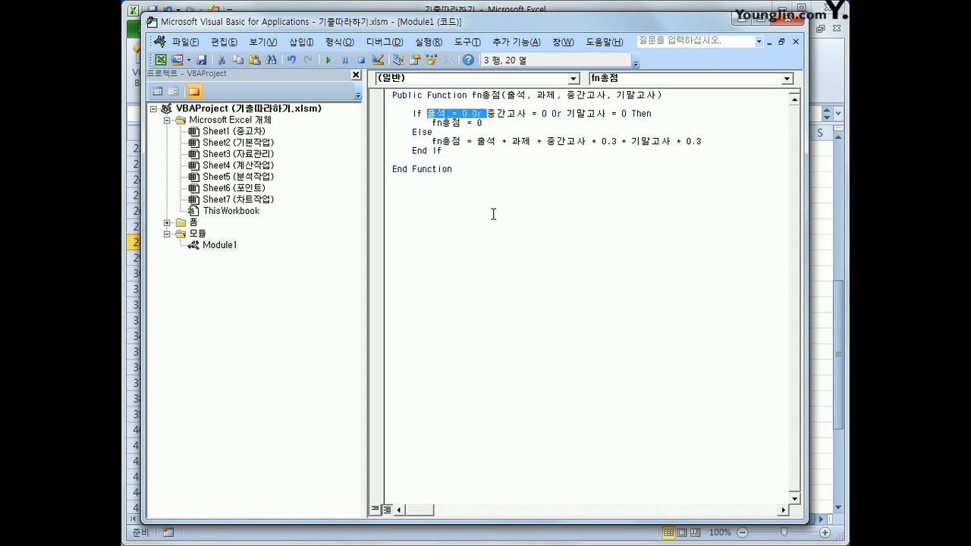
key("Down")
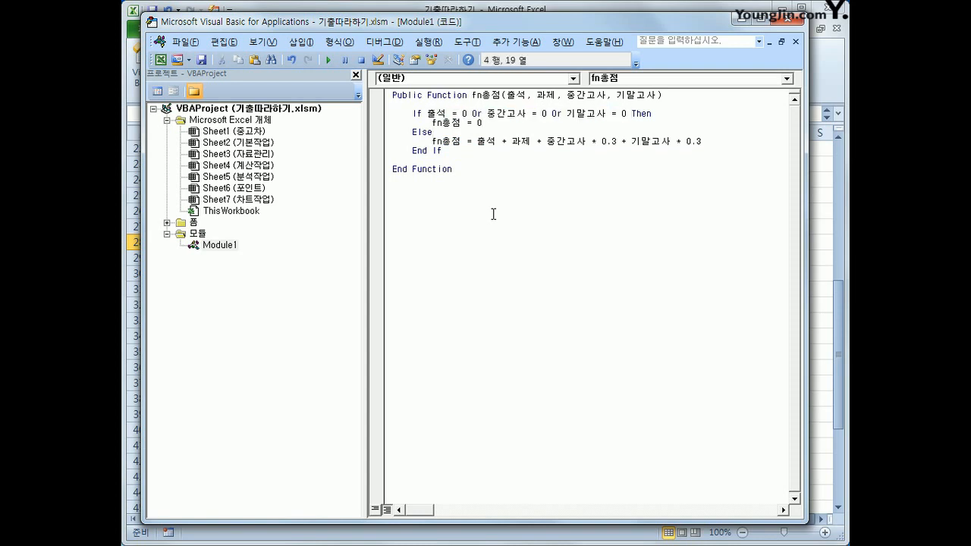
key("Down")
key("Down")
key("Down")
key("Down")
Close the Visual Basic editor and insert the user-defined function fn총점 (사용자 정의) into cell I4 of the 총점 column.
left_click(785, 23)
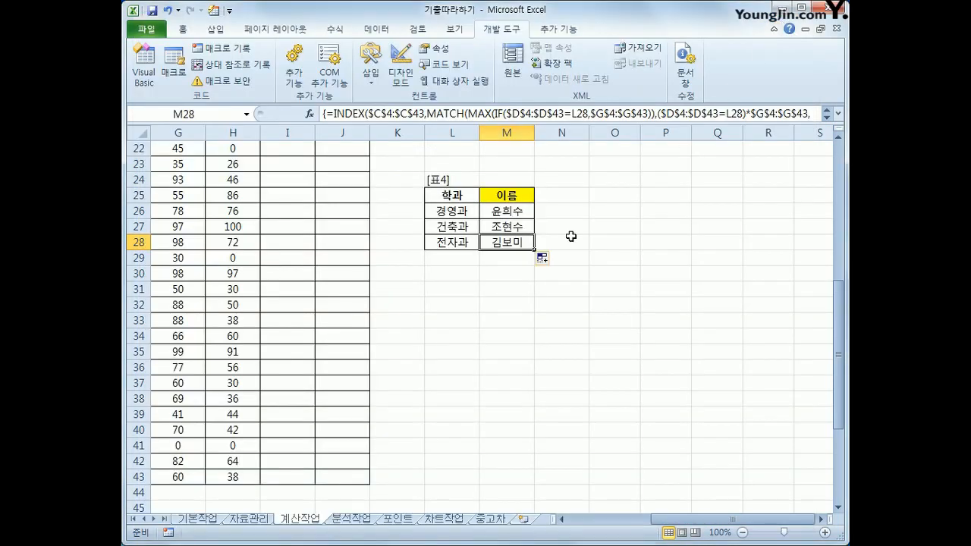
scroll(372, 220, "up", 9)
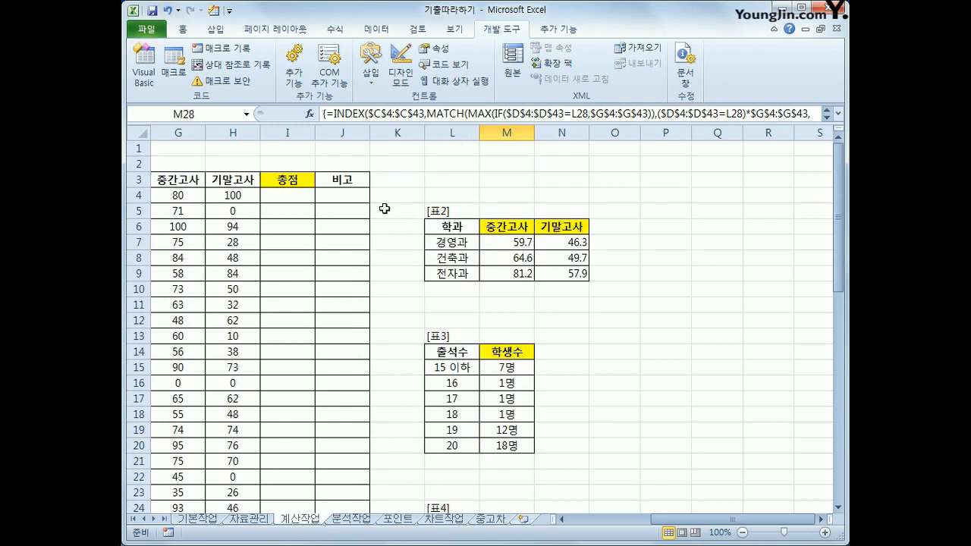
left_click(294, 200)
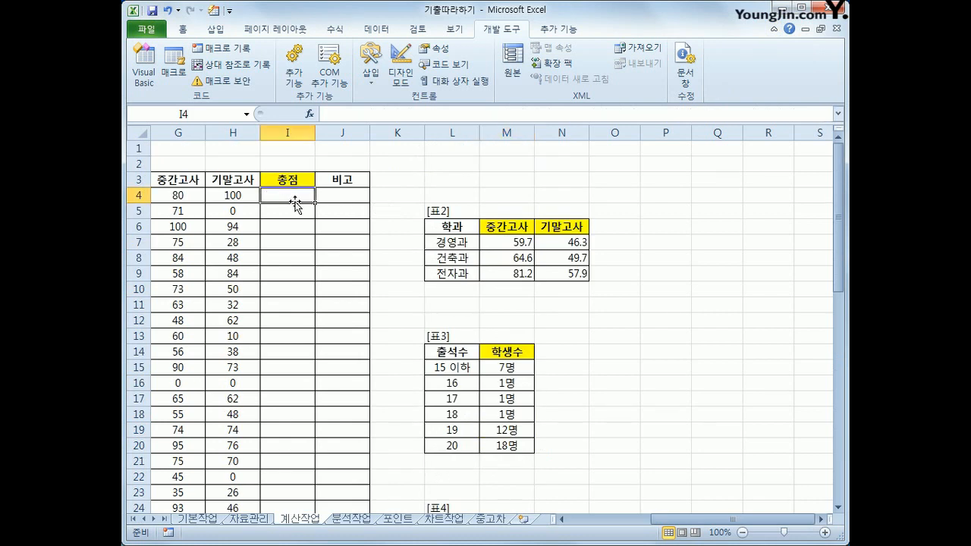
left_click(310, 114)
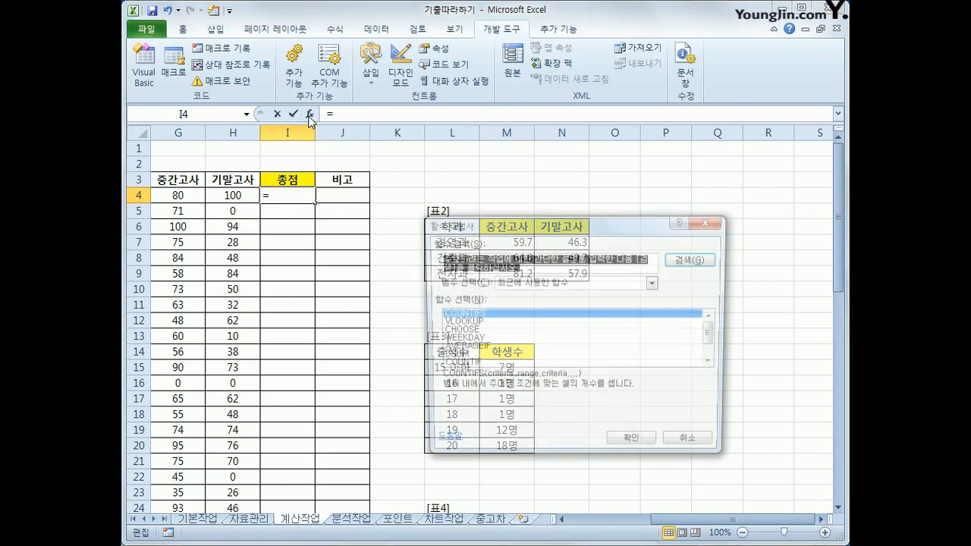
left_click_drag(565, 218, 583, 130)
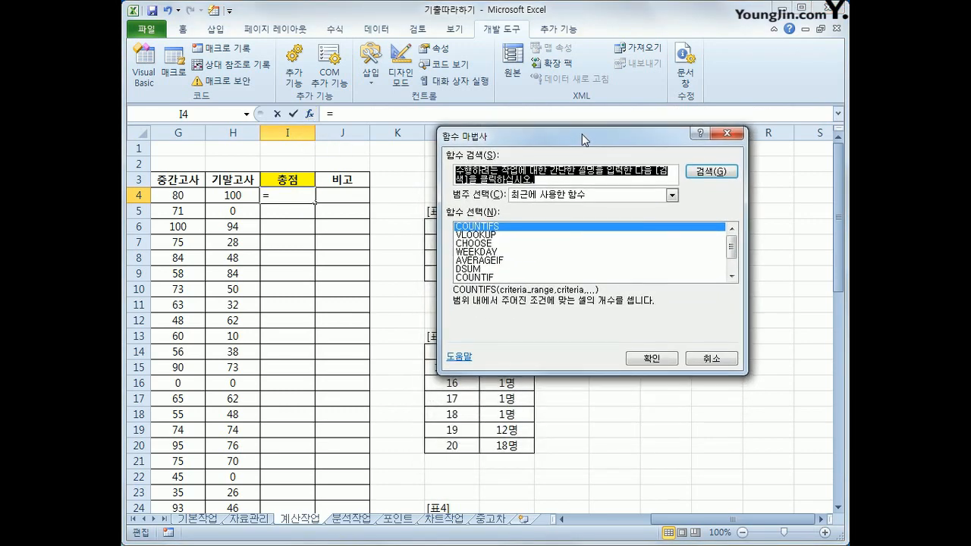
left_click(584, 196)
left_click(587, 300)
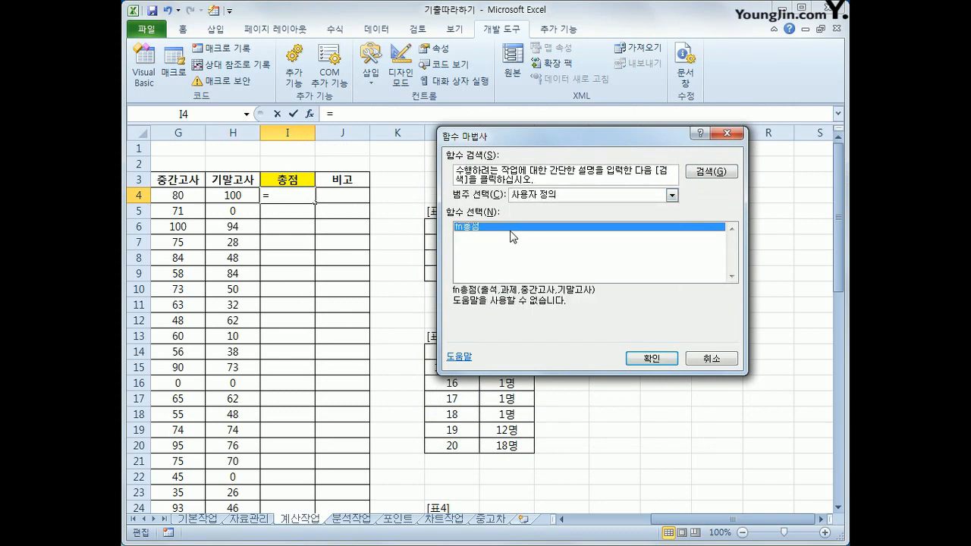
left_click(651, 359)
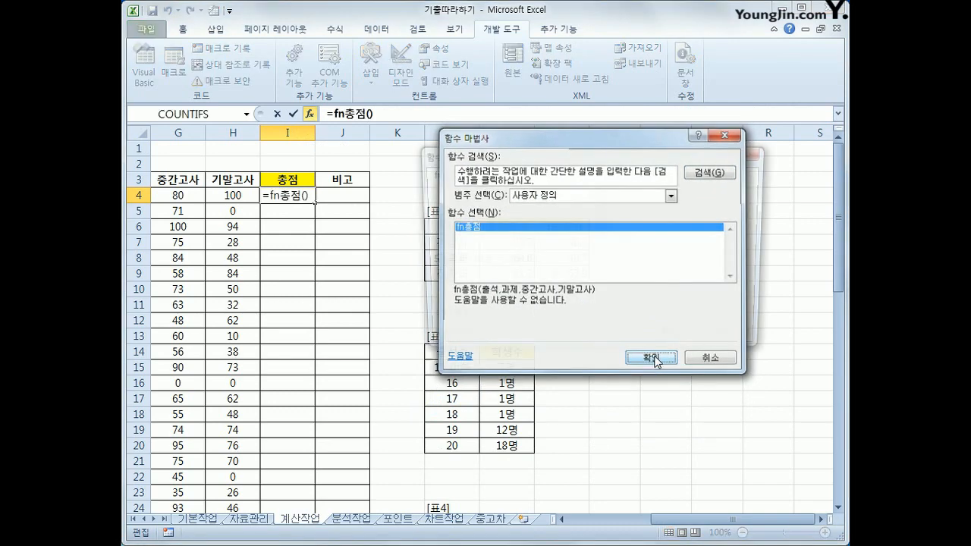
Set fn총점's arguments to E4, F4, G4 and H4, and fill the formula down the 총점 column.
left_click_drag(692, 520, 648, 528)
left_click(251, 199)
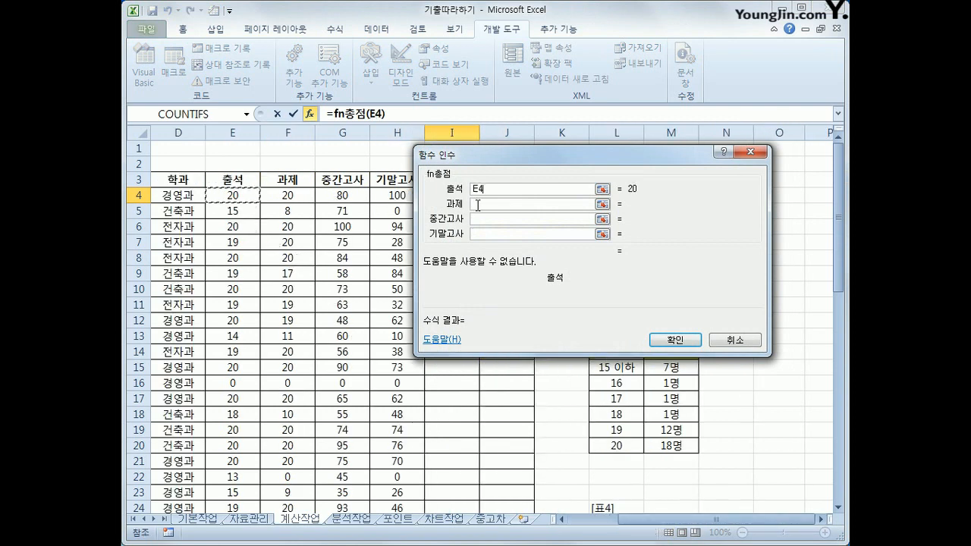
left_click(480, 205)
left_click(284, 199)
left_click(490, 220)
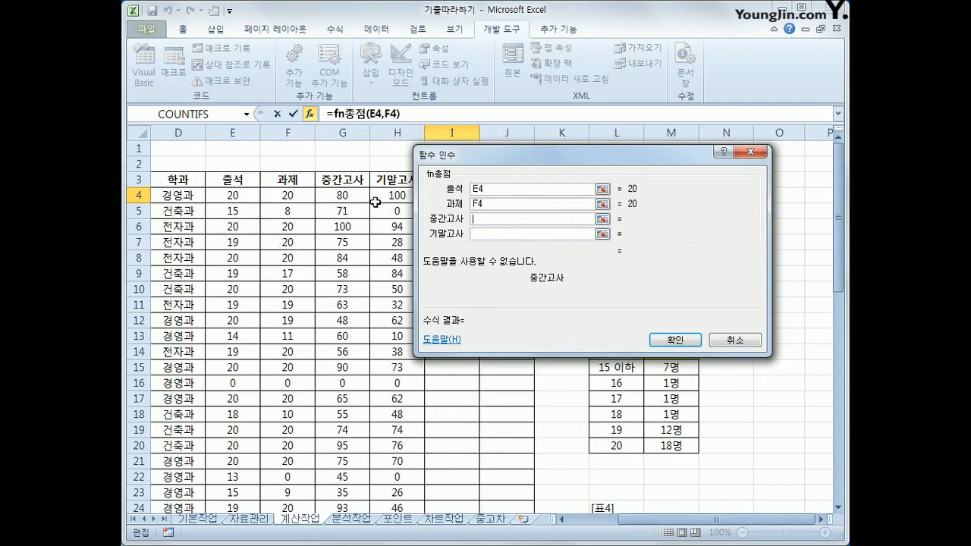
left_click(345, 199)
left_click(495, 235)
left_click(396, 199)
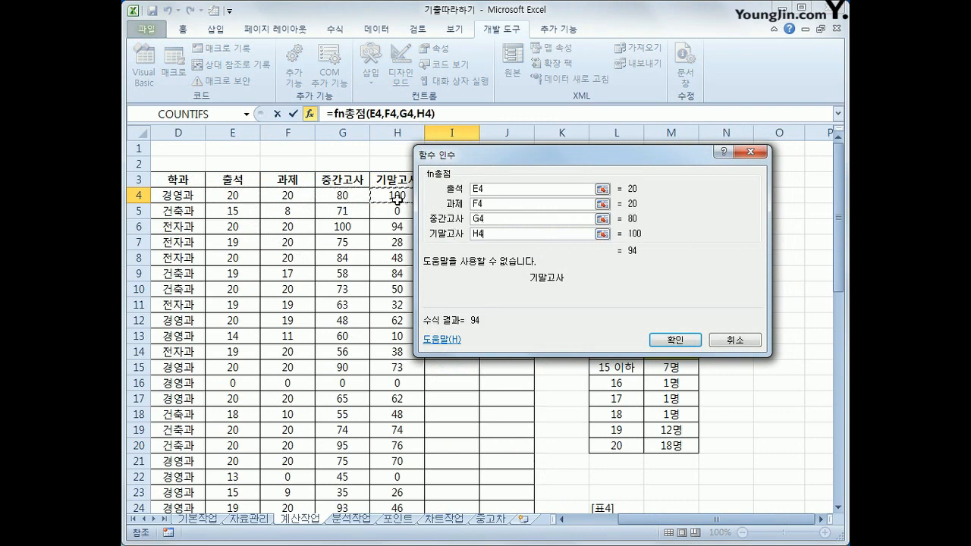
left_click(657, 341)
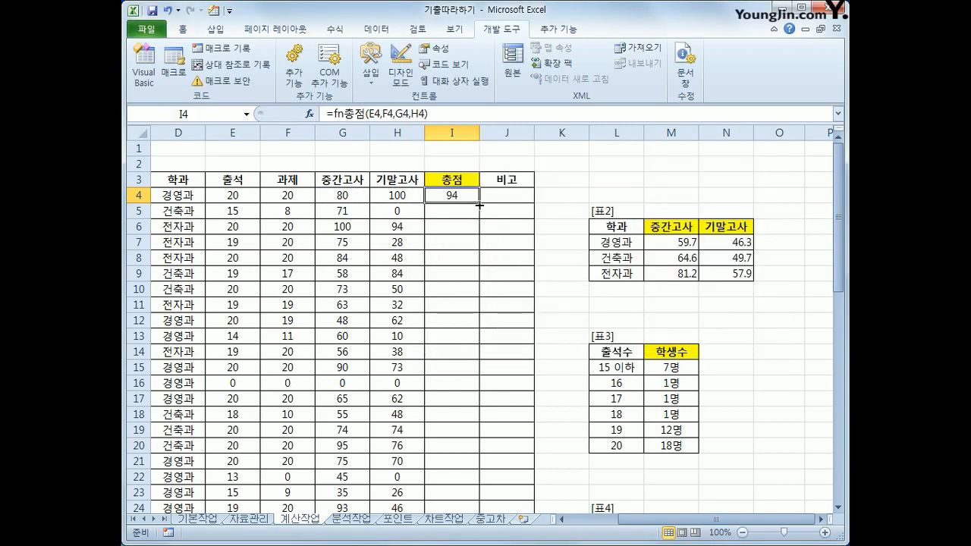
double_click(479, 204)
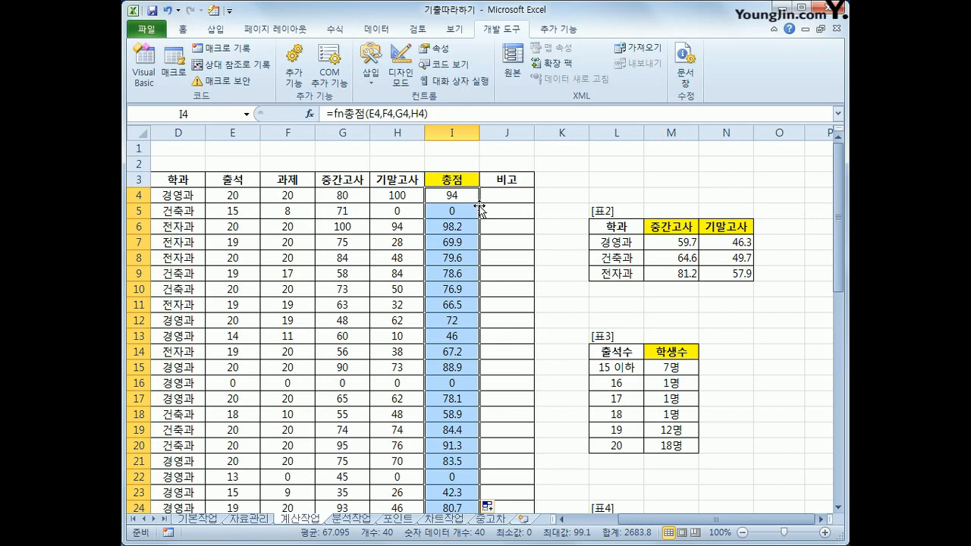
Examine 표5's 학점 header and semester scores together with the 등급 values in 표6.
scroll(451, 273, "down", 11)
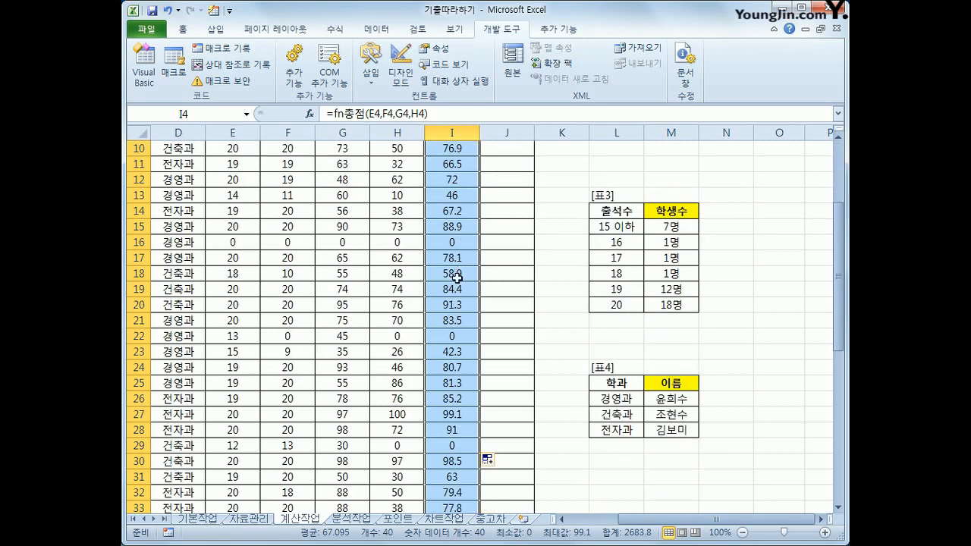
left_click(449, 384)
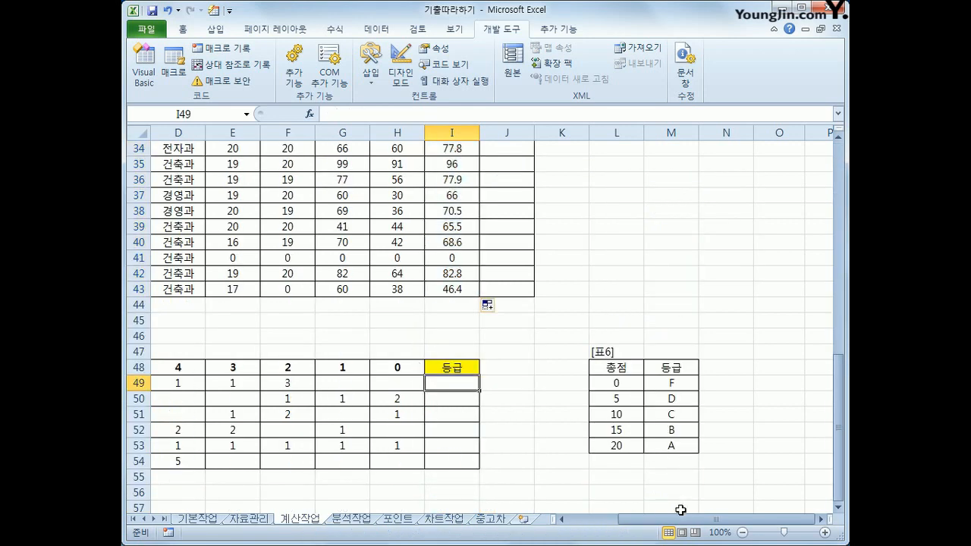
left_click_drag(677, 520, 629, 522)
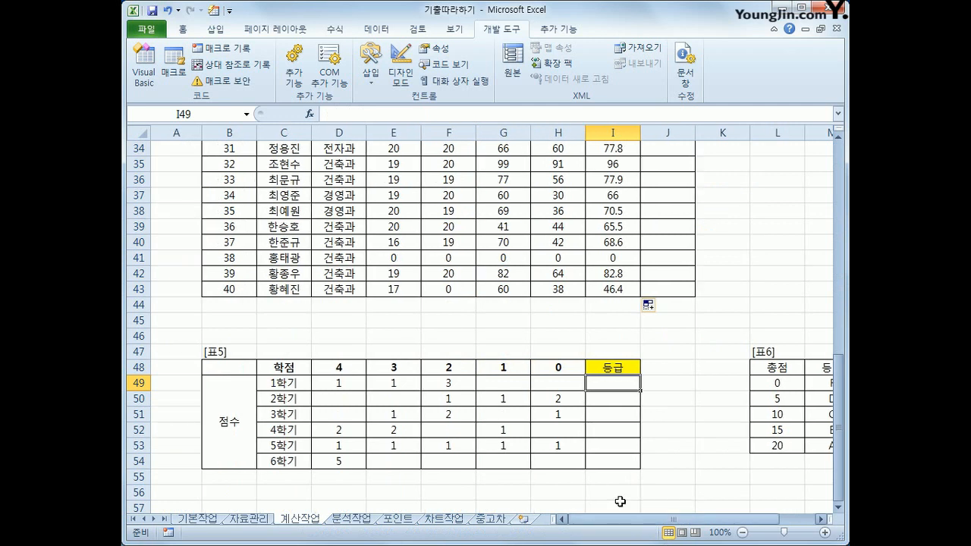
scroll(603, 466, "down", 1)
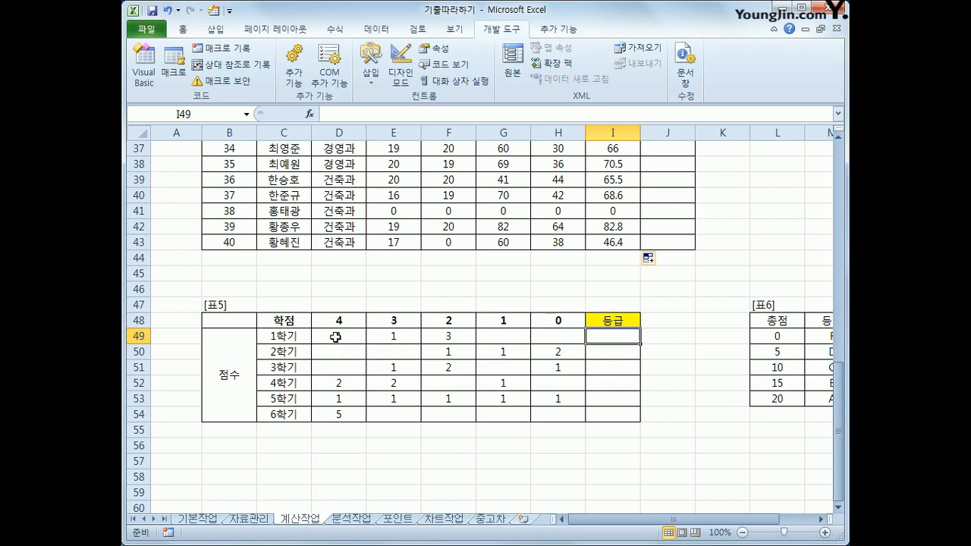
left_click_drag(336, 322, 544, 318)
left_click_drag(761, 522, 765, 522)
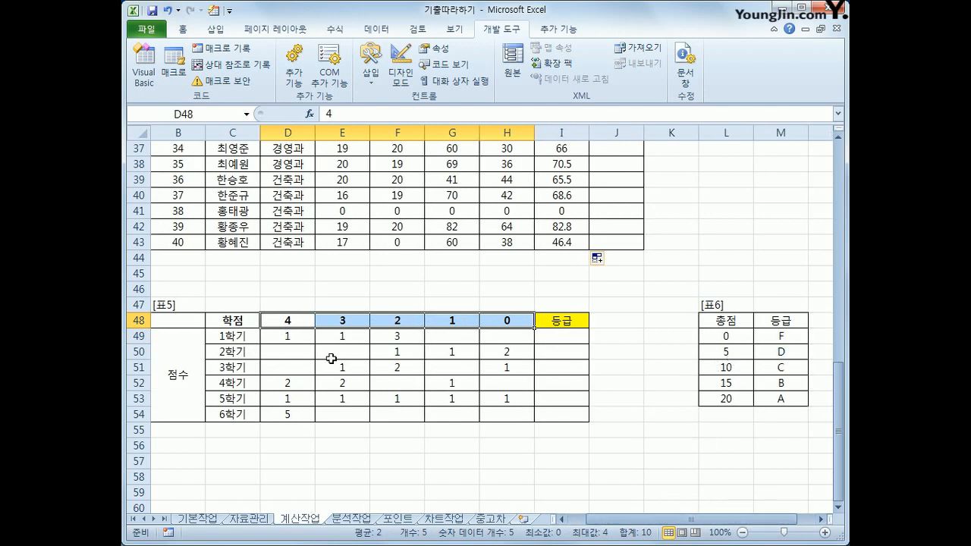
left_click_drag(283, 337, 517, 338)
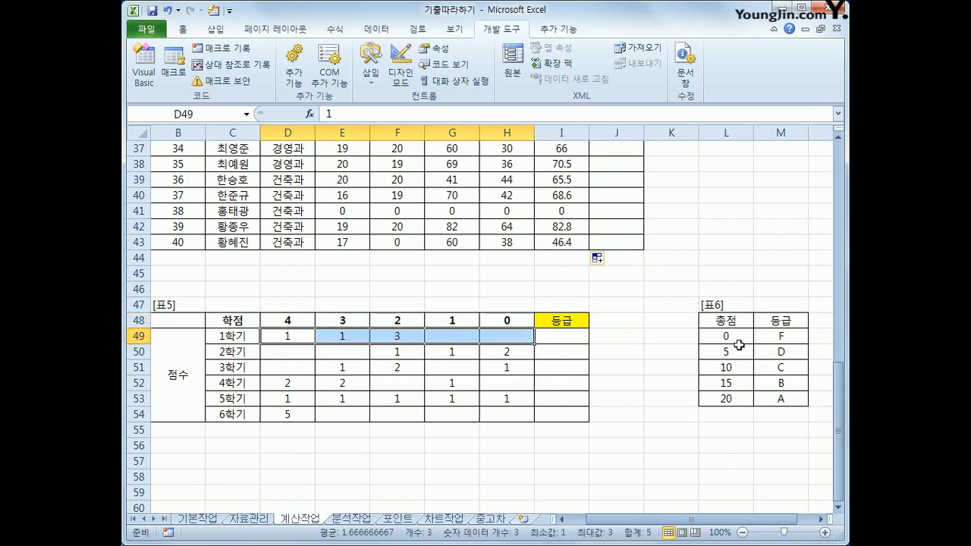
left_click_drag(778, 336, 778, 401)
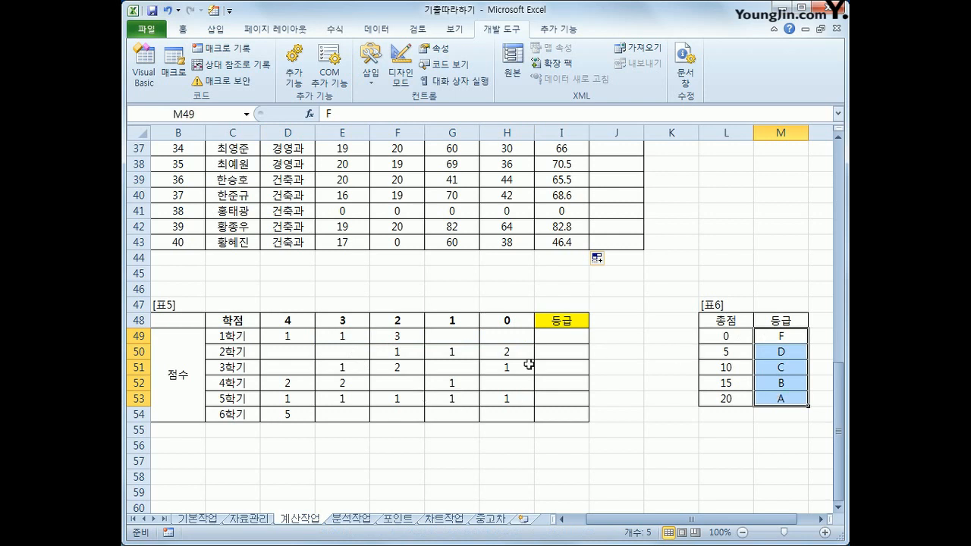
left_click(284, 336)
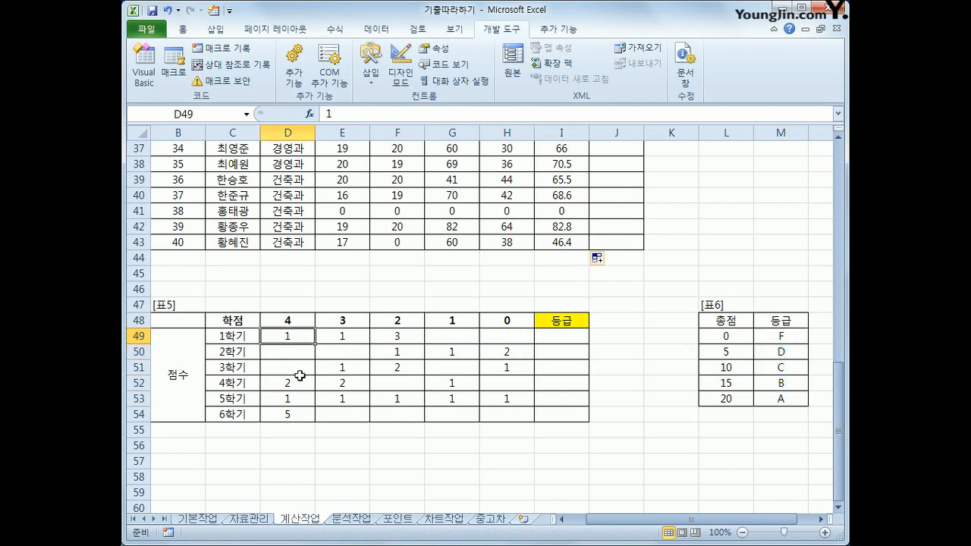
Examine how each 학점 header value in 표5 pairs with the 1학기 scores in row 49.
left_click(296, 320)
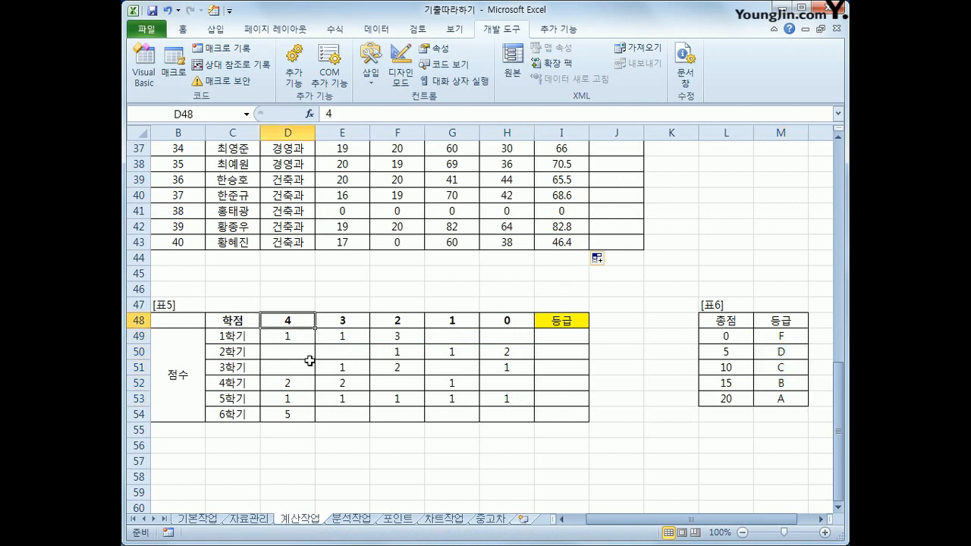
left_click(352, 335)
left_click(357, 320)
left_click(409, 340)
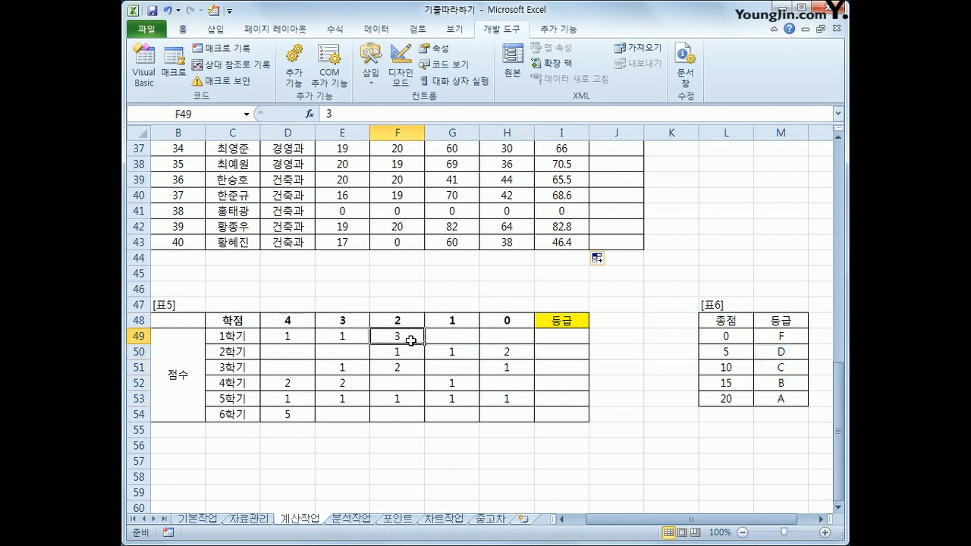
left_click(408, 322)
left_click(469, 322)
left_click(466, 337)
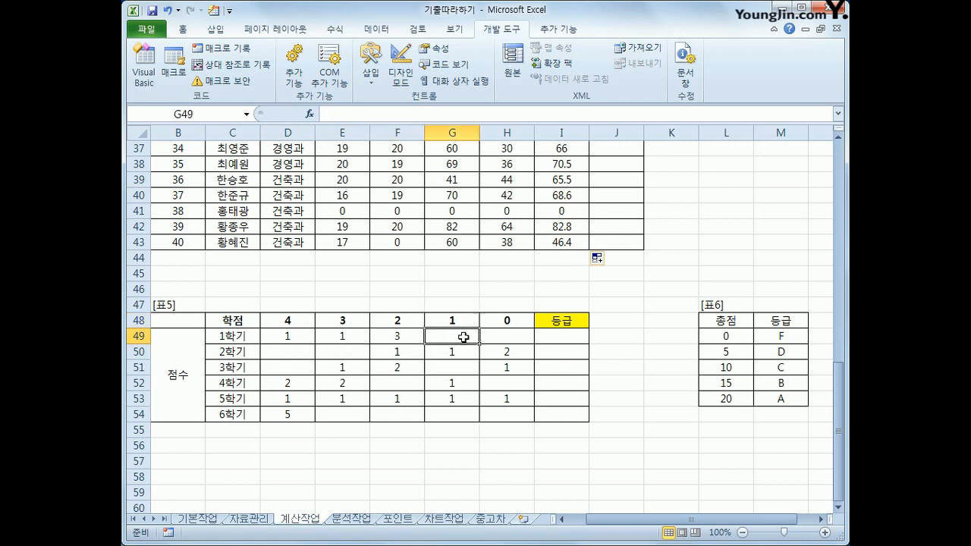
left_click(516, 321)
left_click(510, 337)
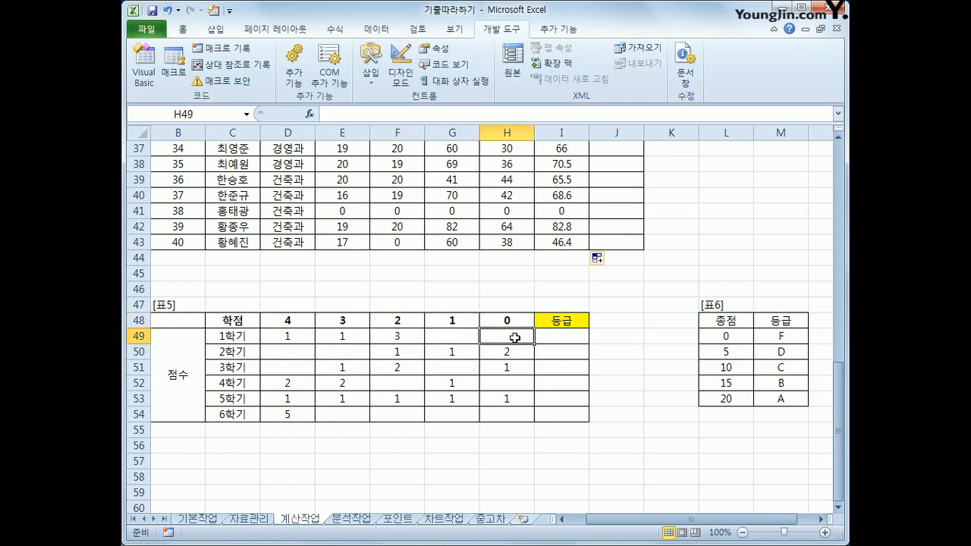
Start a SUMPRODUCT formula in cell I49 of 표5 with the 1학기 scores D49:H49 as the first array.
left_click(560, 336)
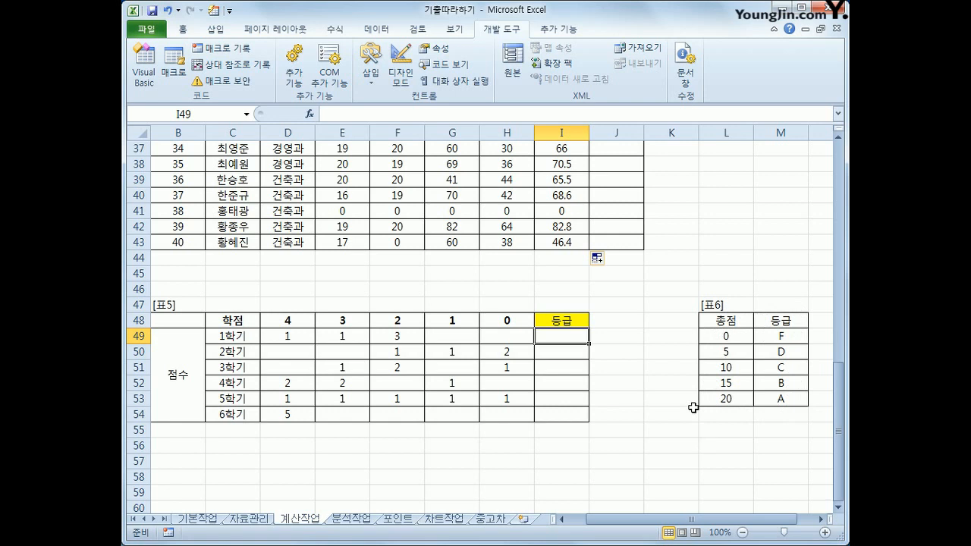
type("=")
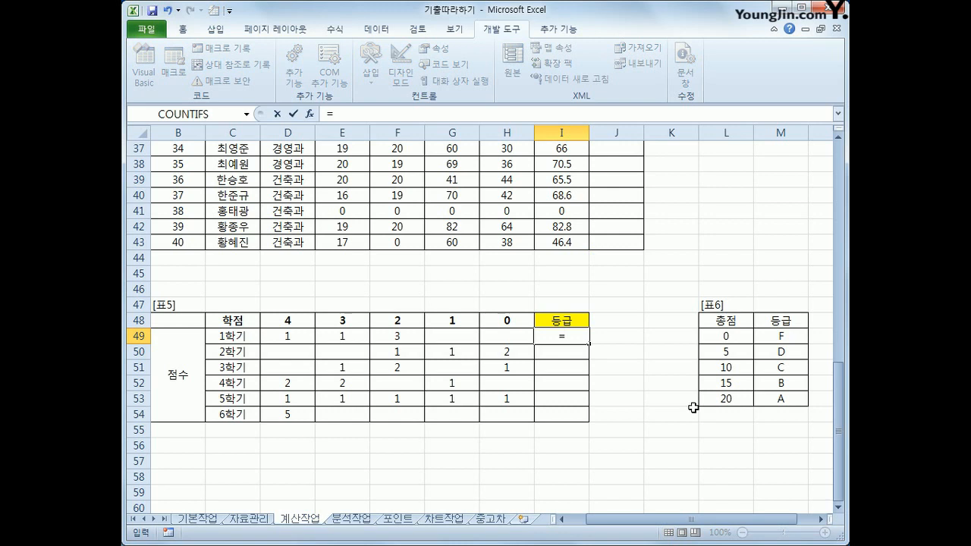
type("sump")
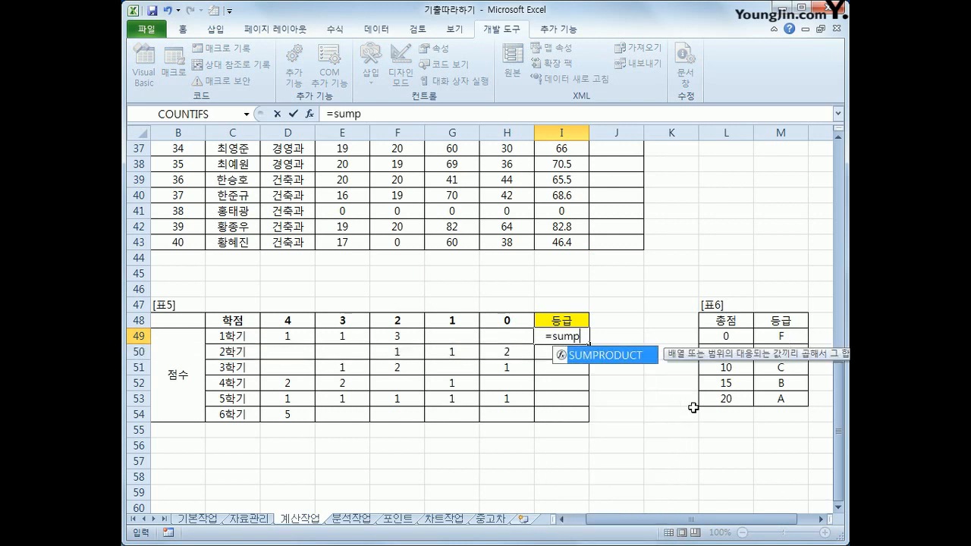
key("Tab")
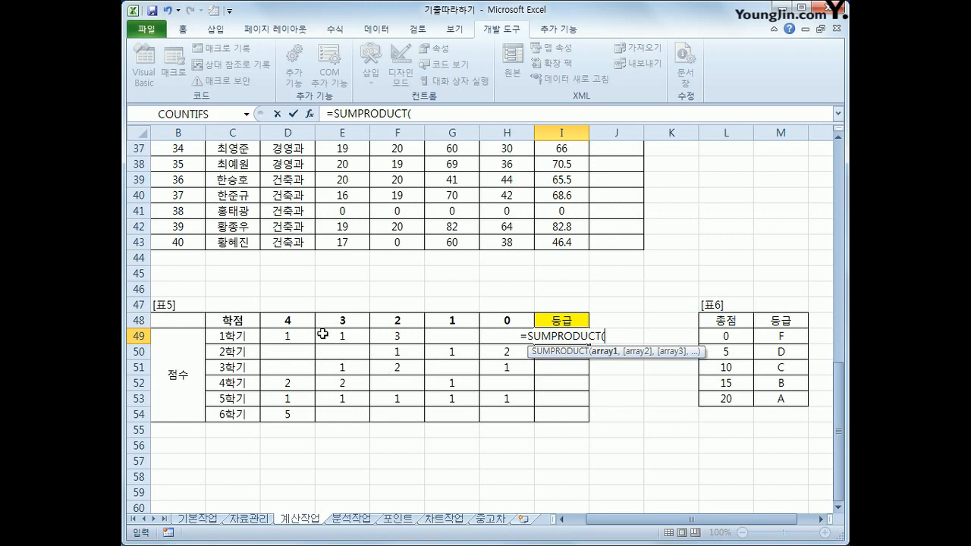
left_click_drag(297, 334, 495, 331)
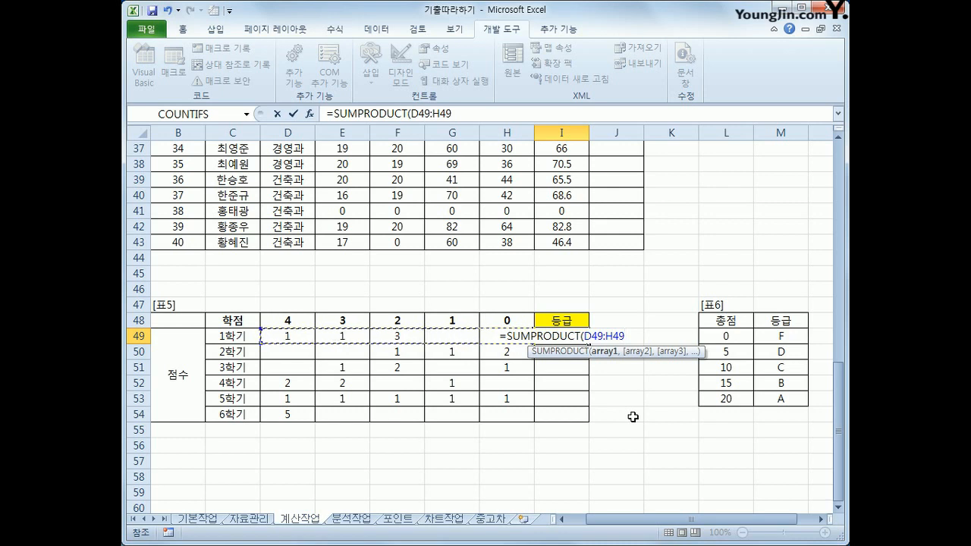
Complete the SUMPRODUCT formula with the absolute range $D$48:$H$48 as the second array, and fill it down through I54.
type(",")
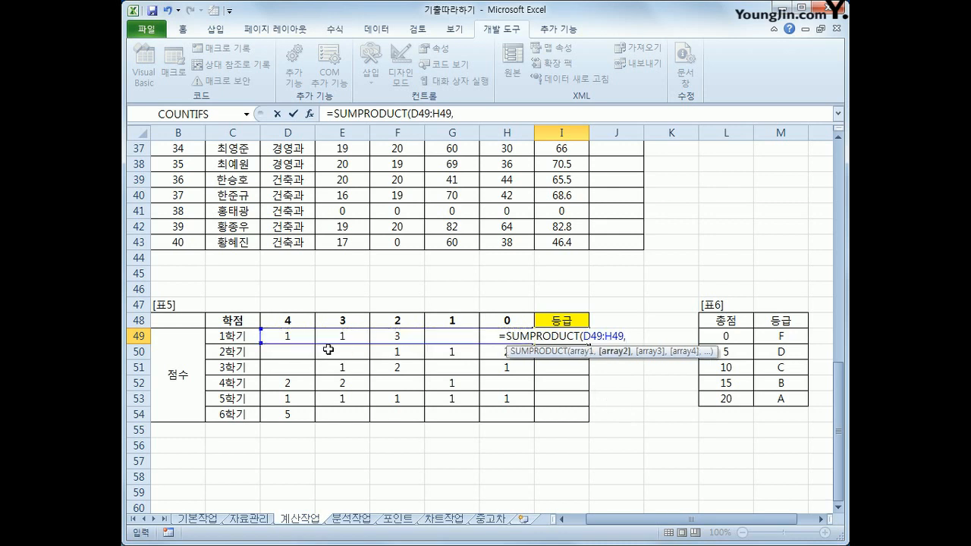
left_click_drag(281, 320, 499, 319)
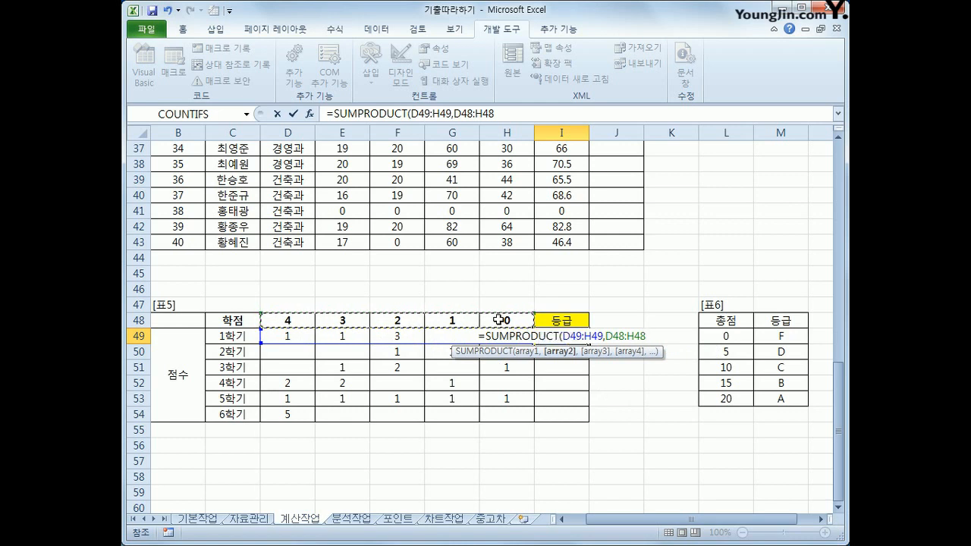
key("F4")
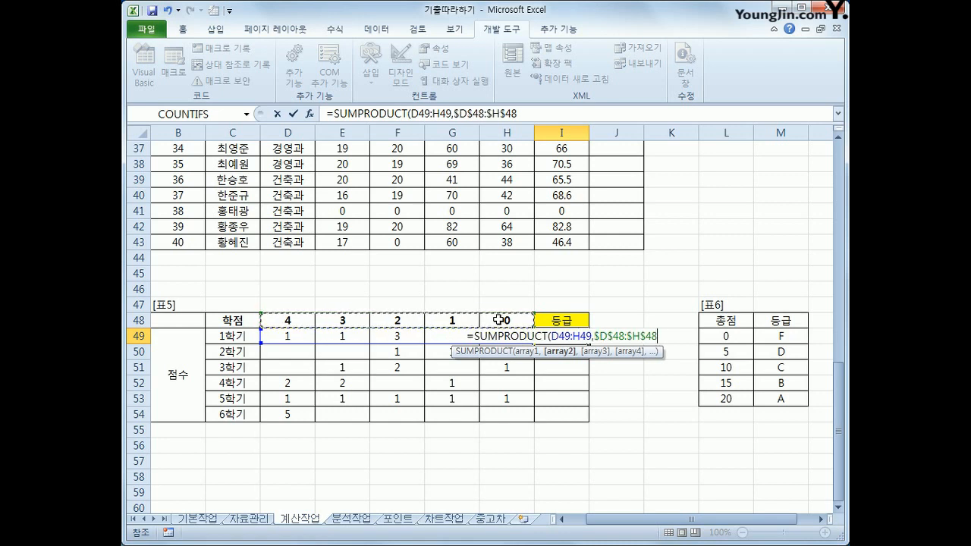
type(")")
key("ctrl+Return")
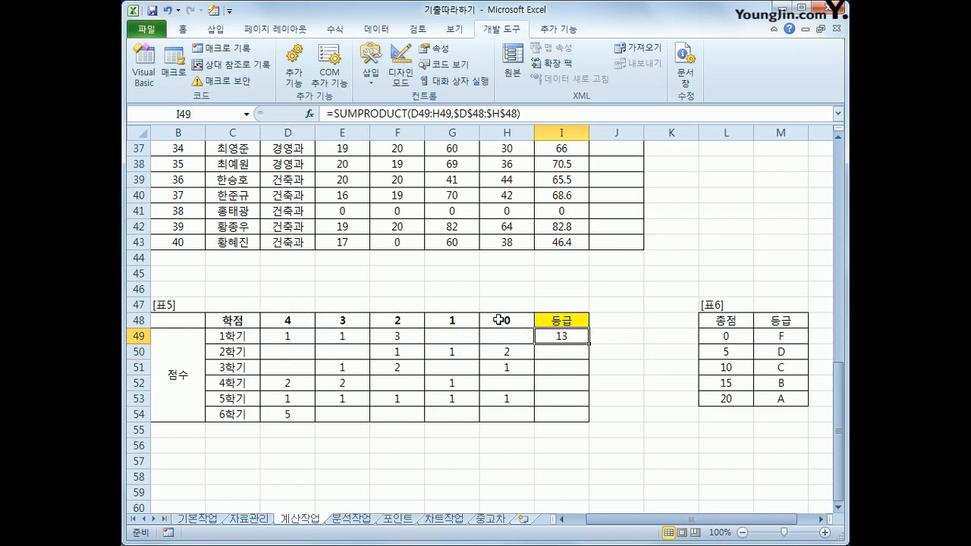
left_click_drag(589, 344, 592, 418)
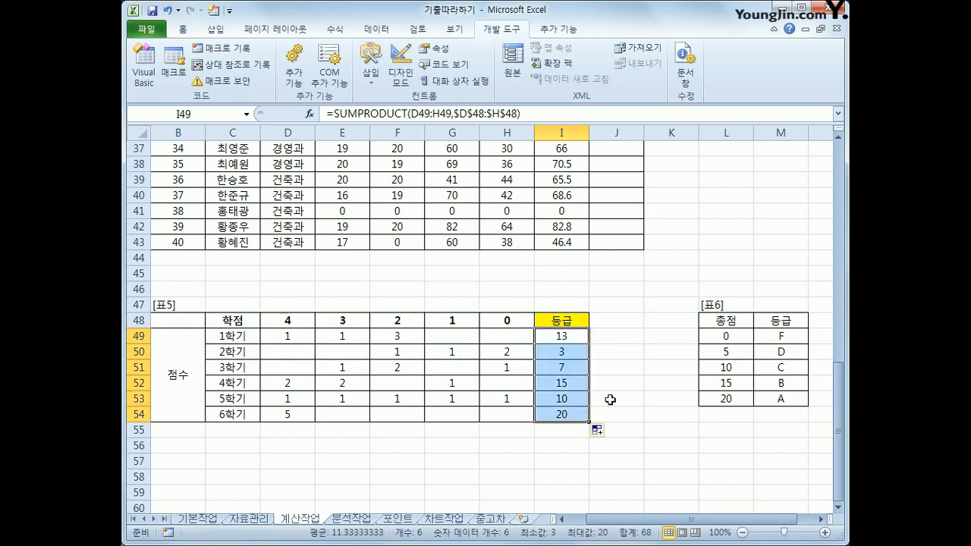
Examine 표6's 종점 thresholds and their matching 등급 letters, relating the lookup table to the first result in 표5.
left_click(736, 337)
left_click(790, 336)
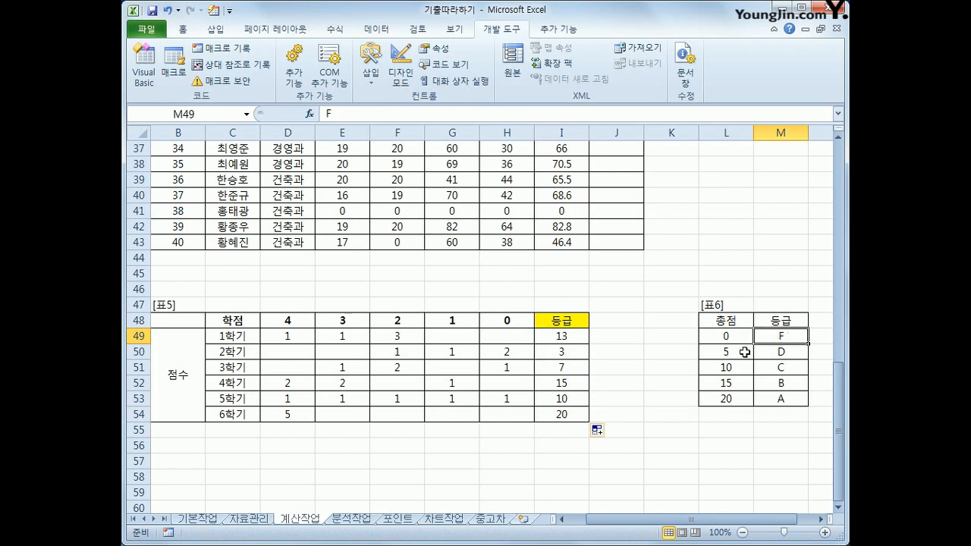
left_click(739, 353)
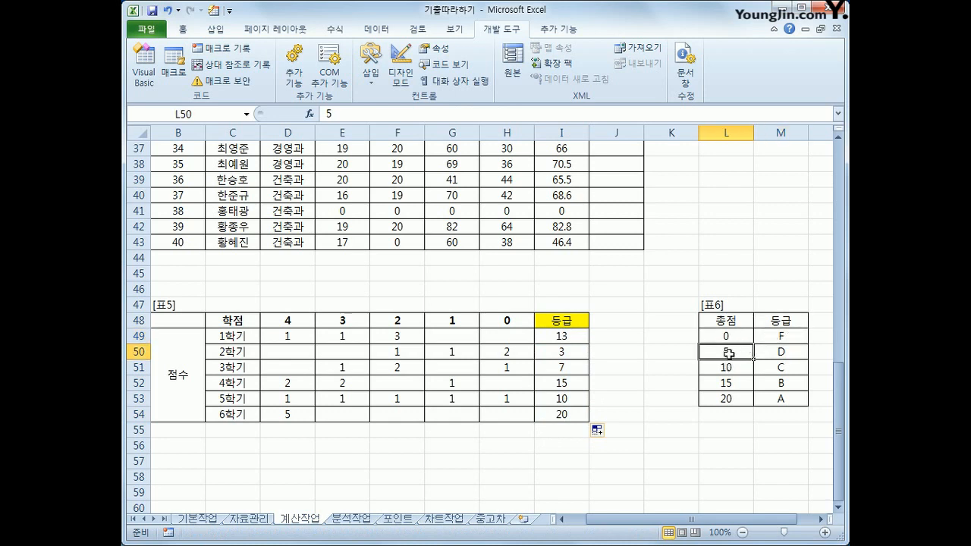
left_click(773, 357)
left_click_drag(749, 366, 750, 383)
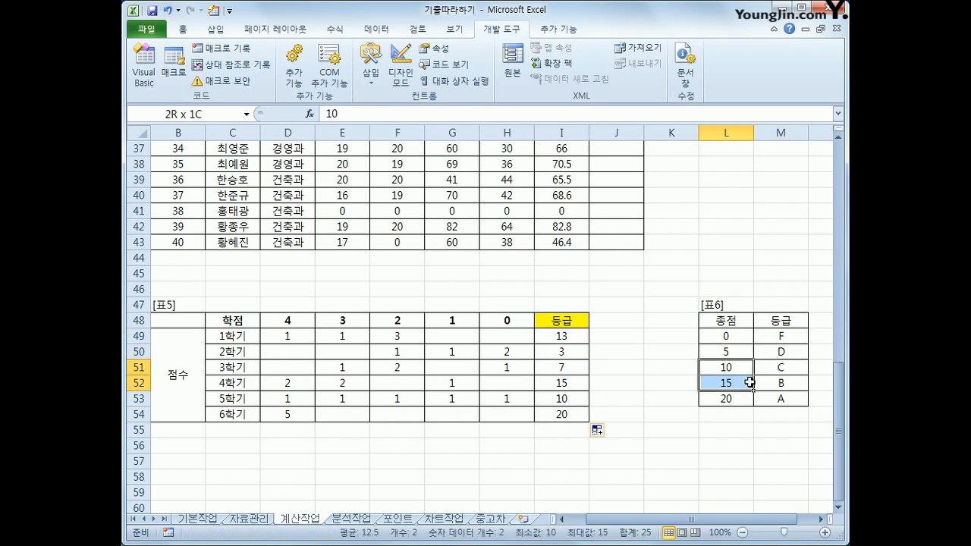
left_click(772, 370)
left_click(739, 383)
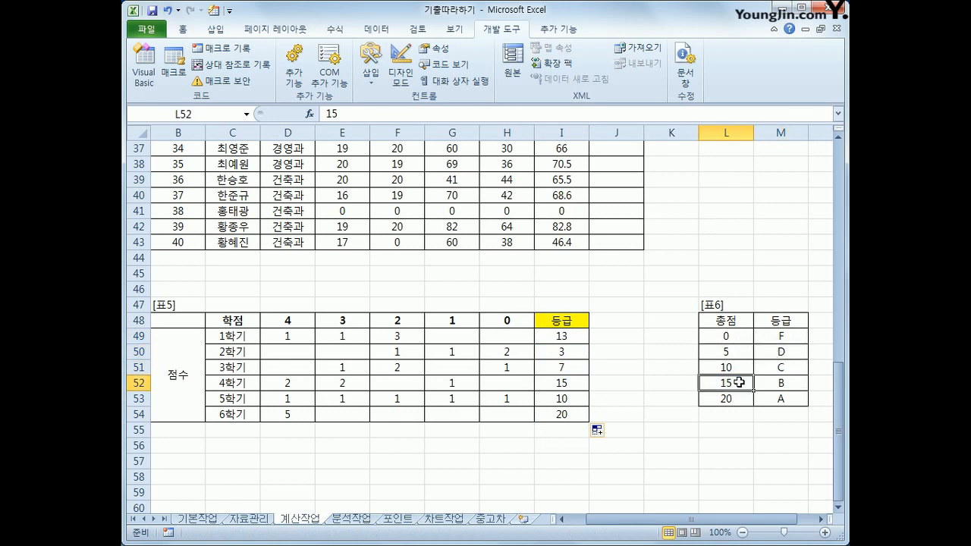
left_click(780, 386)
left_click(745, 401)
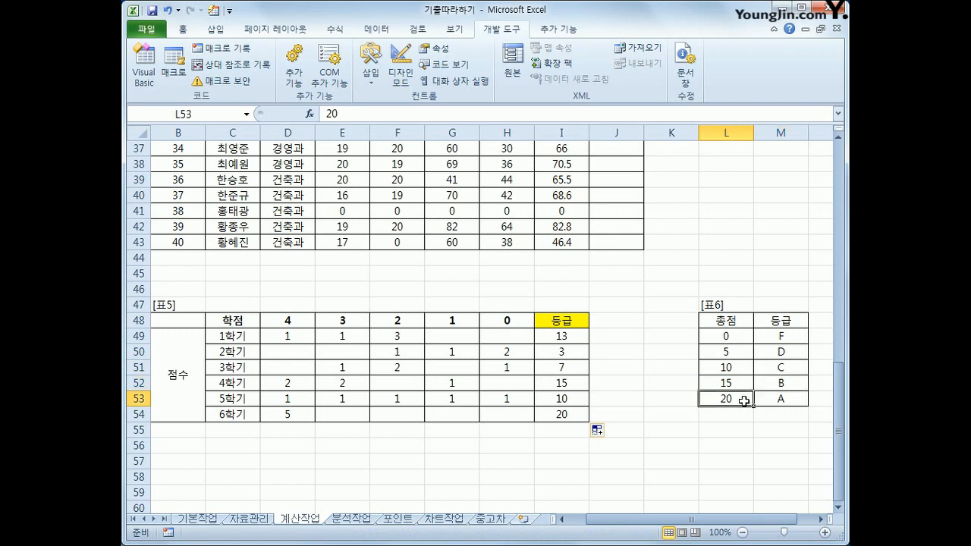
left_click(786, 401)
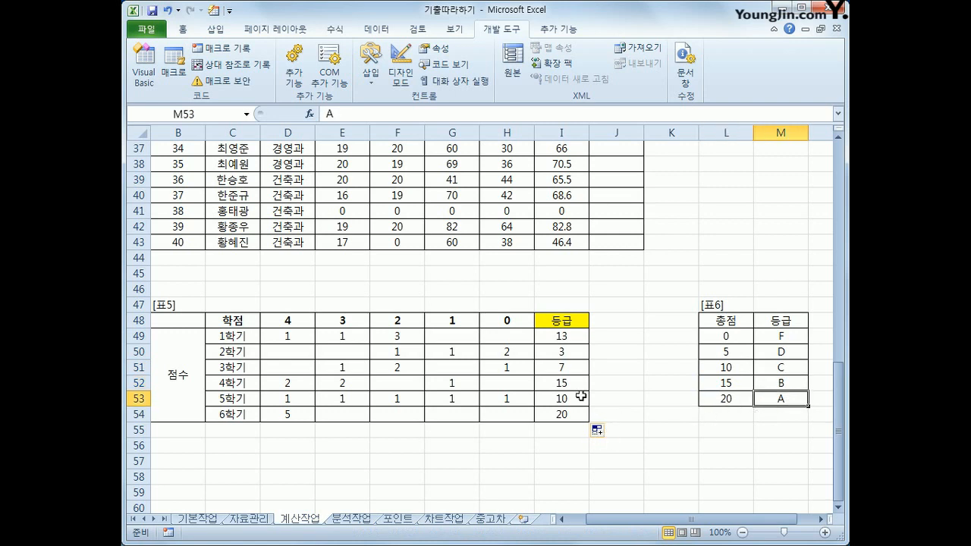
left_click(579, 339)
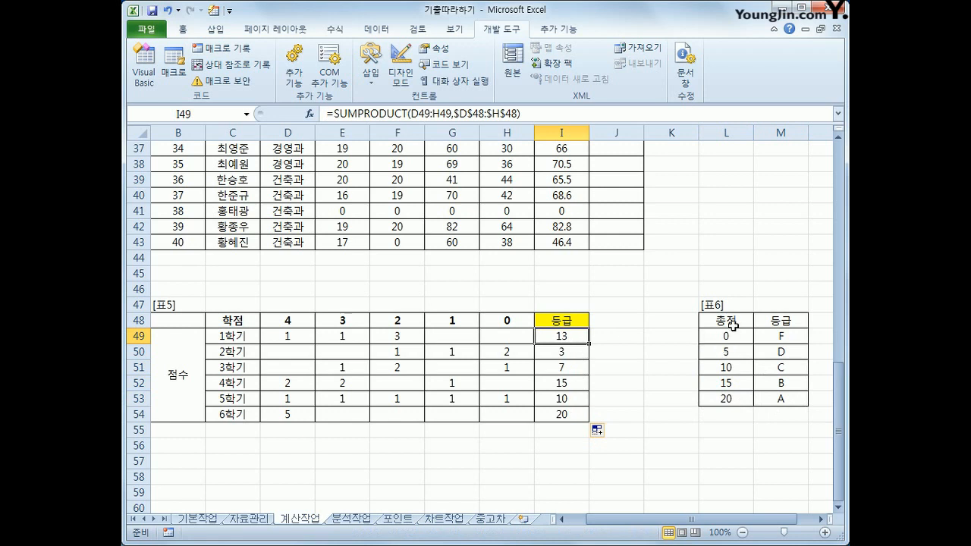
left_click_drag(730, 324, 778, 397)
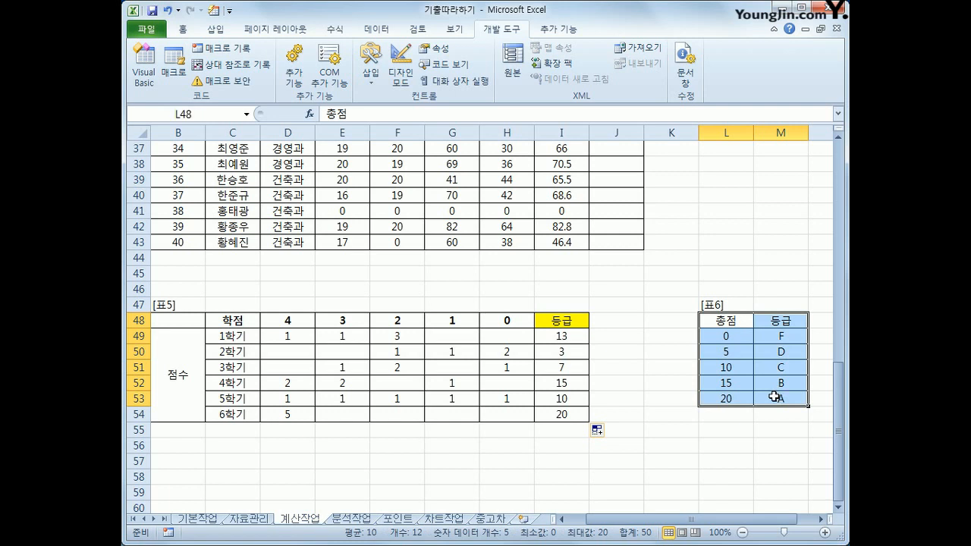
left_click_drag(733, 334, 738, 396)
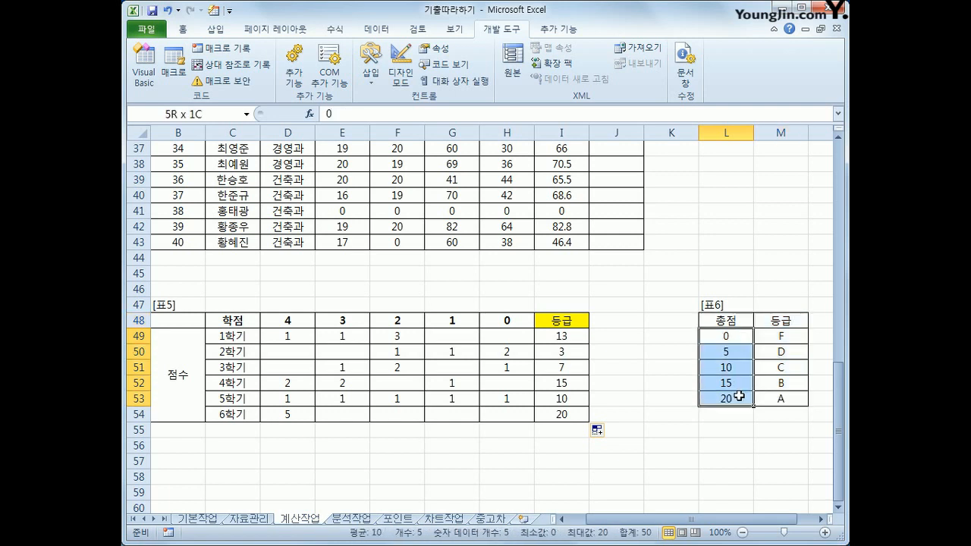
left_click_drag(782, 336, 782, 396)
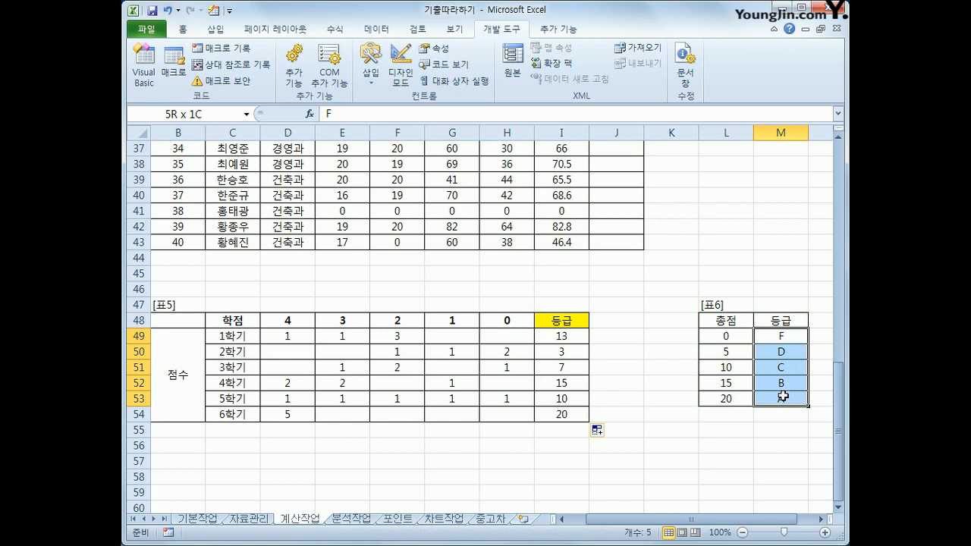
Wrap the SUMPRODUCT formula in I49 in a VLOOKUP function, using it as the lookup value.
left_click(575, 339)
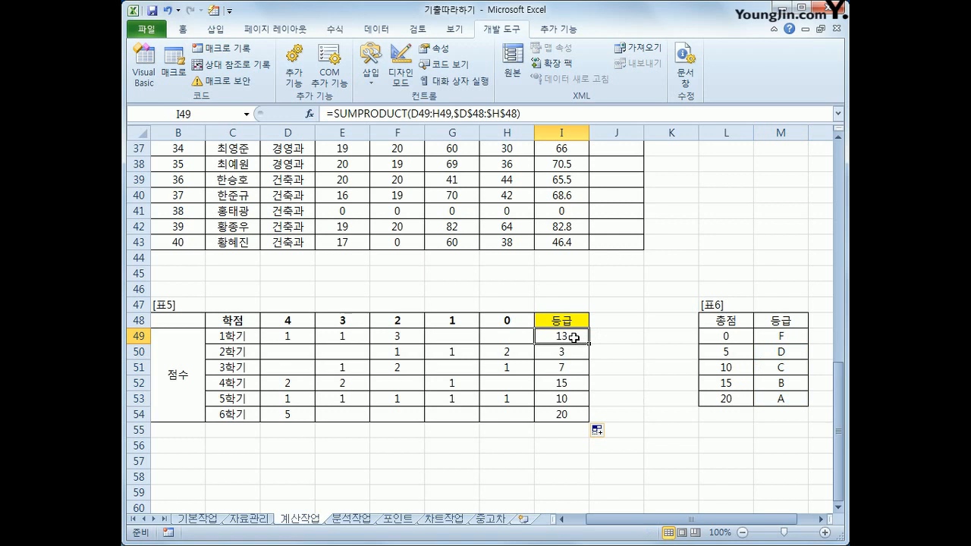
left_click(335, 113)
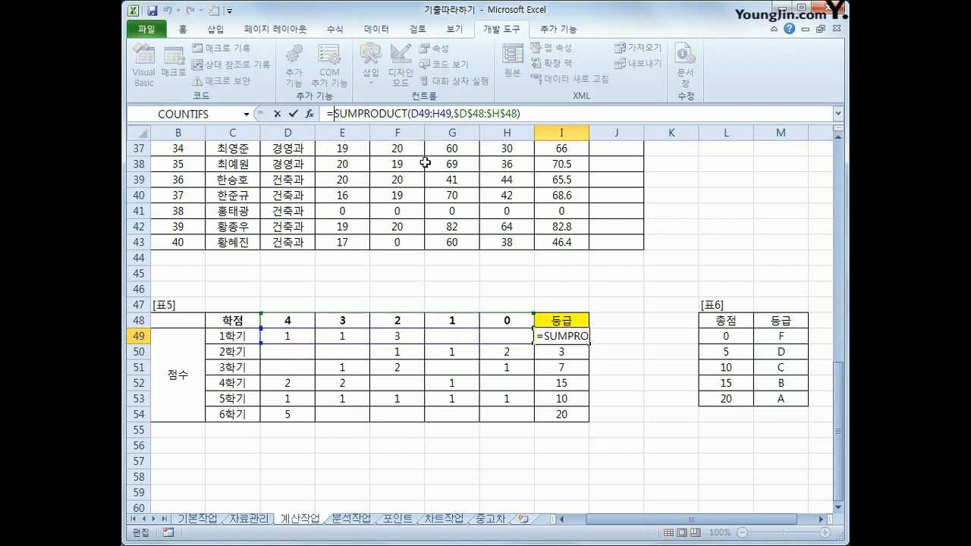
type("VLOOKUP(")
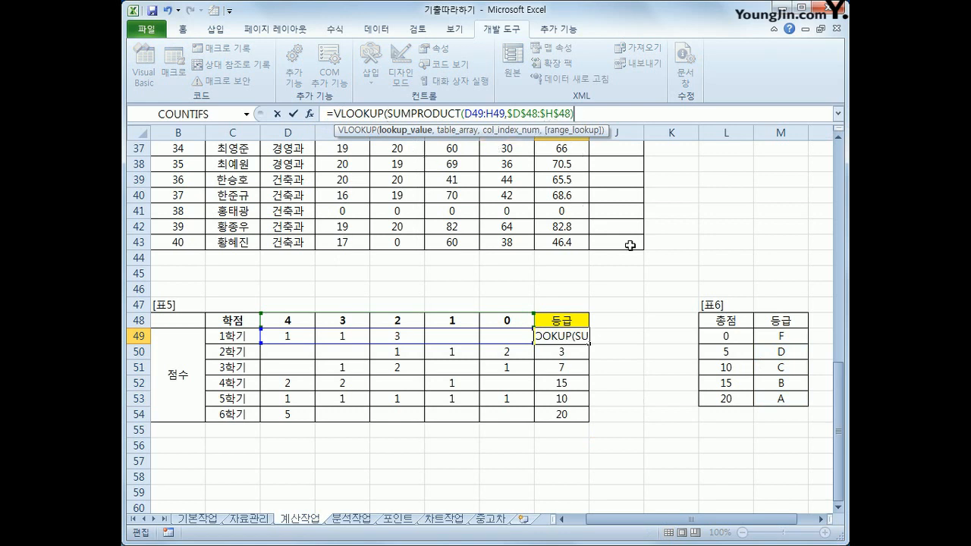
key("End")
type(",")
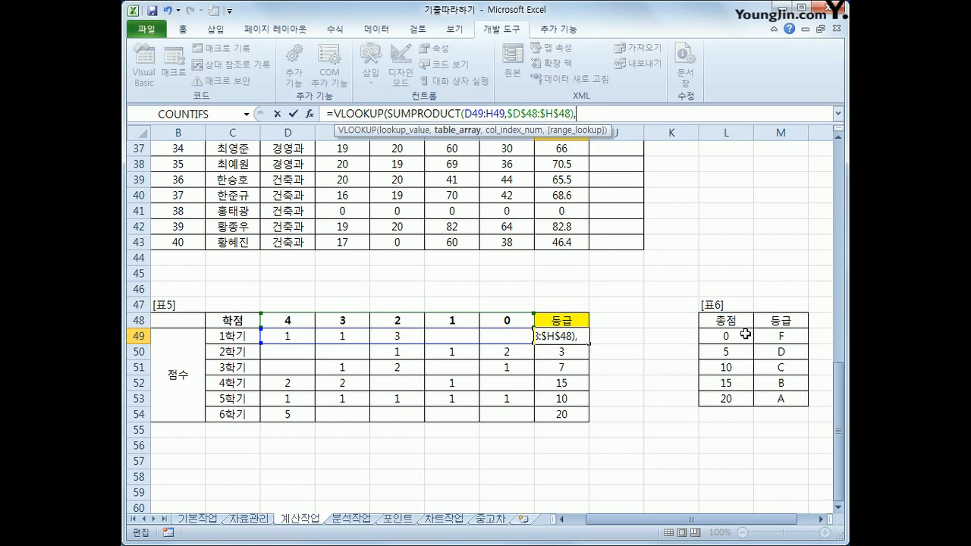
Complete the VLOOKUP in I49 with table array $L$49:$M$53 and column index 2, leaving out the range_lookup argument.
left_click_drag(746, 334, 765, 406)
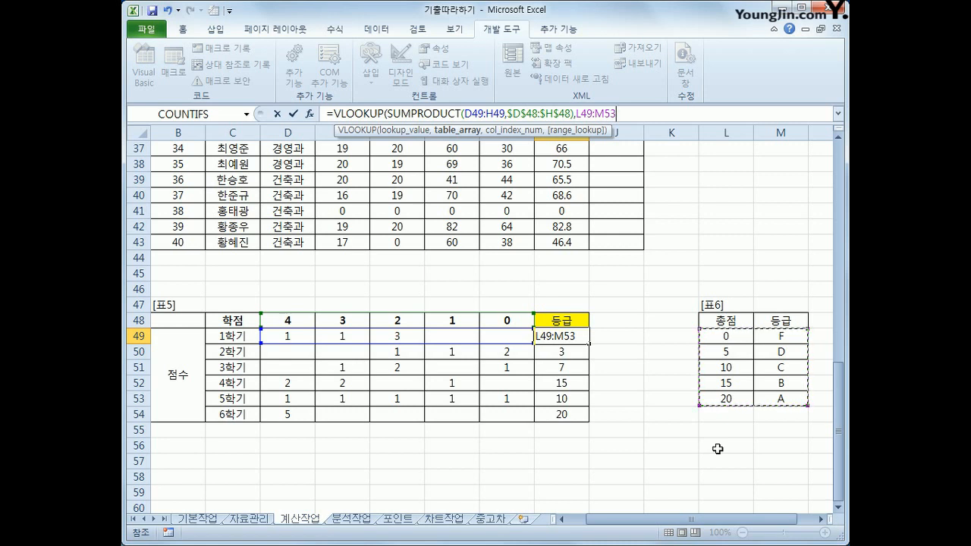
key("F4")
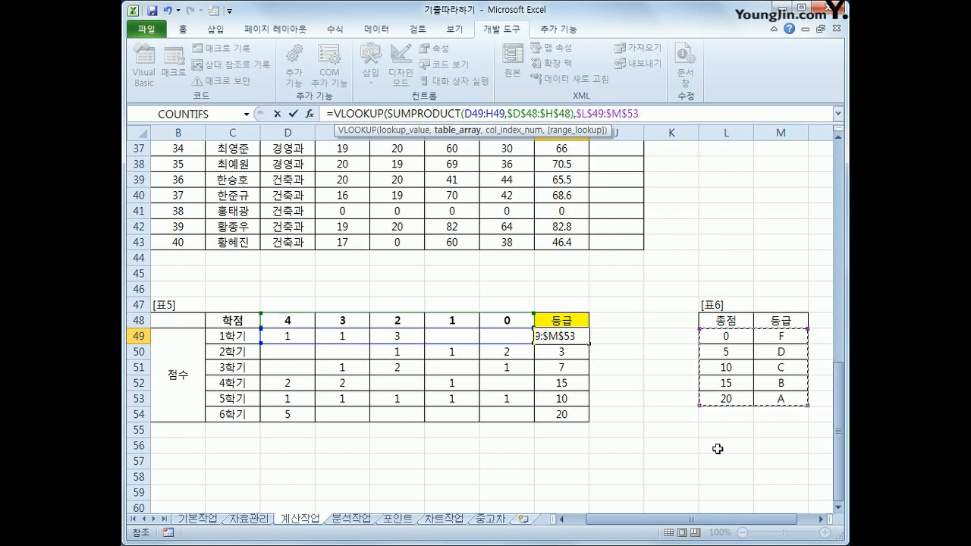
type(",")
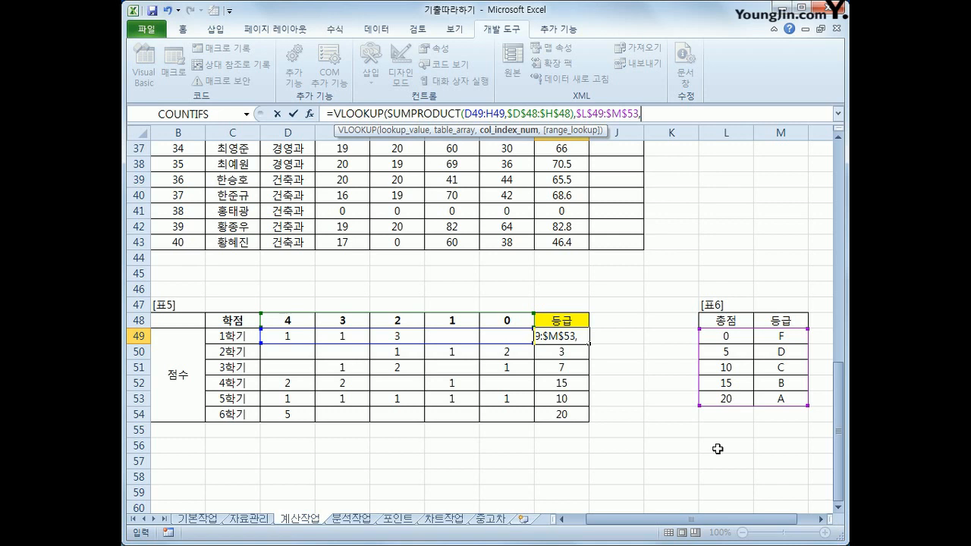
type("2,")
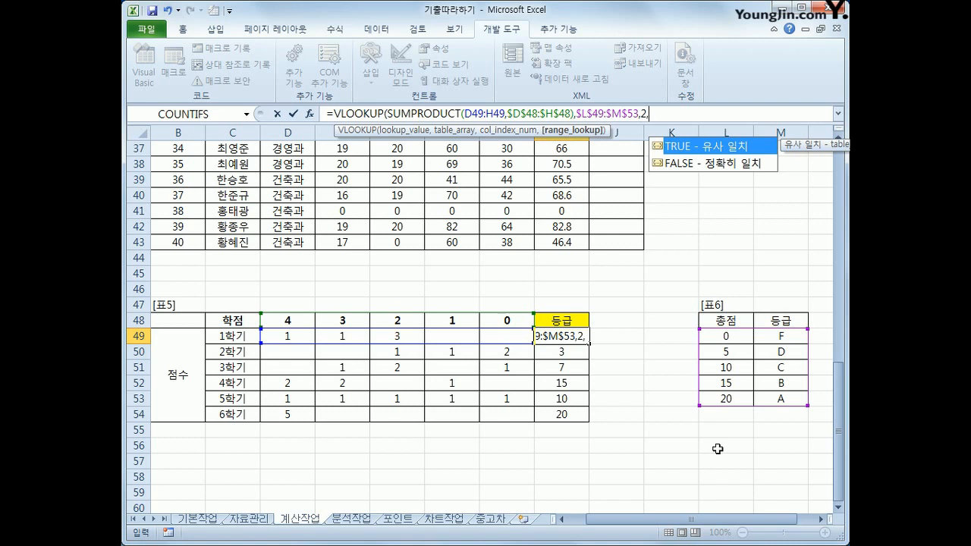
key("BackSpace")
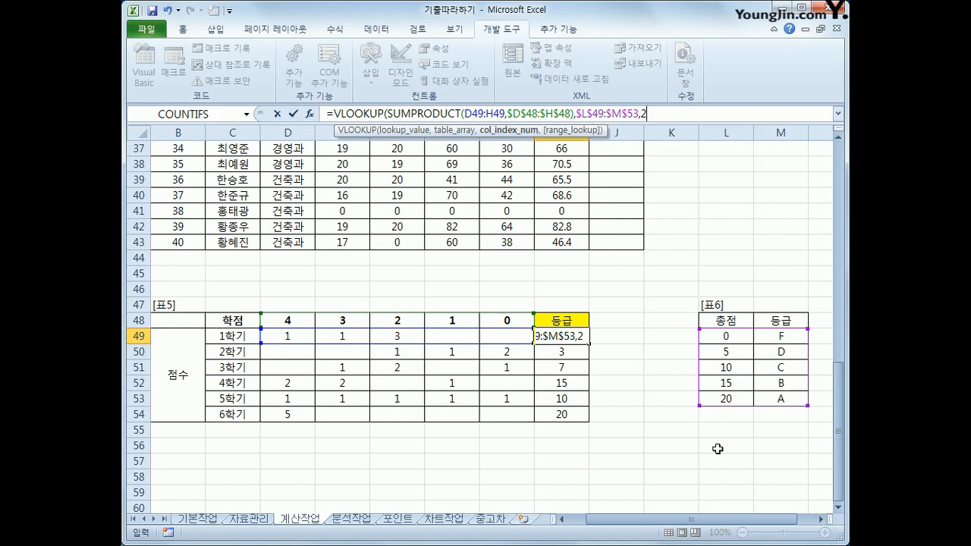
type(")")
key("Return")
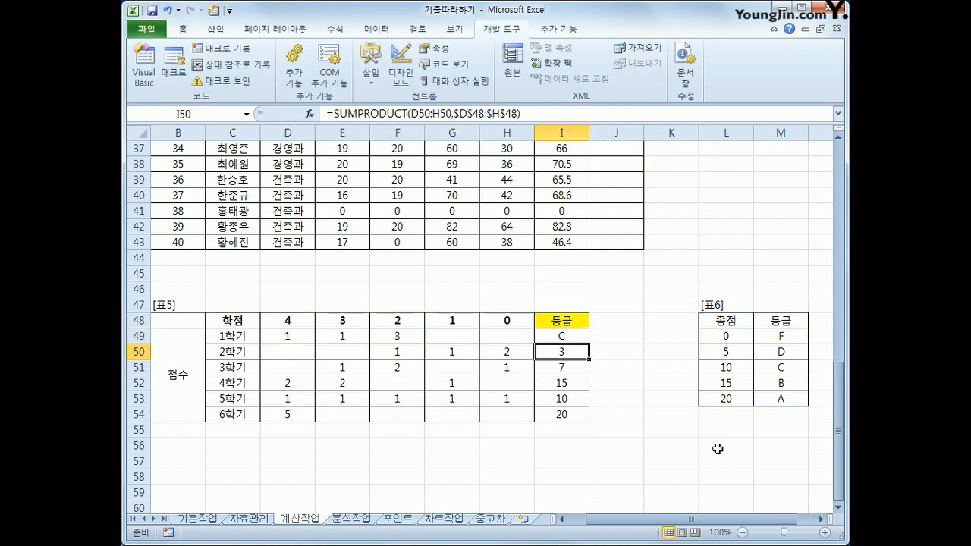
key("Up")
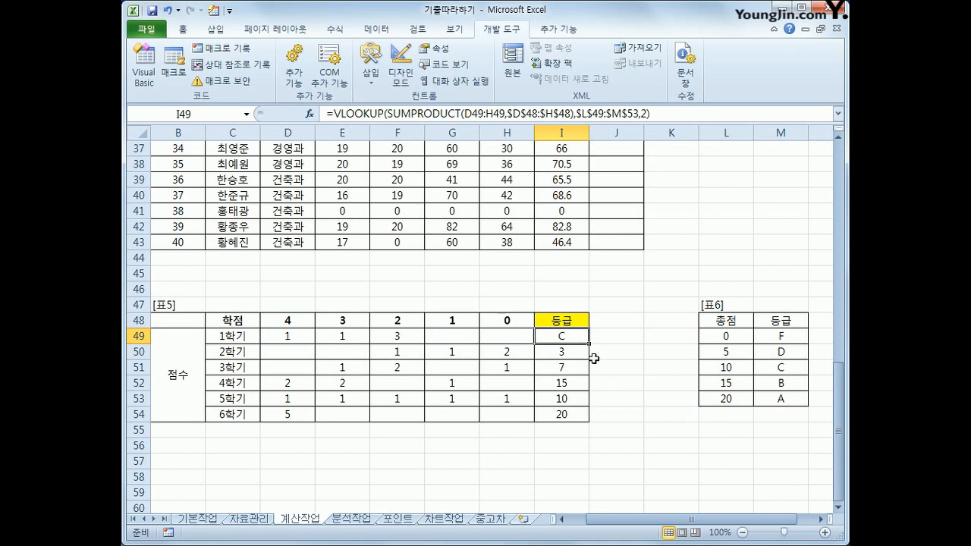
Fill the VLOOKUP grade formula from I49 down through I54 in 표5.
left_click_drag(588, 343, 578, 416)
left_click(575, 409)
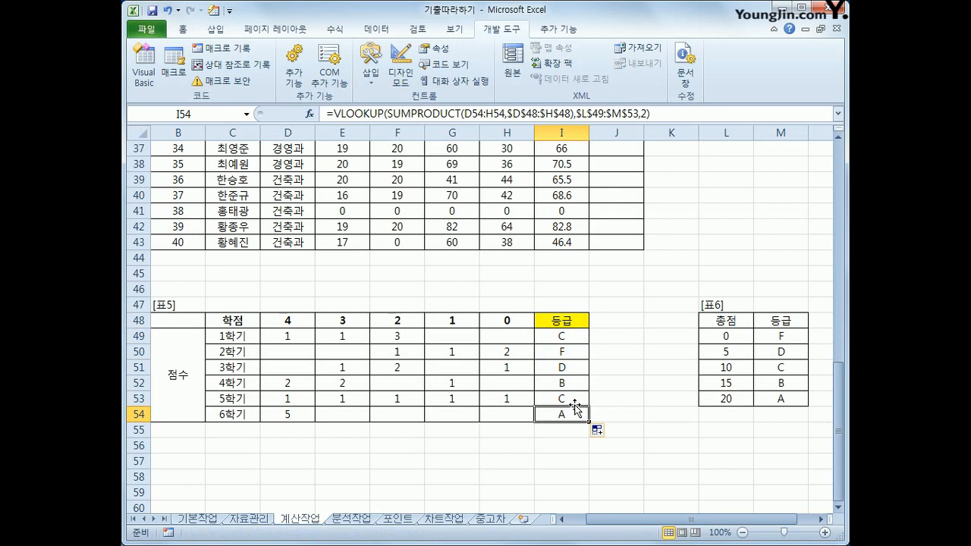
Review the completed work on the 기본작업, 자료관리 and 계산작업 sheets.
left_click(217, 520)
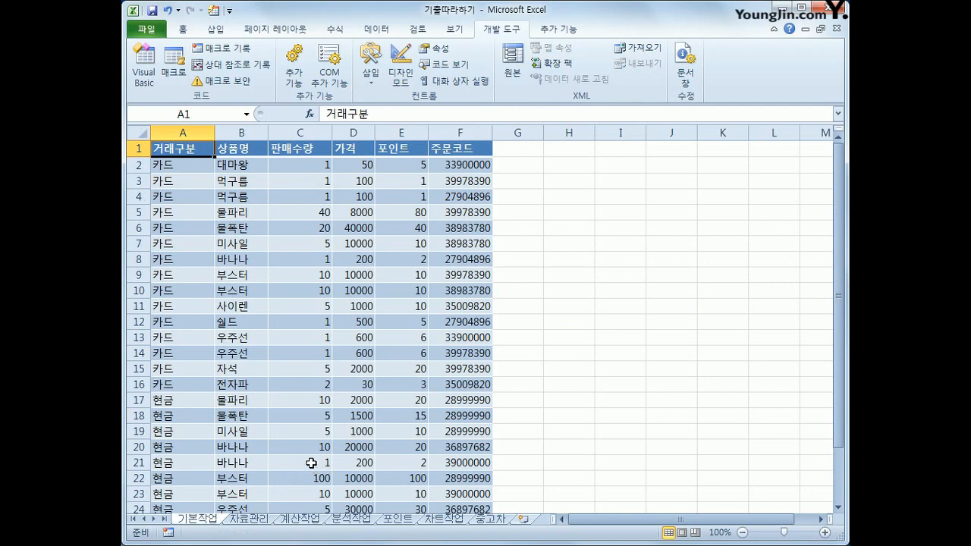
scroll(274, 437, "down", 1)
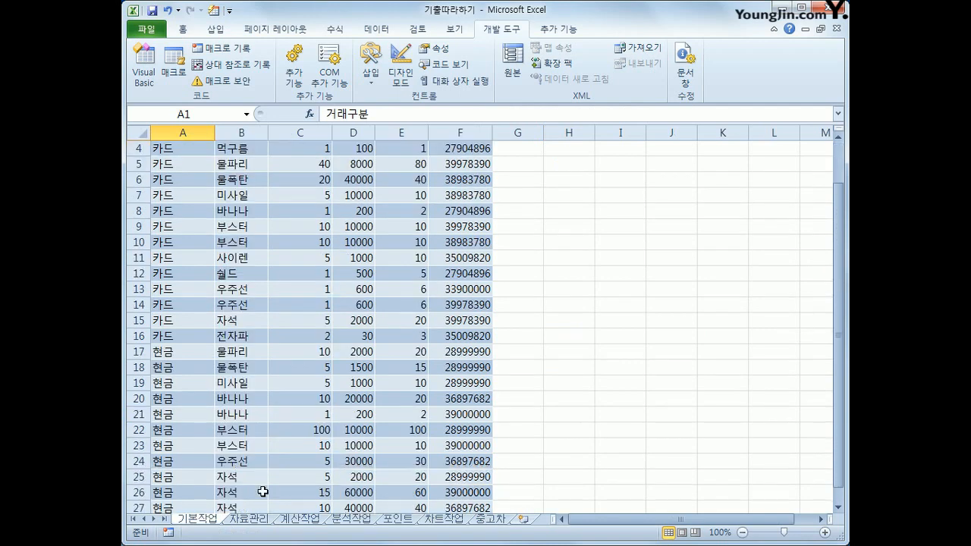
left_click(260, 521)
scroll(449, 434, "down", 8)
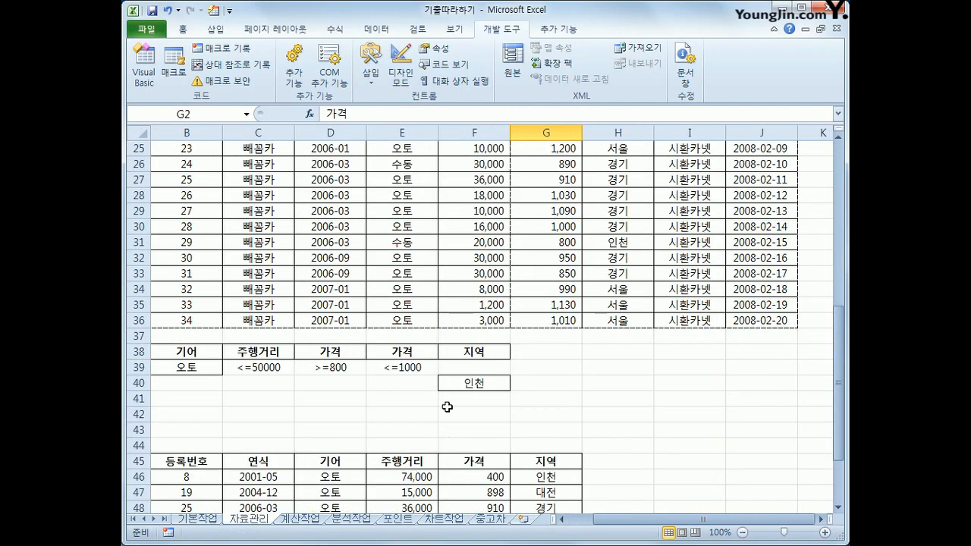
left_click(445, 353)
left_click(453, 477)
scroll(335, 248, "up", 6)
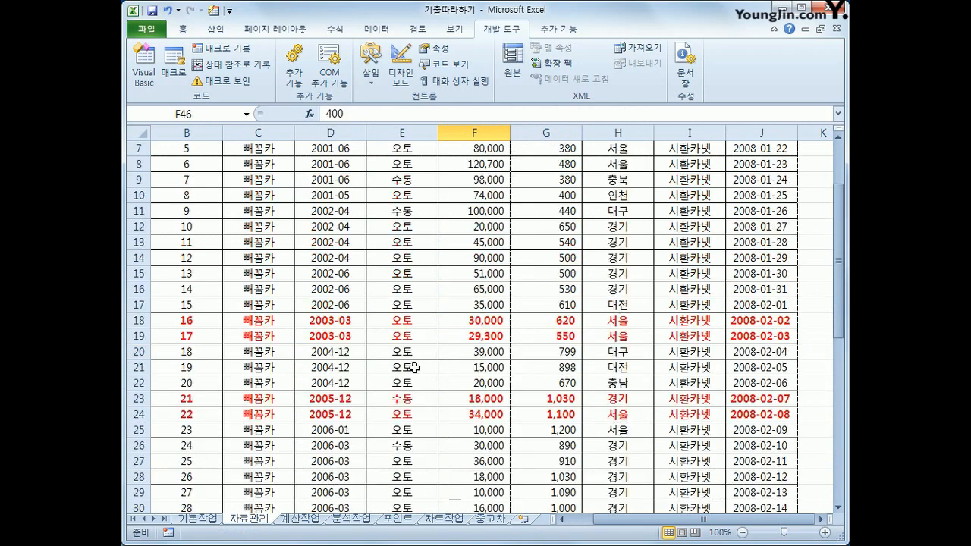
scroll(335, 249, "up", 2)
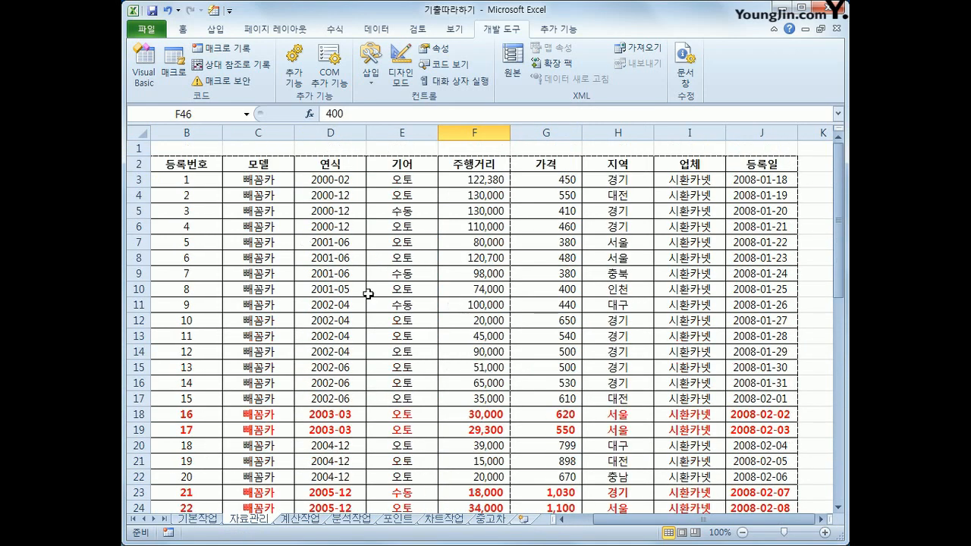
left_click(297, 519)
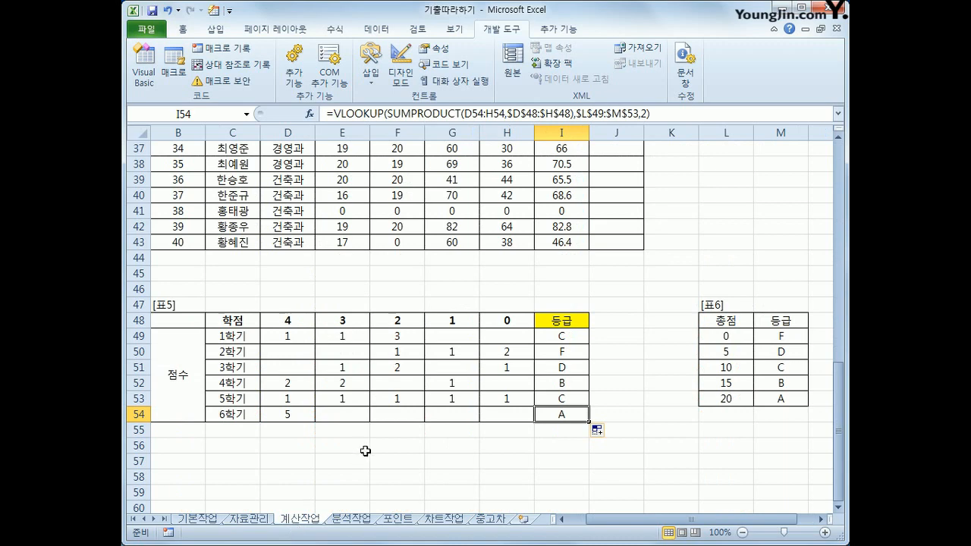
scroll(365, 451, "up", 9)
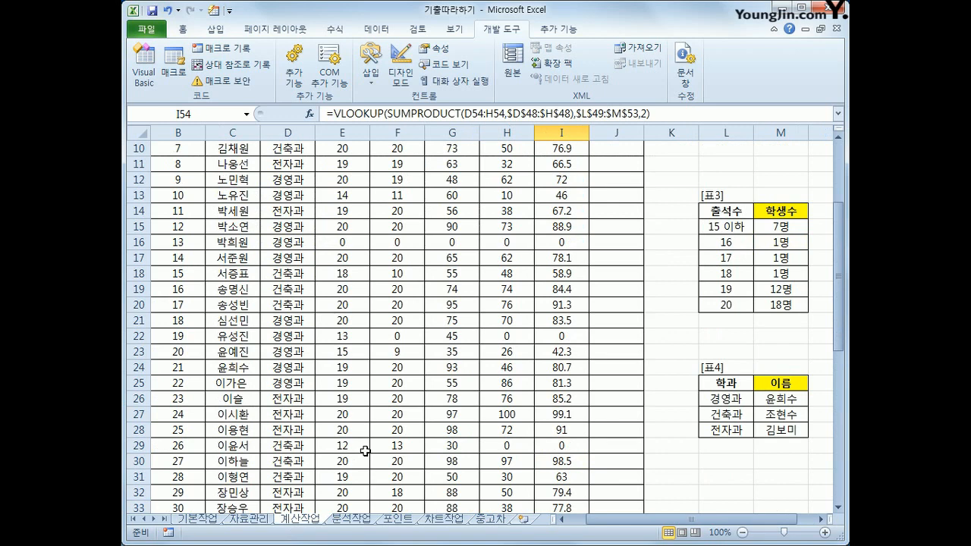
scroll(365, 451, "up", 3)
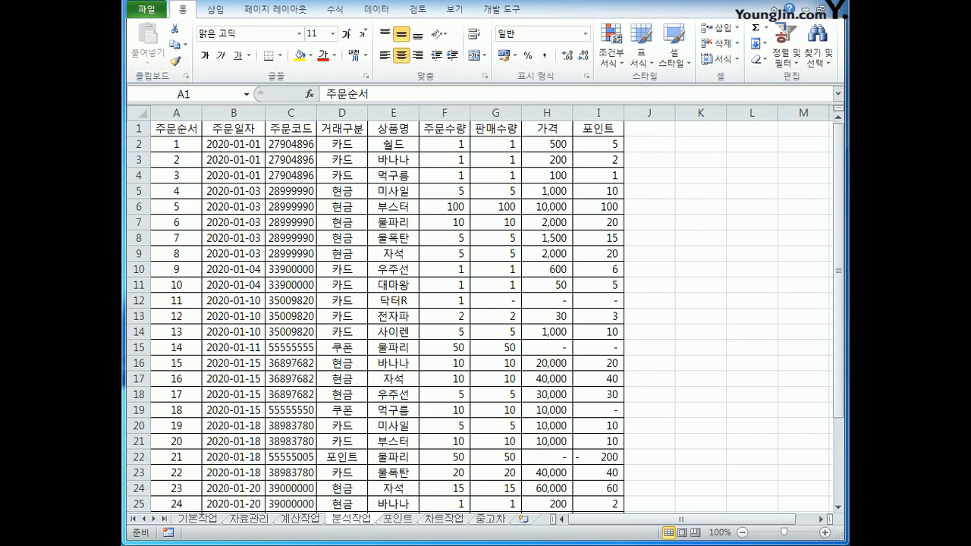
Insert a pivot table from the 분석작업 range $A$1:$I$32, placing it in the existing worksheet at $L$2.
left_click(343, 520)
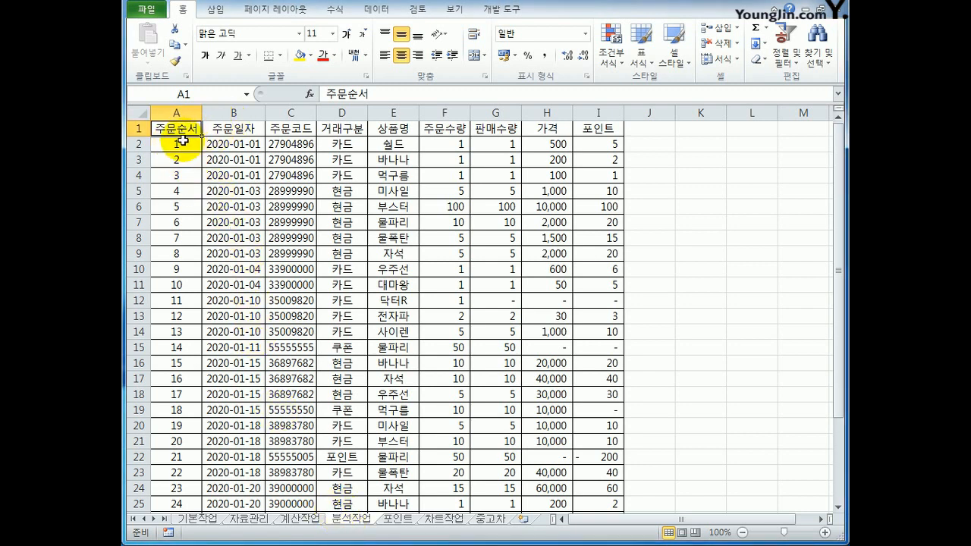
left_click(214, 9)
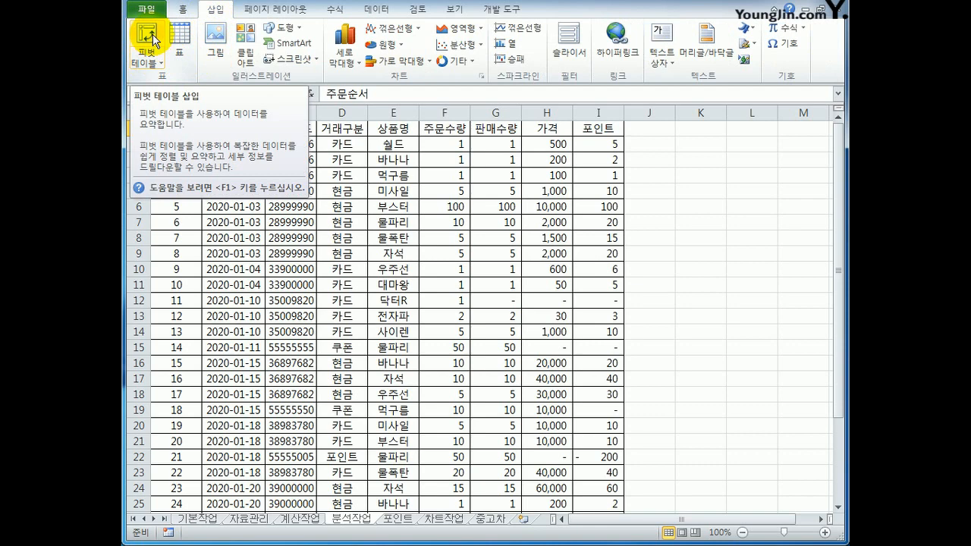
left_click(154, 60)
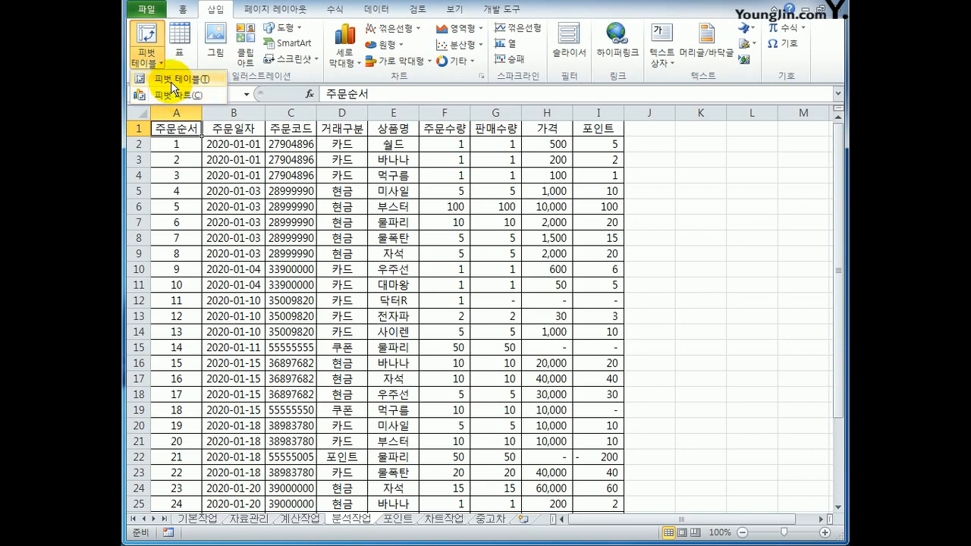
left_click(173, 82)
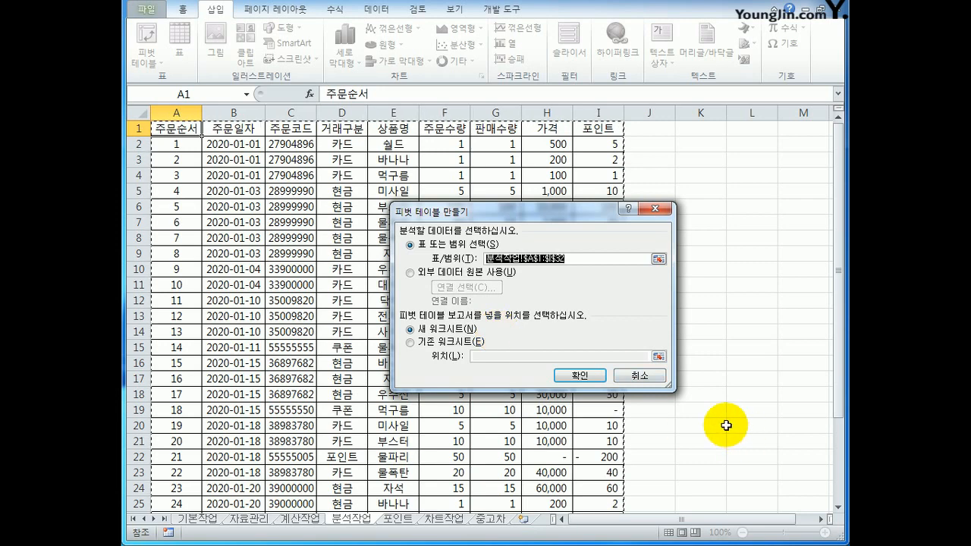
scroll(726, 427, "down", 3)
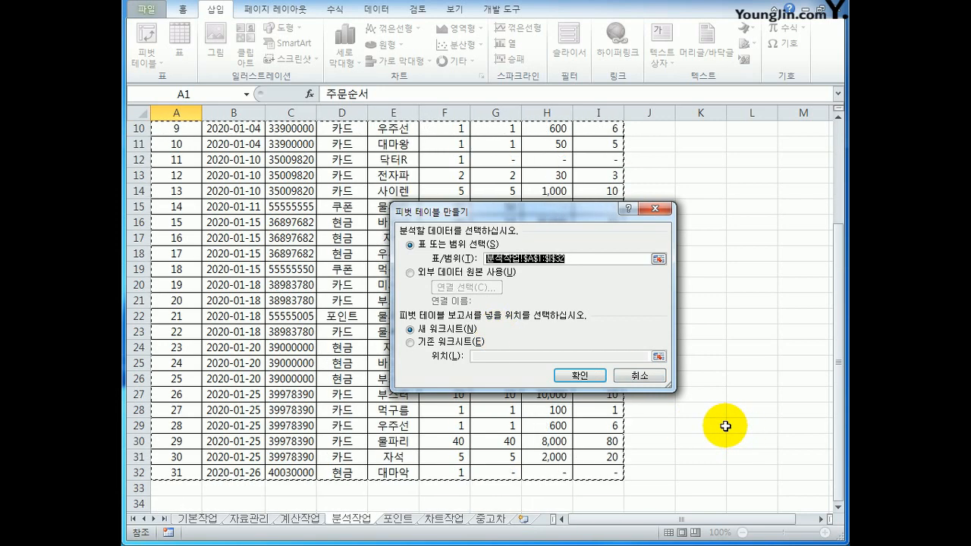
scroll(726, 427, "up", 3)
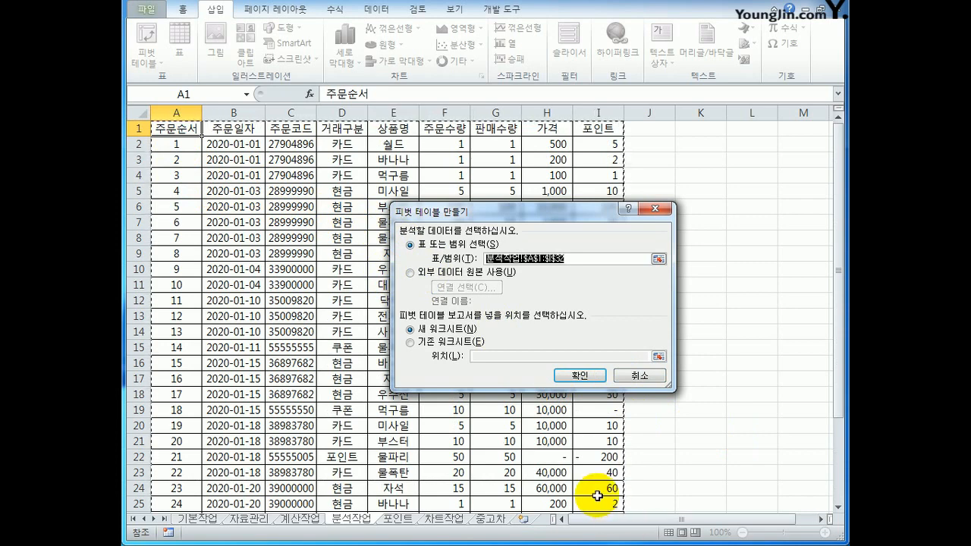
left_click(439, 343)
left_click(492, 359)
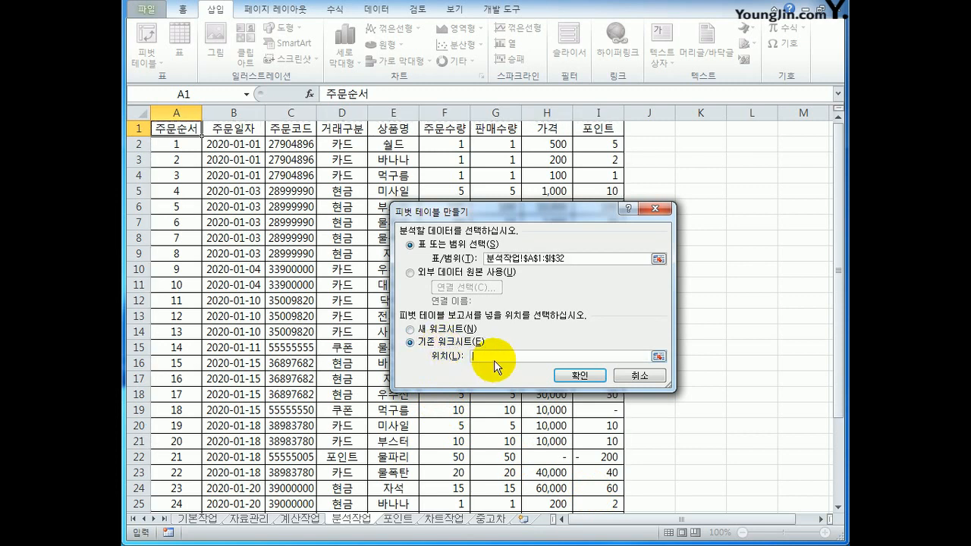
left_click(691, 145)
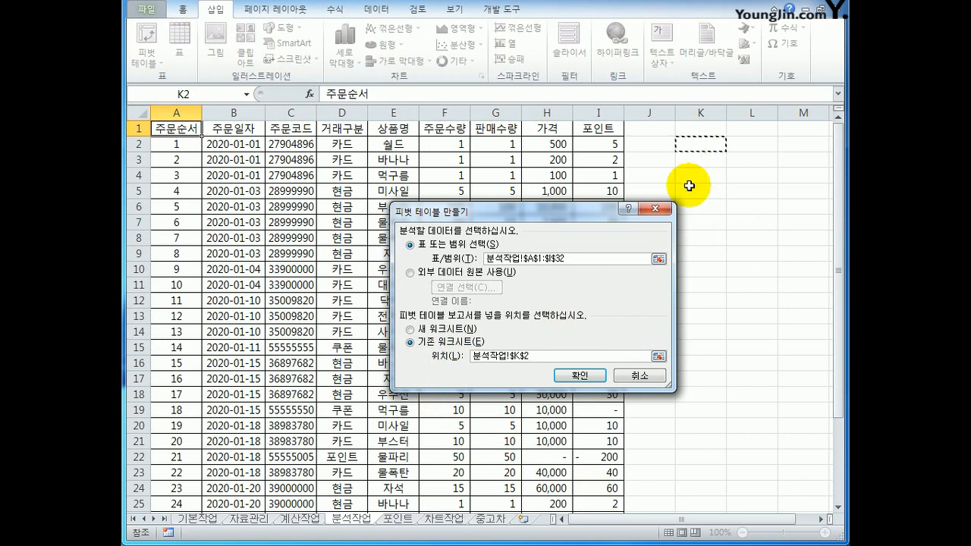
left_click(752, 146)
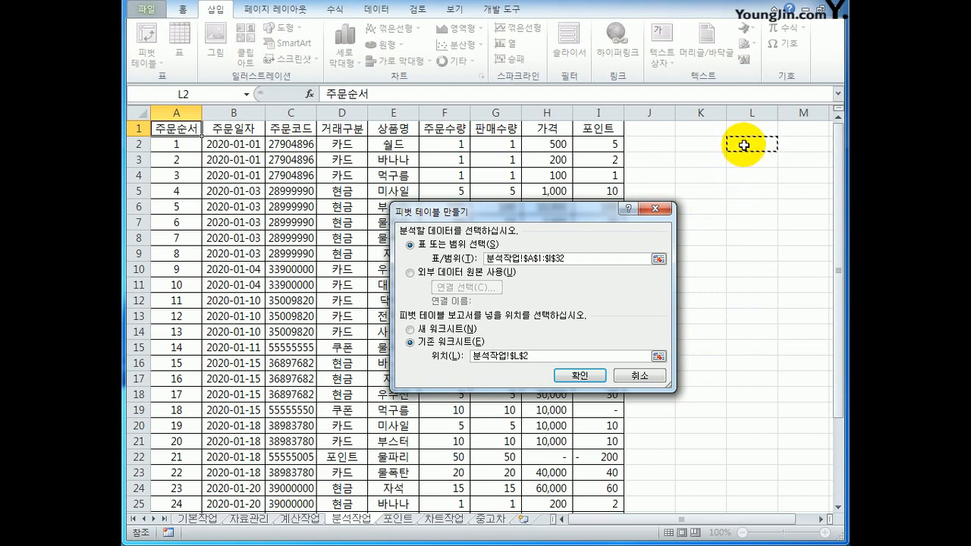
left_click(578, 374)
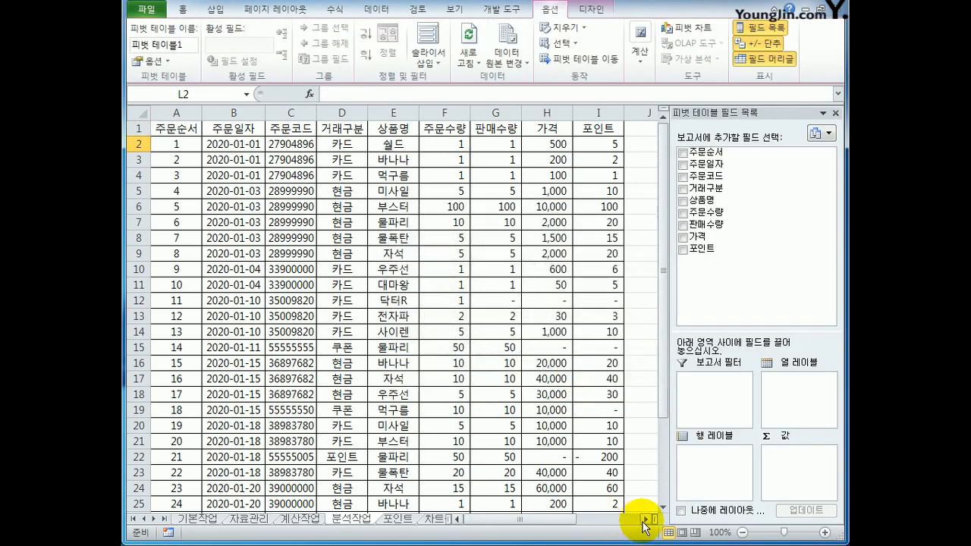
Add 주문일자 and, below it, 거래구분 as row labels of the pivot table.
left_click(645, 519)
left_click(646, 519)
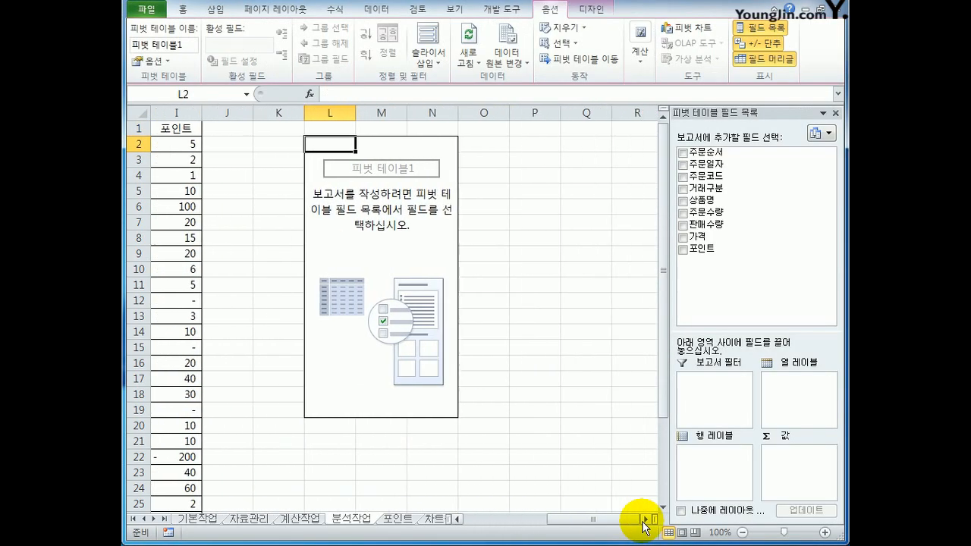
left_click(645, 519)
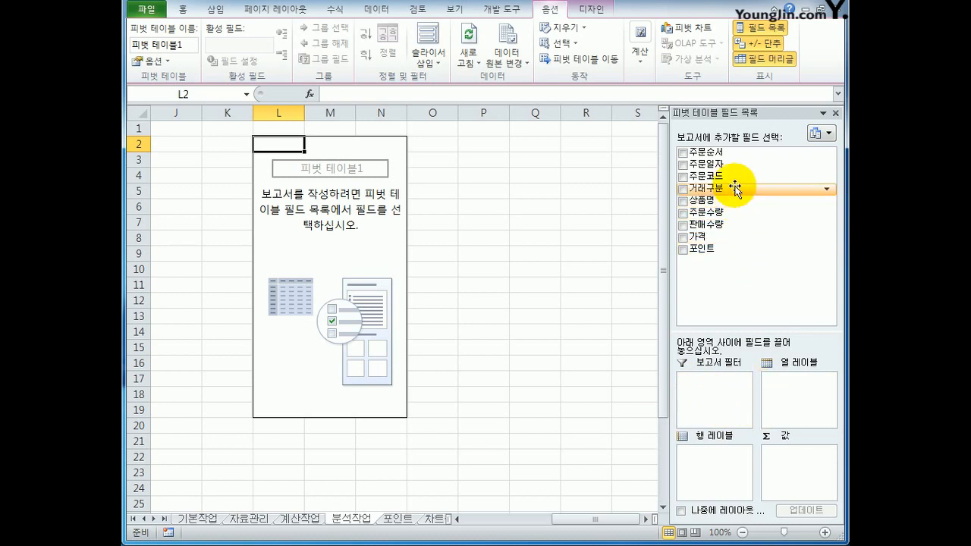
left_click_drag(725, 163, 716, 459)
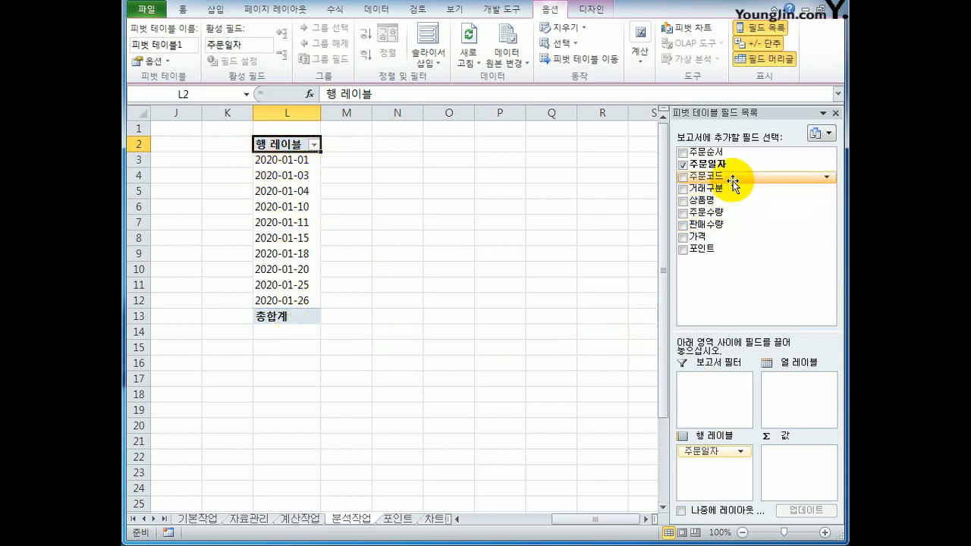
left_click_drag(722, 194, 730, 468)
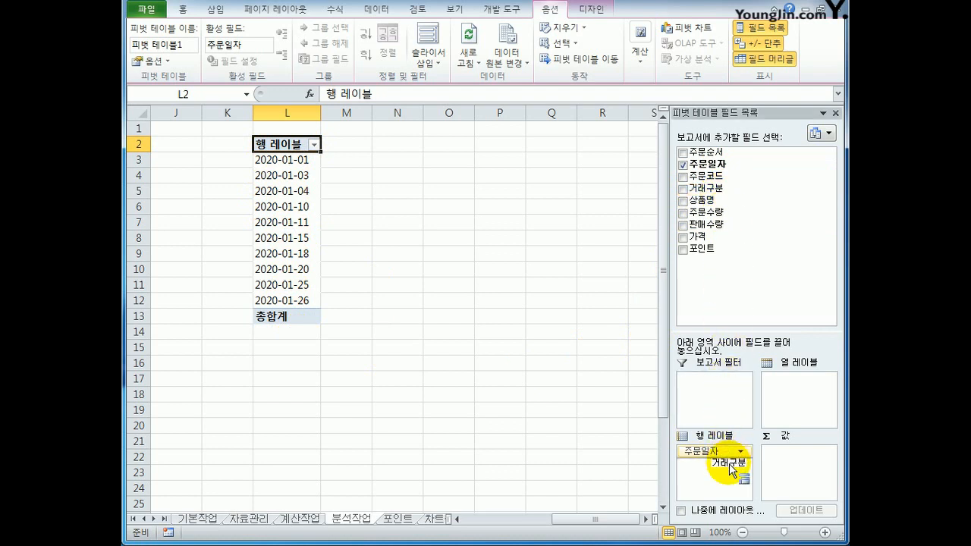
left_click_drag(730, 466, 729, 464)
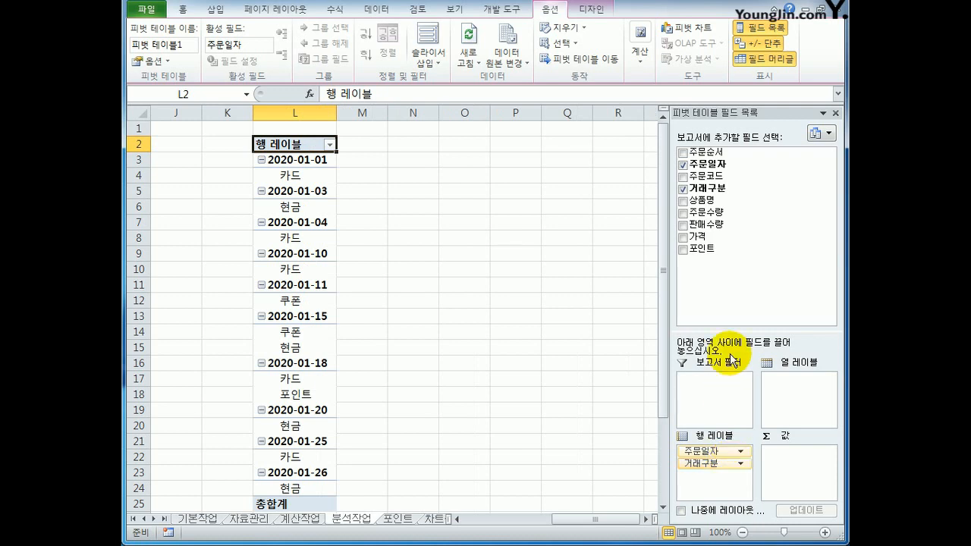
Add 가격 and 포인트 to the pivot table as summed values.
left_click_drag(720, 239, 802, 465)
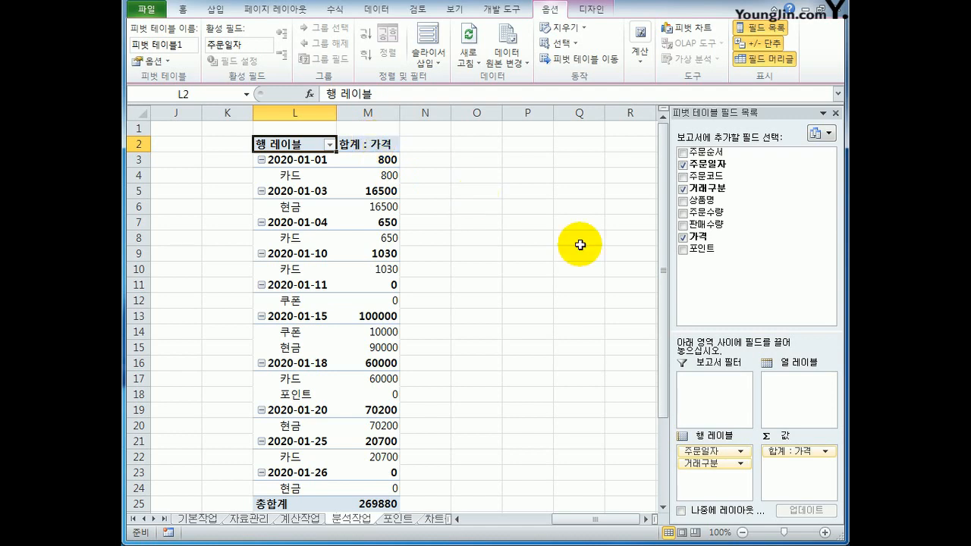
left_click_drag(700, 248, 762, 357)
left_click_drag(797, 472, 797, 470)
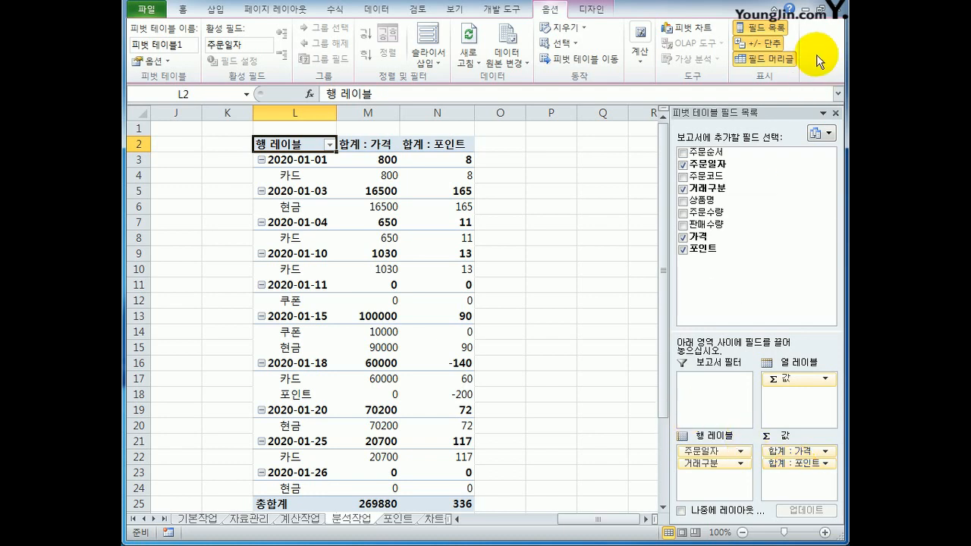
Change the pivot table's report layout to outline form (개요 형식) and check the 주문일자 and 거래구분 headers.
left_click(594, 9)
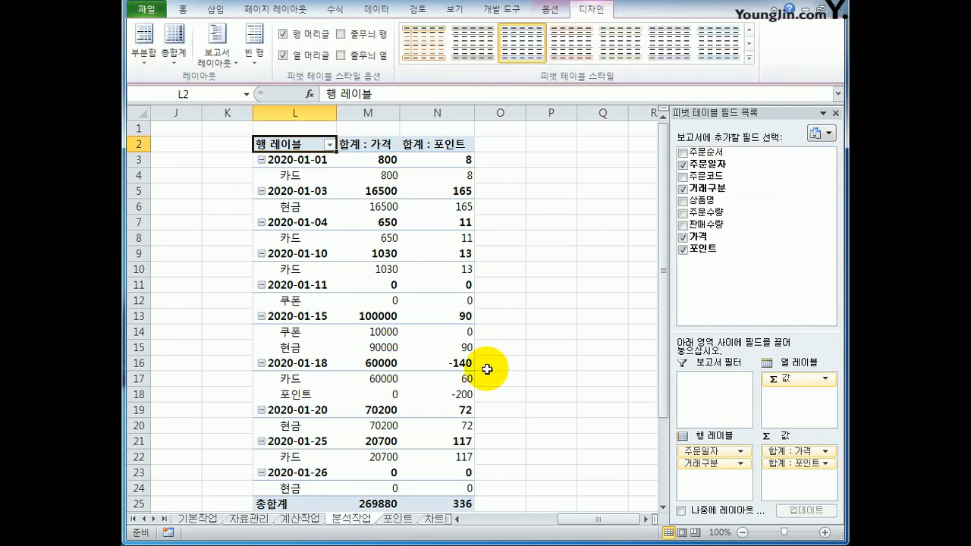
left_click(220, 57)
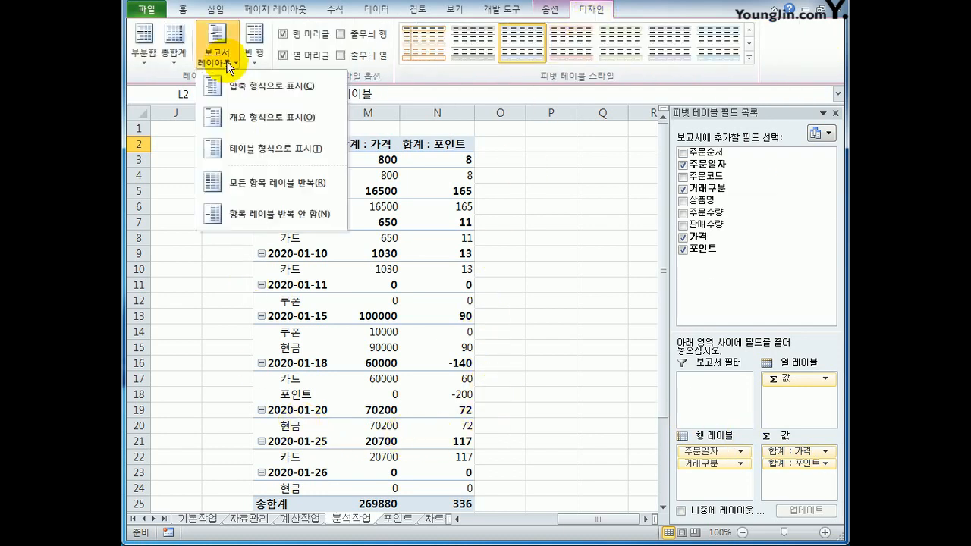
left_click(238, 123)
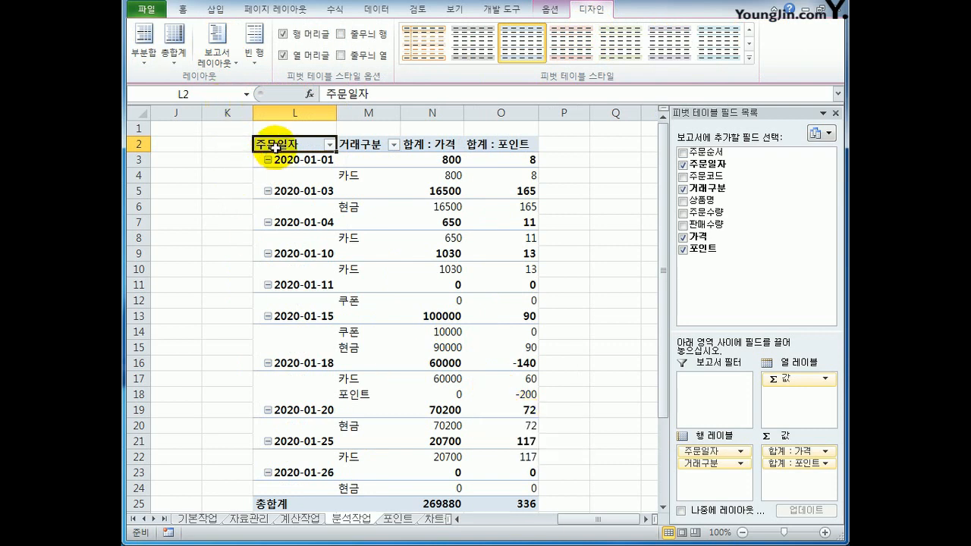
left_click(364, 144)
left_click(364, 144)
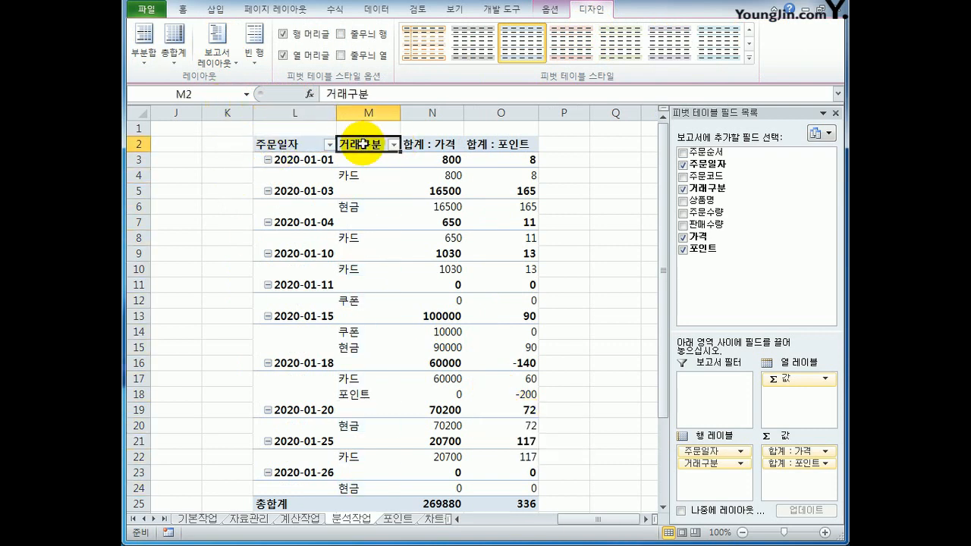
left_click(299, 145)
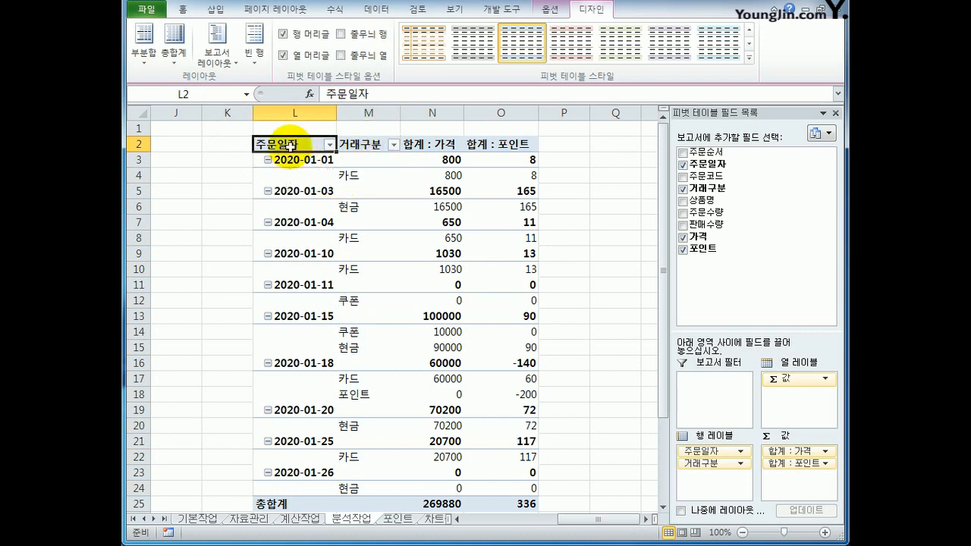
Group the 주문일자 dates in the pivot table by days (일), setting the number of days to 10.
left_click(292, 159)
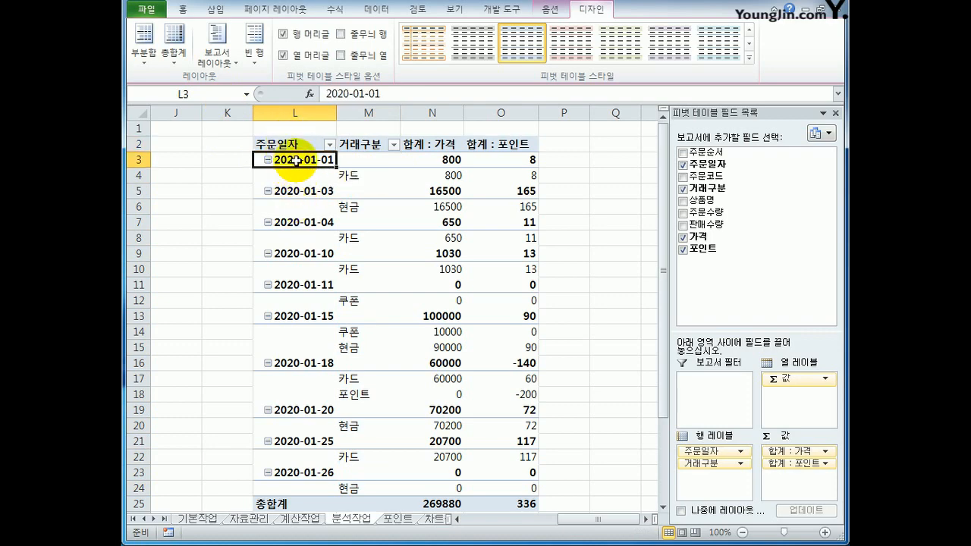
right_click(299, 162)
left_click(389, 300)
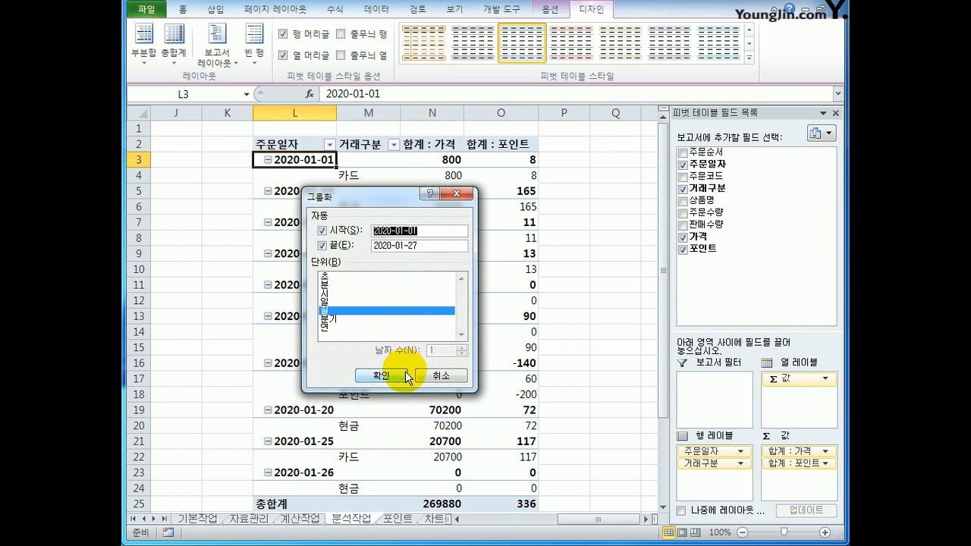
left_click(326, 310)
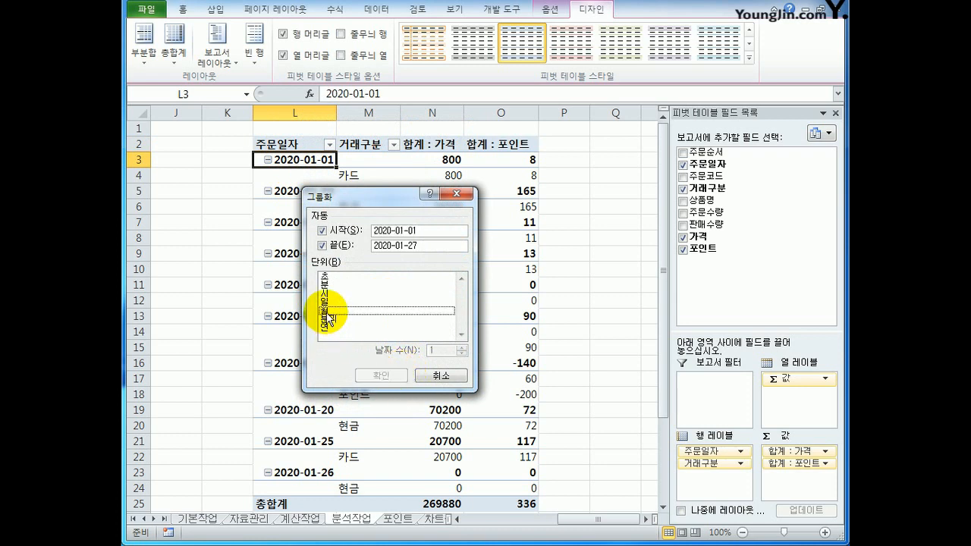
left_click(343, 302)
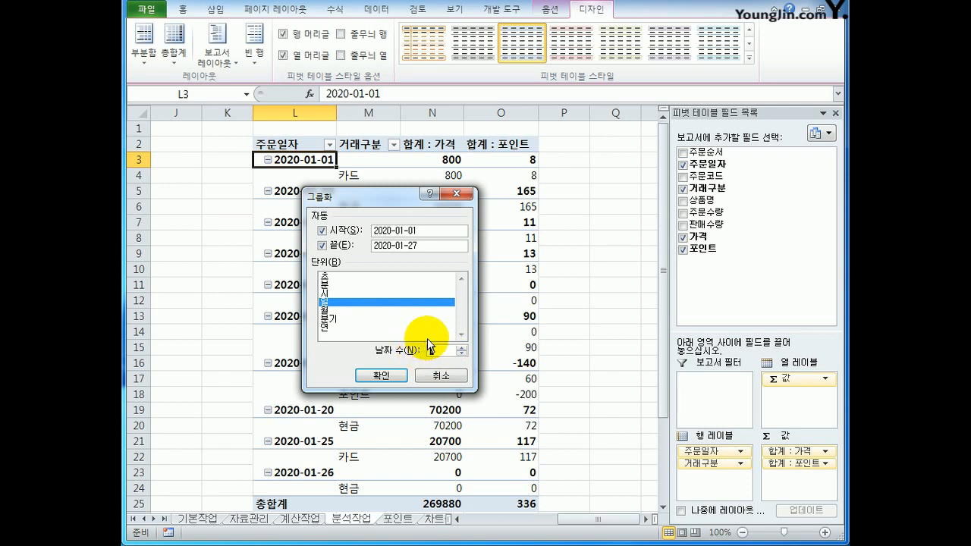
type("10")
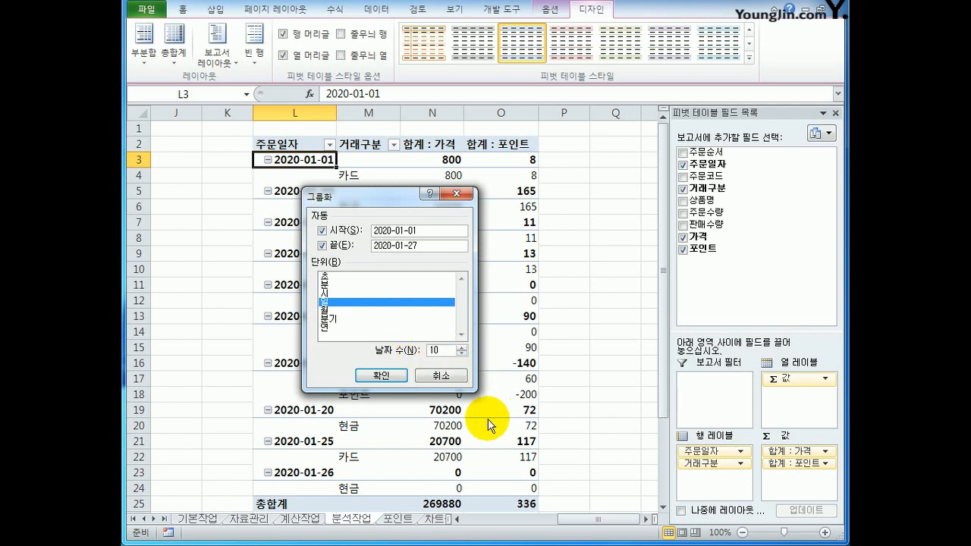
left_click(401, 376)
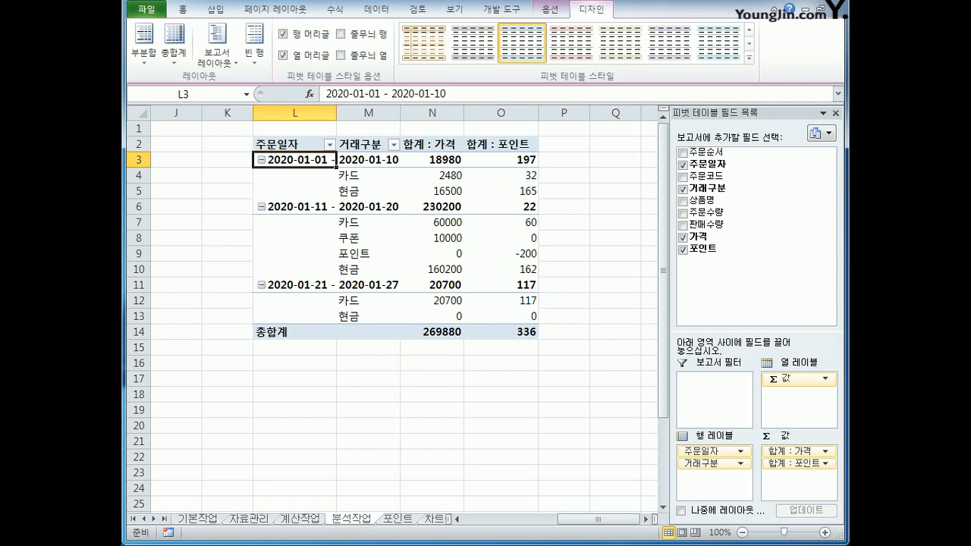
Insert a calculated field named 가격비율 with the formula =가격 into the pivot table.
left_click(554, 10)
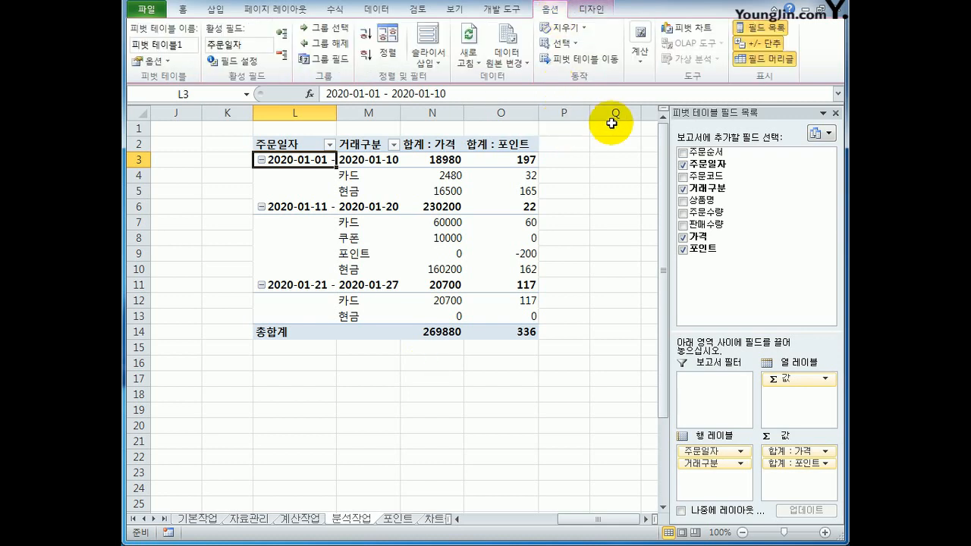
left_click(644, 63)
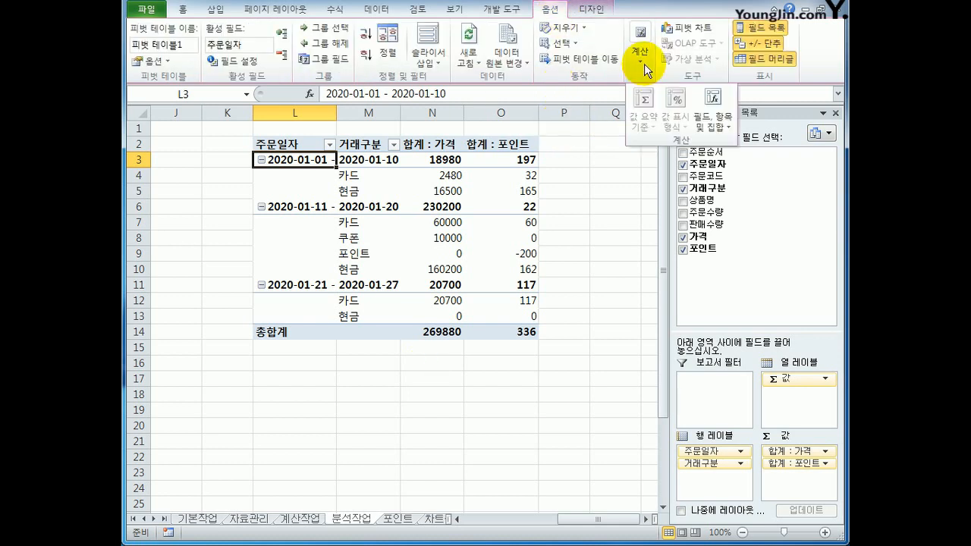
left_click(723, 123)
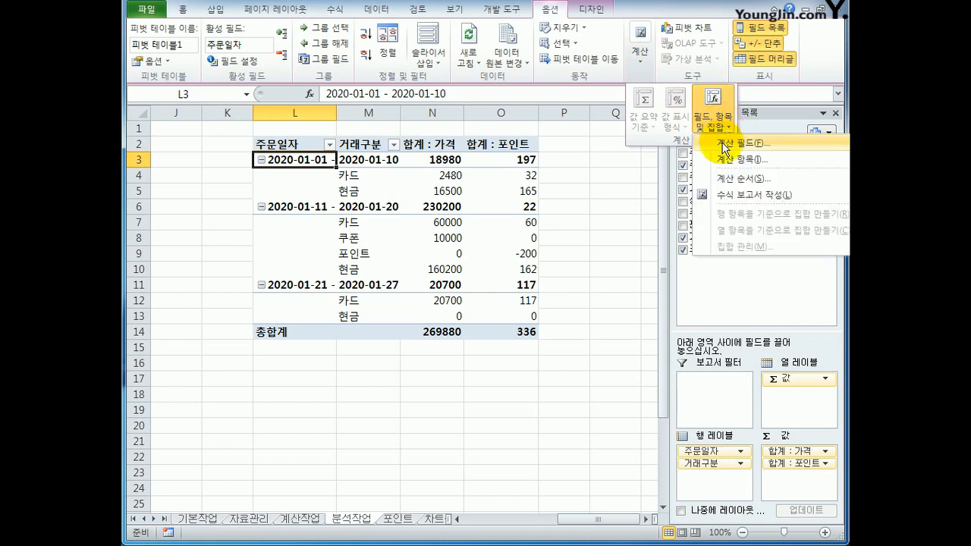
left_click(725, 144)
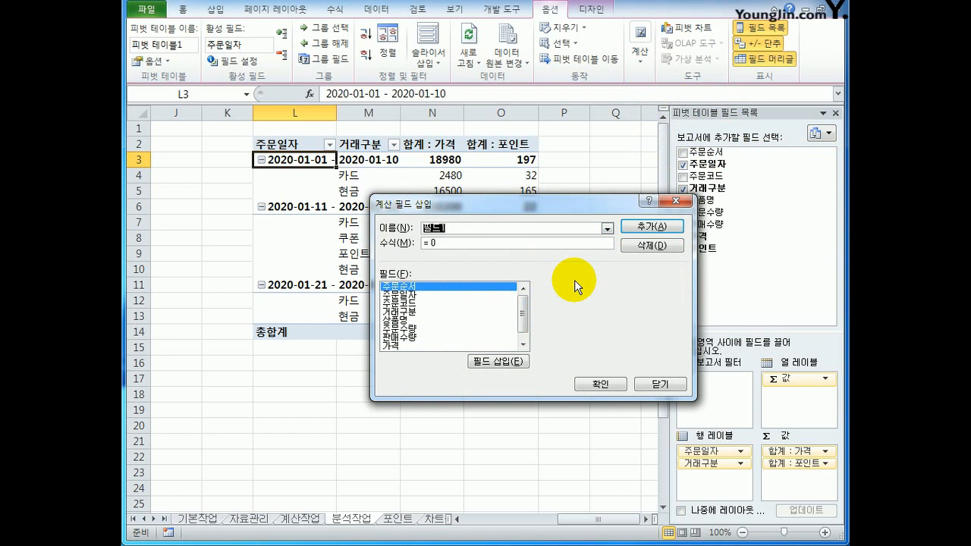
key("BackSpace")
key("BackSpace")
key("BackSpace")
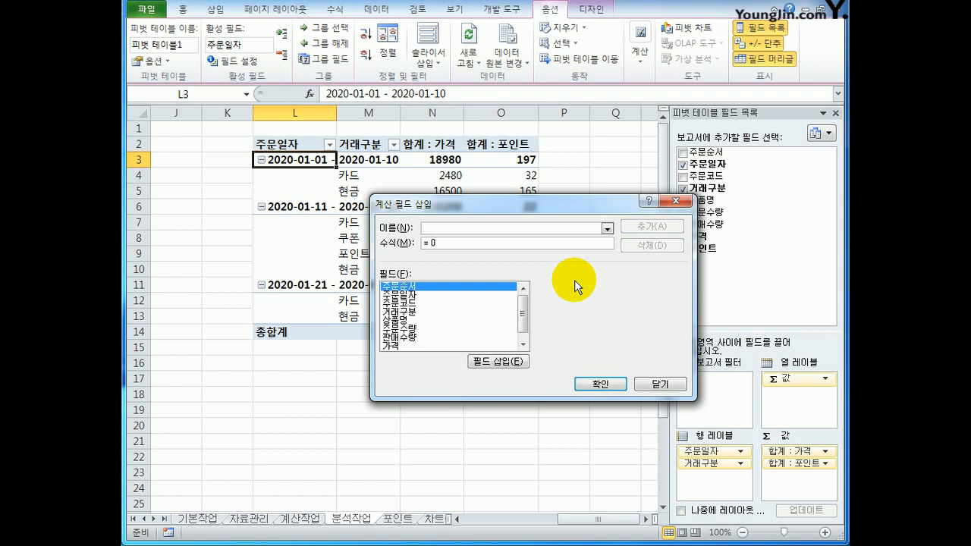
type("가격비률")
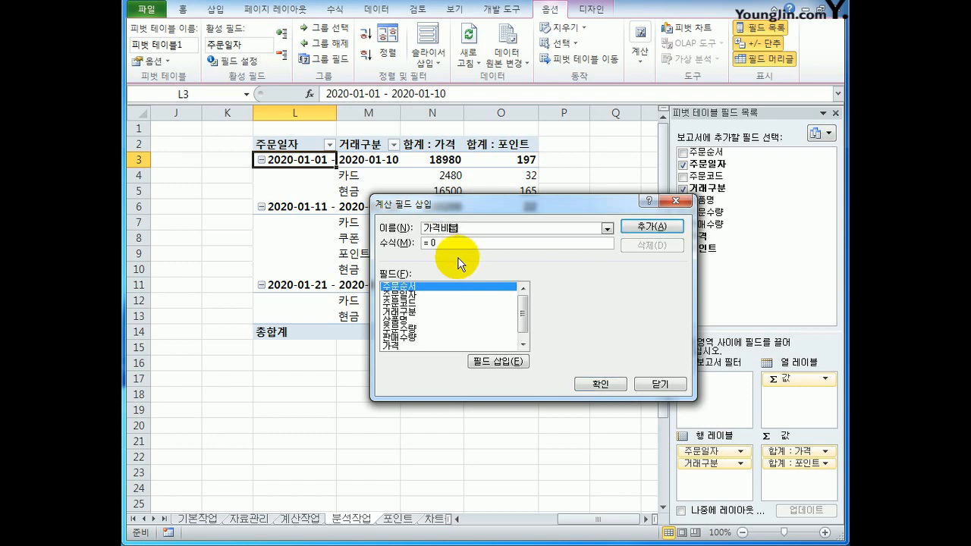
left_click(410, 347)
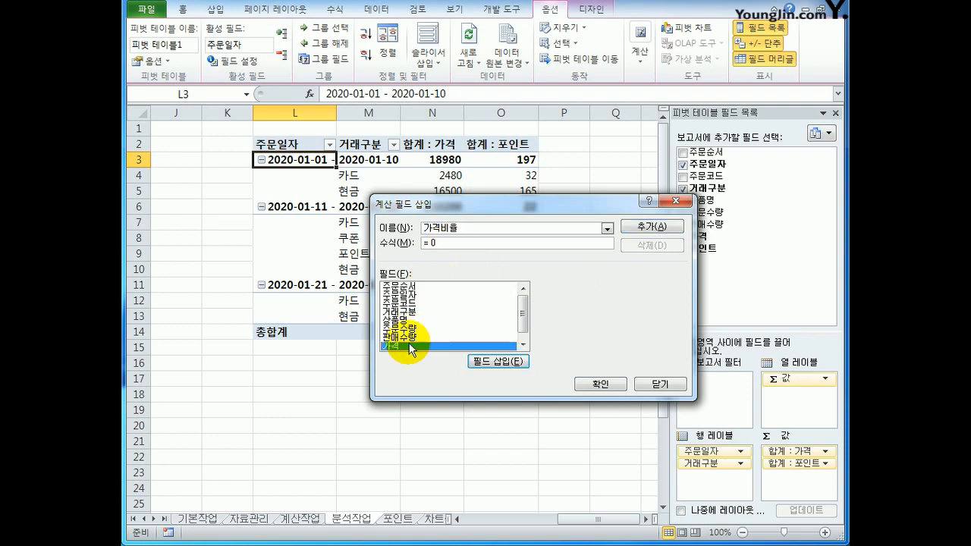
double_click(410, 346)
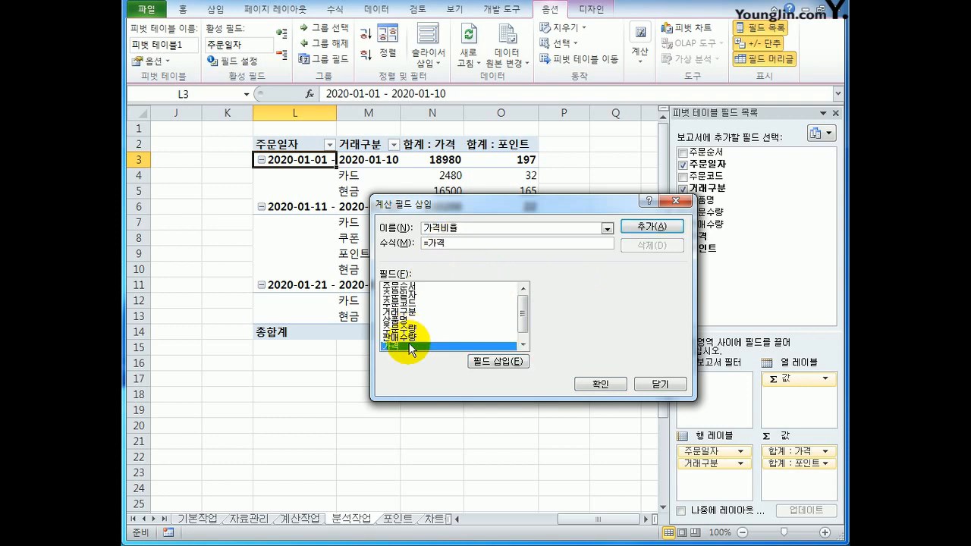
left_click(600, 384)
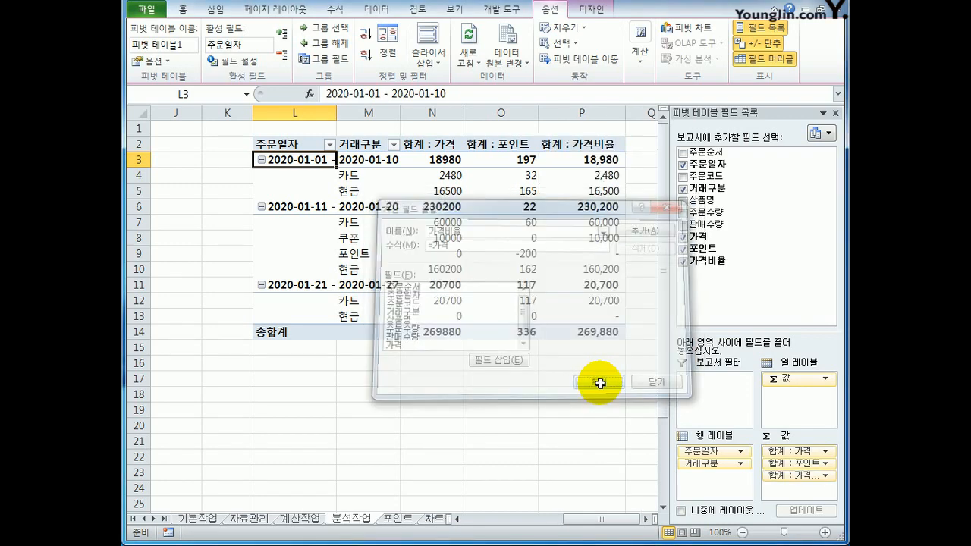
Show the 합계 : 가격비율 values as a percentage of the column total (열 합계 비율).
left_click(584, 144)
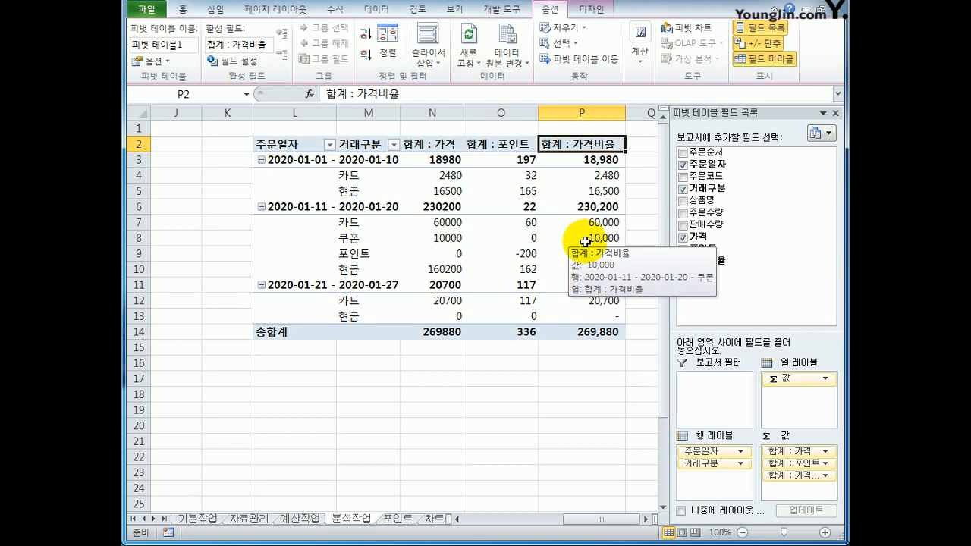
right_click(578, 145)
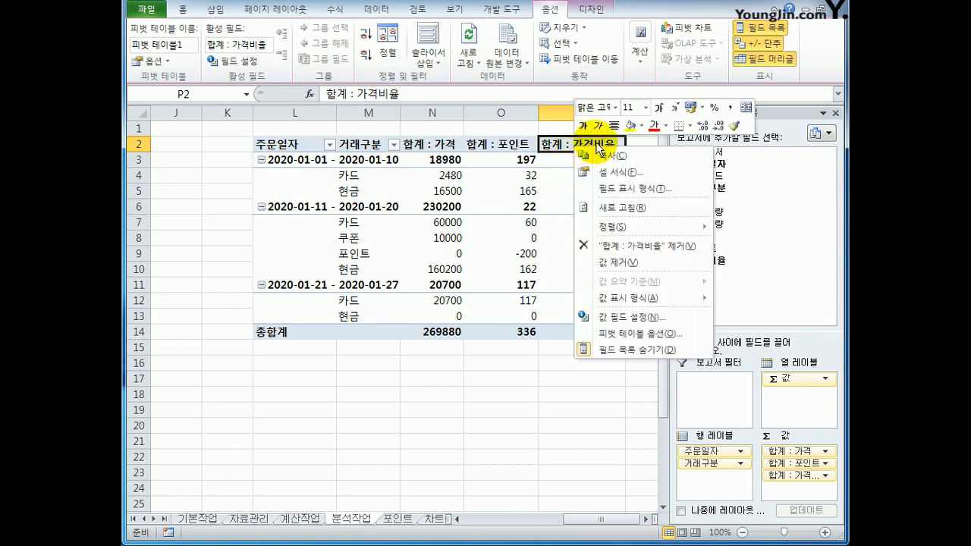
left_click(635, 317)
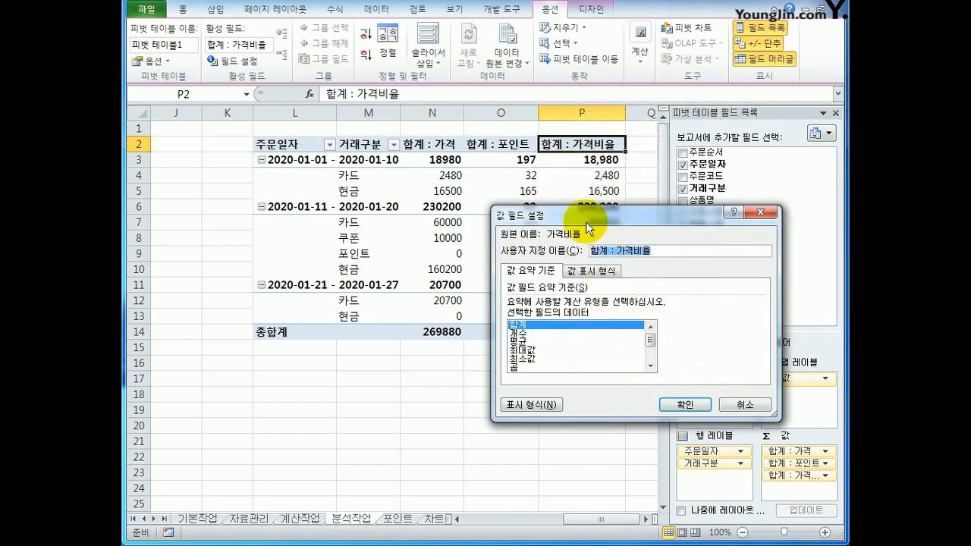
left_click_drag(585, 221, 480, 210)
left_click(486, 260)
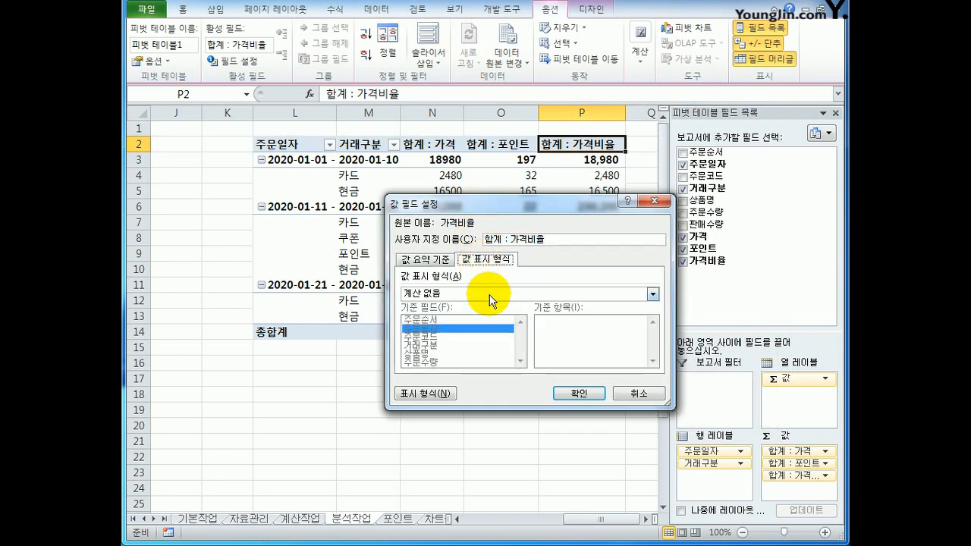
left_click(490, 294)
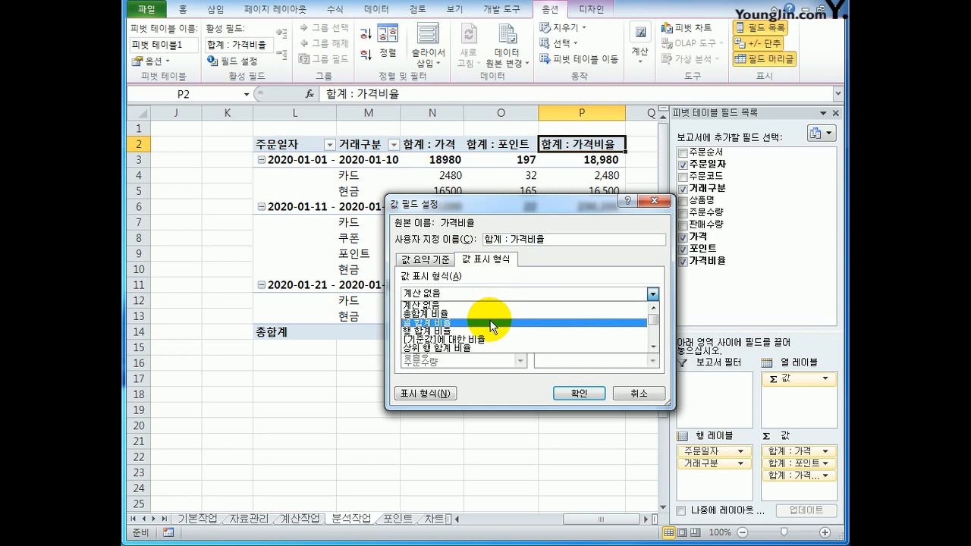
left_click(493, 323)
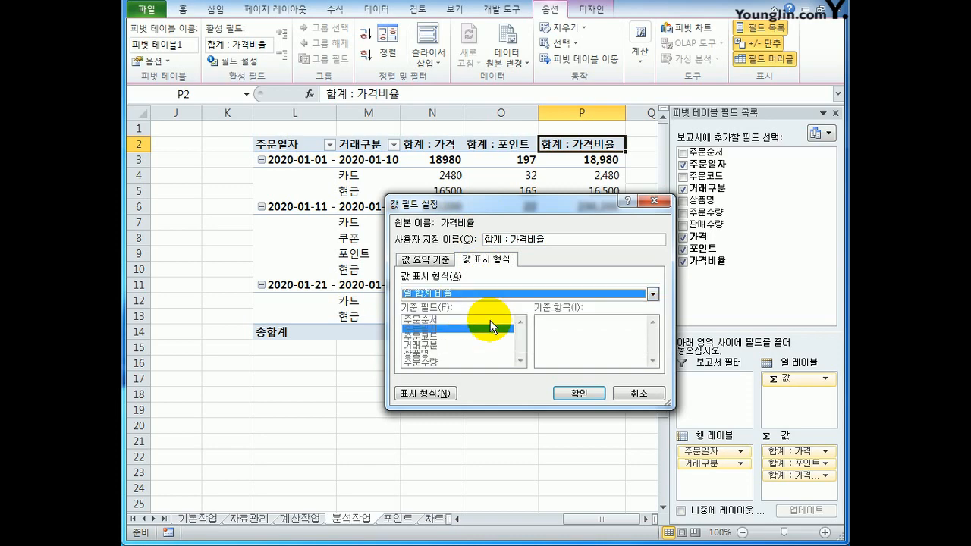
left_click(594, 395)
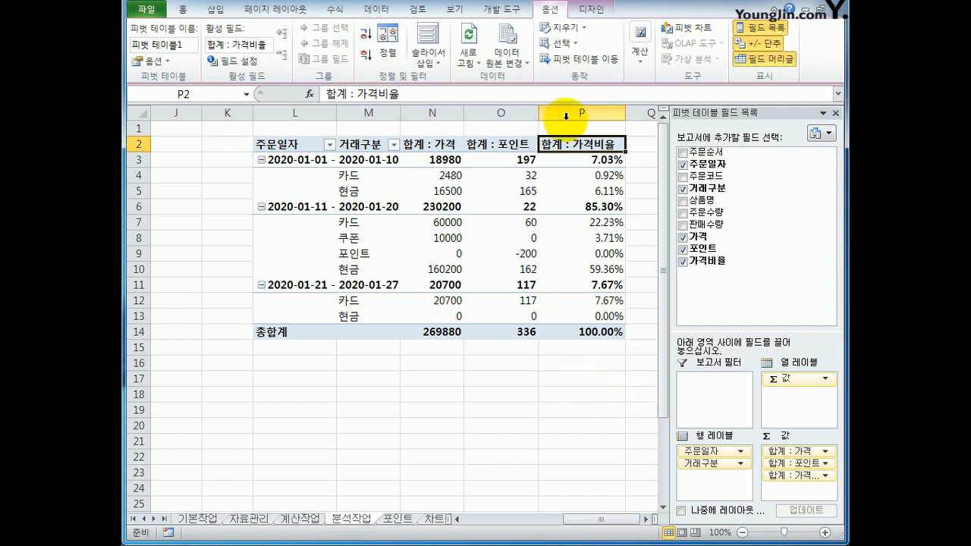
Apply the green pivot table style from the second row of the 밝게 group to the pivot table.
left_click(592, 12)
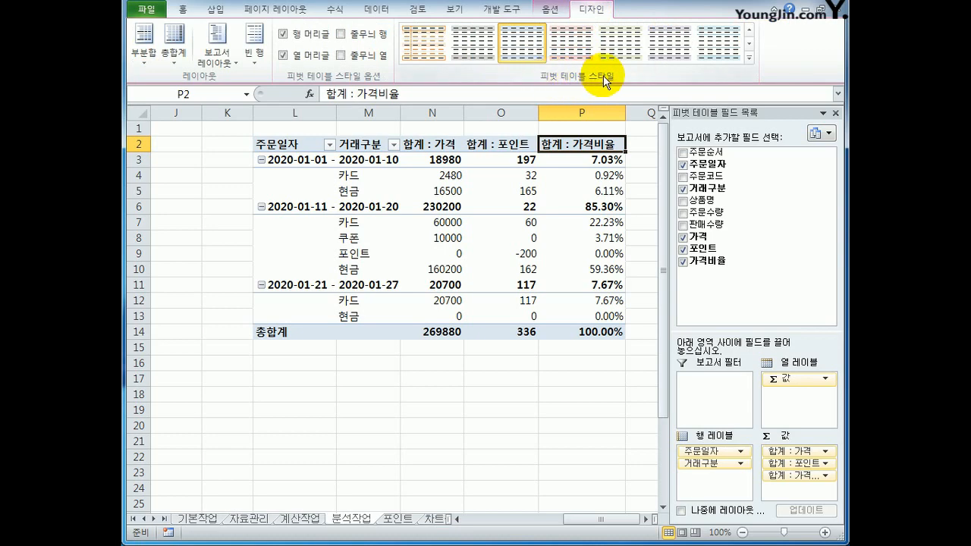
left_click(749, 58)
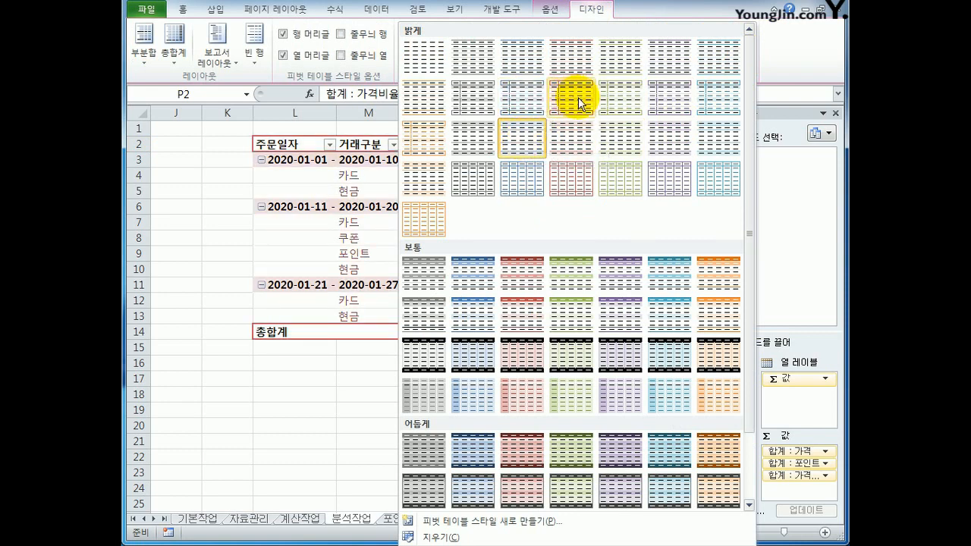
left_click(630, 108)
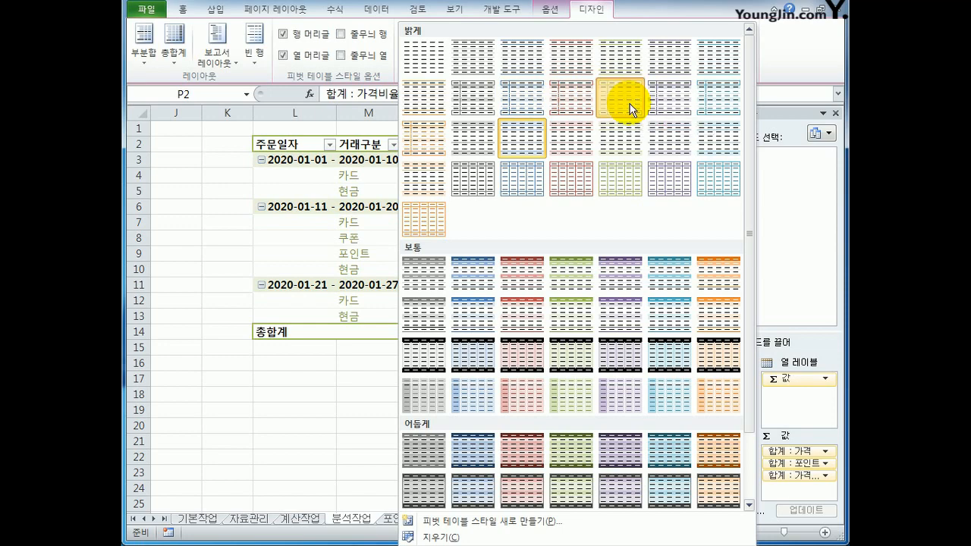
left_click(549, 453)
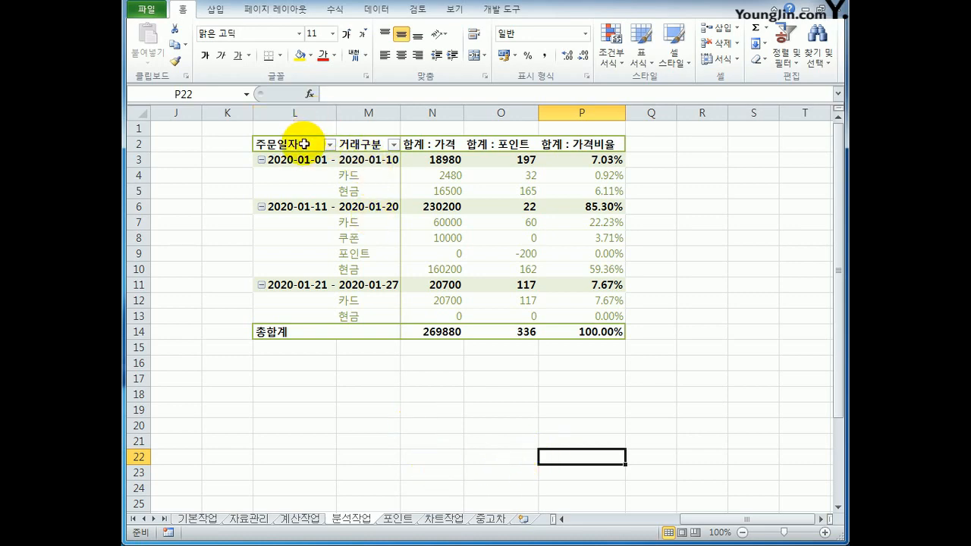
Auto-fit the width of column L to show the full 주문일자 date ranges.
left_click(326, 115)
left_click(353, 112)
left_click(314, 112)
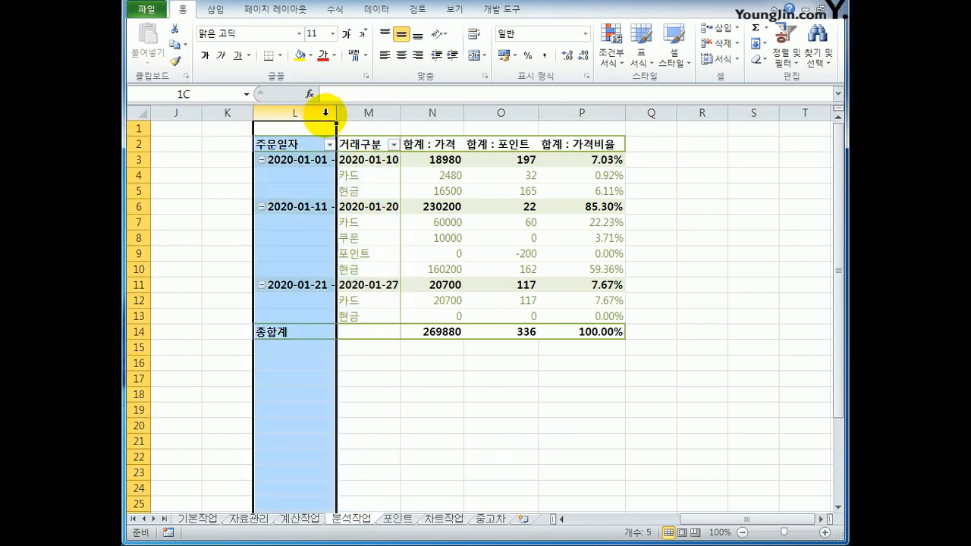
double_click(339, 114)
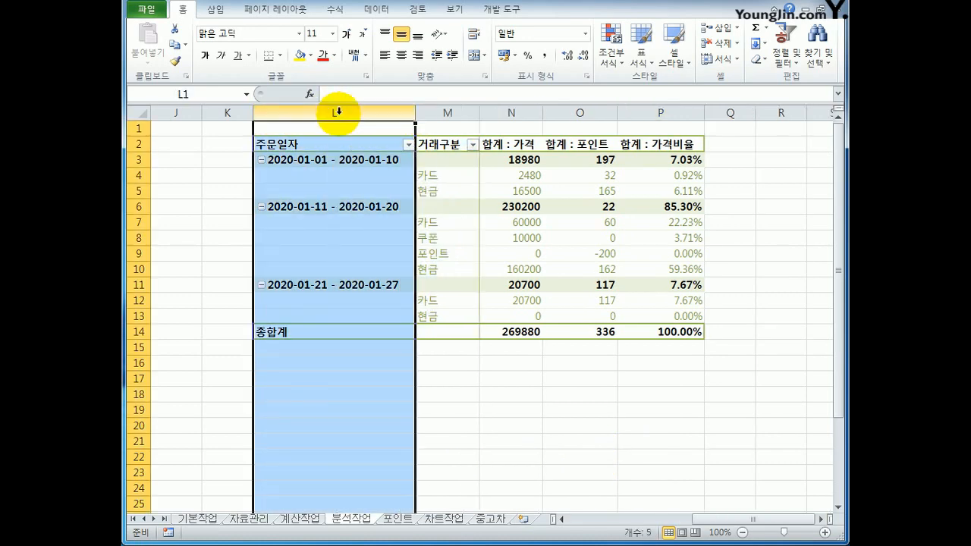
left_click(494, 426)
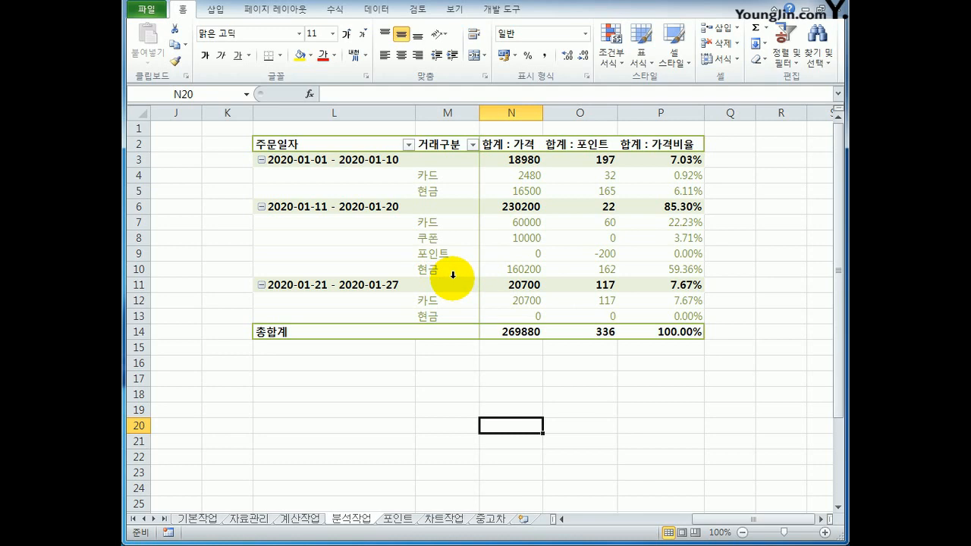
Start recording a macro on the 포인트 sheet, entering its name and storing it in the current workbook (현재 통합 문서).
left_click(398, 520)
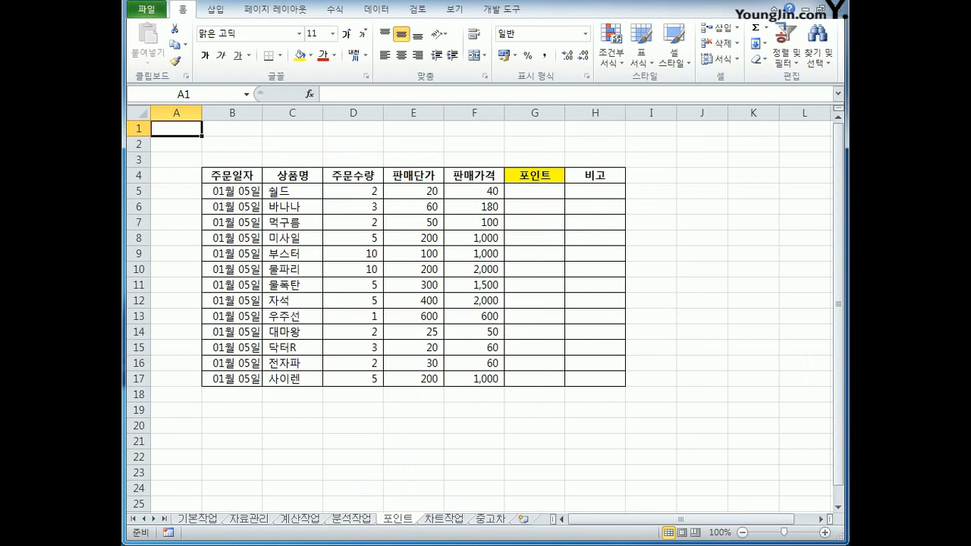
left_click(734, 288)
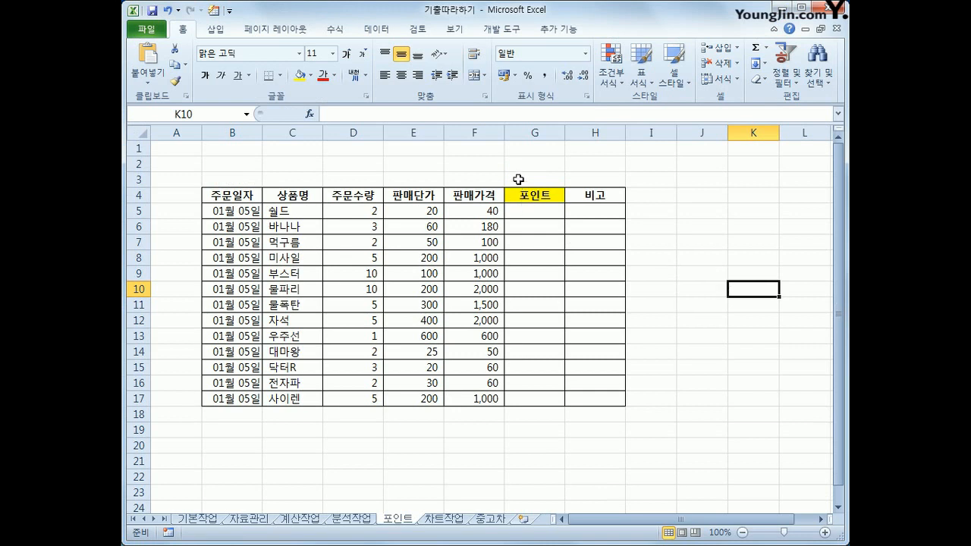
left_click(509, 30)
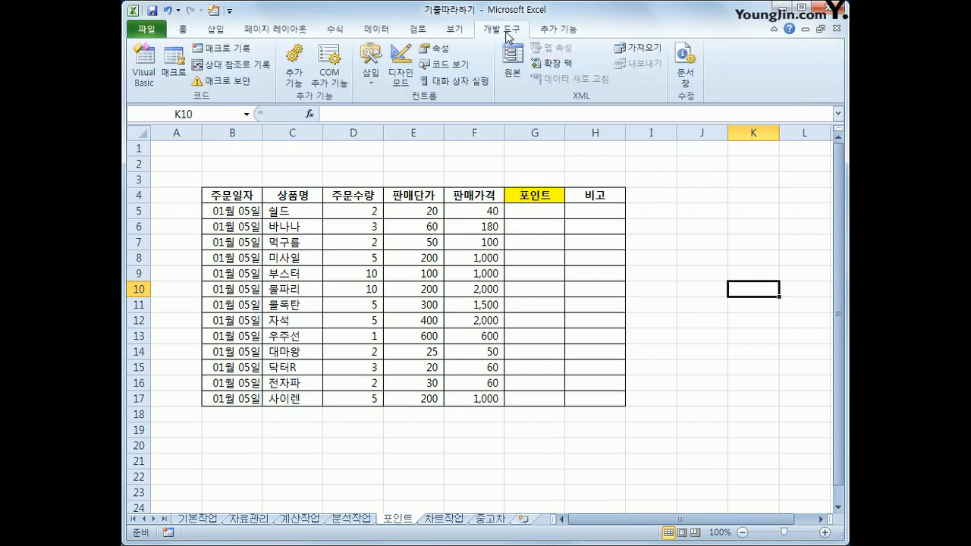
left_click(231, 50)
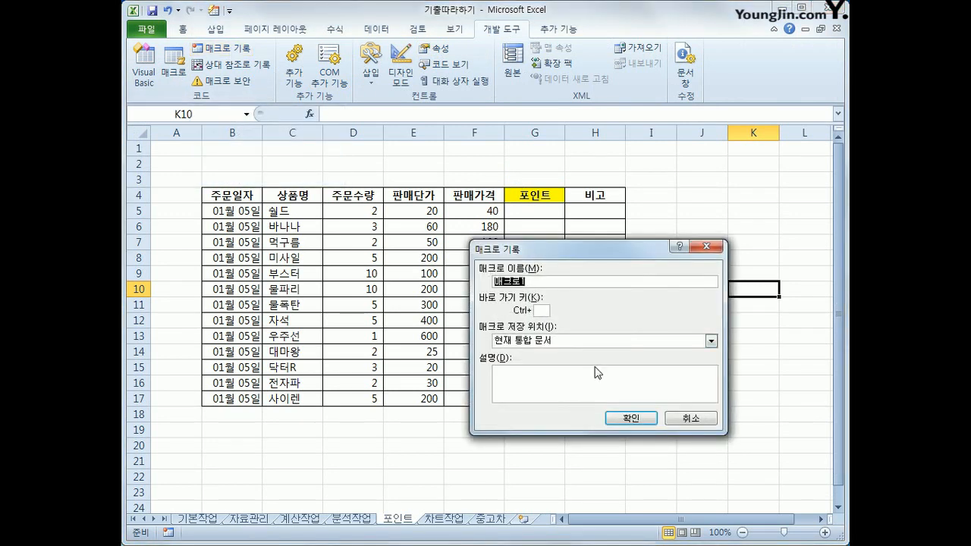
type("ㅍ")
type("트")
left_click(621, 419)
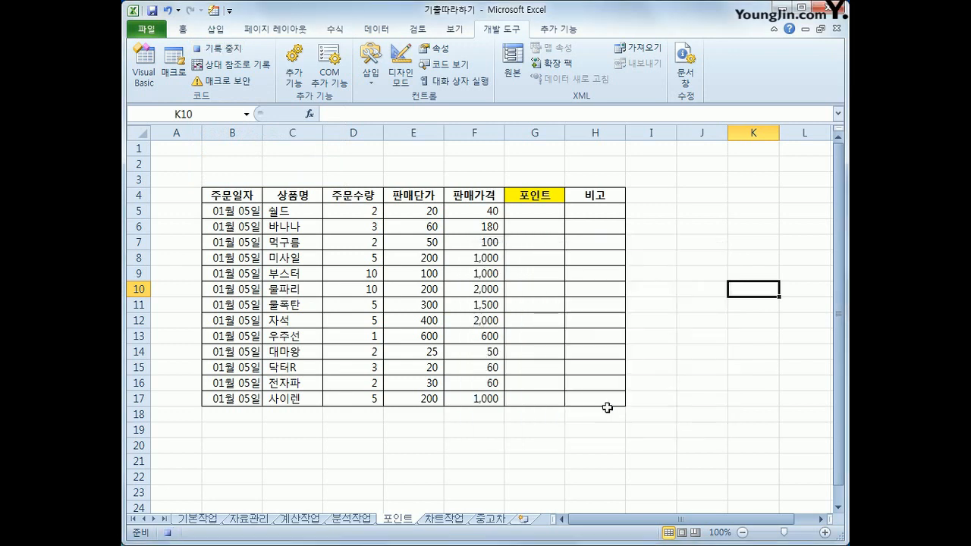
Enter the formula =INT(F5*0.25) in cell G5 of the 포인트 column.
left_click(548, 212)
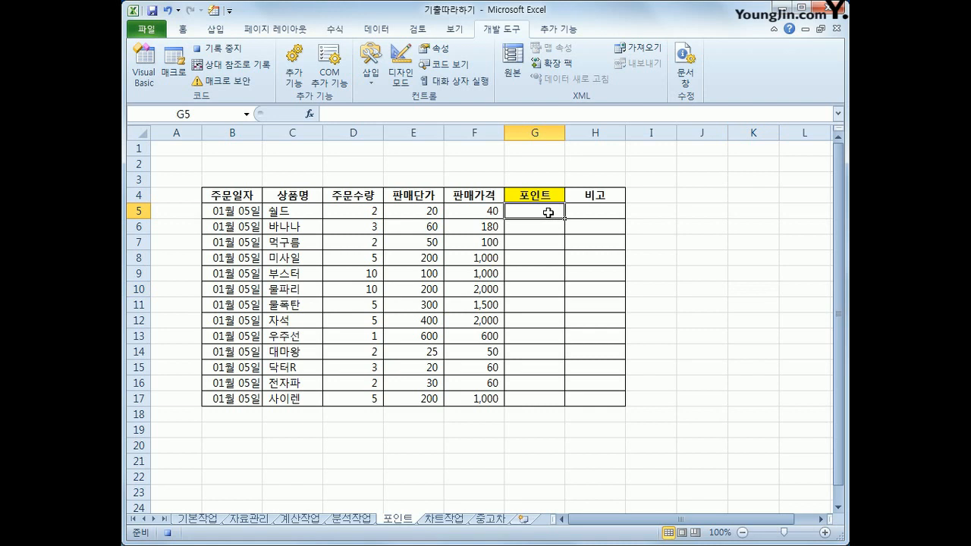
type("=ㅑ")
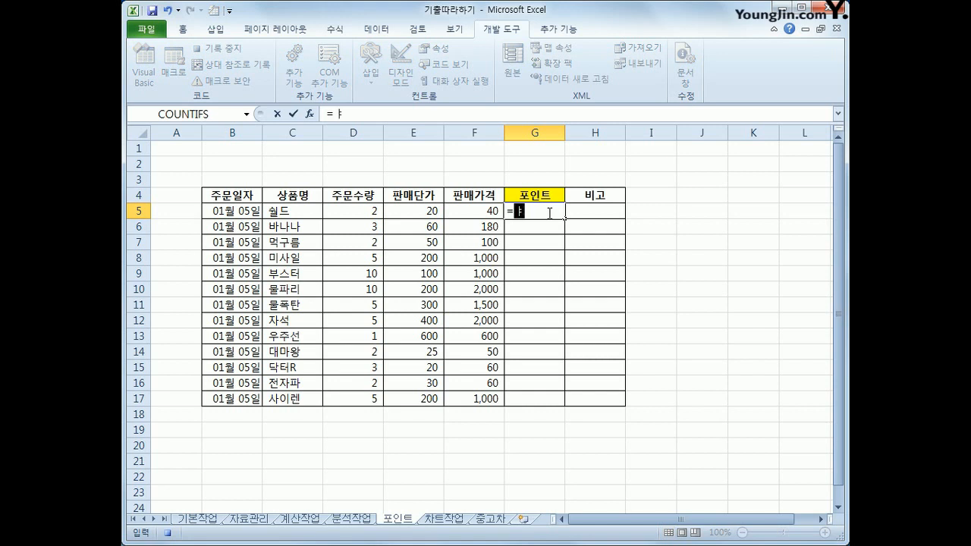
key("BackSpace")
type("int(")
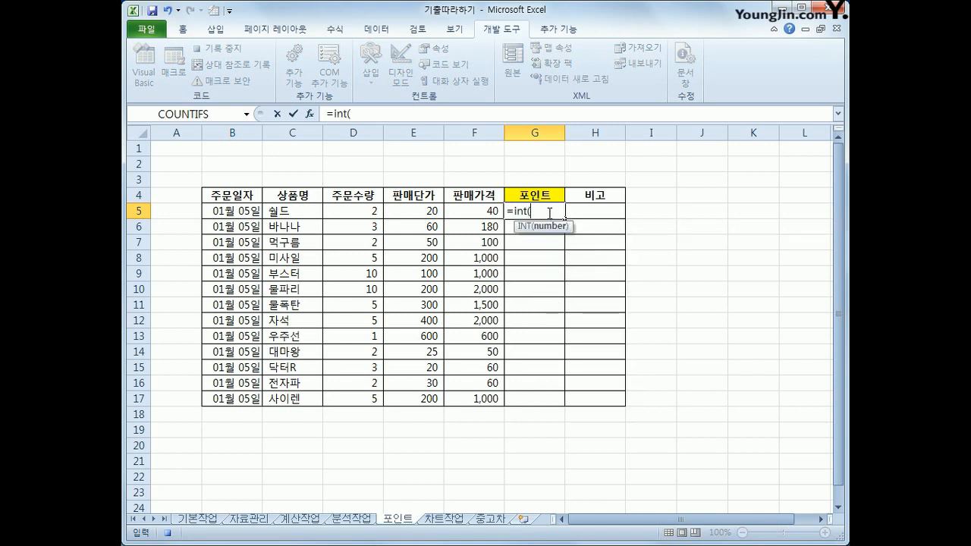
key("Left")
type("*0.25")
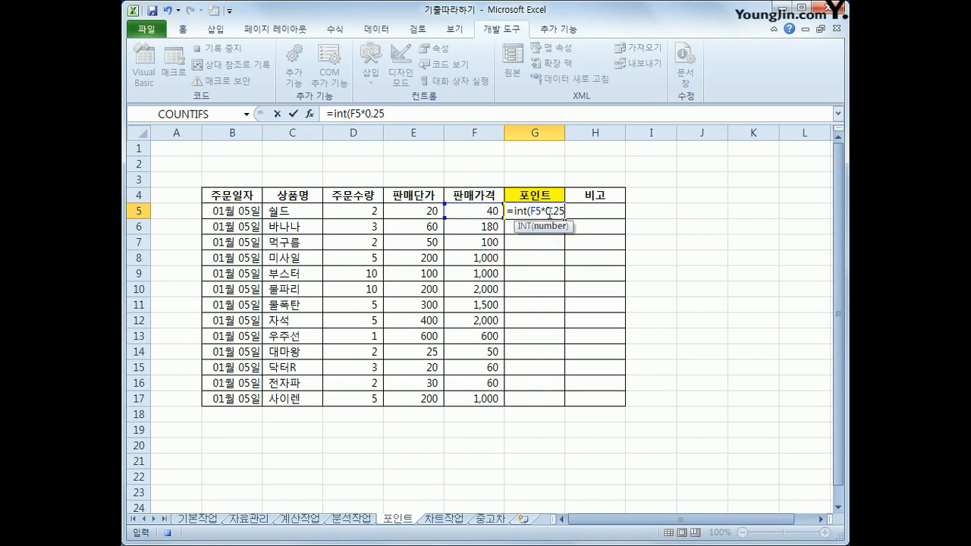
type(")")
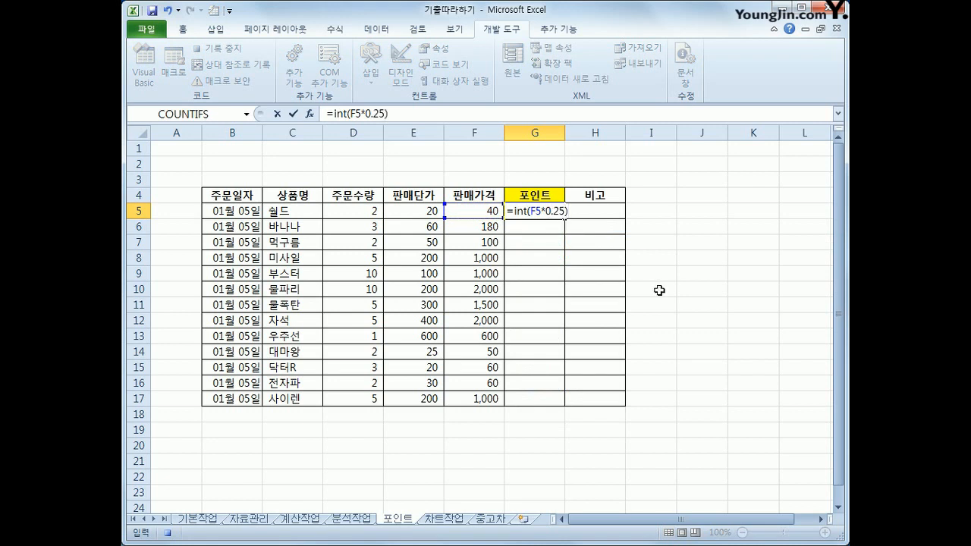
key("Return")
Fill the G5 formula down to G17 and stop recording the macro.
left_click(559, 214)
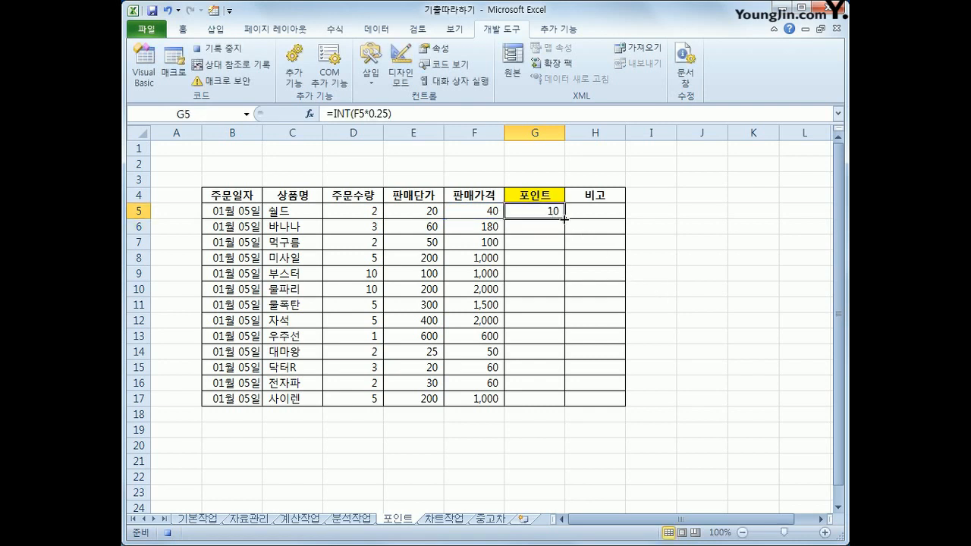
left_click_drag(565, 220, 558, 408)
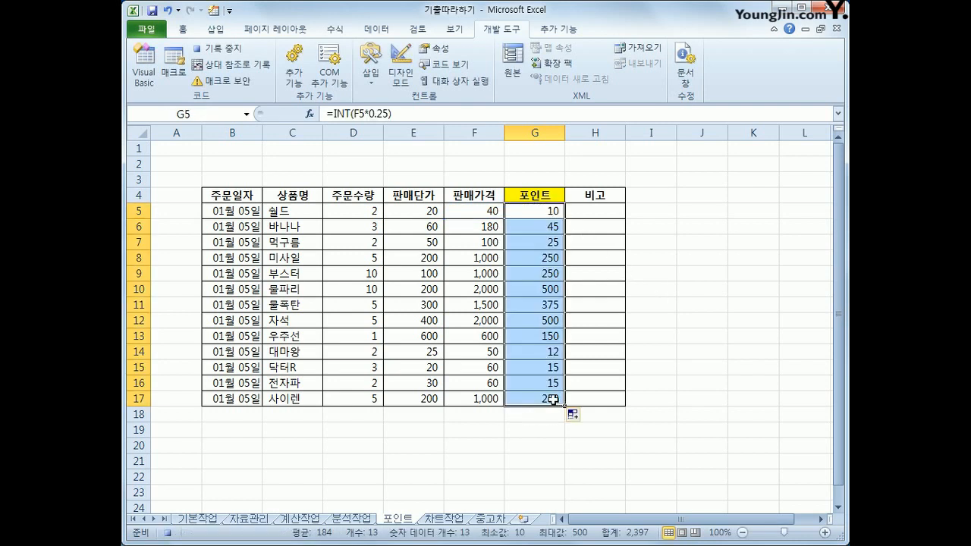
left_click(553, 399)
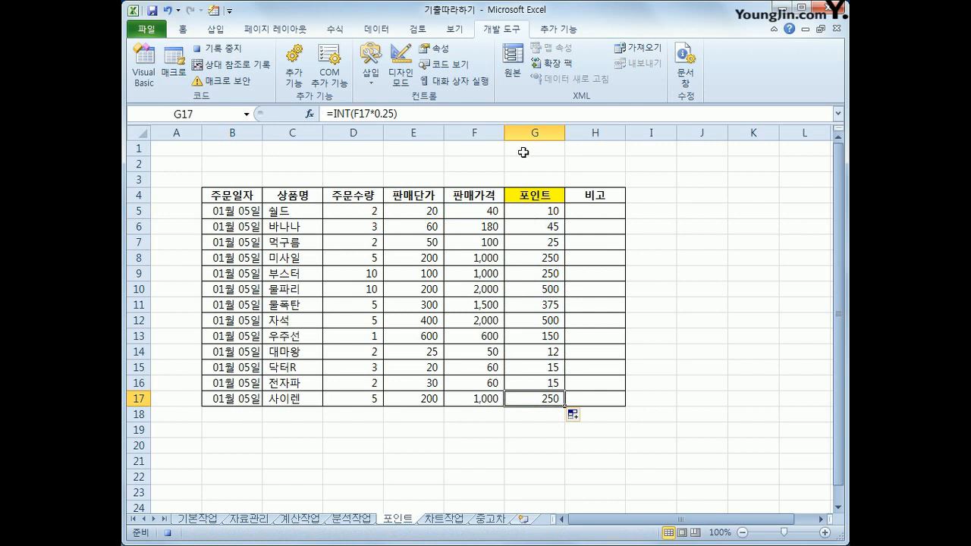
left_click(236, 53)
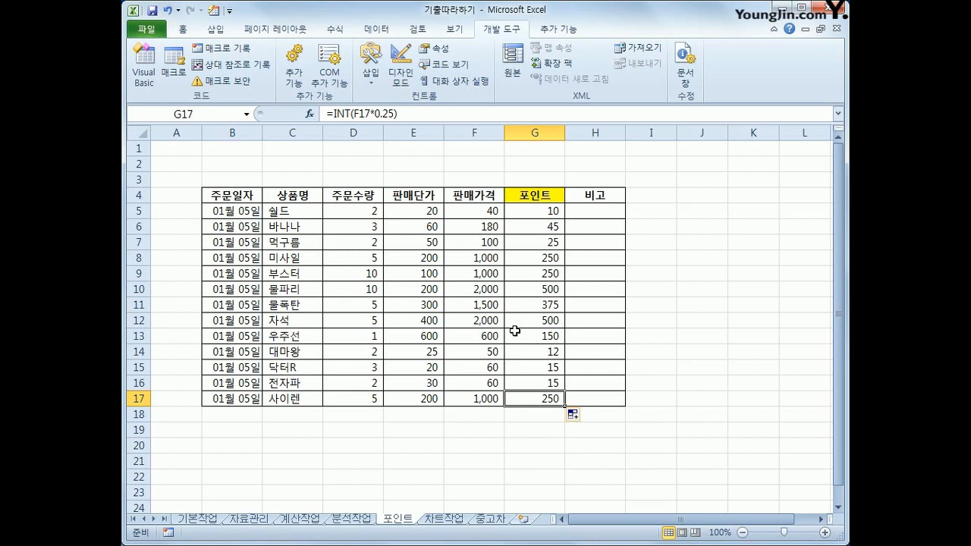
Draw a rectangle shape covering cells J4:K5 and label it 포인트.
left_click(217, 31)
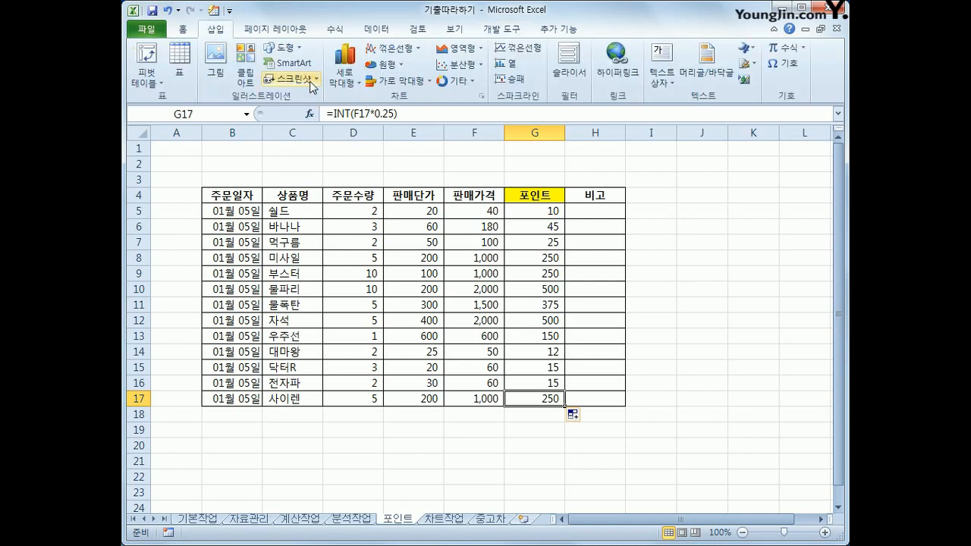
left_click(284, 50)
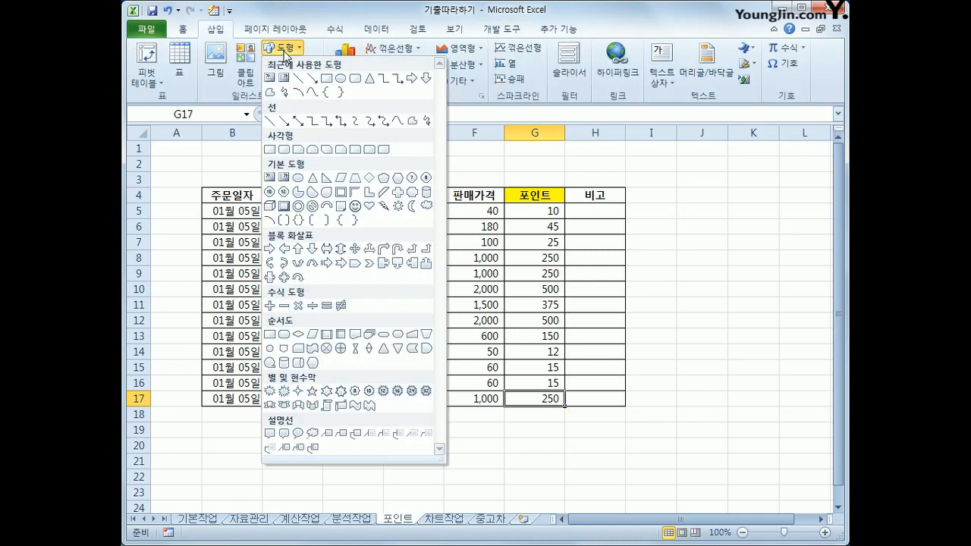
left_click(269, 151)
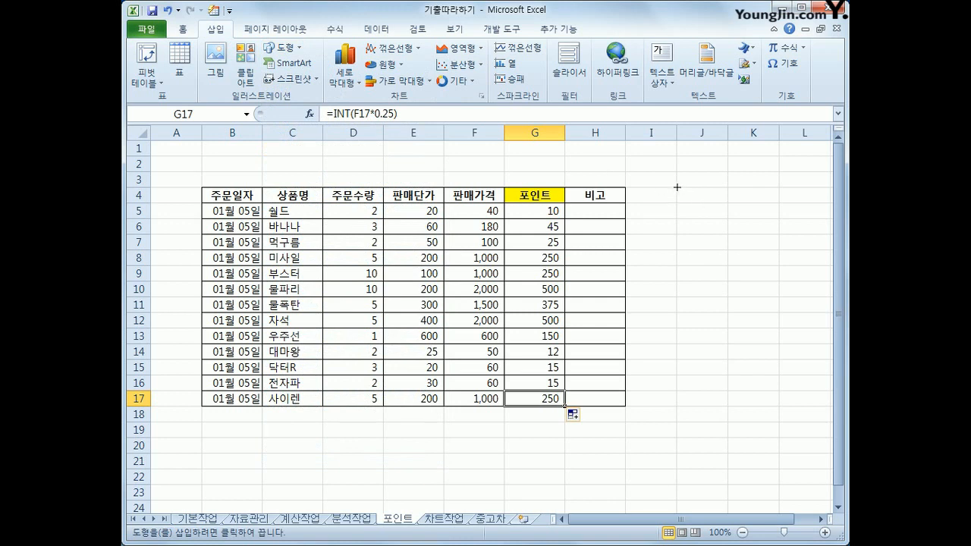
mouse_move(677, 186)
left_mouse_down()
mouse_move(735, 214)
mouse_move(780, 219)
left_mouse_up()
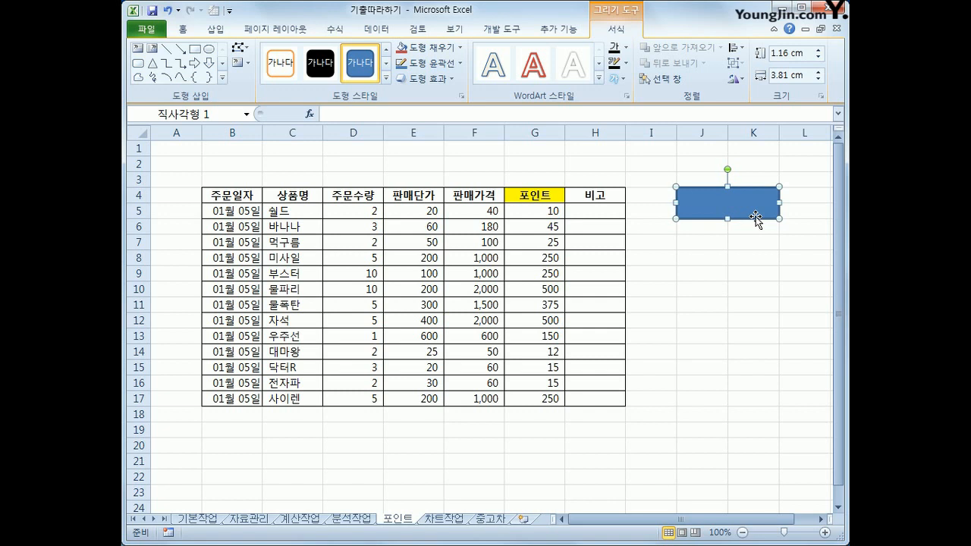
type("포이")
type("인트")
Assign the 포인트 macro to the rectangle shape.
right_click(756, 219)
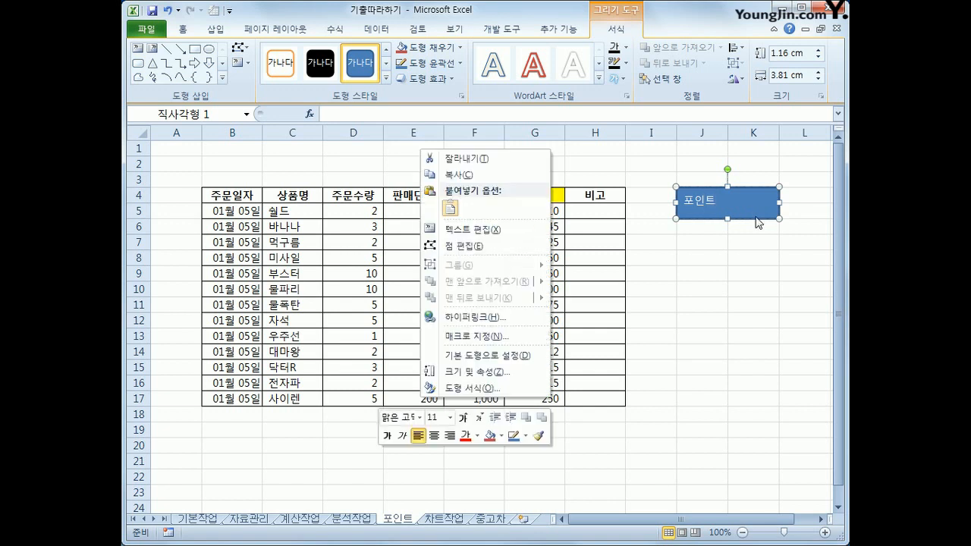
left_click(476, 338)
left_click(361, 266)
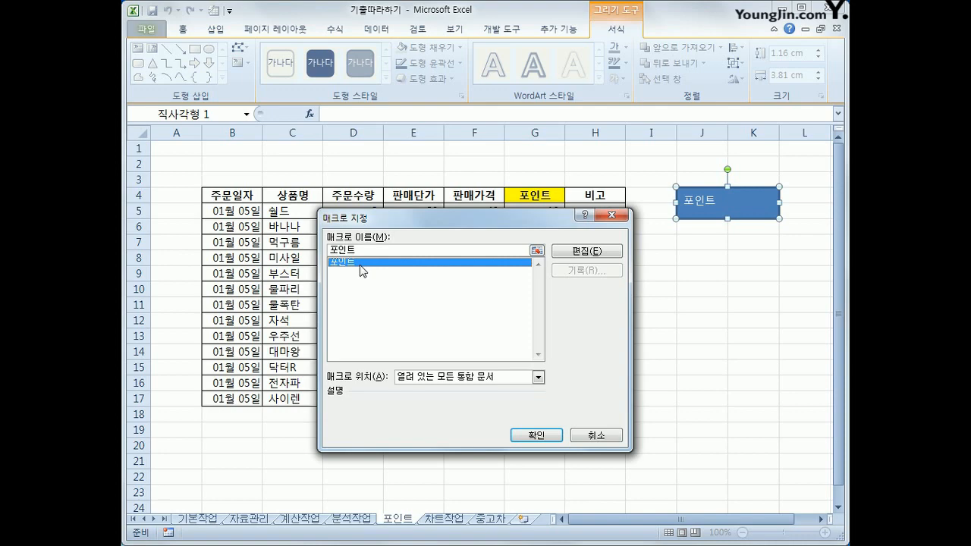
left_click(531, 435)
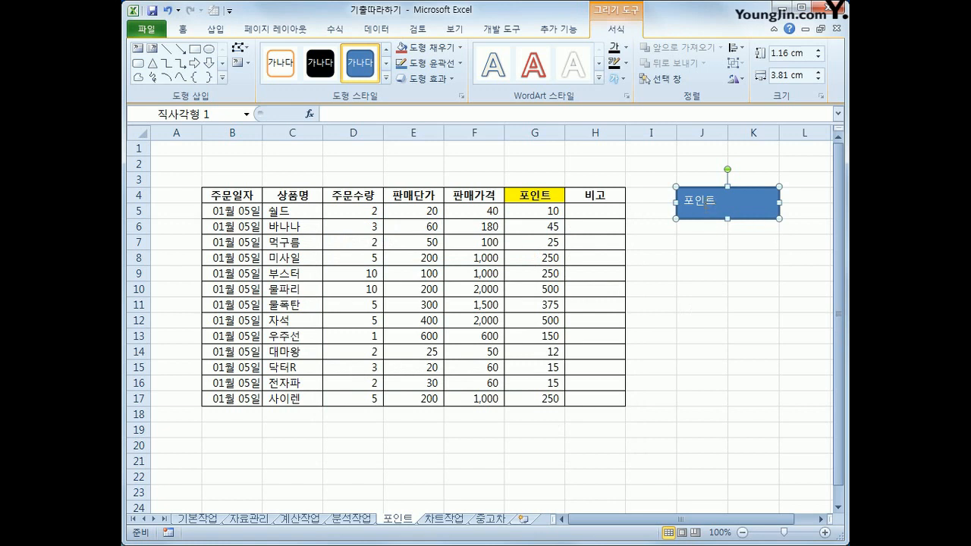
Center the rectangle's label both vertically and horizontally, and deselect the shape.
left_click(183, 29)
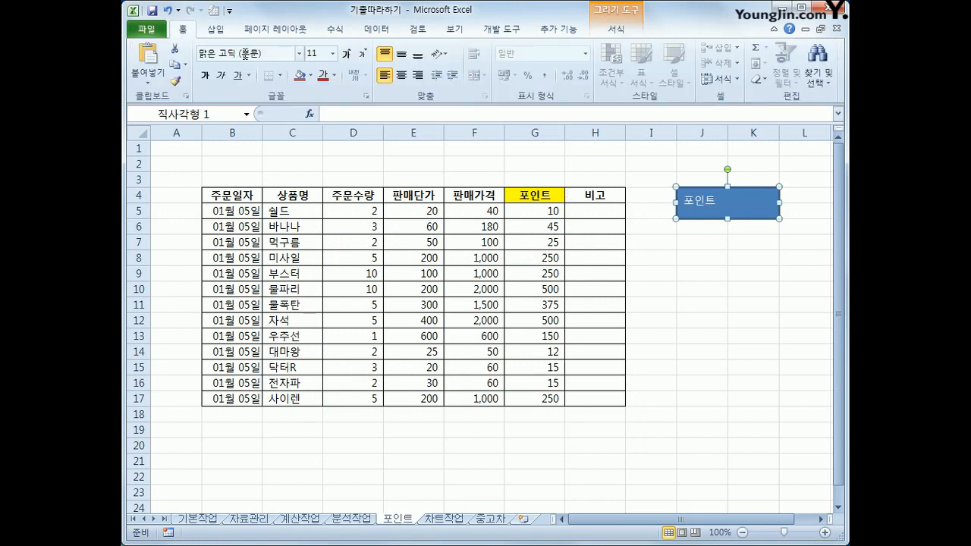
left_click(401, 55)
left_click(401, 75)
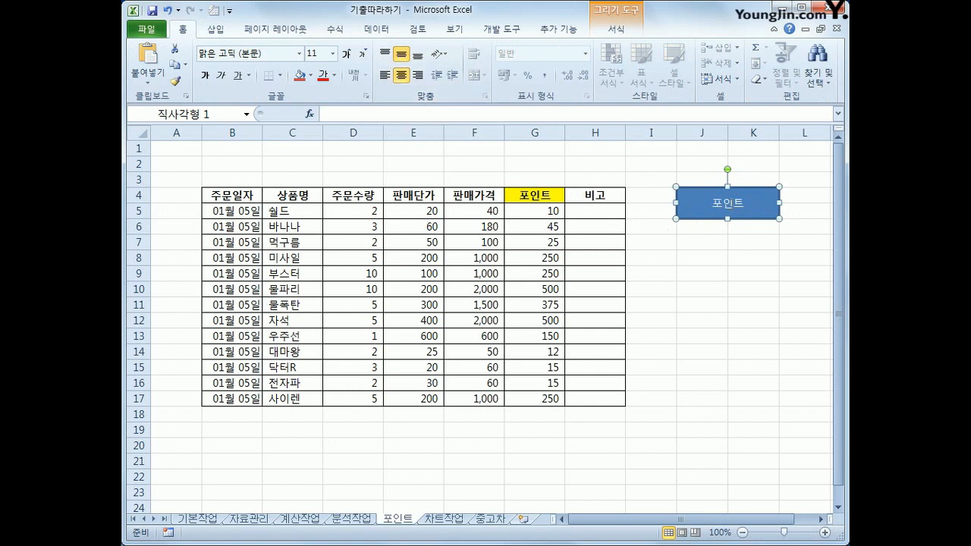
left_click(720, 324)
Clear the contents of G5:G17 and run the 포인트 macro from the rectangle to test it.
left_click_drag(554, 212, 553, 390)
key("Delete")
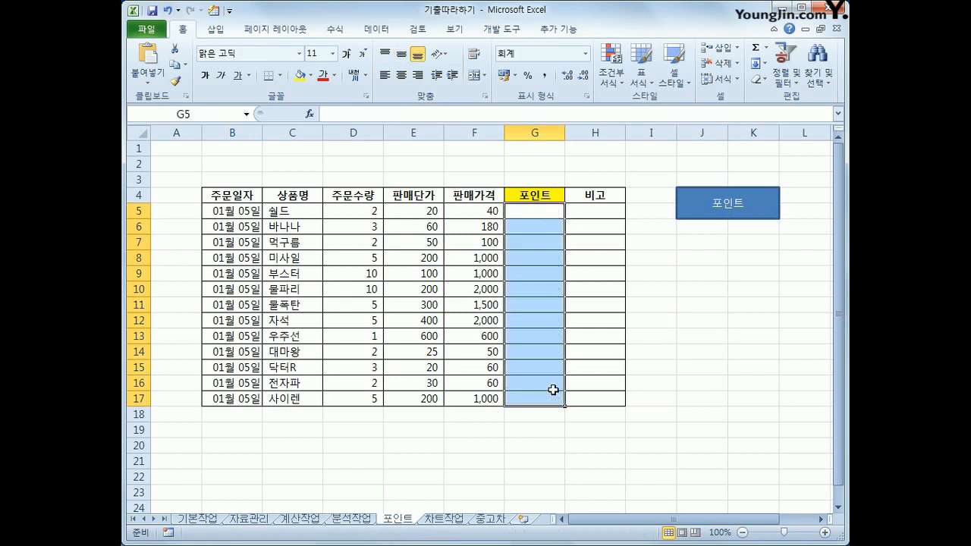
left_click(694, 372)
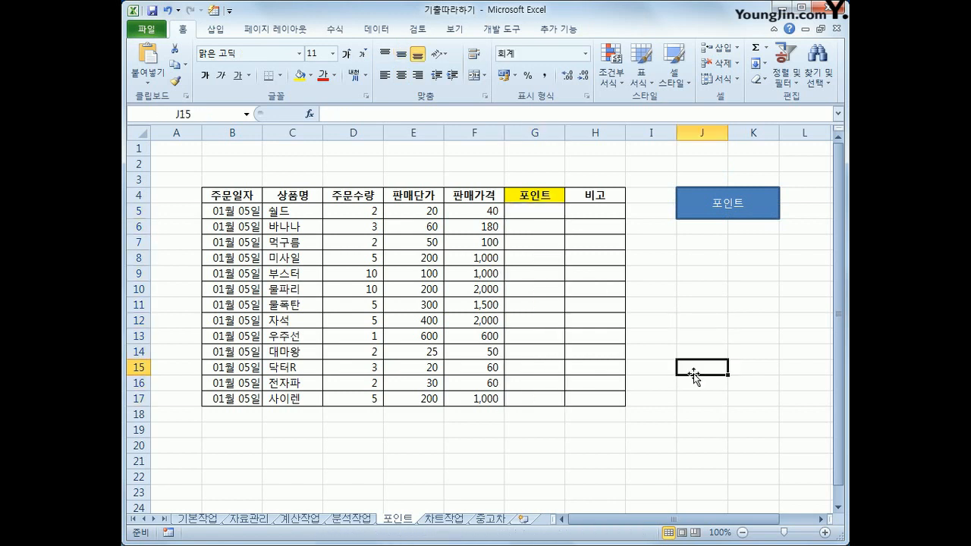
left_click(726, 214)
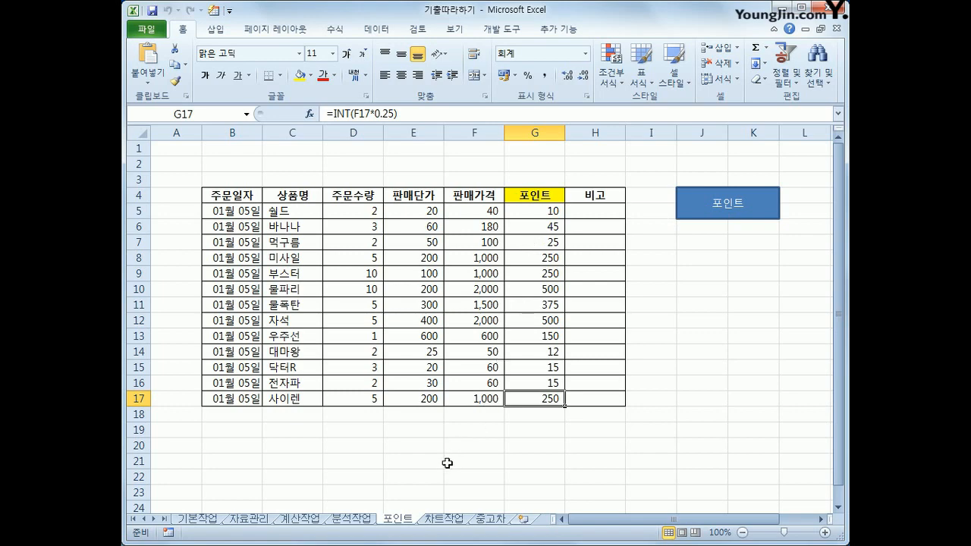
On the 차트작업 sheet, change the chart's 평균온도 series to a line chart with markers (꺾은선형).
left_click(440, 519)
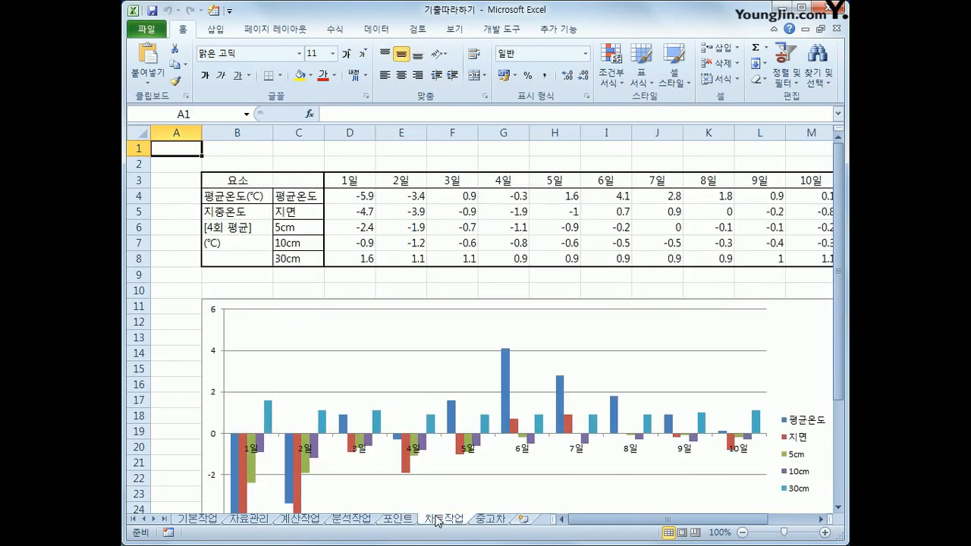
left_click(182, 355)
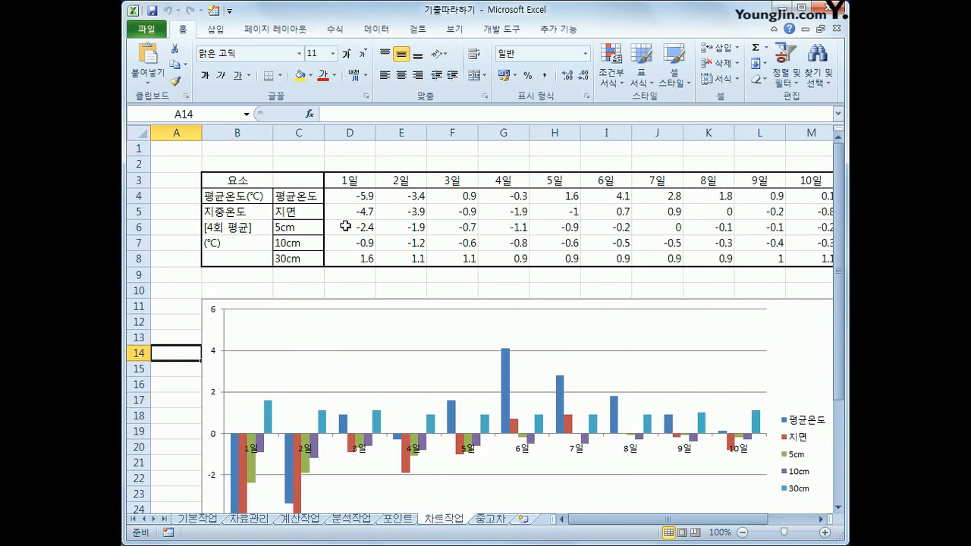
scroll(515, 365, "down", 3)
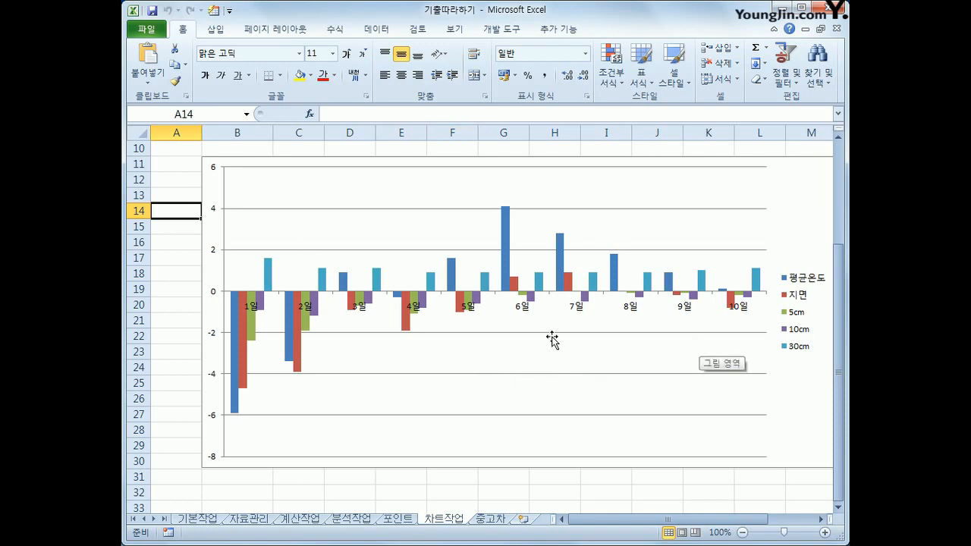
left_click(504, 209)
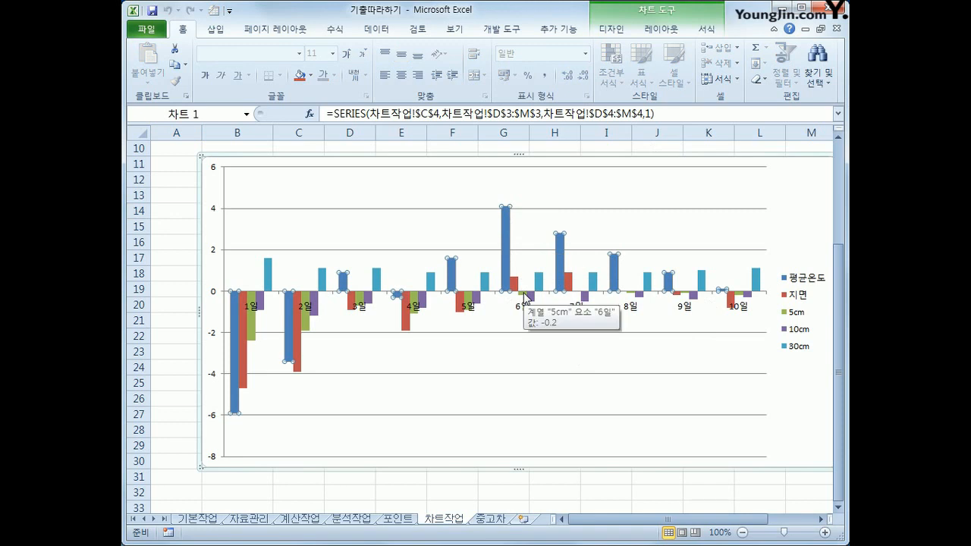
right_click(506, 226)
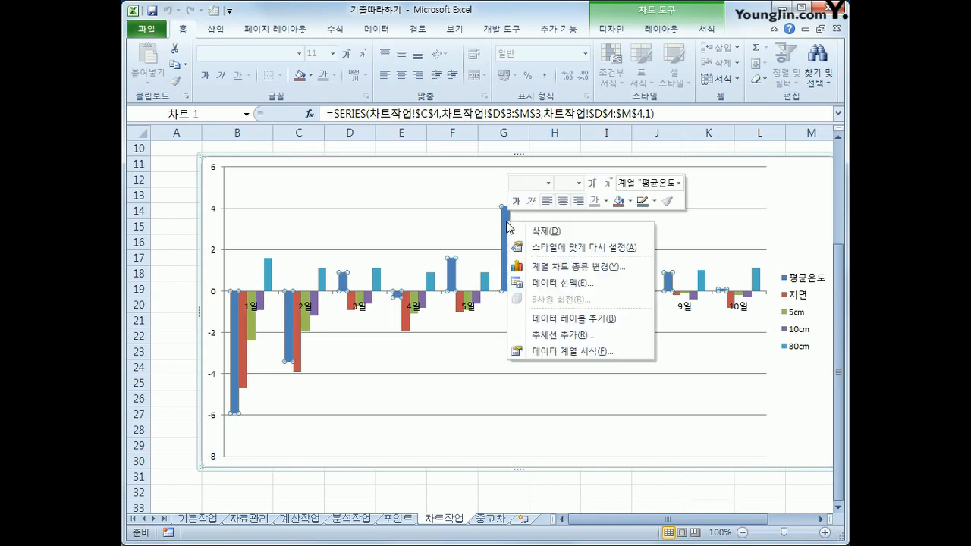
left_click(594, 267)
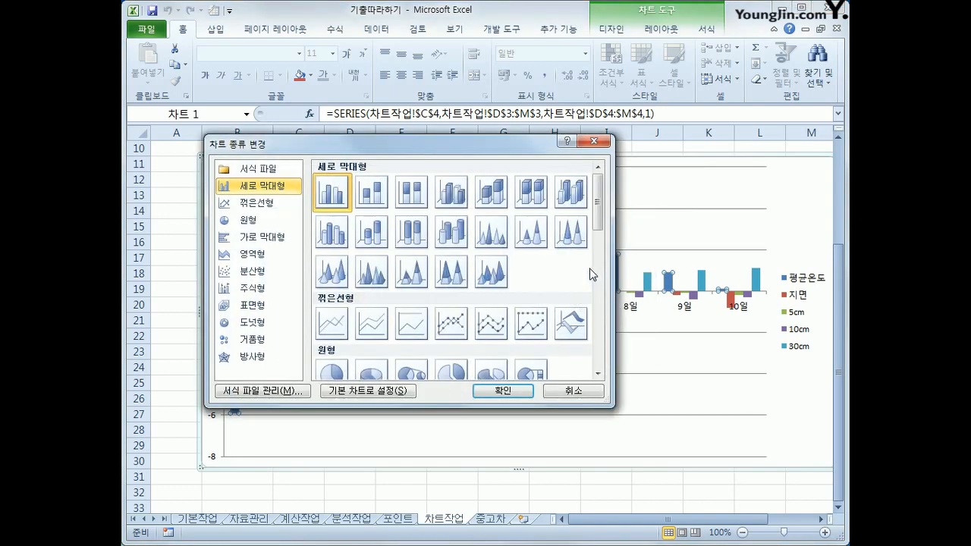
left_click(448, 329)
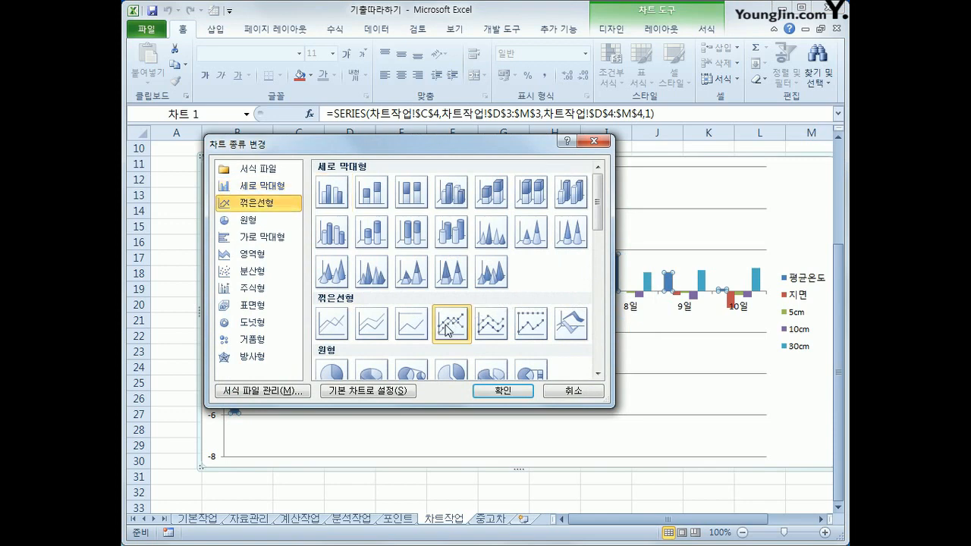
left_click(481, 392)
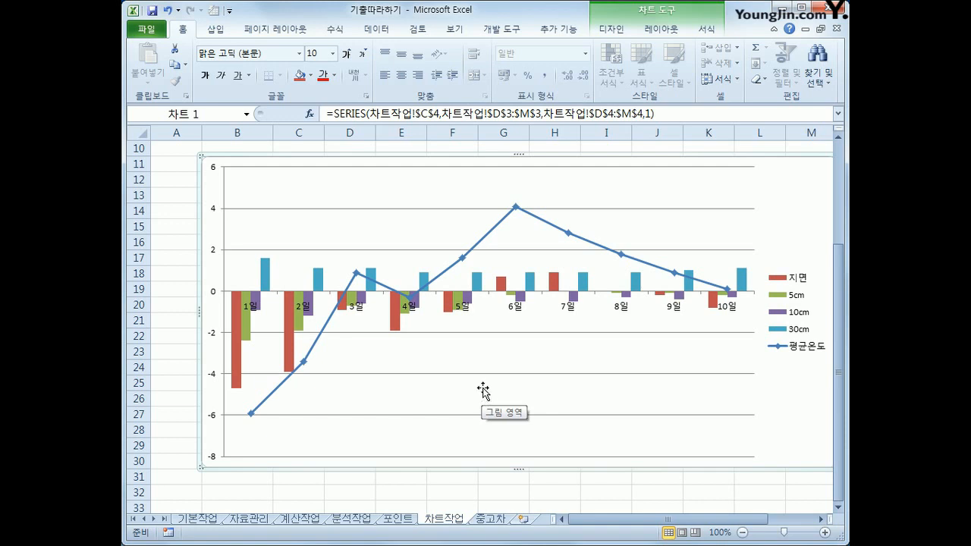
Add data labels to the 평균온도 line series.
left_click(514, 211)
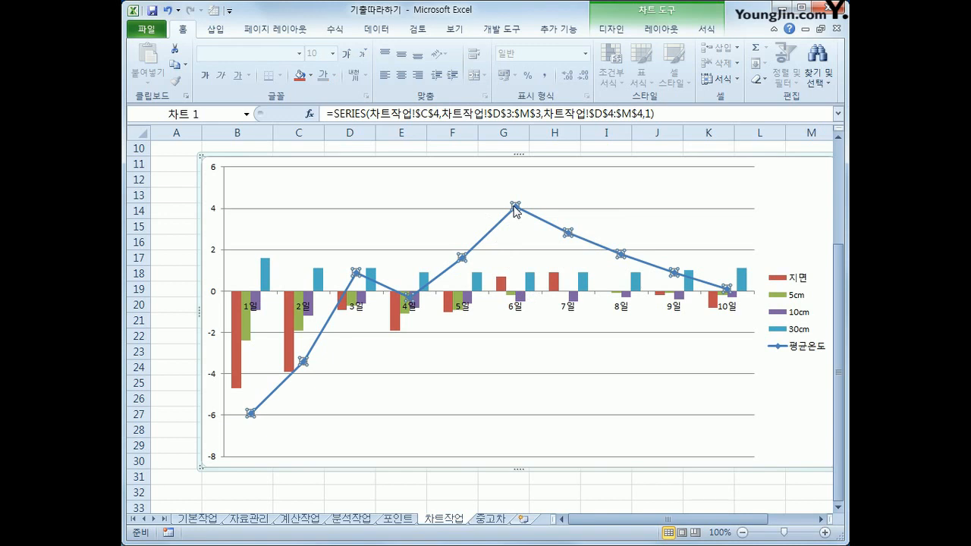
right_click(514, 206)
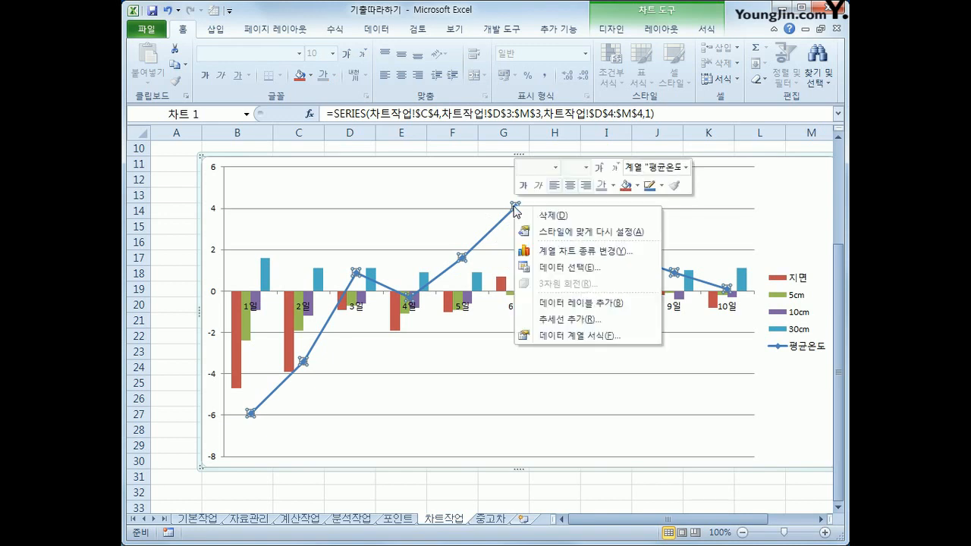
left_click(621, 304)
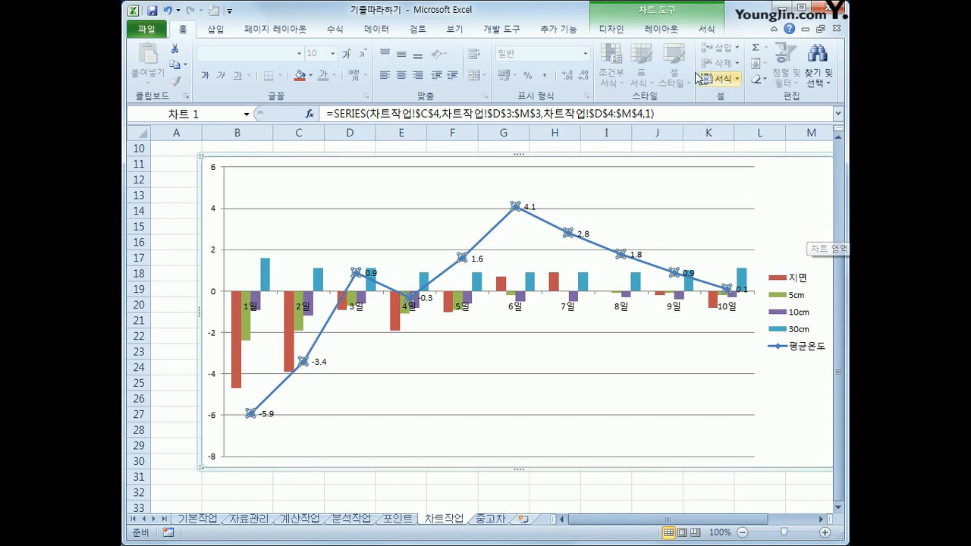
Add a chart title above the chart (차트 위) reading 지중온도와 평균온도의 비교.
left_click(662, 32)
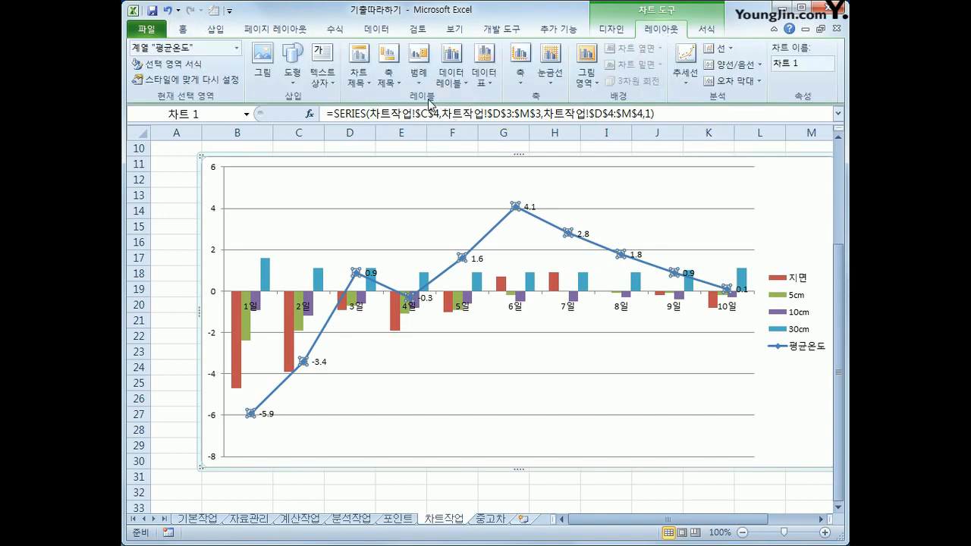
left_click(359, 72)
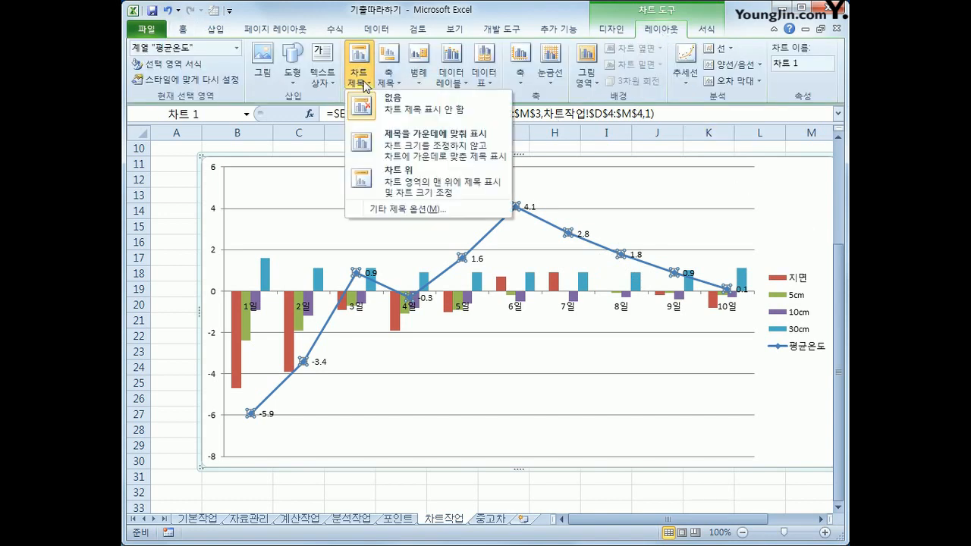
left_click(414, 189)
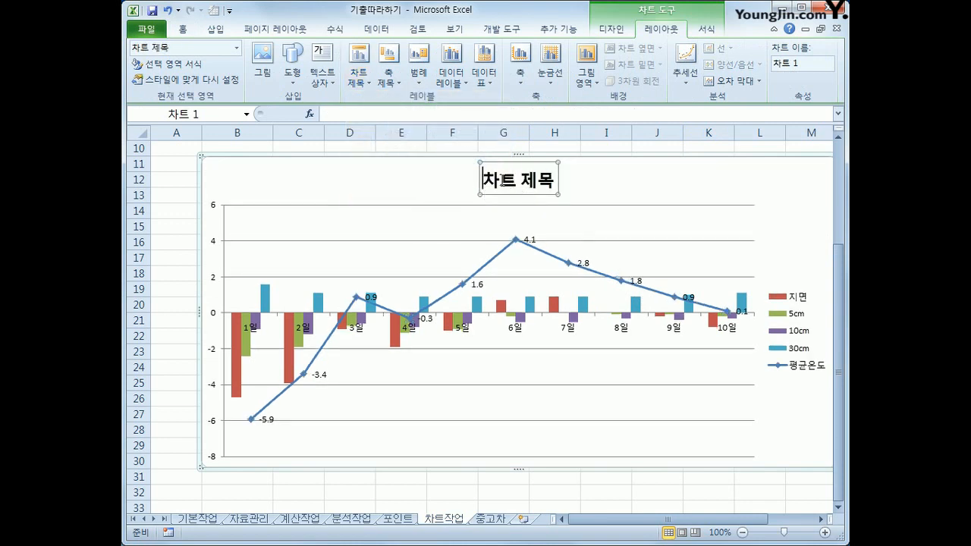
left_click_drag(486, 182, 552, 179)
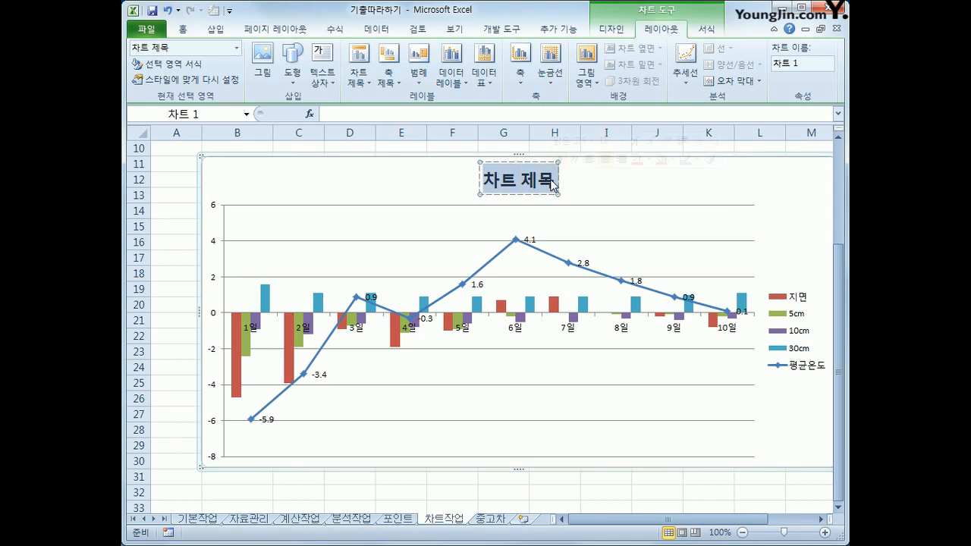
type("지")
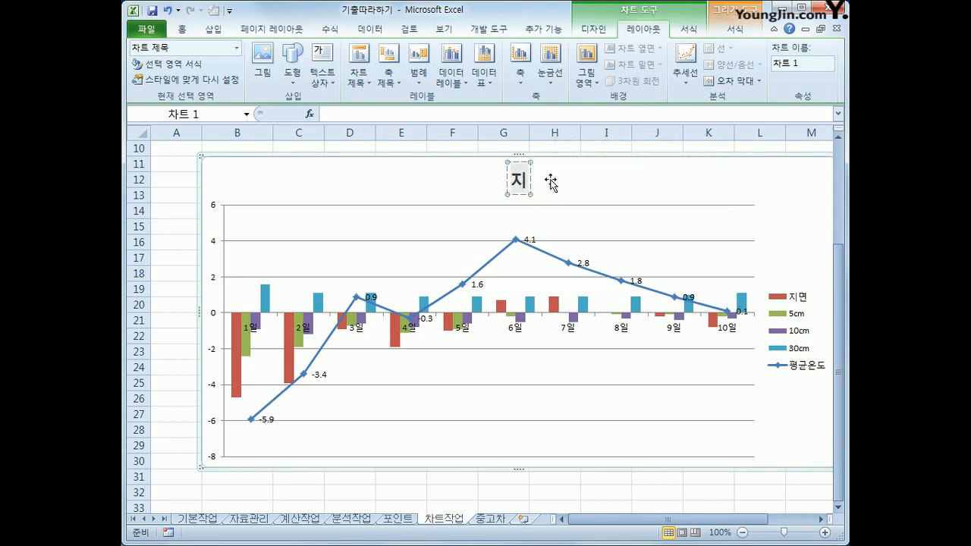
type("중온도와")
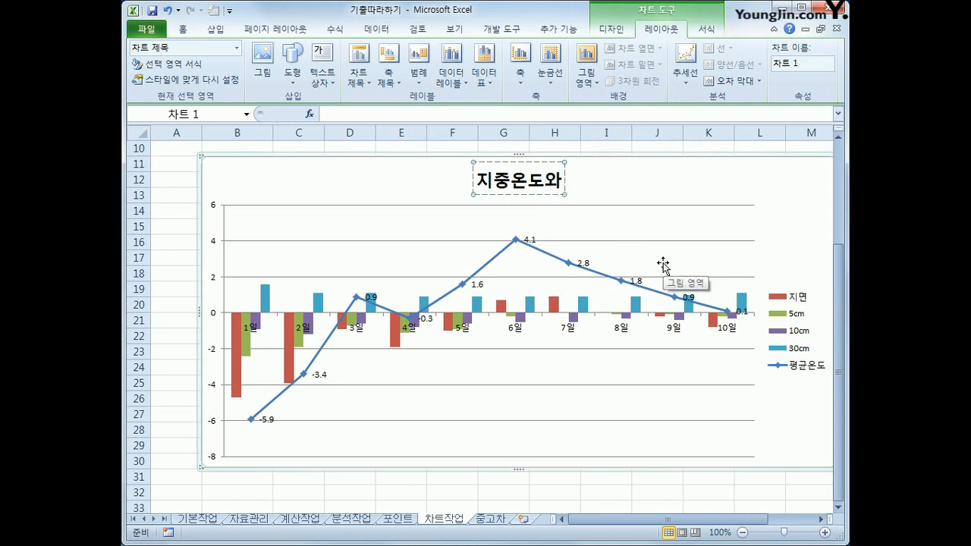
type(" 평균")
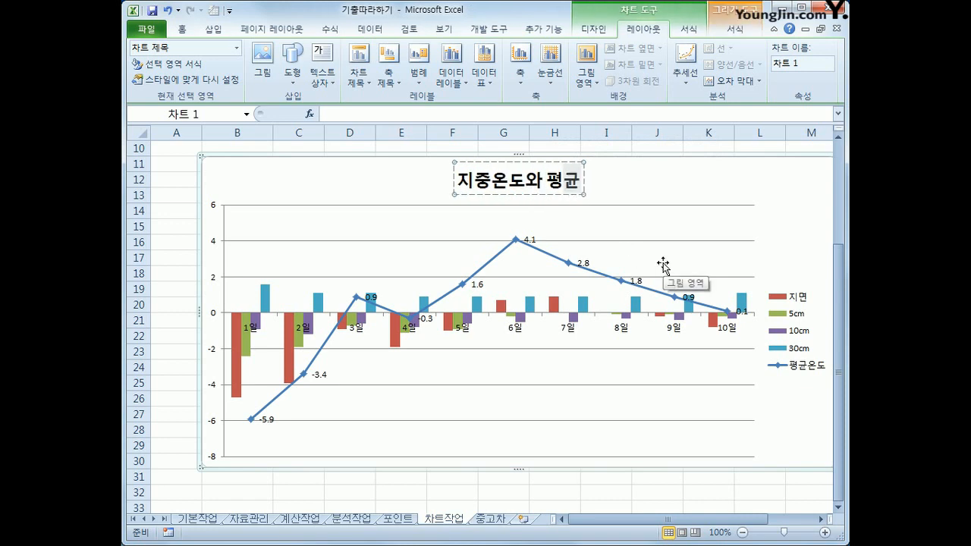
type("온동의 비교")
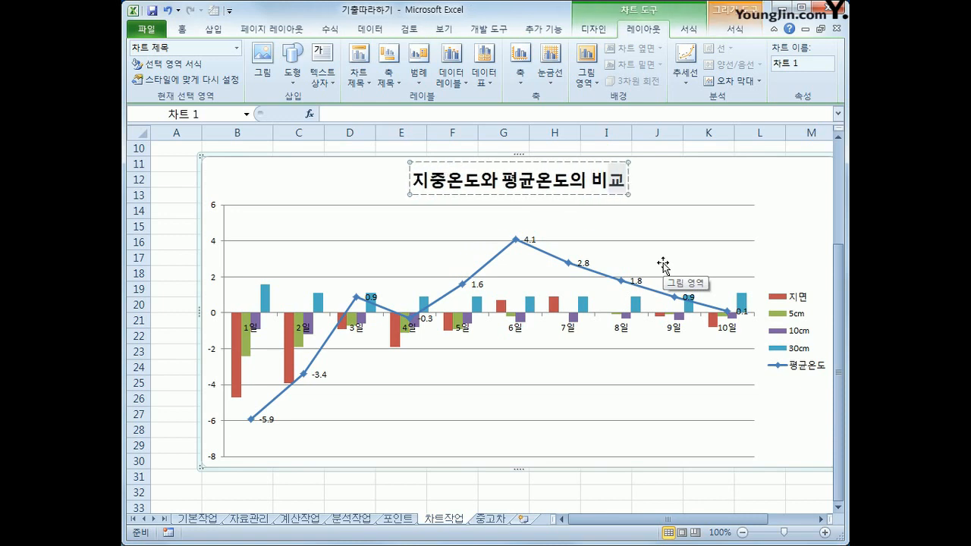